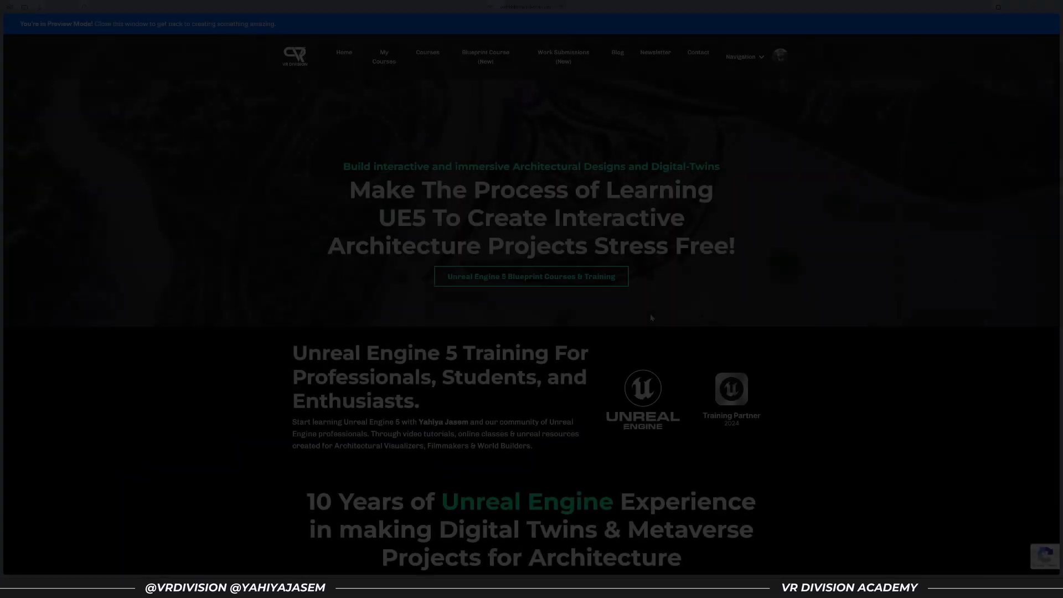
Open the Freebie - MC5 Apartment product among the available training items on the academy website
scroll(649, 380, "down", 7)
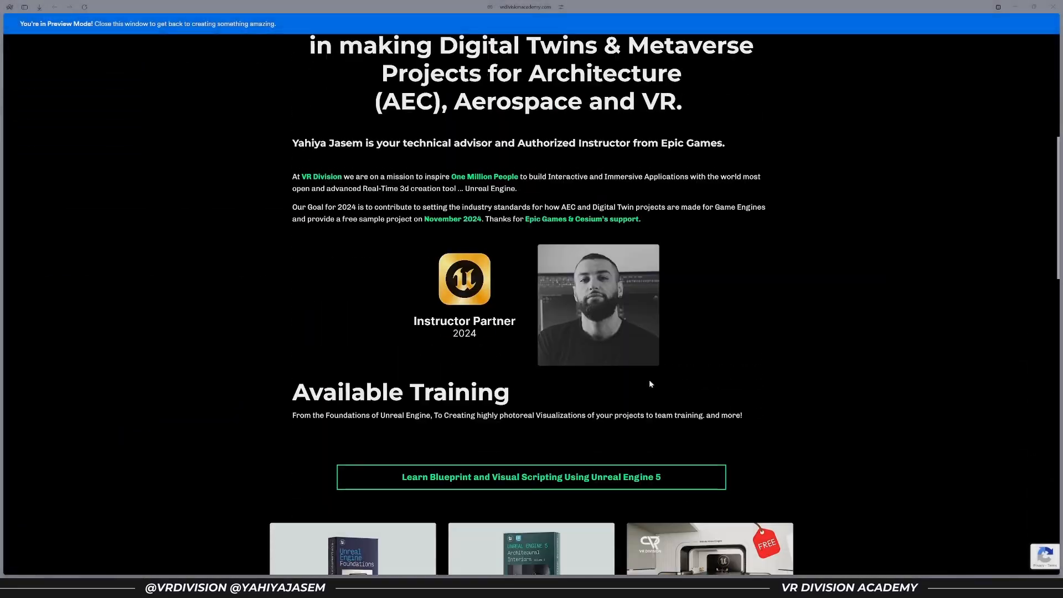
scroll(650, 384, "down", 10)
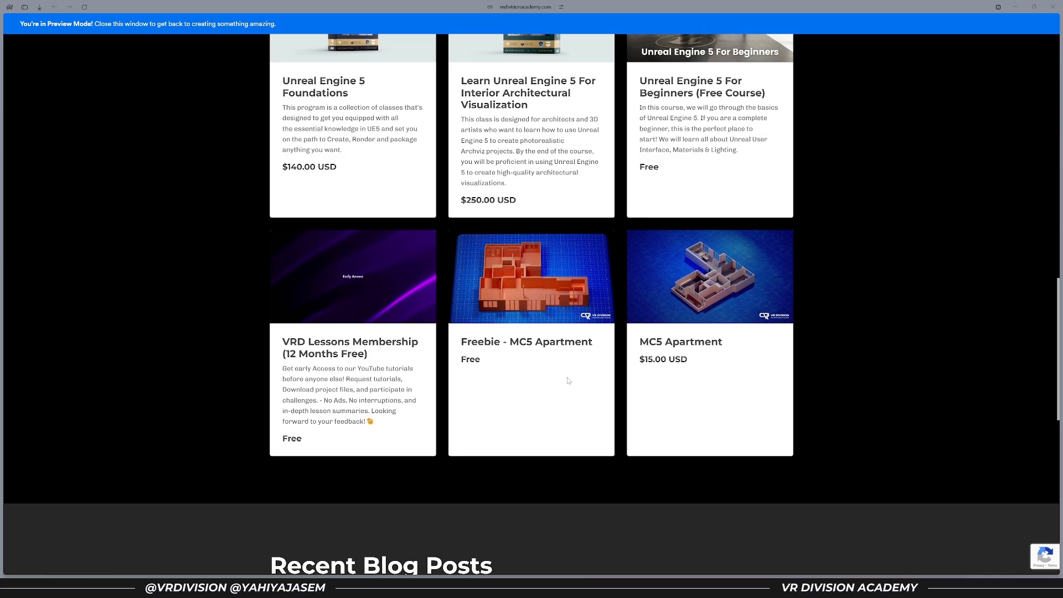
left_click(567, 381)
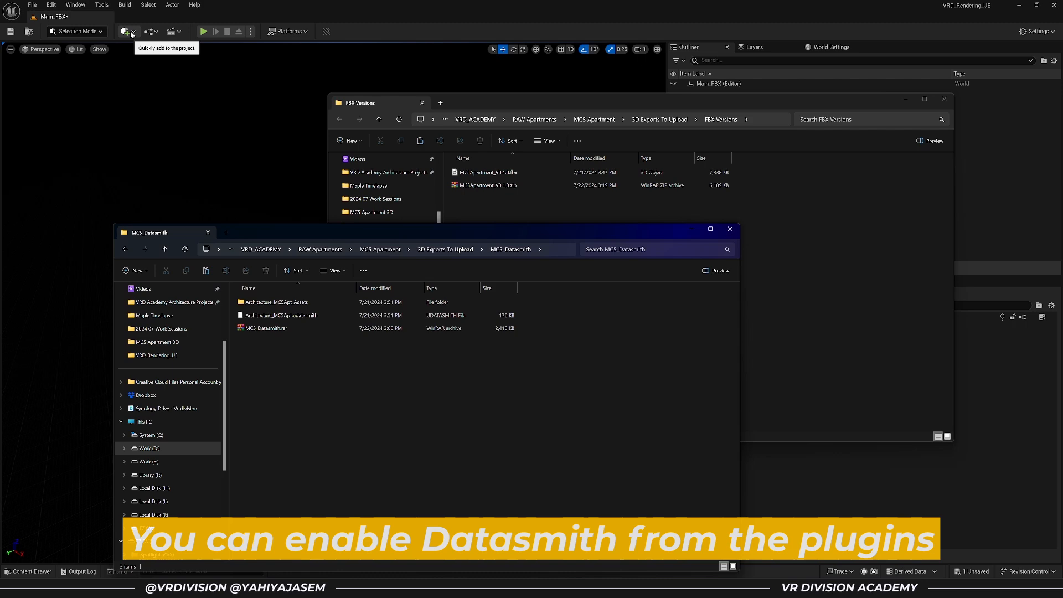
Start a Datasmith file import in Unreal Editor using Architecture_MC5Apt.udatasmith from the MC5_Datasmith folder
left_click(129, 32)
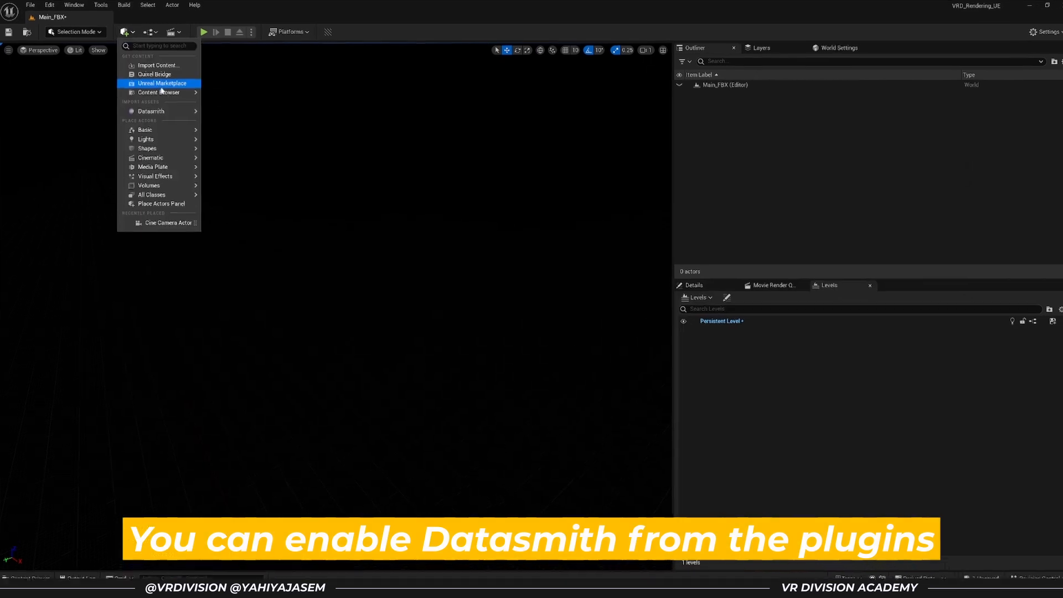
mouse_move(160, 112)
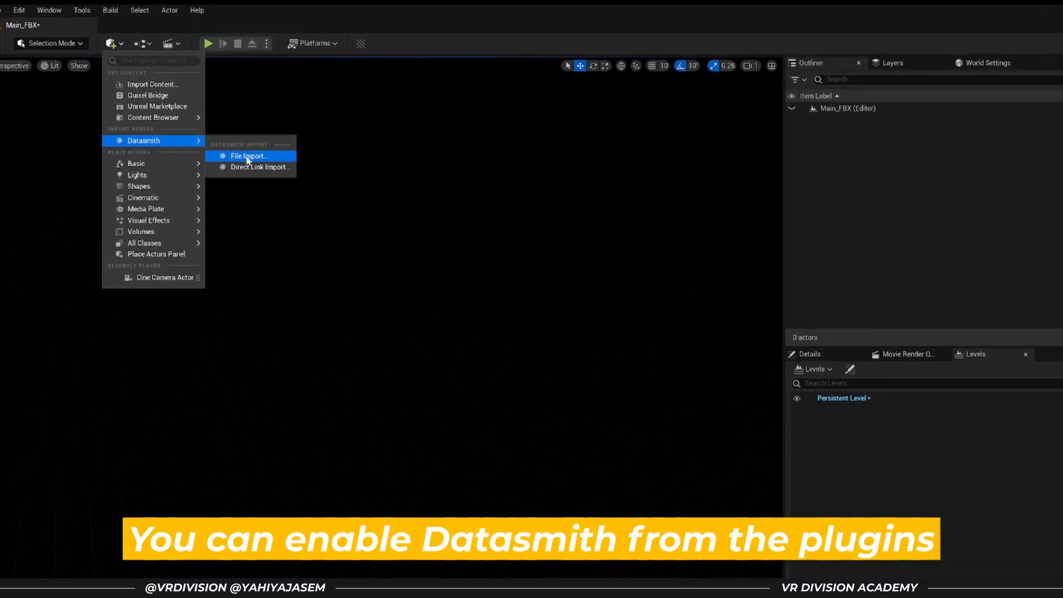
left_click(248, 157)
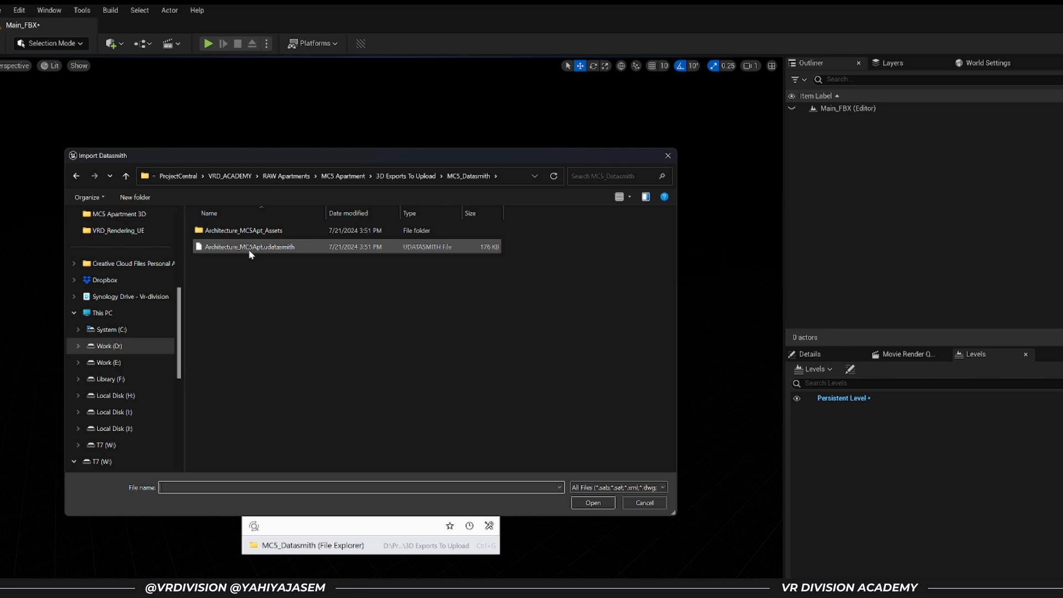
double_click(249, 248)
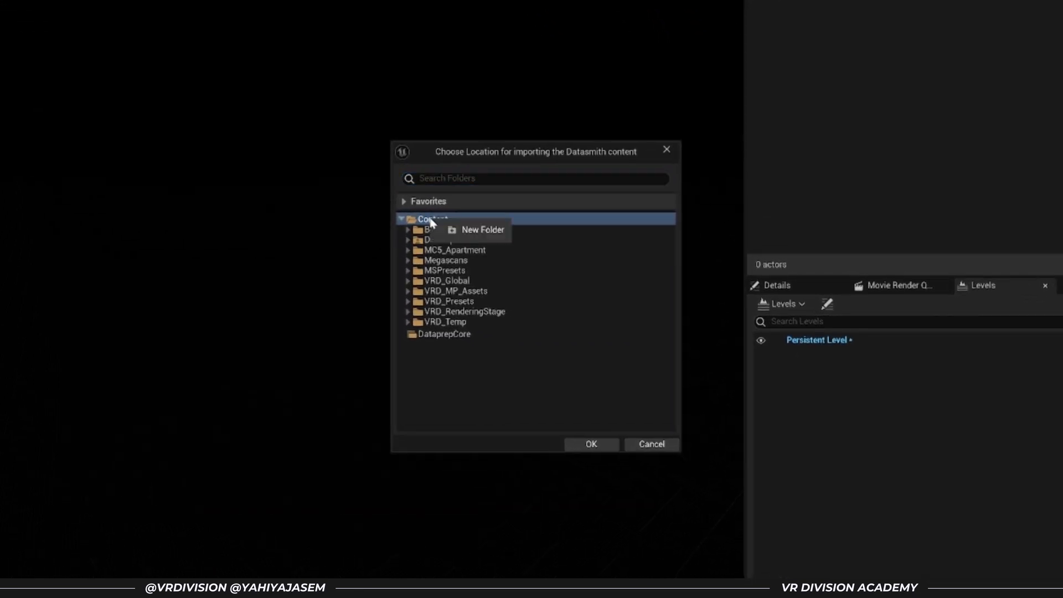
Create a VRD_Tut_Lighting folder under Content and import the Datasmith scene into it with the Geometry option enabled
left_click(480, 229)
type("VRD_Tut_Lighting")
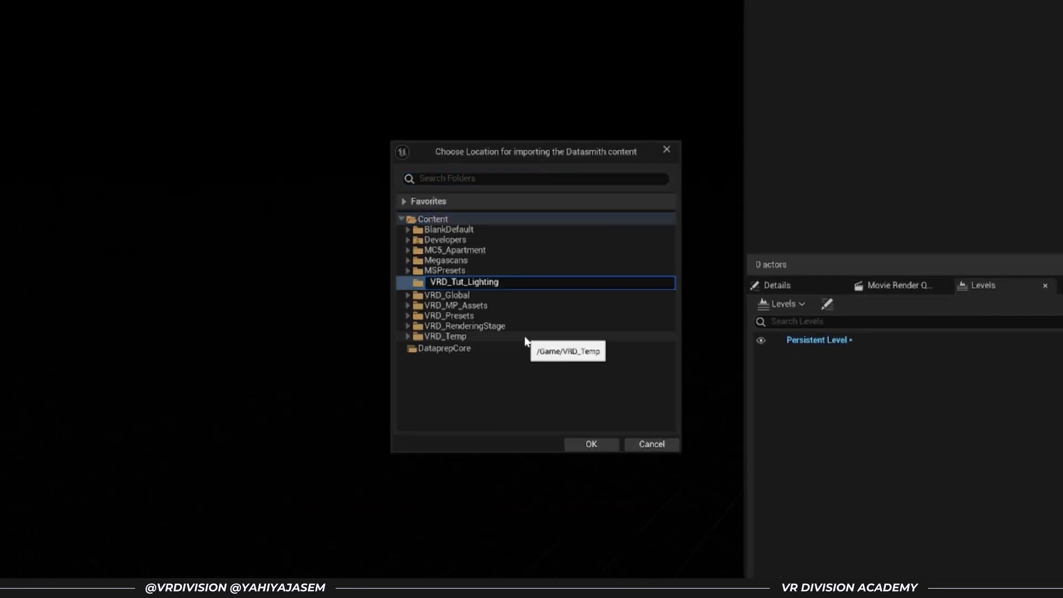
key("Return")
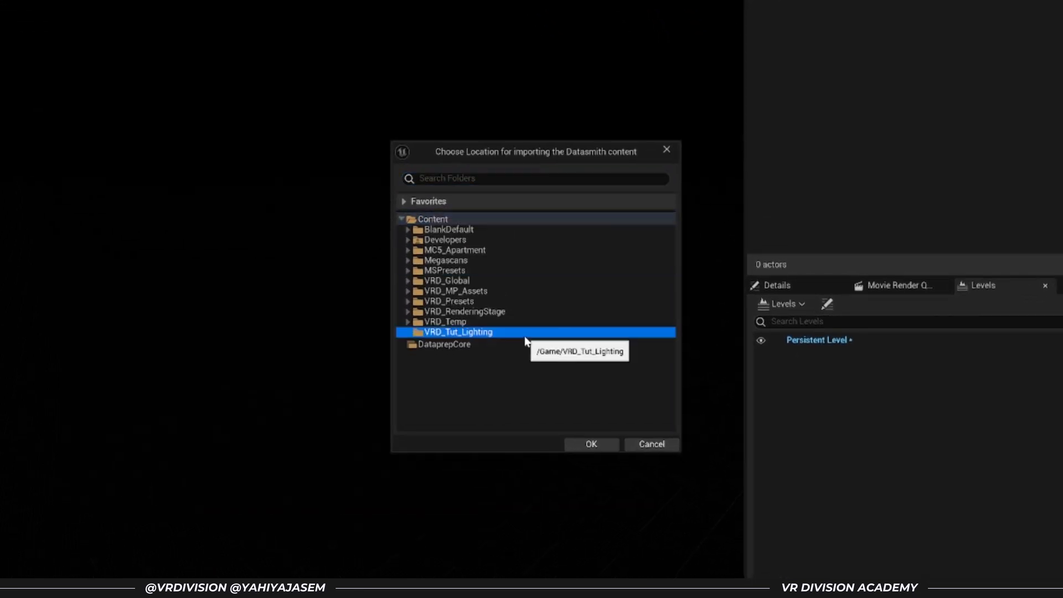
left_click(610, 446)
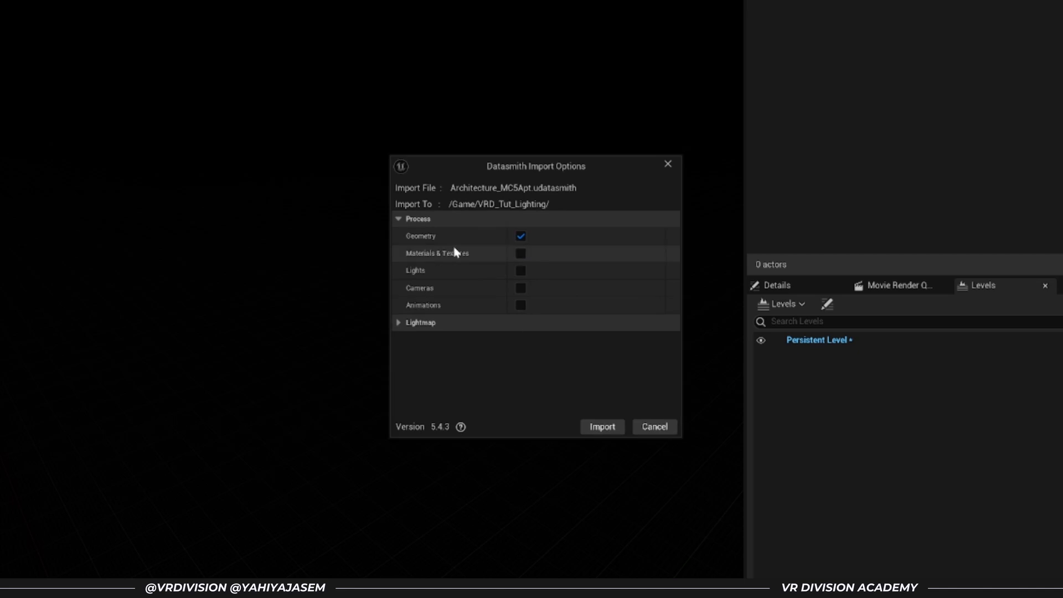
left_click(606, 429)
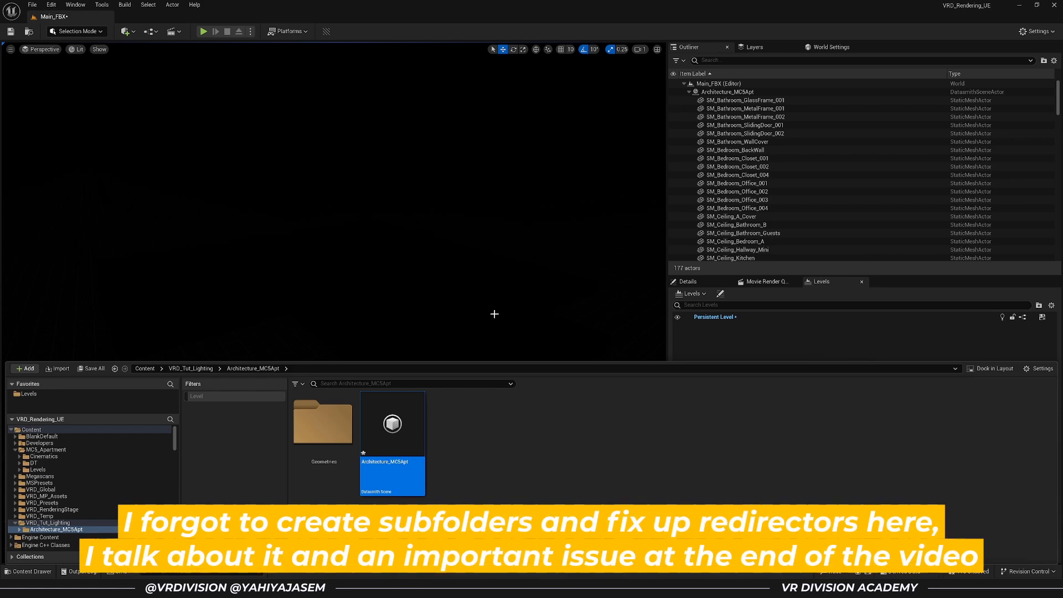
Create the folder path Mesh/Datasmith/Architecture_MC5Apt inside the imported folder and move the Geometries folder and Datasmith scene into it
right_click(357, 432)
left_click(599, 189)
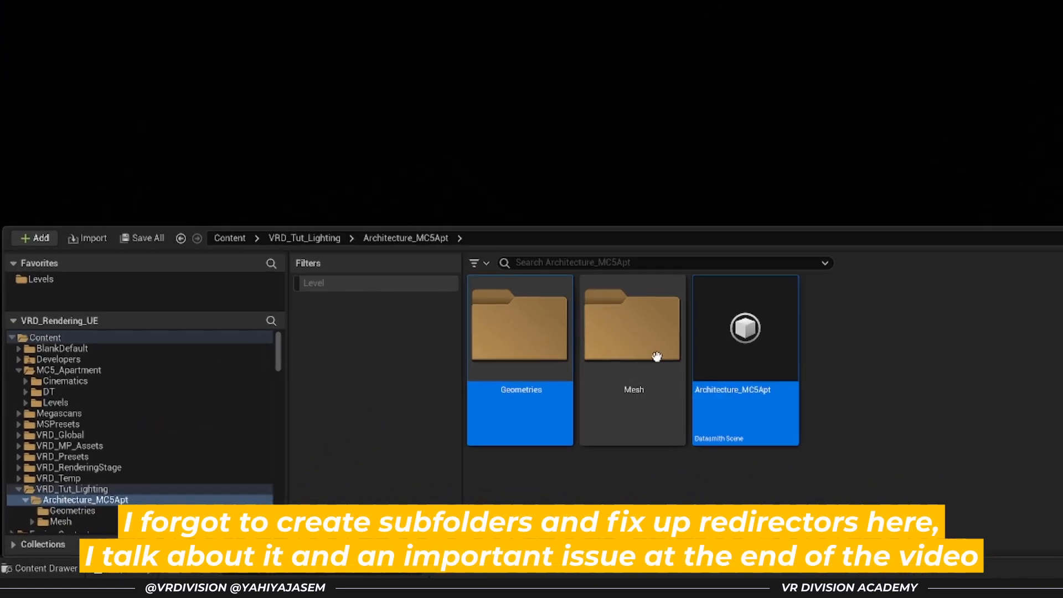
scroll(127, 484, "down", 3)
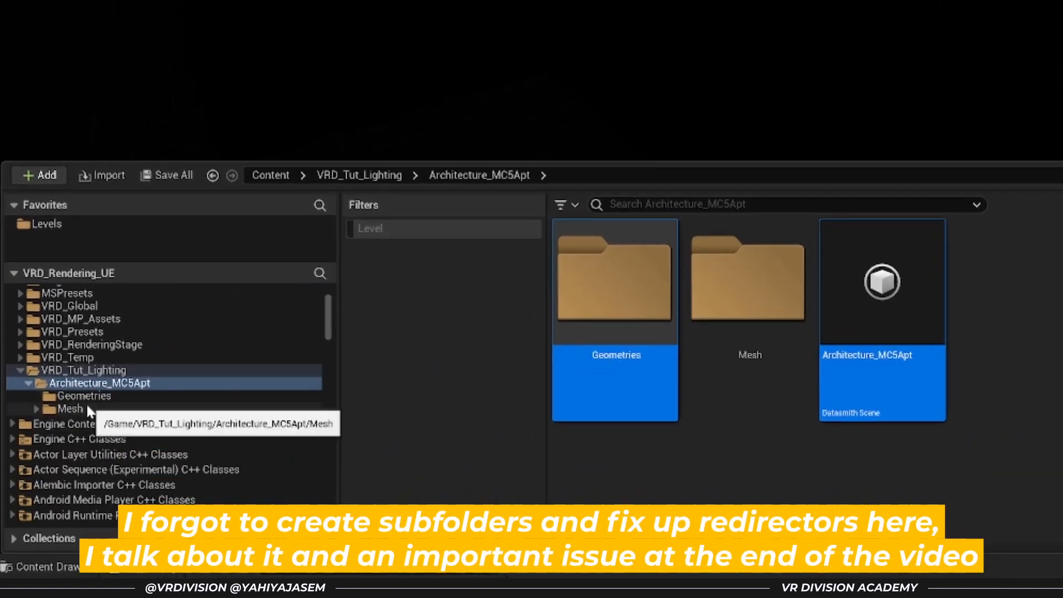
left_click(36, 409)
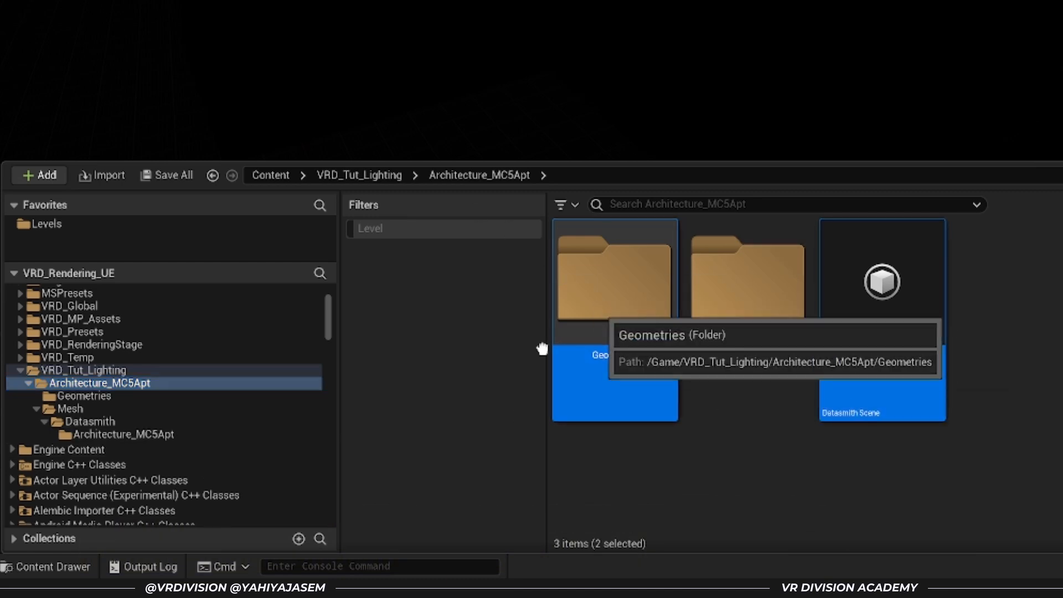
left_click_drag(557, 351, 198, 430)
left_click(260, 458)
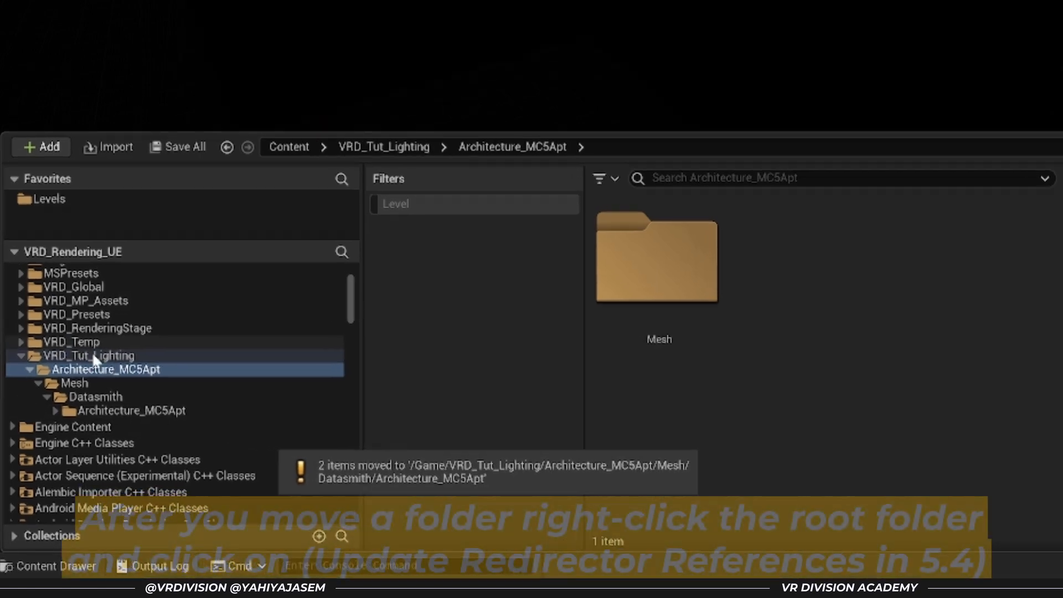
Move the Mesh folder out of Architecture_MC5Apt directly into the VRD_Tut_Lighting folder
left_click(81, 396)
left_click(144, 191)
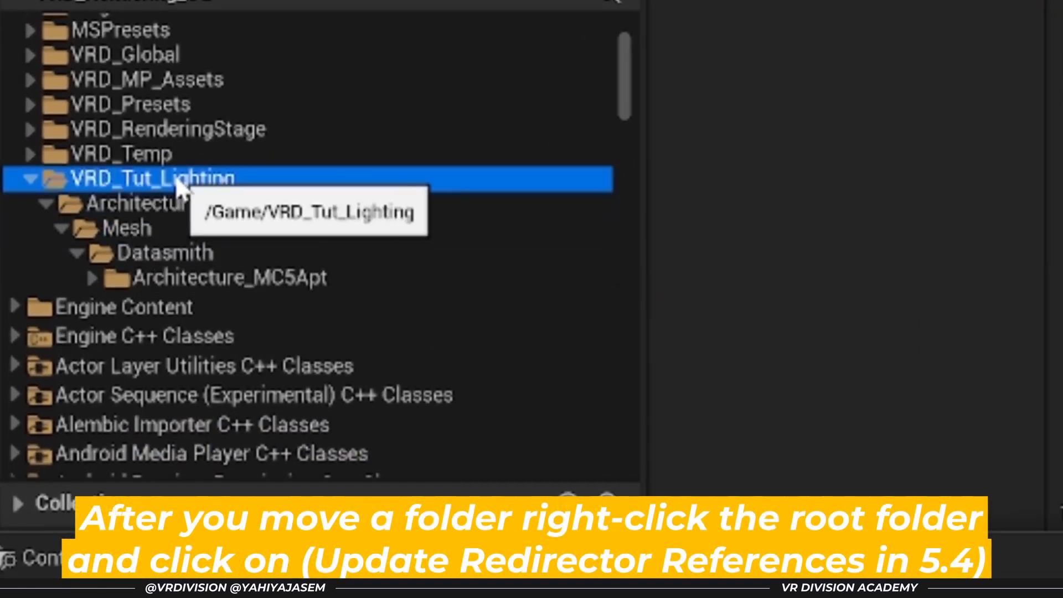
left_click(126, 228)
left_click_drag(126, 228, 166, 183)
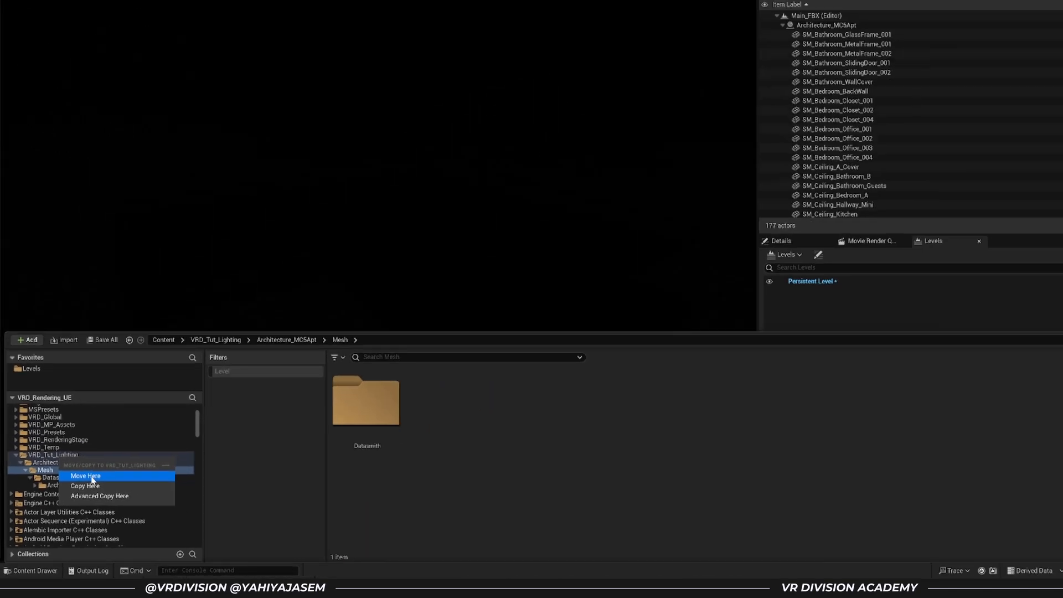
left_click(149, 410)
Create a folder named Levels inside VRD_Tut_Lighting
right_click(531, 474)
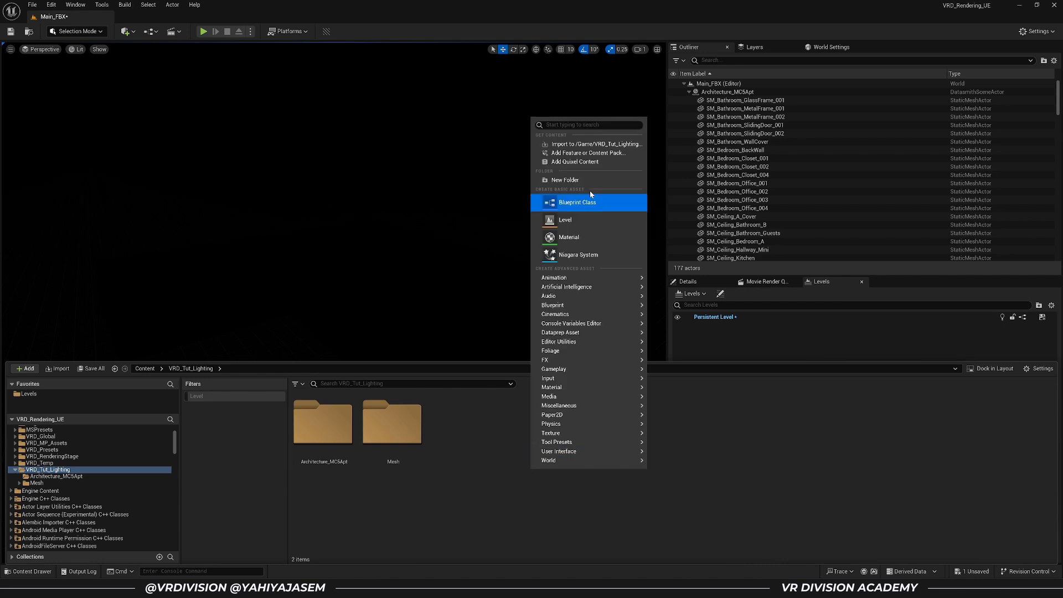
left_click(590, 179)
type("Le")
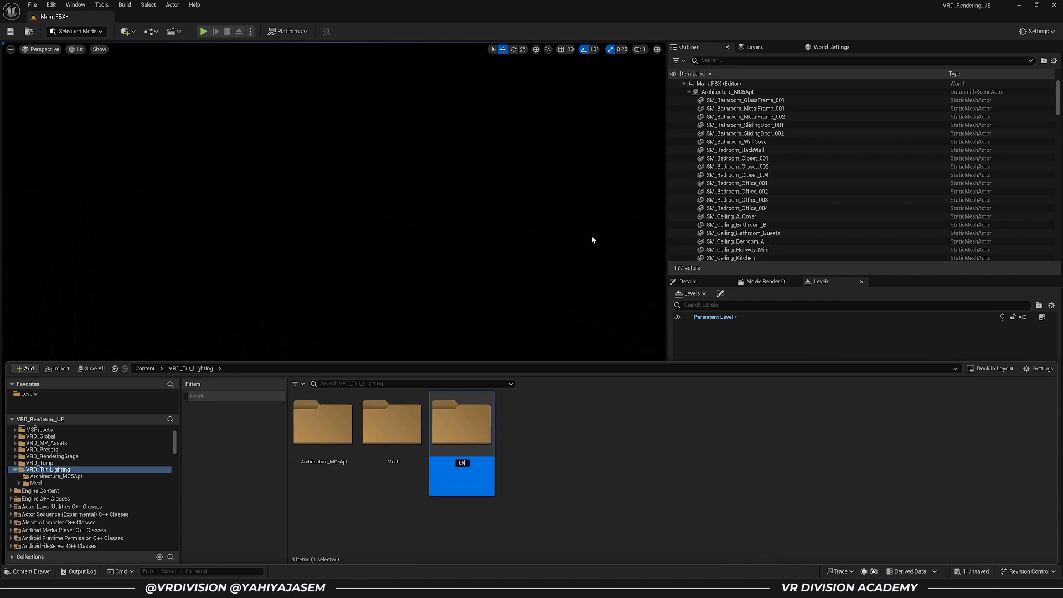
type("vels")
key("Return")
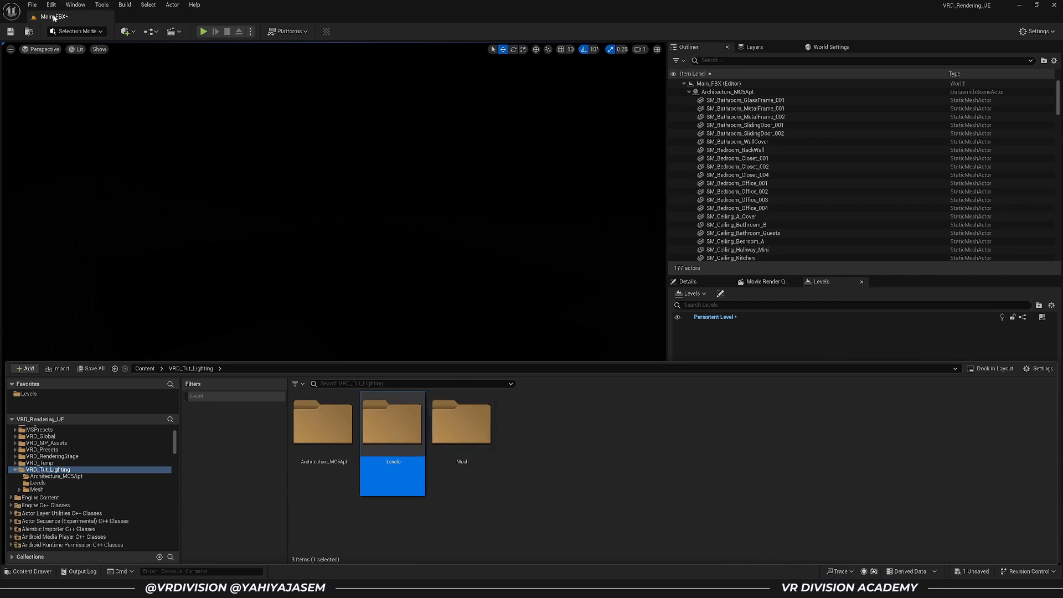
Move the Main_FBX level from MC5_Apartment/Levels into VRD_Tut_Lighting/Levels
scroll(82, 469, "up", 3)
left_click(82, 473)
left_click_drag(461, 427, 67, 511)
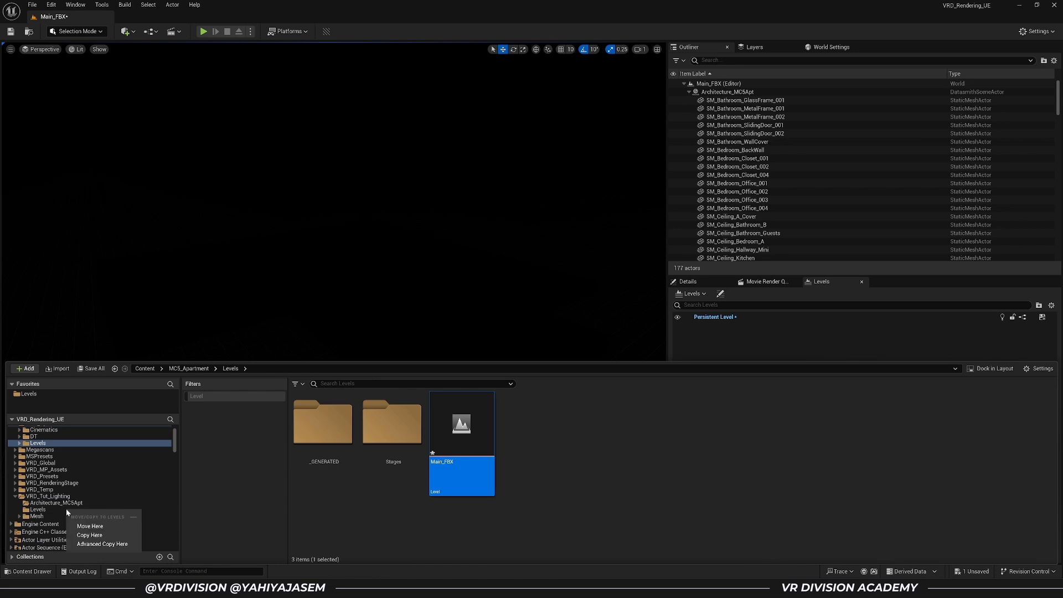
left_click(112, 527)
left_click(583, 322)
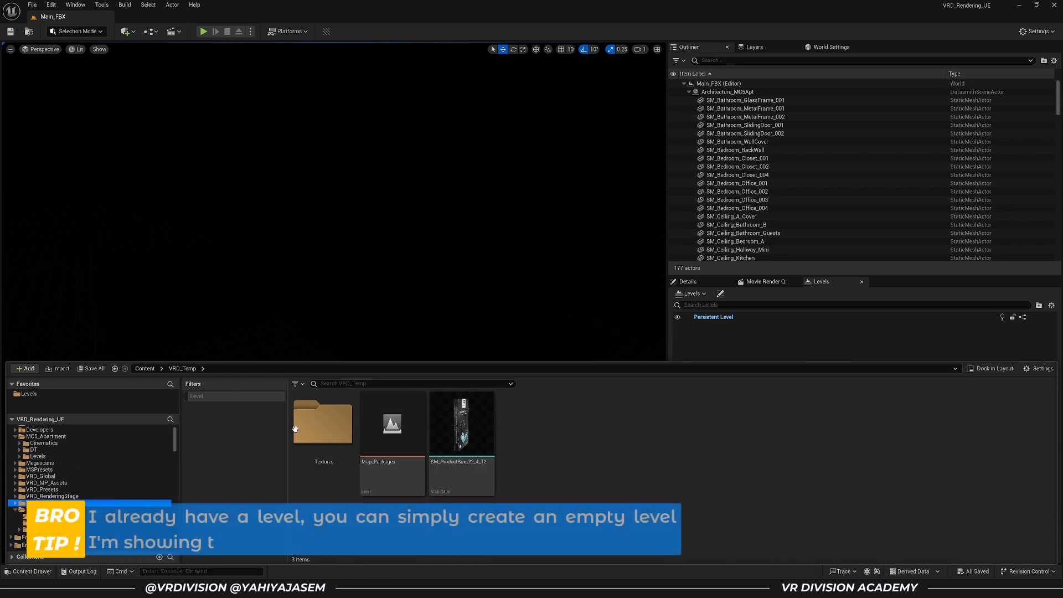
Open the Maps & Modes section of the Project Settings
left_click(51, 5)
left_click(105, 128)
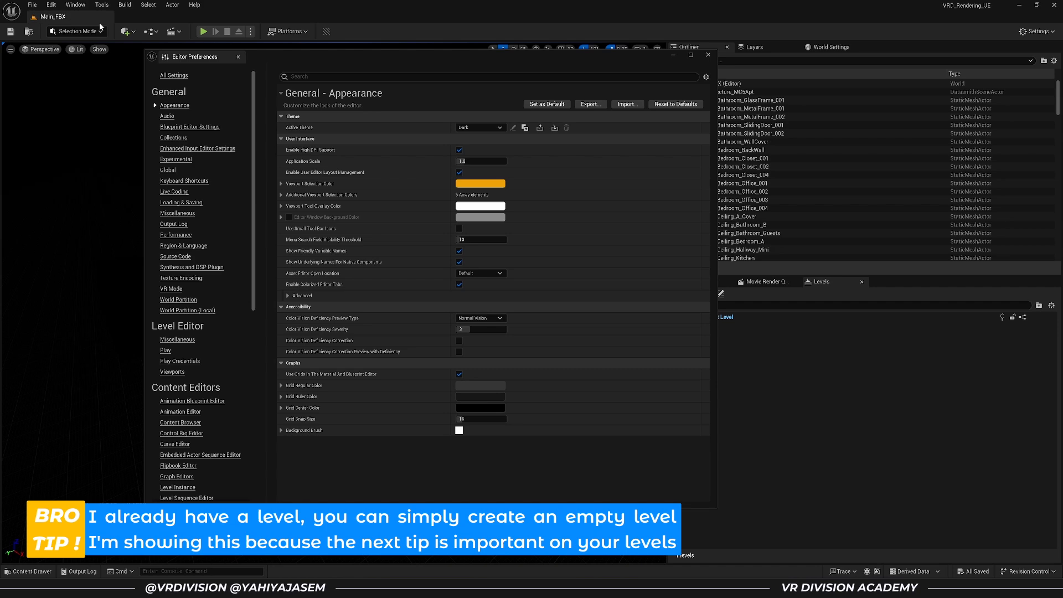
left_click(51, 5)
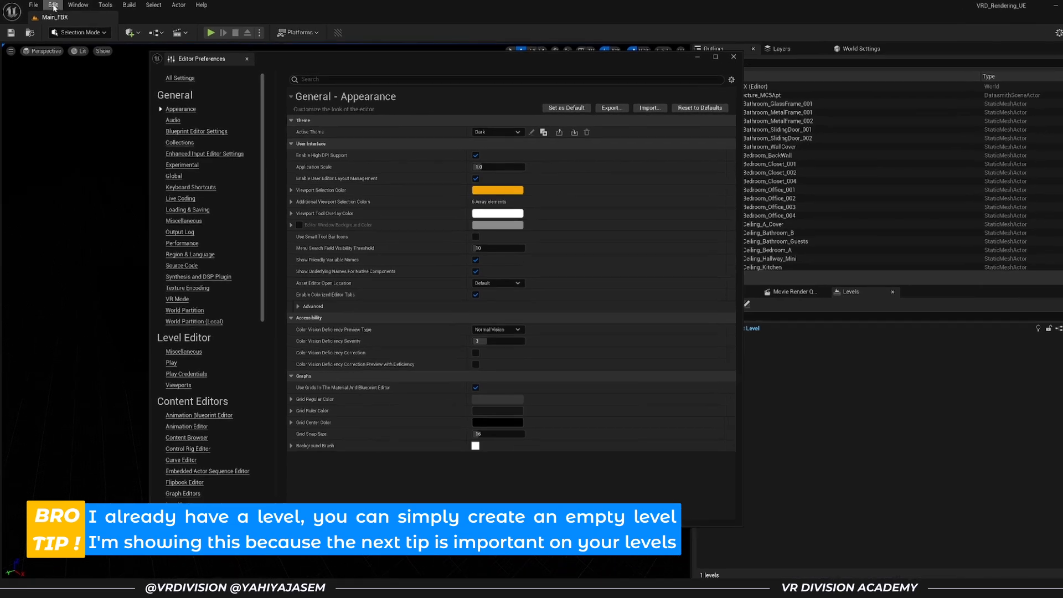
left_click(91, 137)
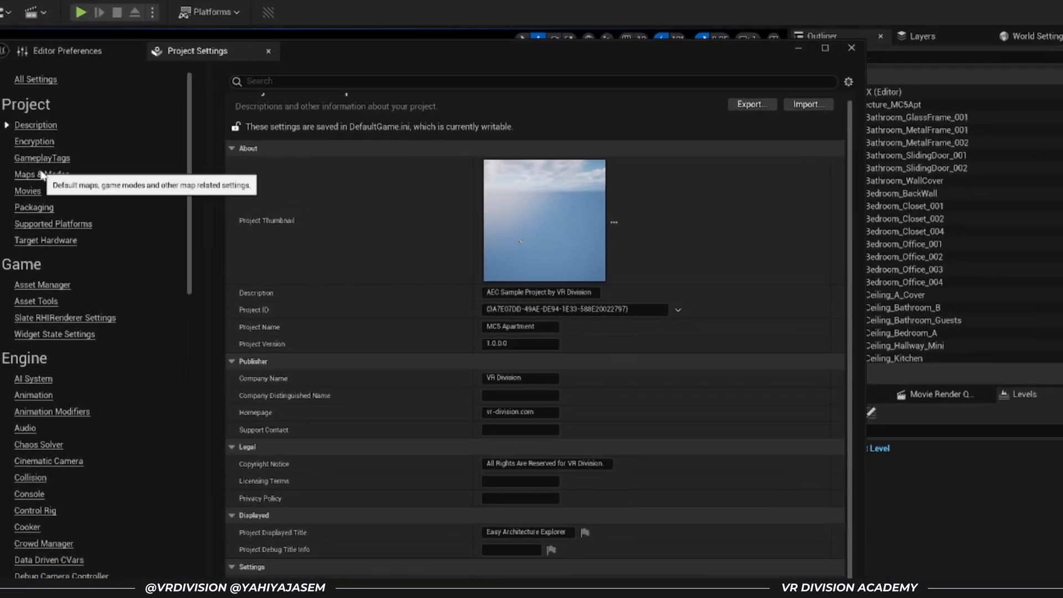
left_click(233, 171)
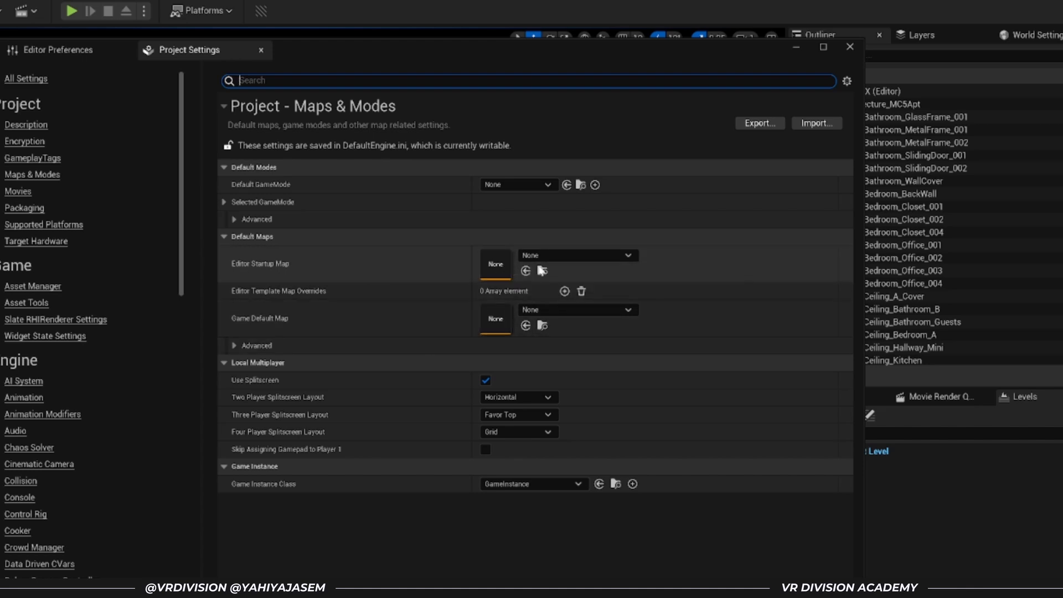
Look through the levels available for the Editor Startup Map without choosing one, and close Project Settings and Editor Preferences
left_click(590, 257)
scroll(607, 422, "down", 3)
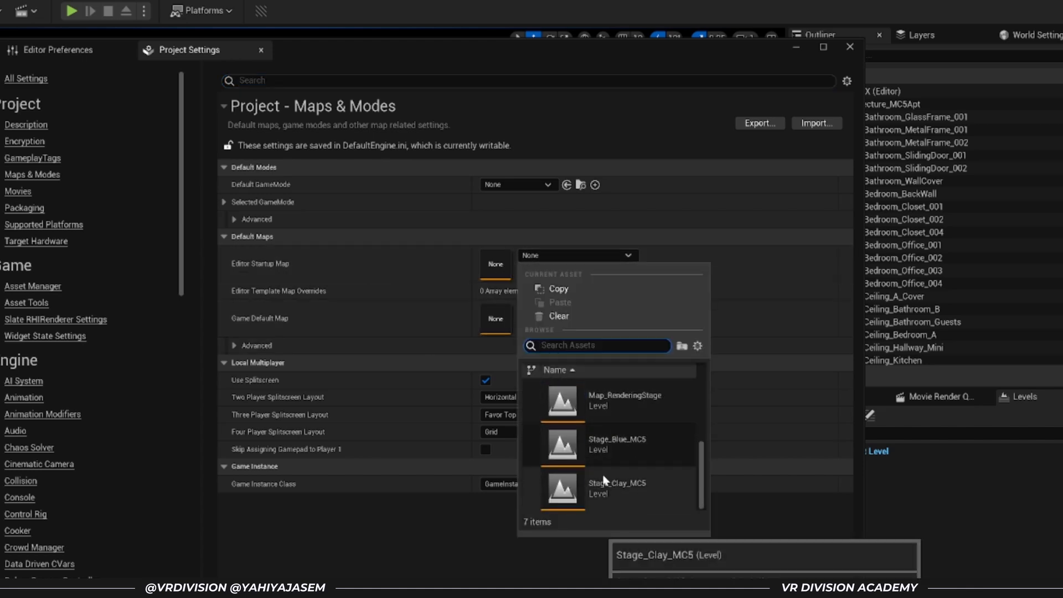
scroll(623, 464, "up", 3)
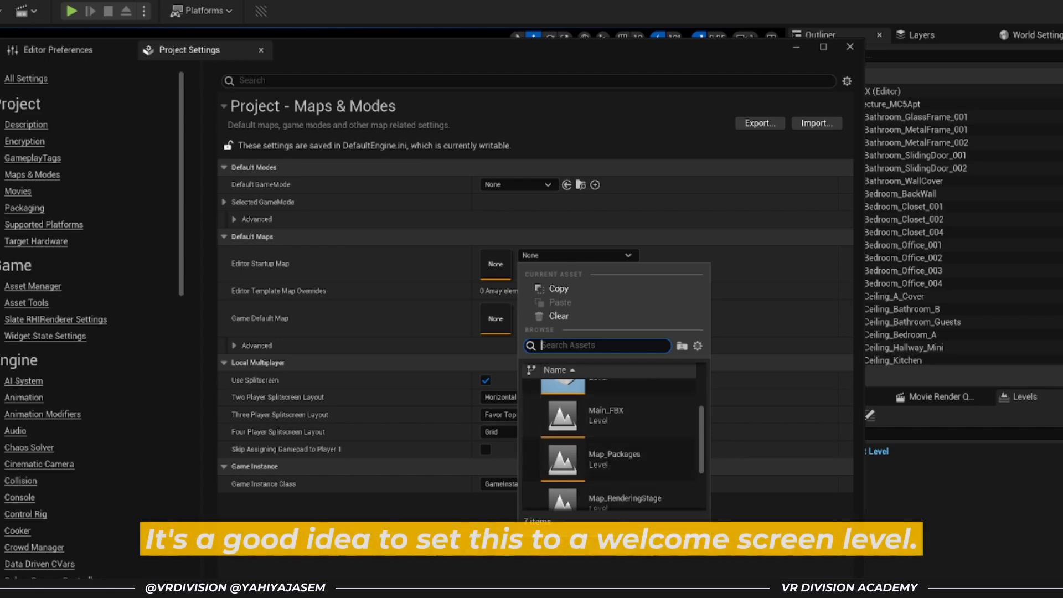
scroll(634, 468, "up", 2)
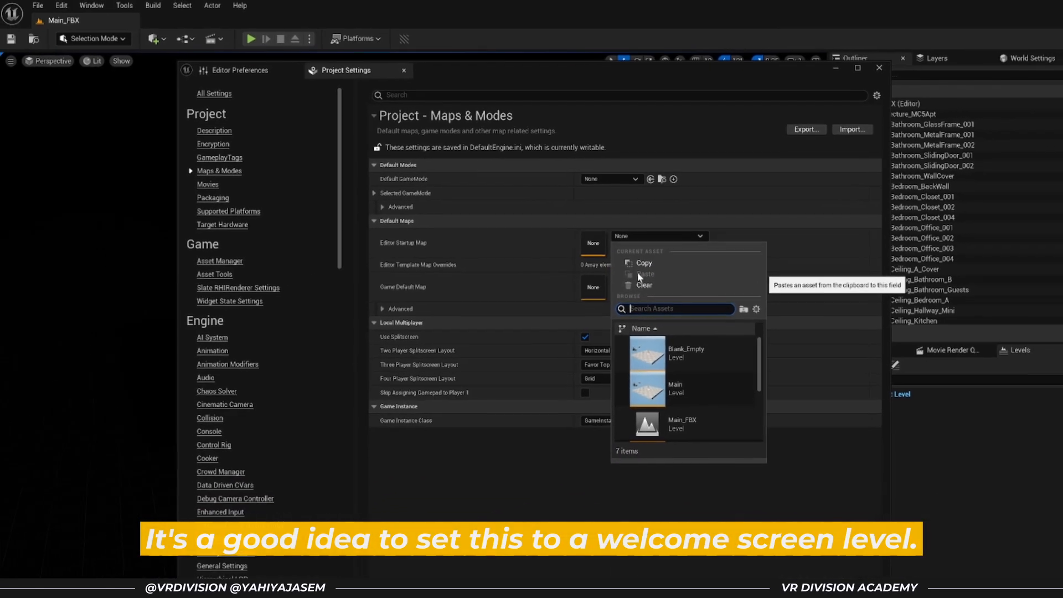
scroll(599, 424, "down", 1)
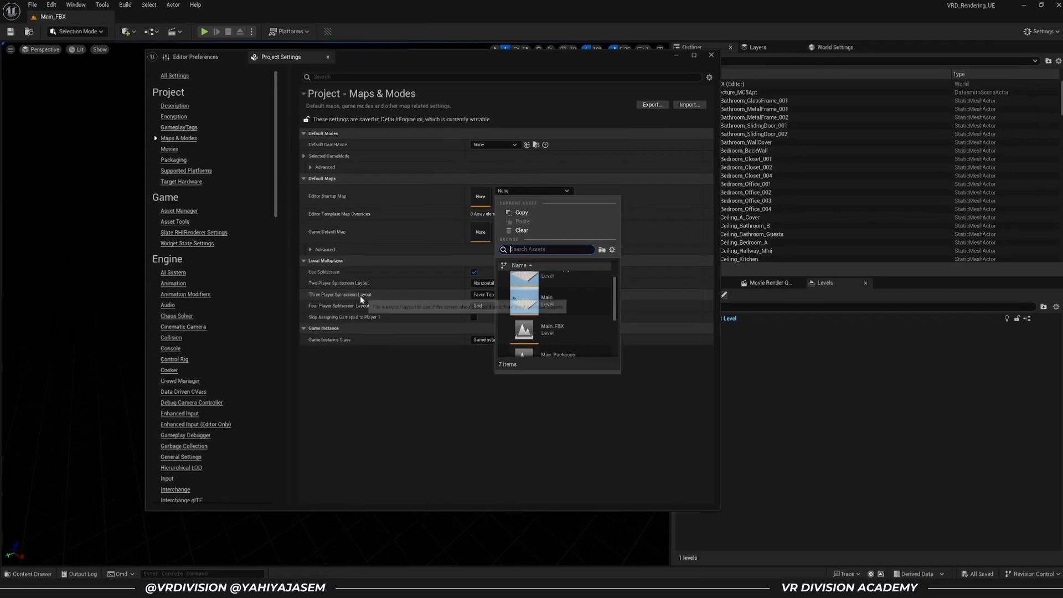
left_click(467, 538)
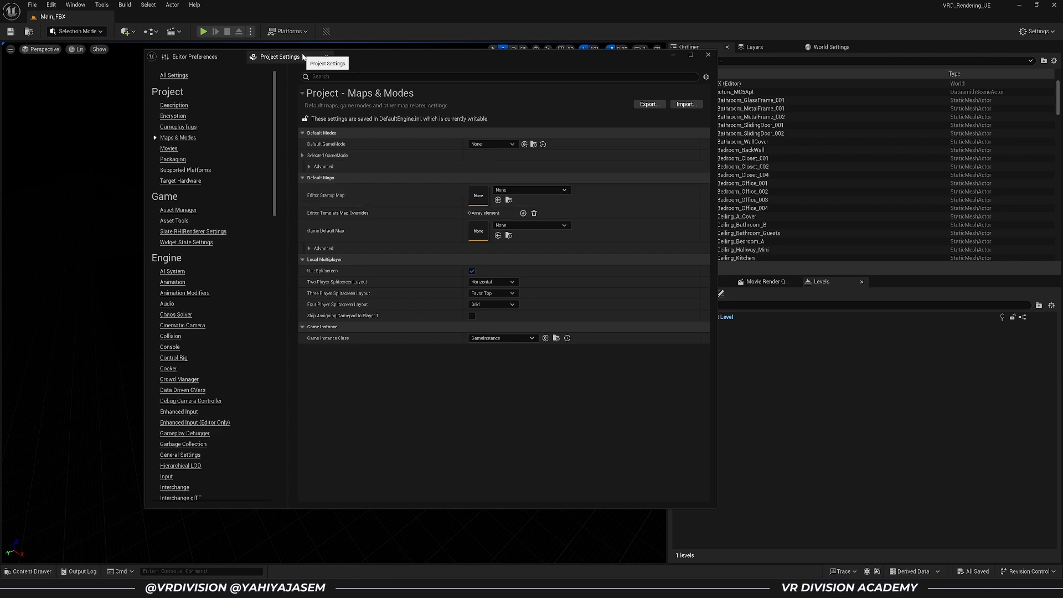
middle_click(303, 57)
middle_click(221, 59)
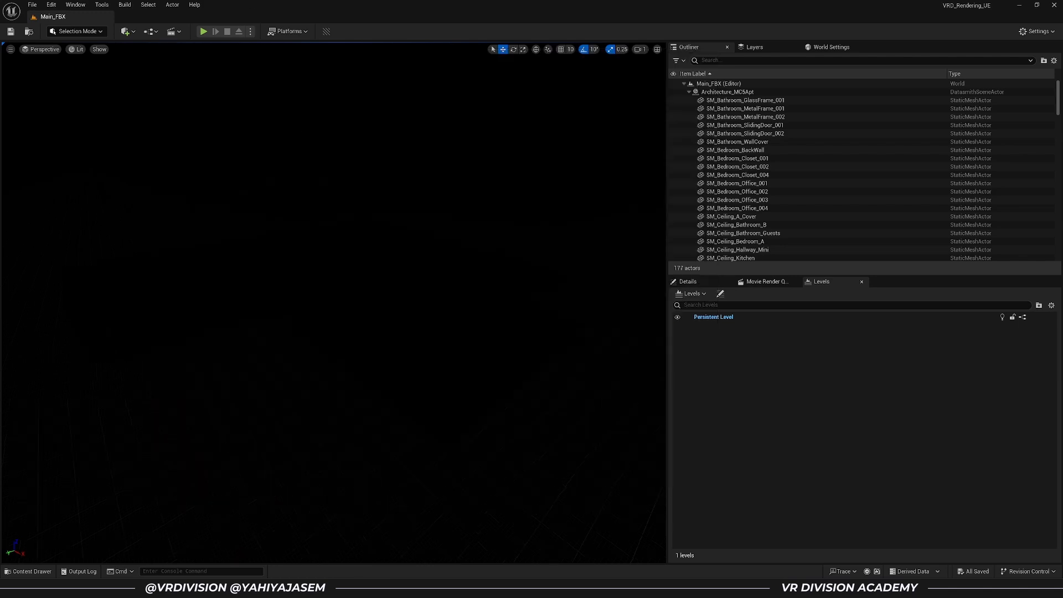
Open the Env. Light Mixer and add a sky light, directional light, sky atmosphere, volumetric cloud and exponential height fog to the level
left_click(133, 34)
mouse_move(171, 177)
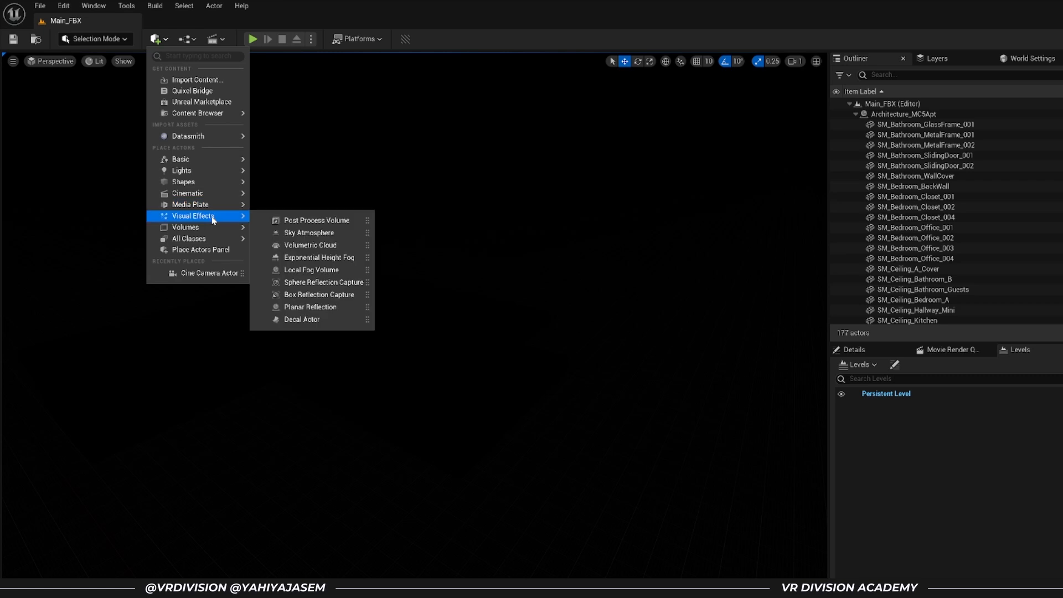
left_click(93, 6)
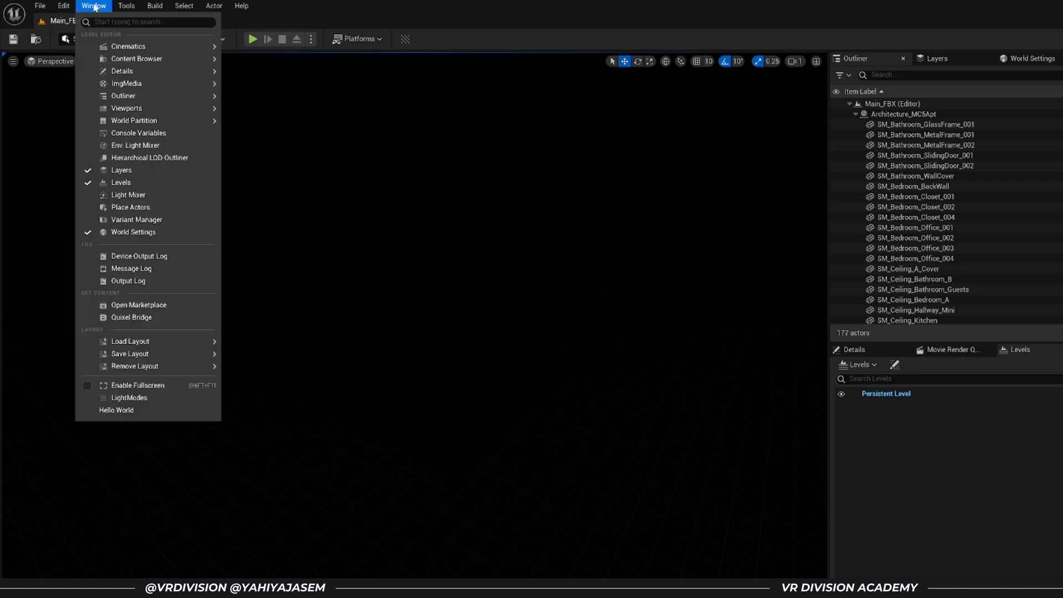
left_click(122, 146)
left_click(386, 481)
left_click(386, 481)
left_click(387, 480)
left_click(387, 481)
left_click(387, 481)
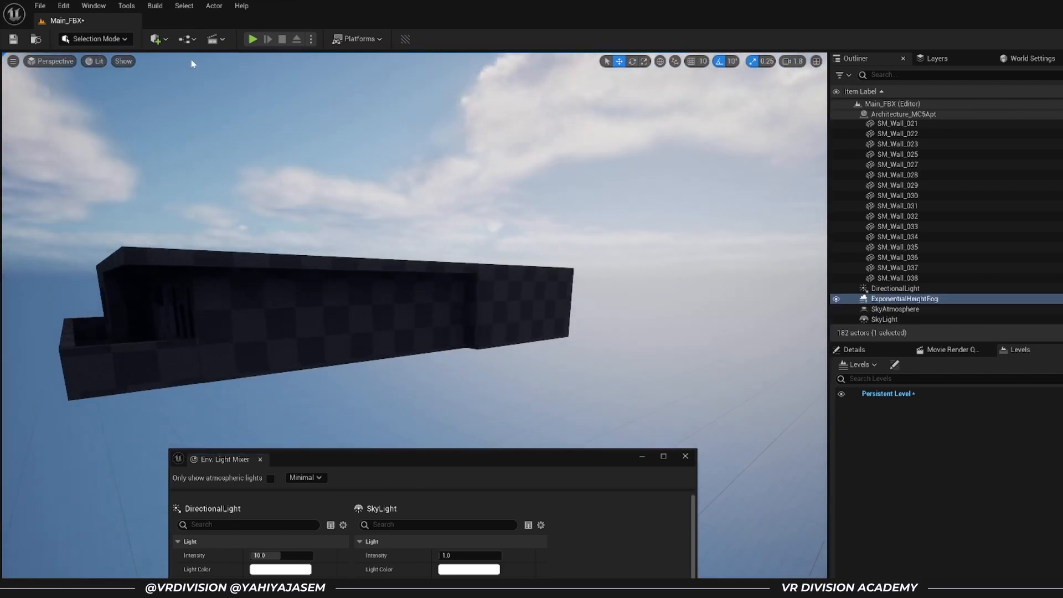
Add a post process volume to the level and turn on its Intensity override and Infinite Extent (Unbound)
left_click(157, 40)
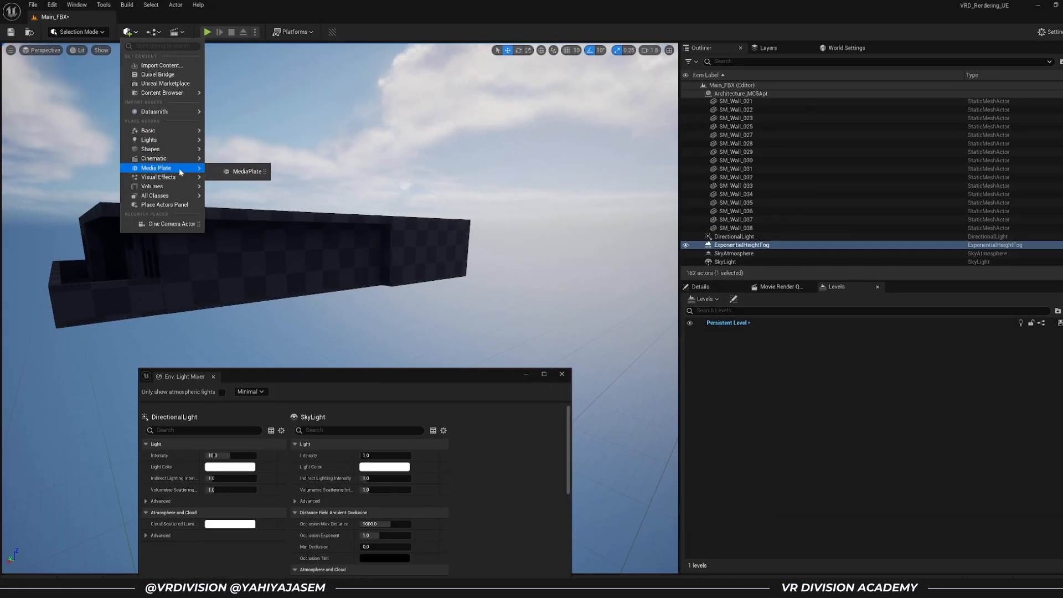
mouse_move(220, 219)
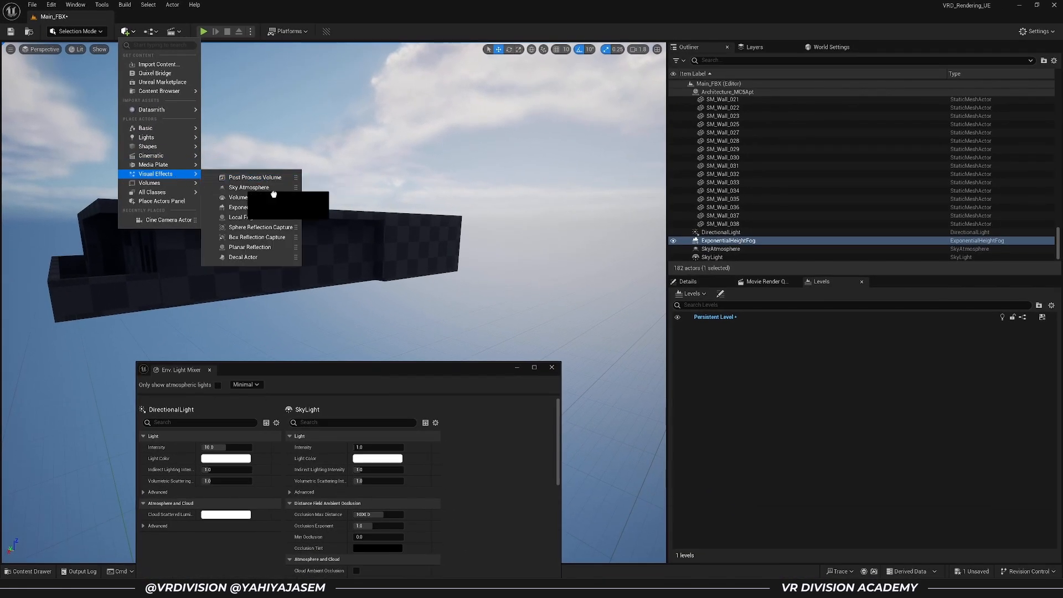
left_click(255, 177)
left_click(687, 281)
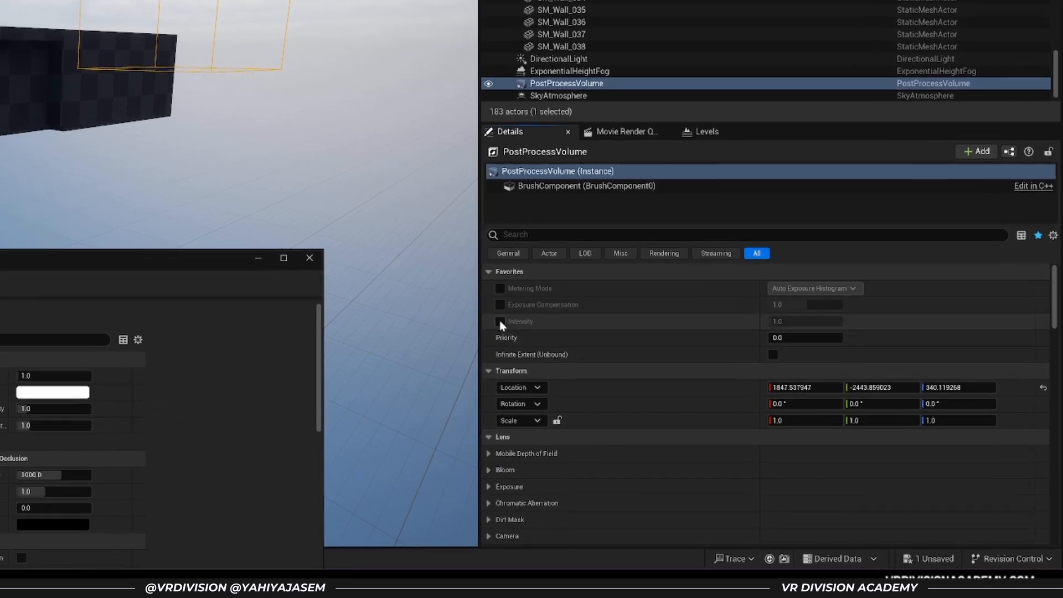
left_click(500, 321)
left_click(773, 354)
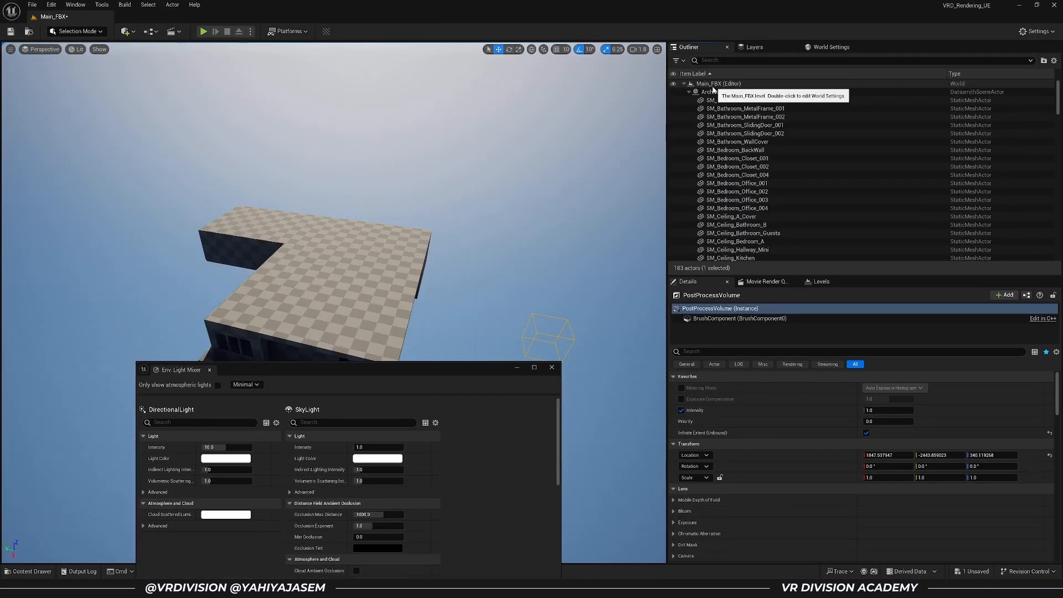
Close the Env. Light Mixer and delete all six lighting actors, from DirectionalLight to VolumetricCloud, leaving only the Architecture_MC5Apt hierarchy
left_click(689, 92)
left_click(727, 185)
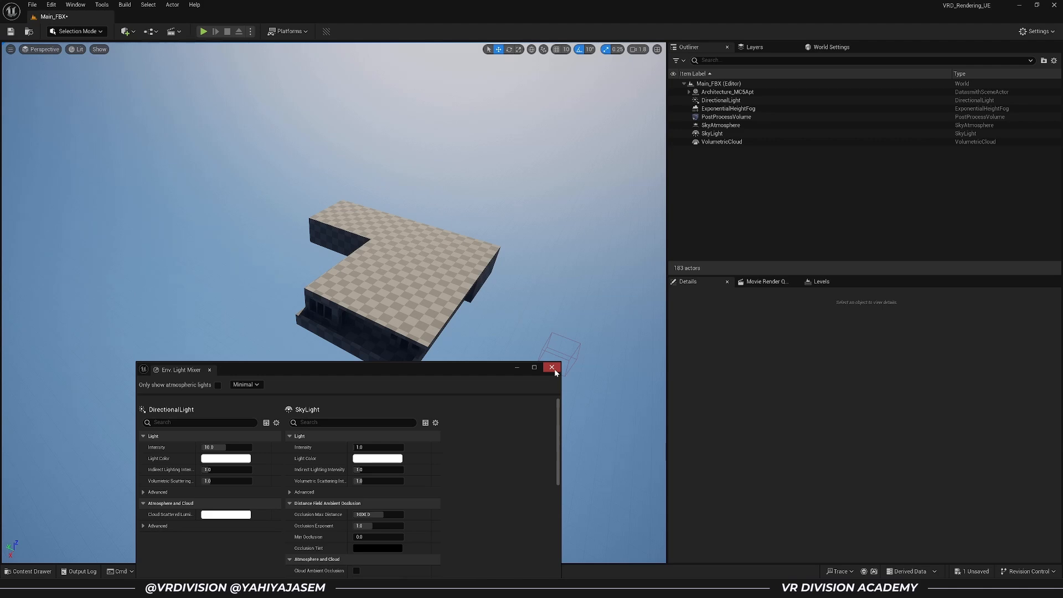
left_click(552, 368)
left_click(722, 142)
left_click(721, 100, "shift")
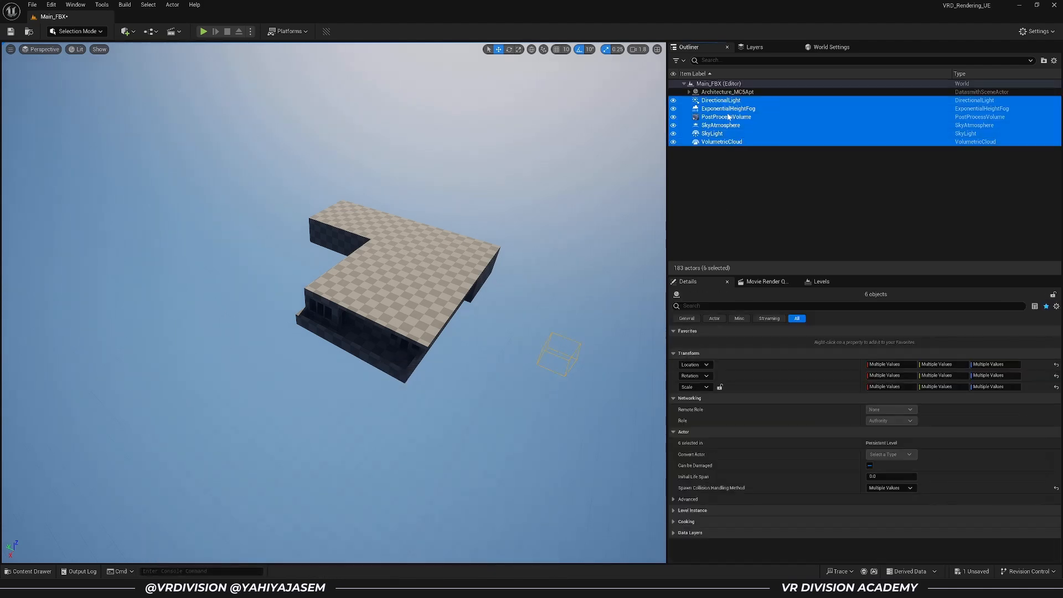
key("Delete")
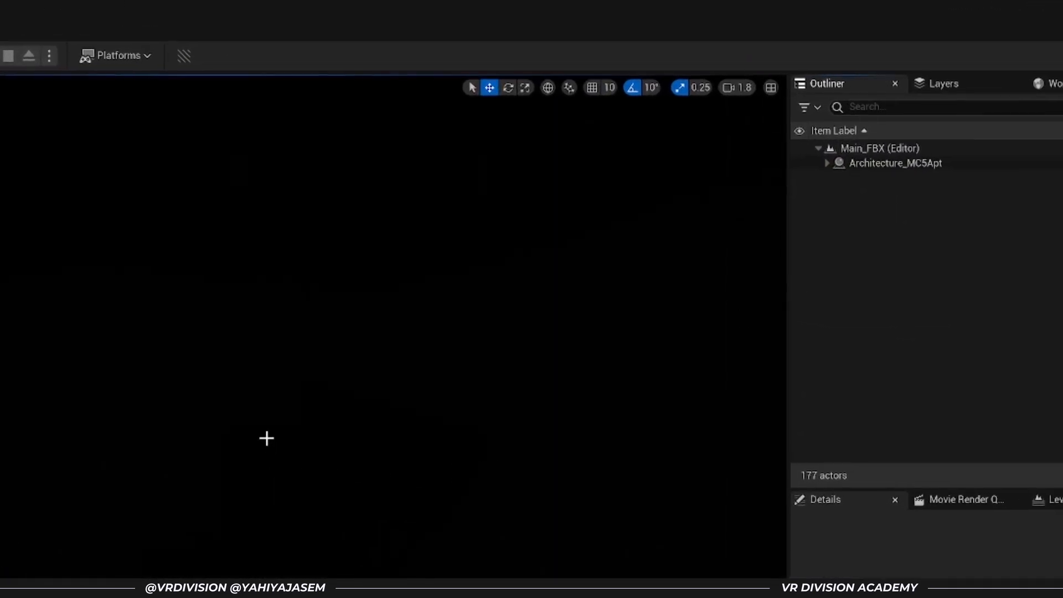
Add the preset lighting set of directional light, exponential height fog, post process volume, sky atmosphere and sky light to the level
left_click(177, 54)
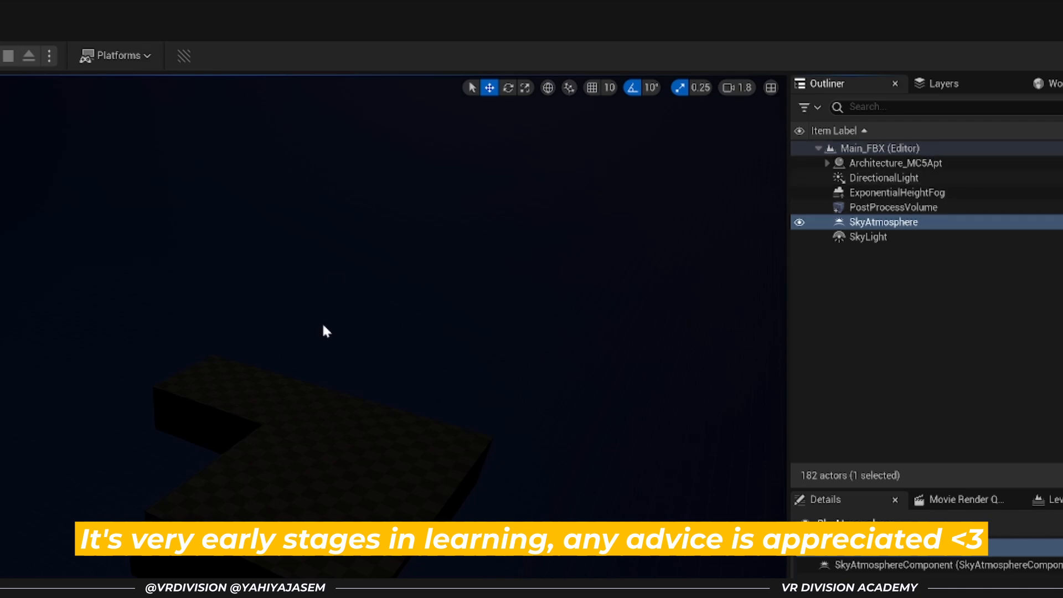
left_click(886, 179)
left_click(928, 194)
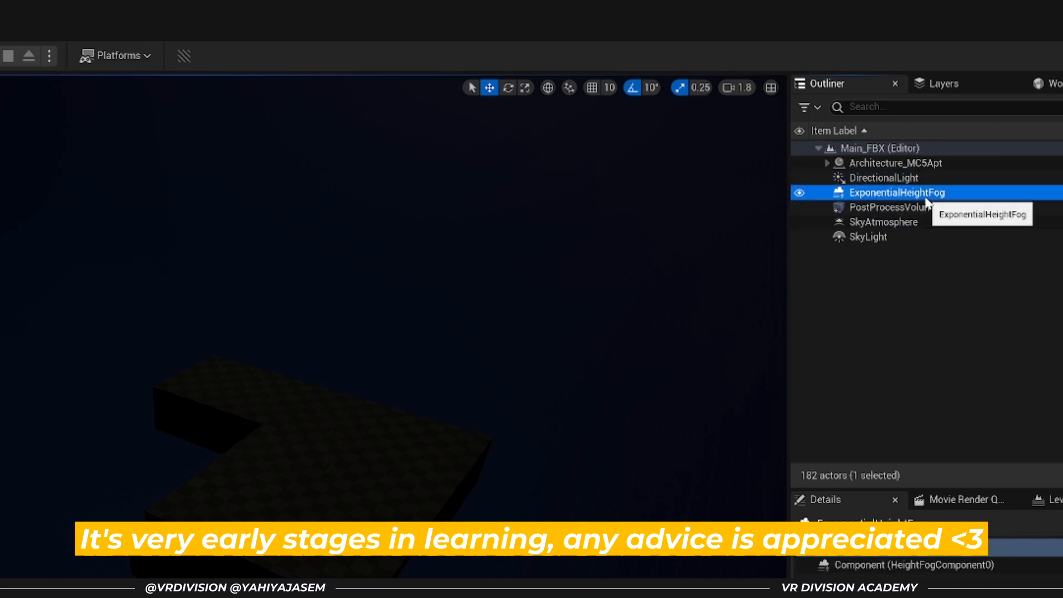
Set the post process volume's Exposure Compensation to 13 and its Priority to 1
left_click(917, 208)
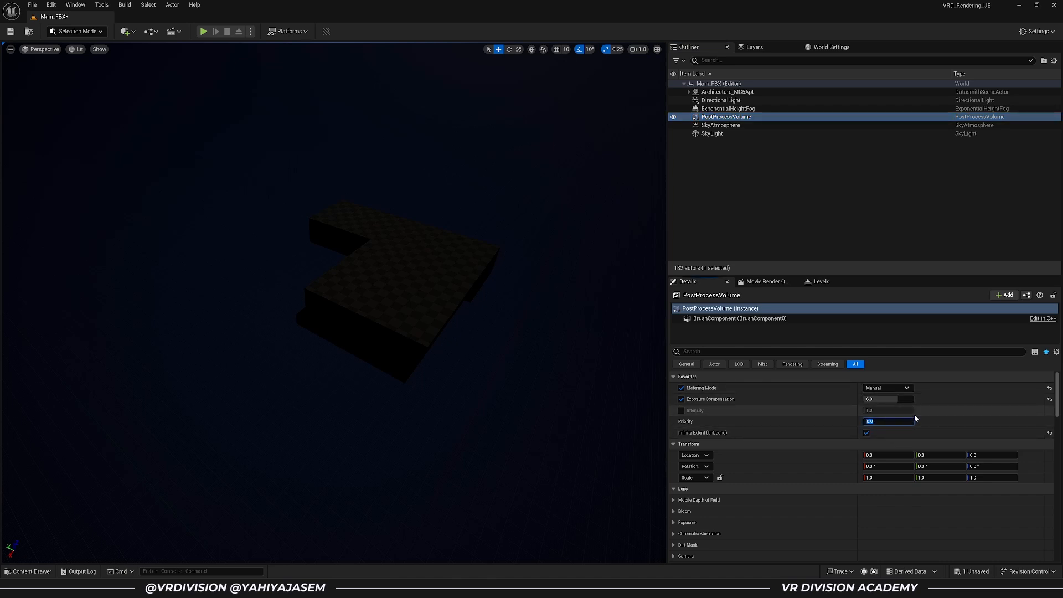
type("13")
key("Return")
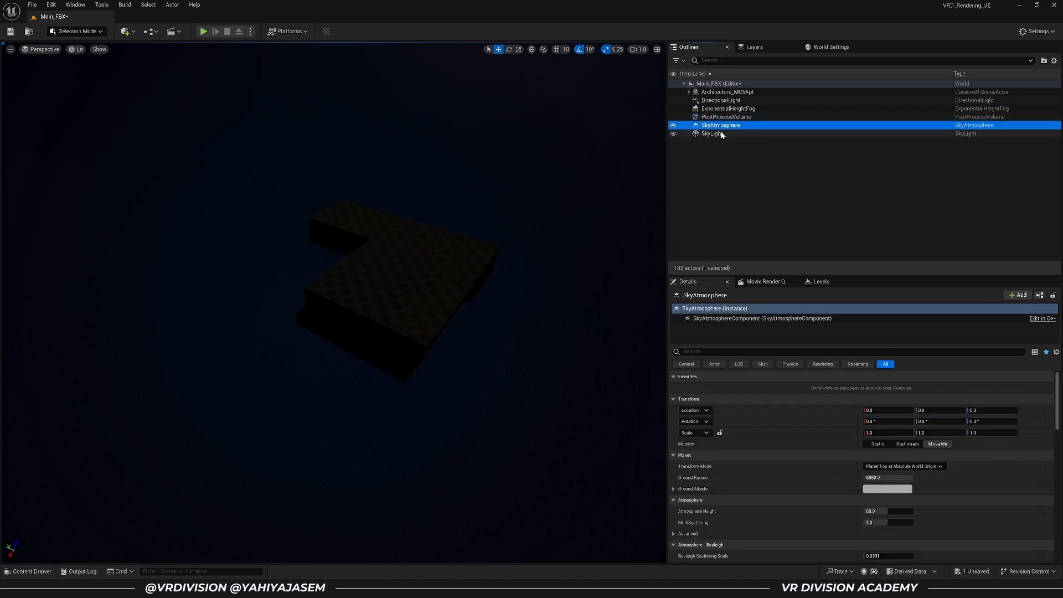
Group the five lighting actors into a new Outliner folder and name it Lights
right_click(743, 180)
left_click(765, 198)
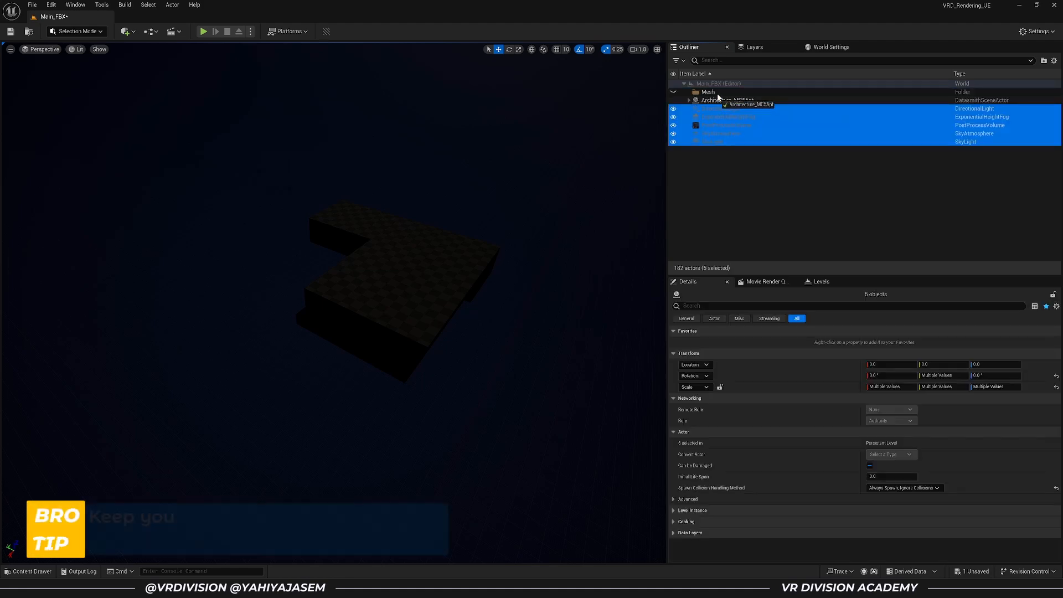
right_click(743, 174)
left_click(718, 93)
key("F2")
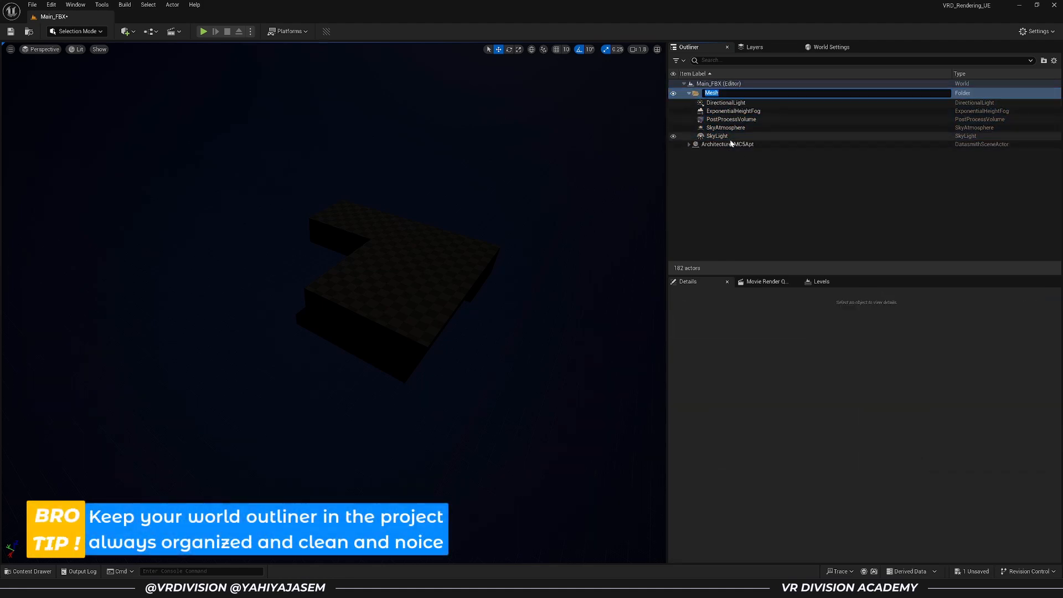
type("Light")
key("Return")
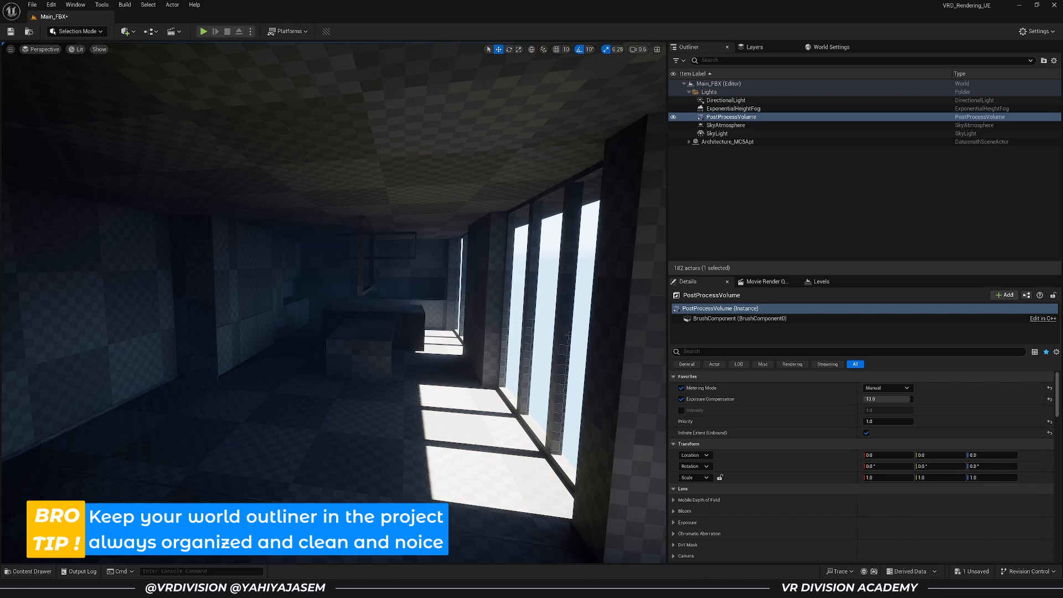
Create a Materials folder inside the VRD_Tut_Lighting content folder
right_click_drag(443, 239, 439, 239)
key("q")
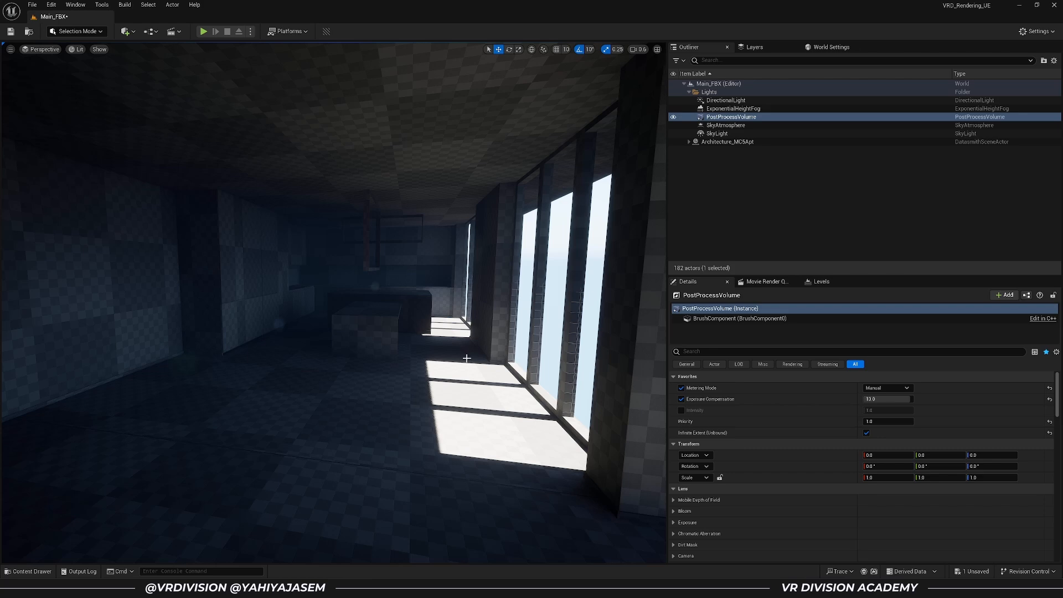
key("ctrl+space")
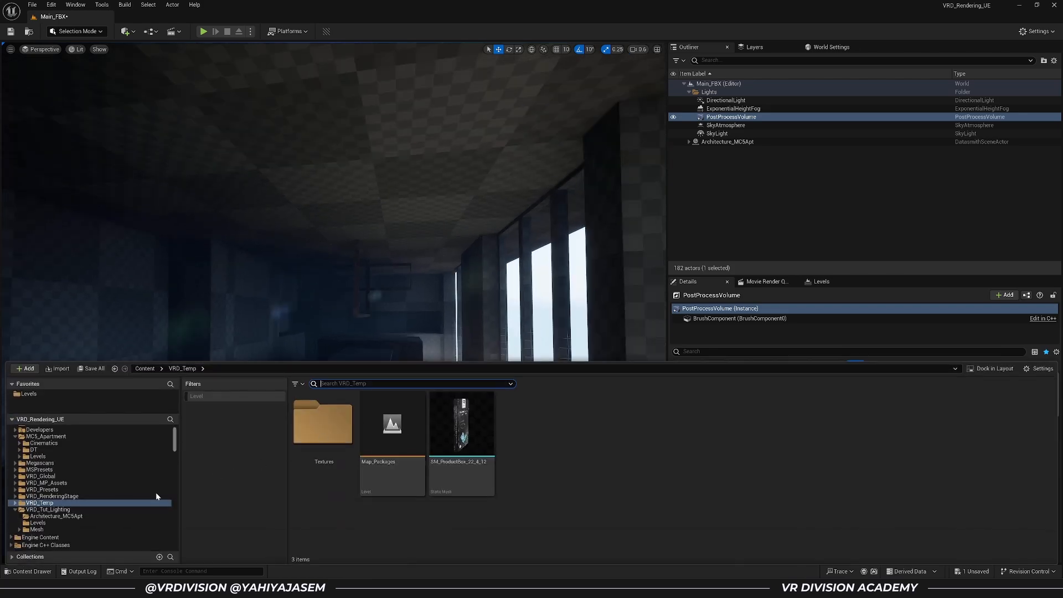
left_click(76, 510)
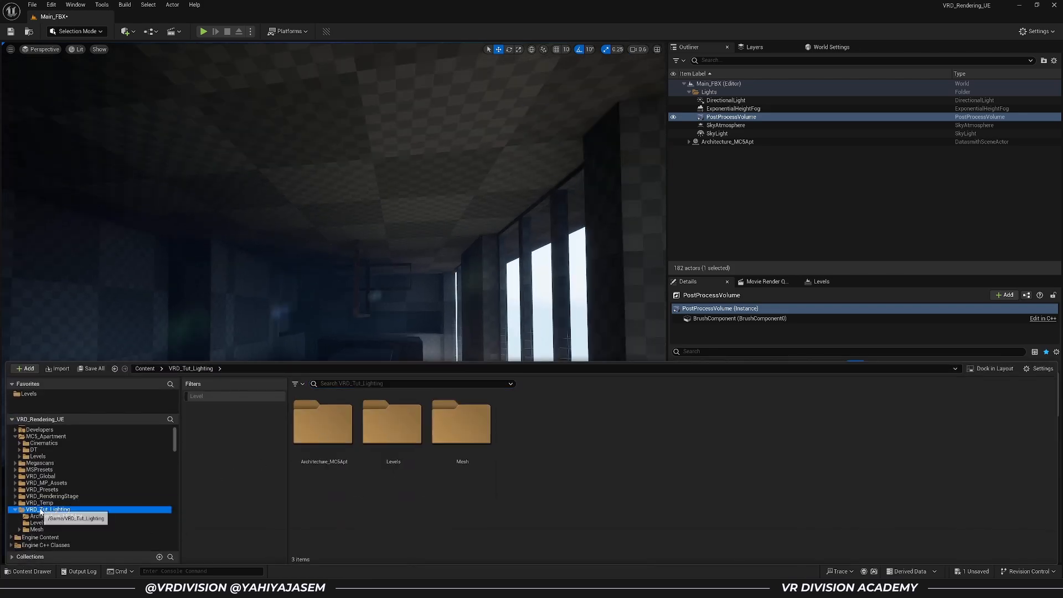
right_click(17, 513)
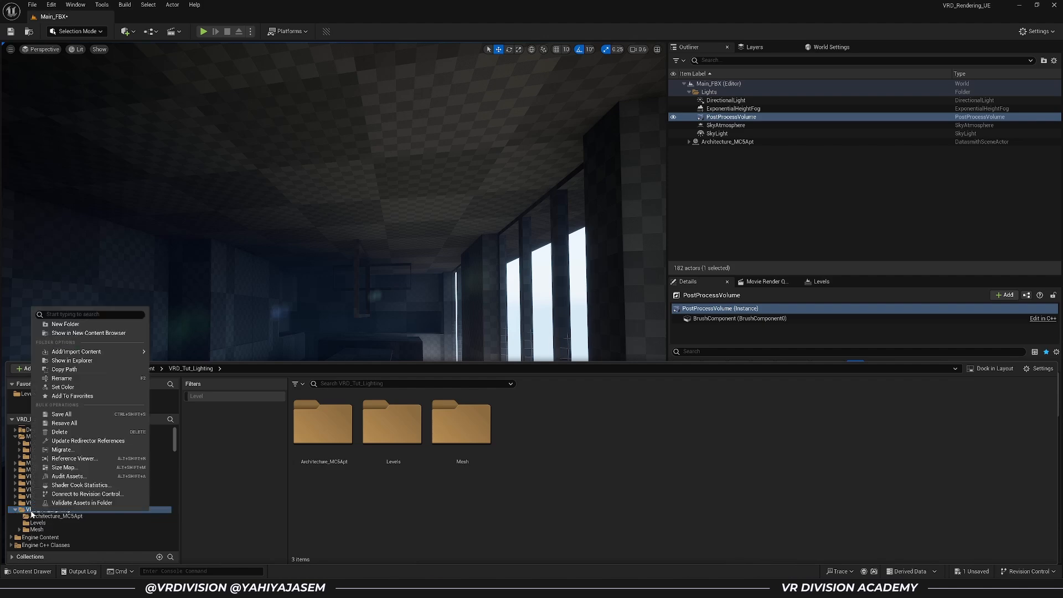
left_click(76, 324)
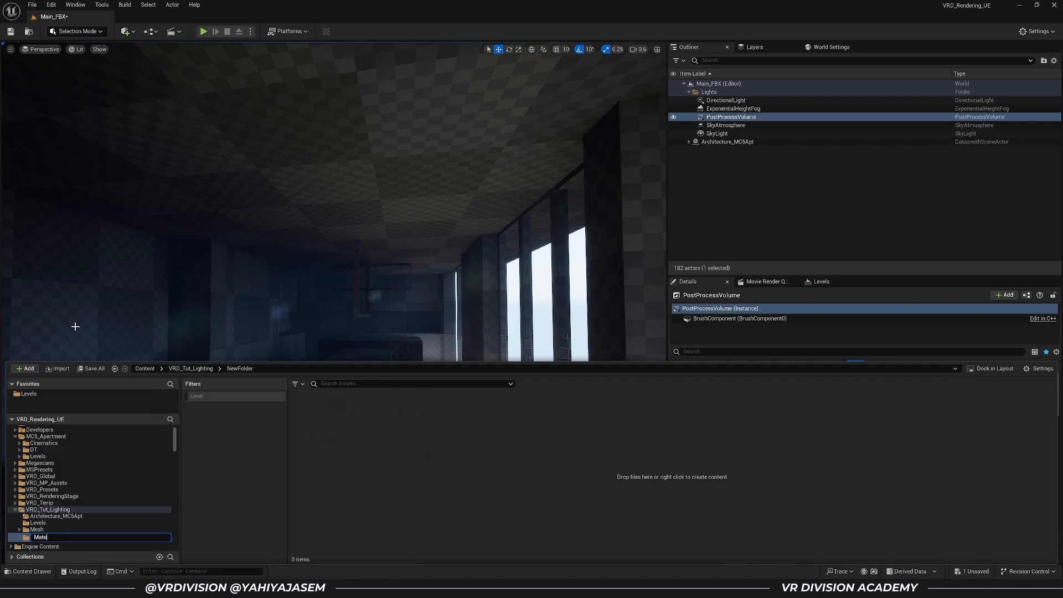
Create a new material named MM_Base_Tut in the Materials folder
right_click(510, 455)
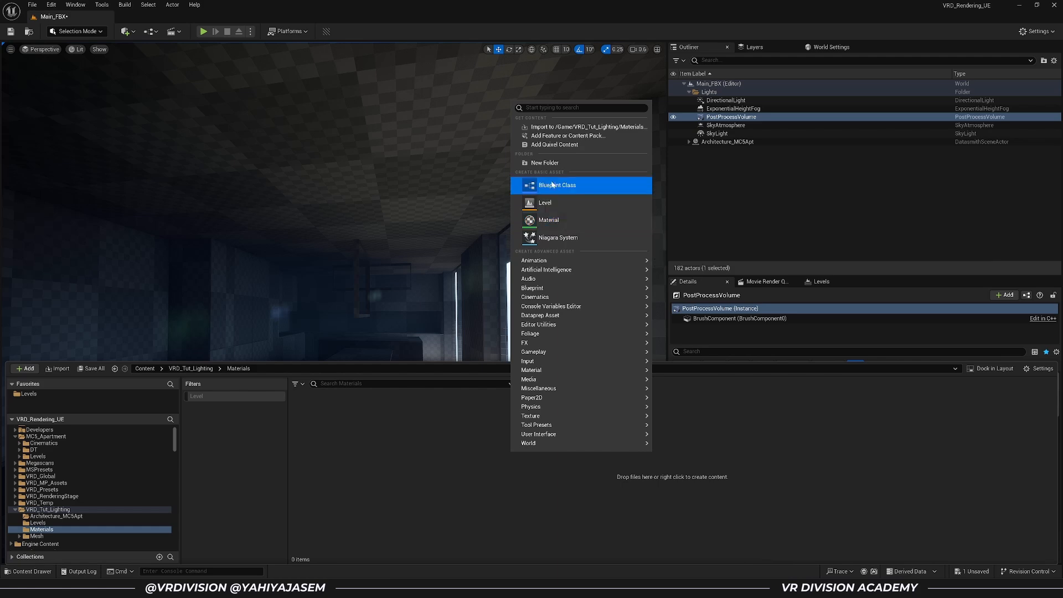
left_click(558, 220)
type("M")
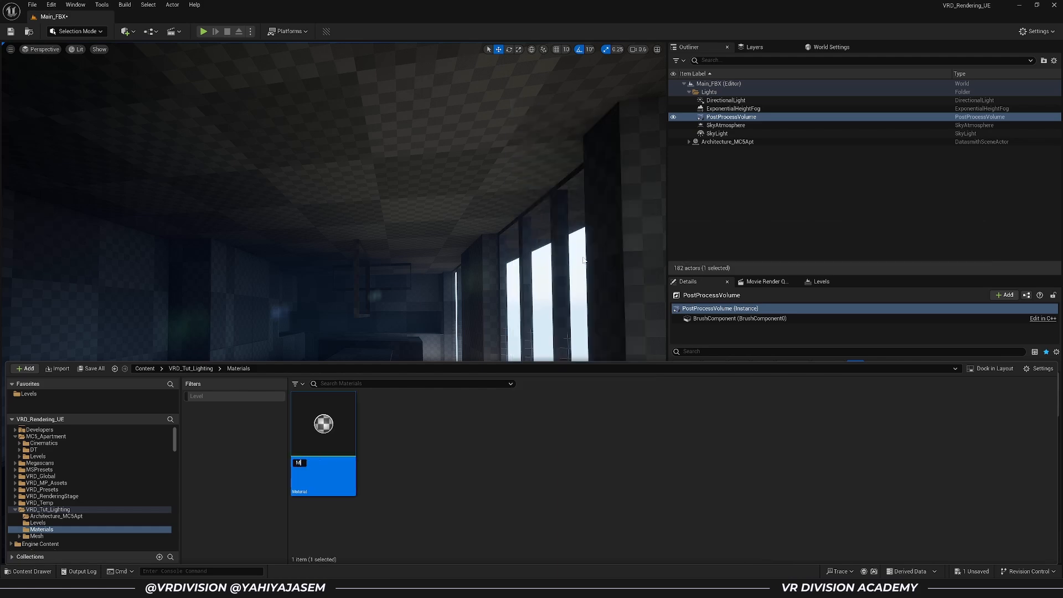
type("M_Base_Tut")
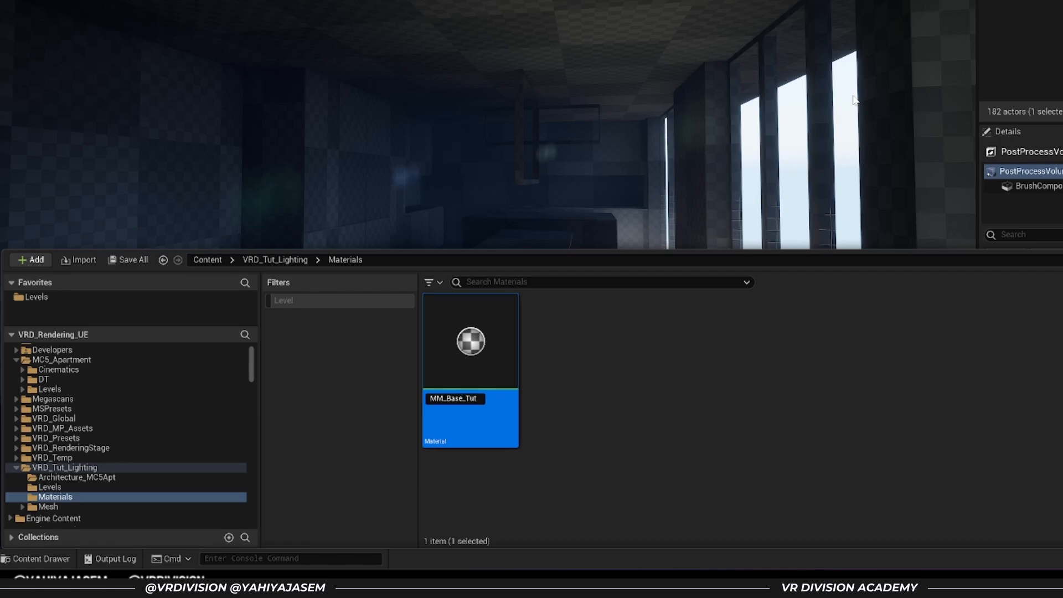
key("Return")
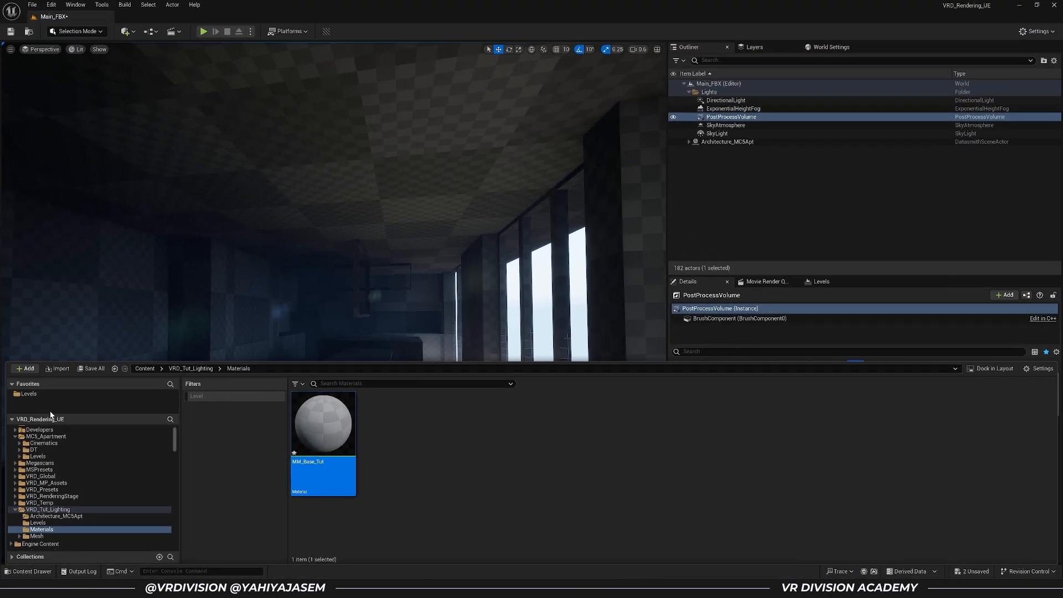
Open MM_Base_Tut, add a vector parameter named Color to its graph and connect it to Base Color
scroll(61, 518, "down", 2)
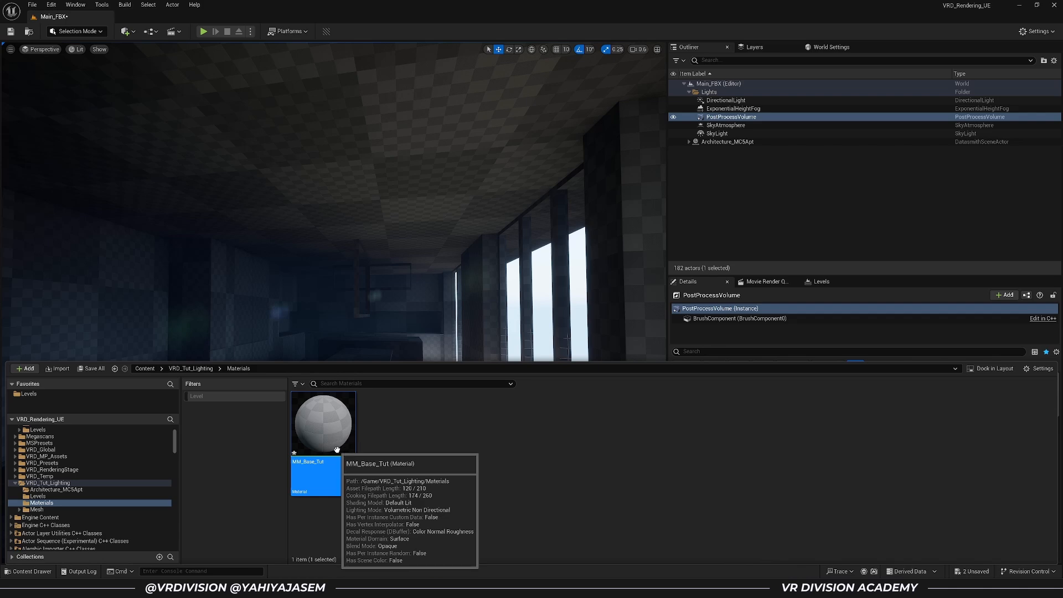
double_click(335, 430)
right_click_drag(496, 220, 574, 211)
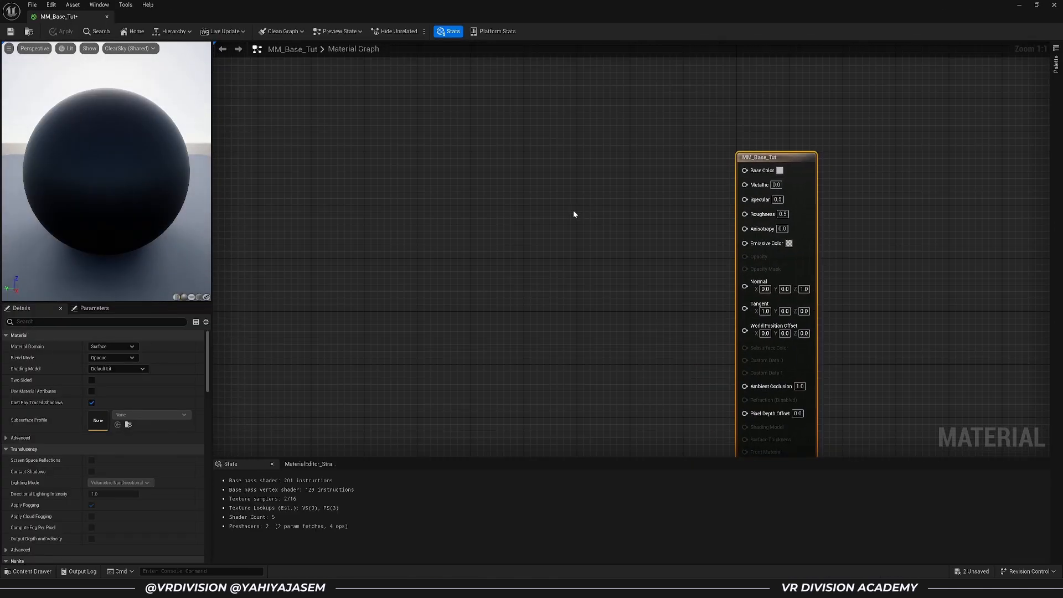
right_click_drag(512, 251, 505, 244)
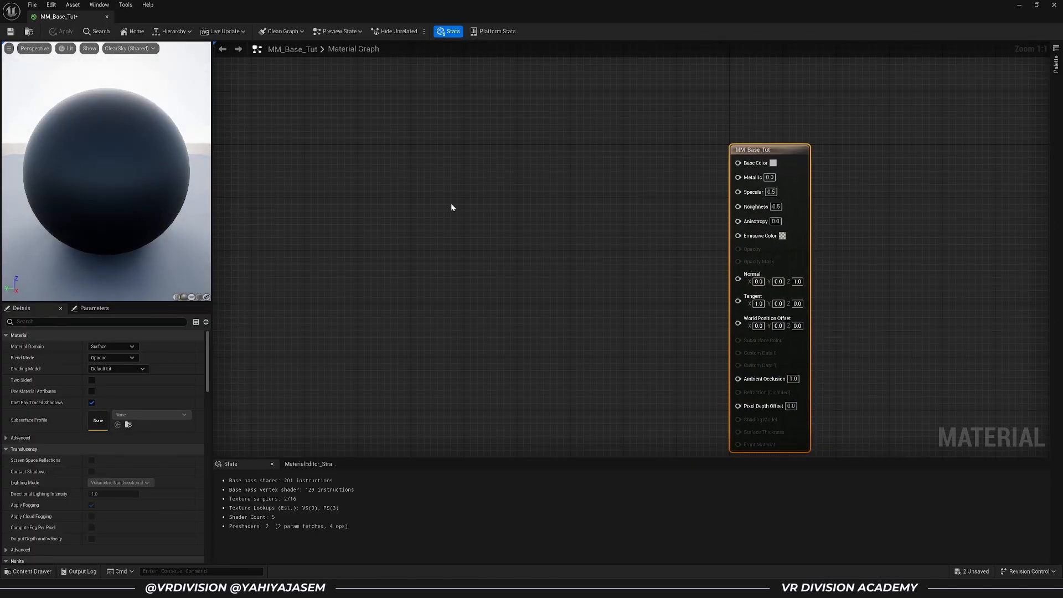
left_click(444, 175)
type("Color")
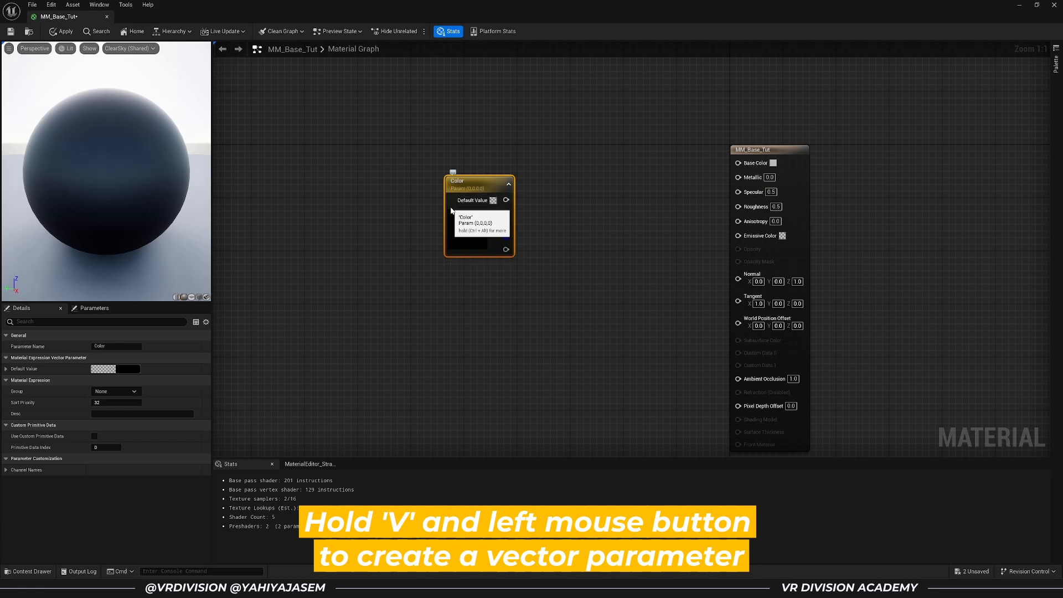
left_click_drag(470, 190, 456, 179)
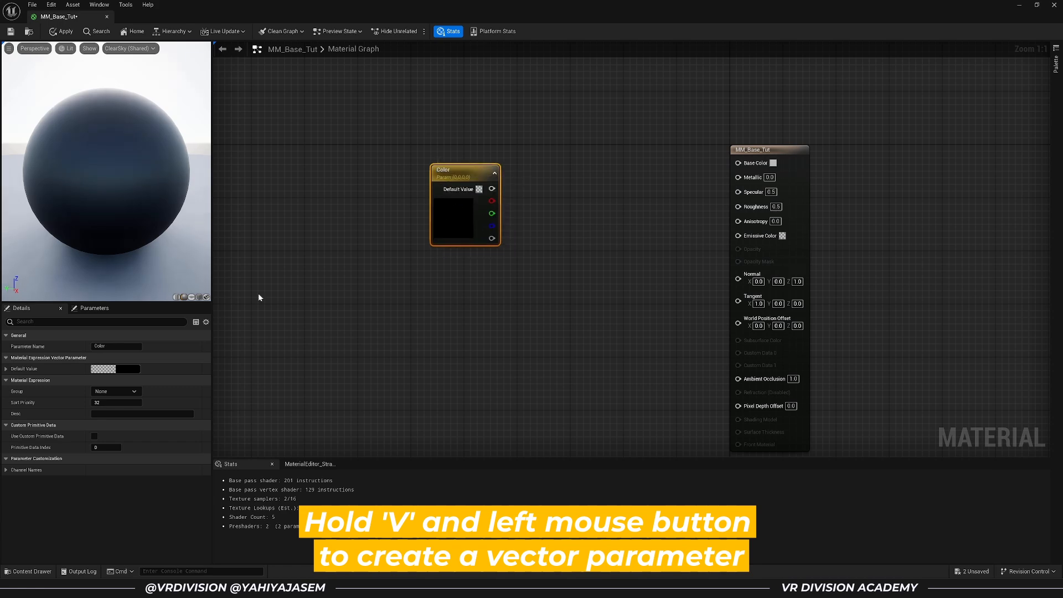
left_click(135, 367)
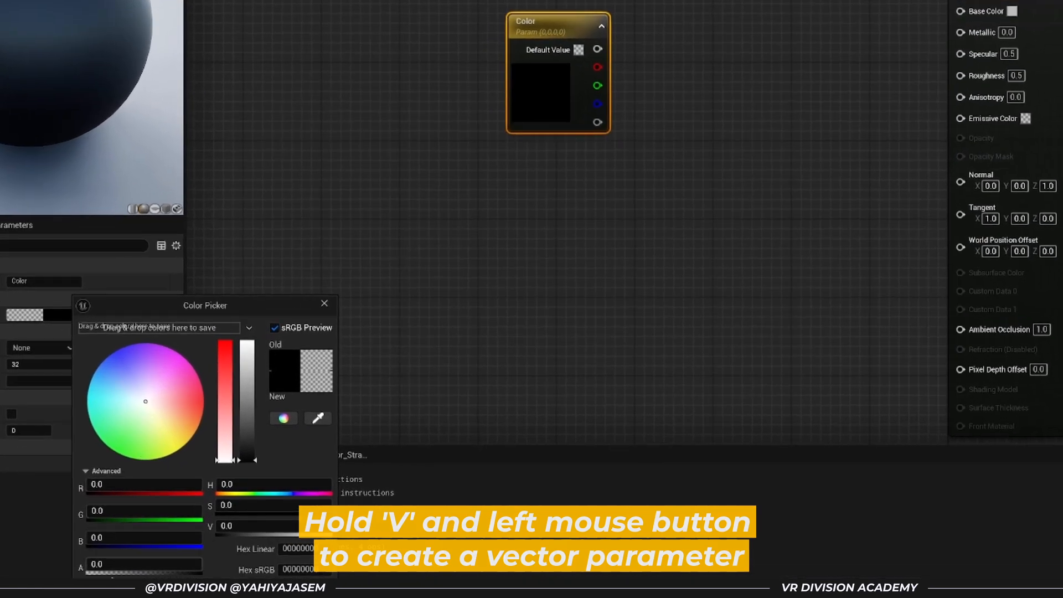
left_click(324, 303)
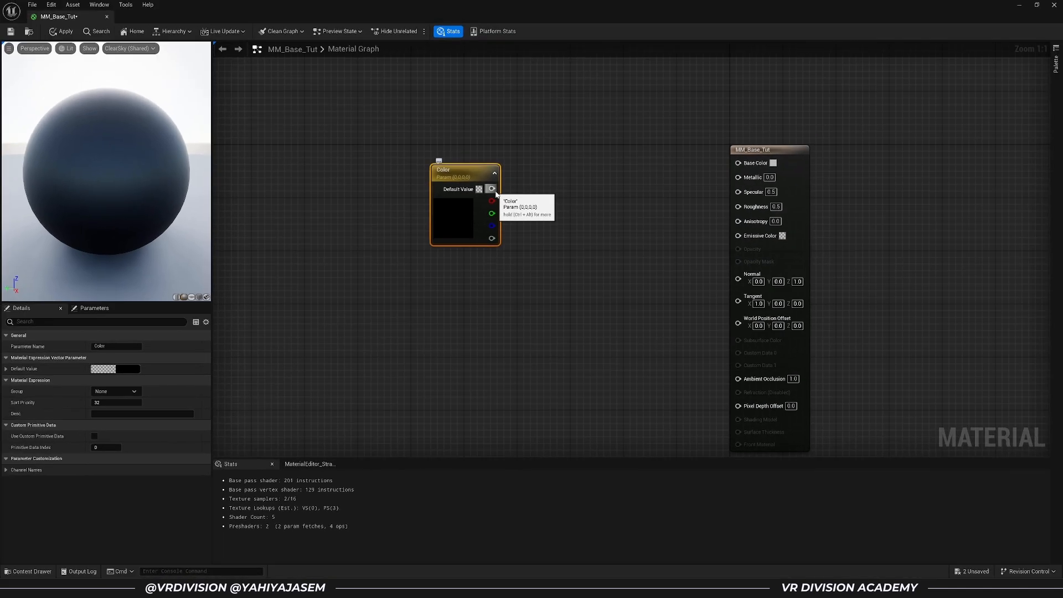
Add a scalar parameter named Roughness with a default value of 0.5 and connect it to the material's Roughness input
key("s")
left_click(495, 293)
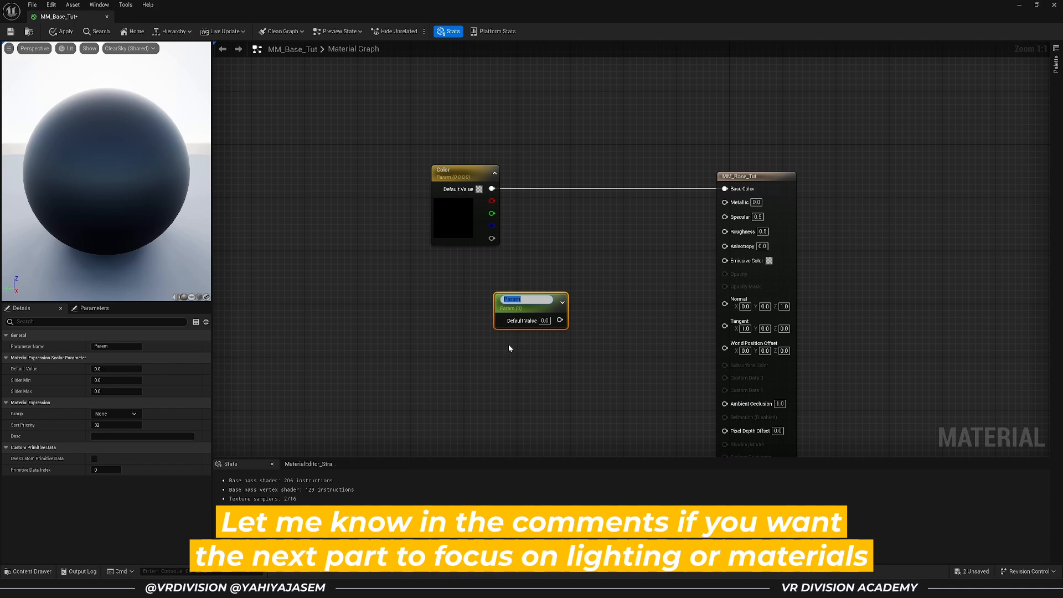
type("Roughness")
key("Return")
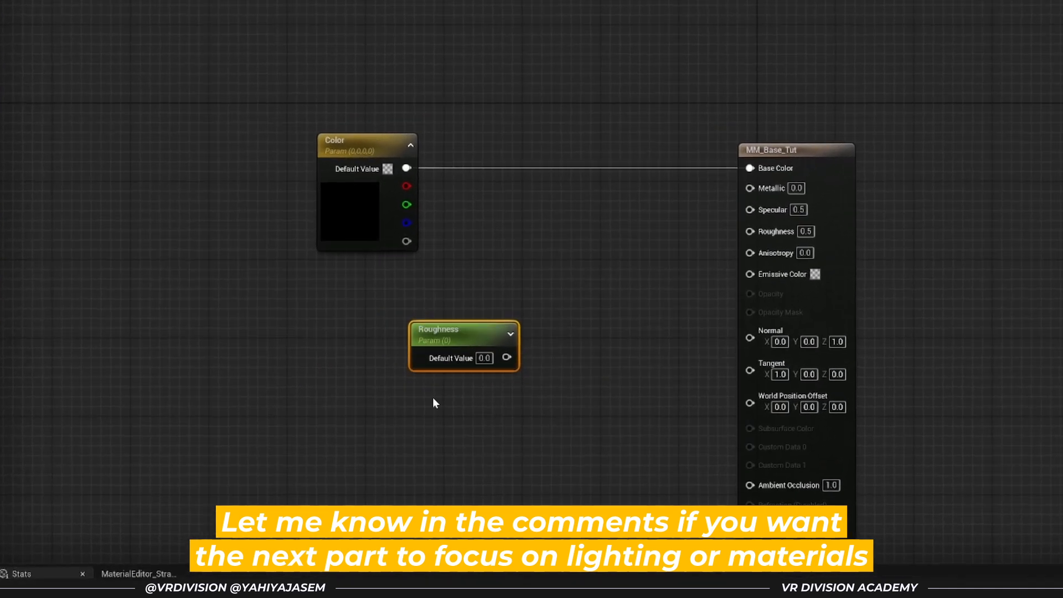
left_click(485, 358)
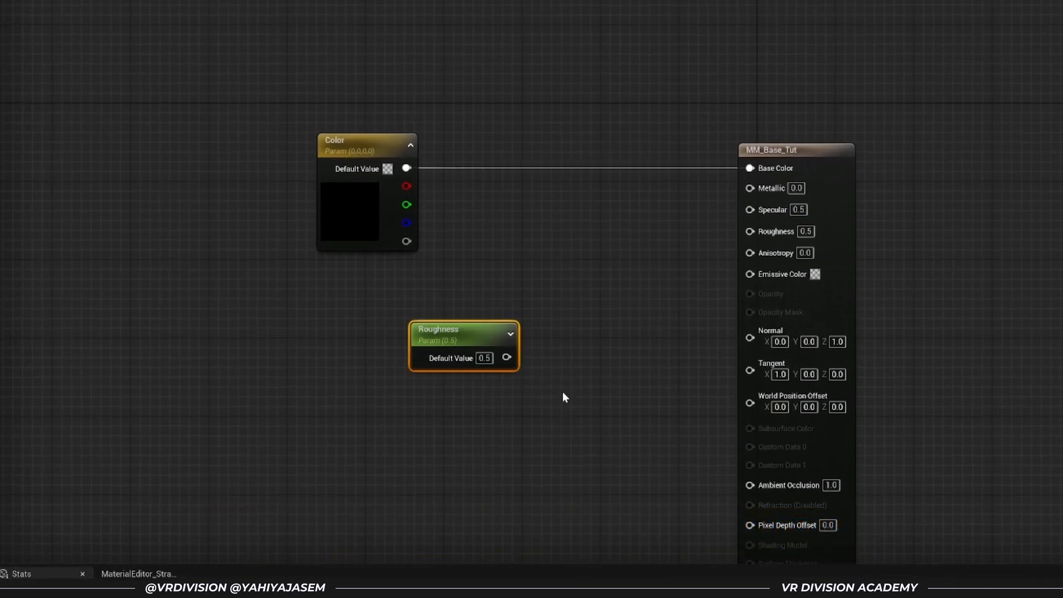
left_click_drag(778, 238, 478, 330)
left_click_drag(510, 297, 496, 290)
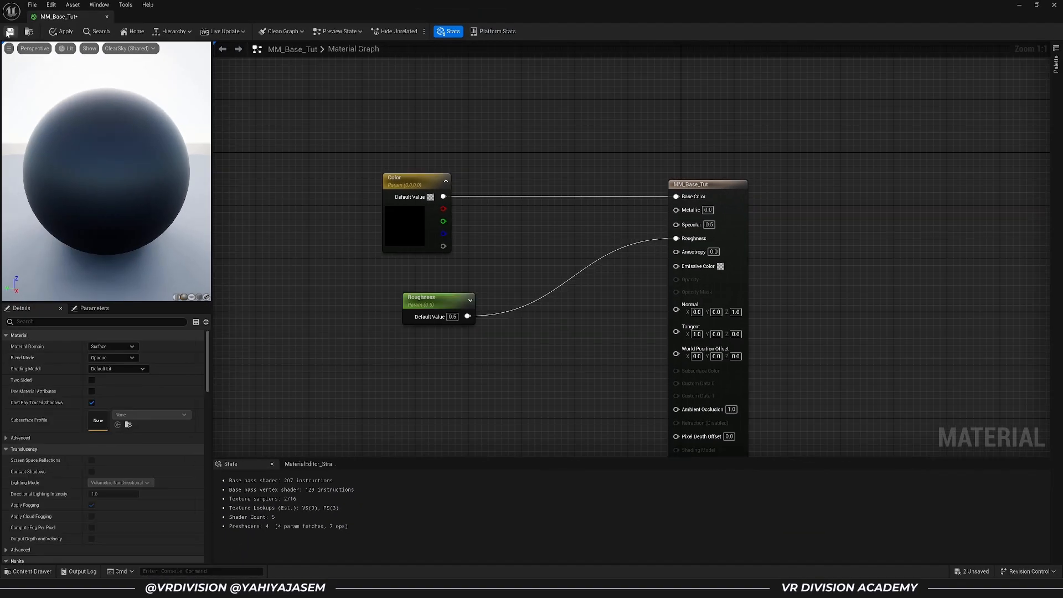
Set the Color parameter's default value to a neutral grey with a V value of 0.18
left_click(384, 233)
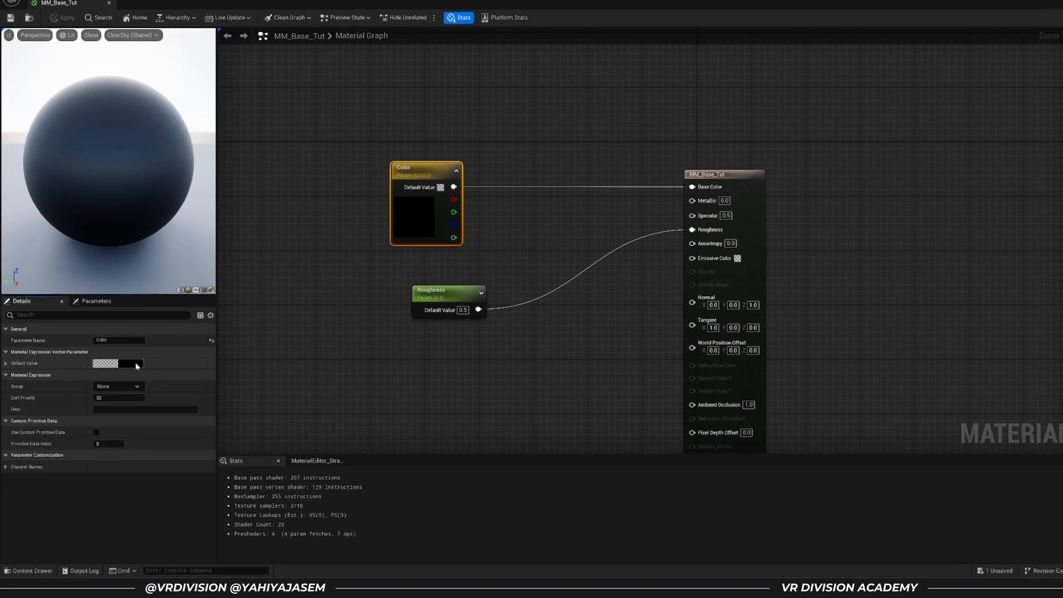
left_click(133, 368)
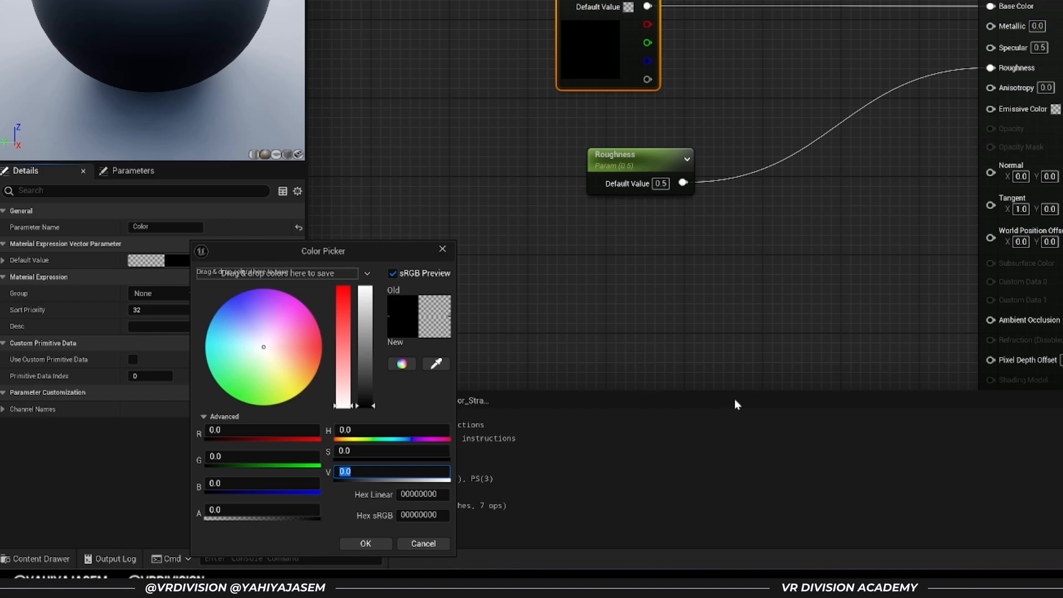
type(".18")
key("Return")
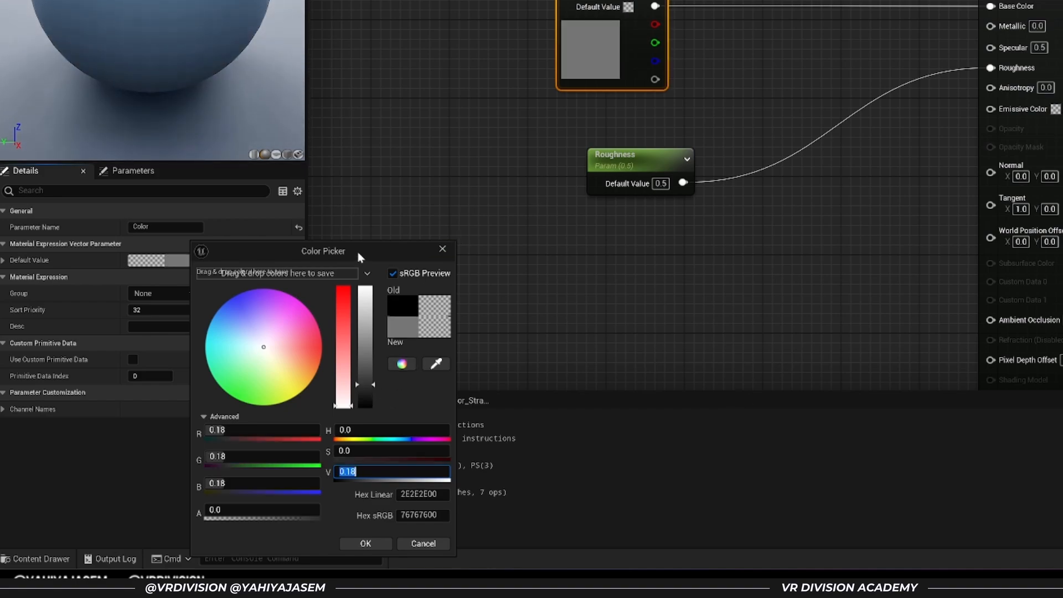
left_click_drag(357, 253, 390, 29)
left_click(402, 320)
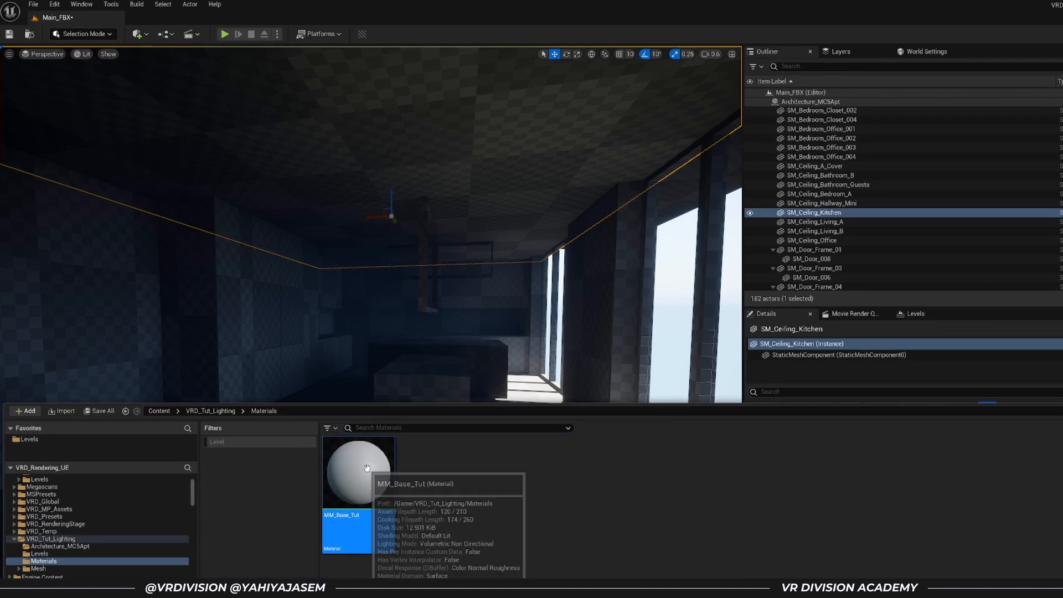
Create a material instance of MM_Base_Tut in the Materials folder and name it MI_Gray
right_click(369, 472)
left_click(370, 474)
right_click(381, 476)
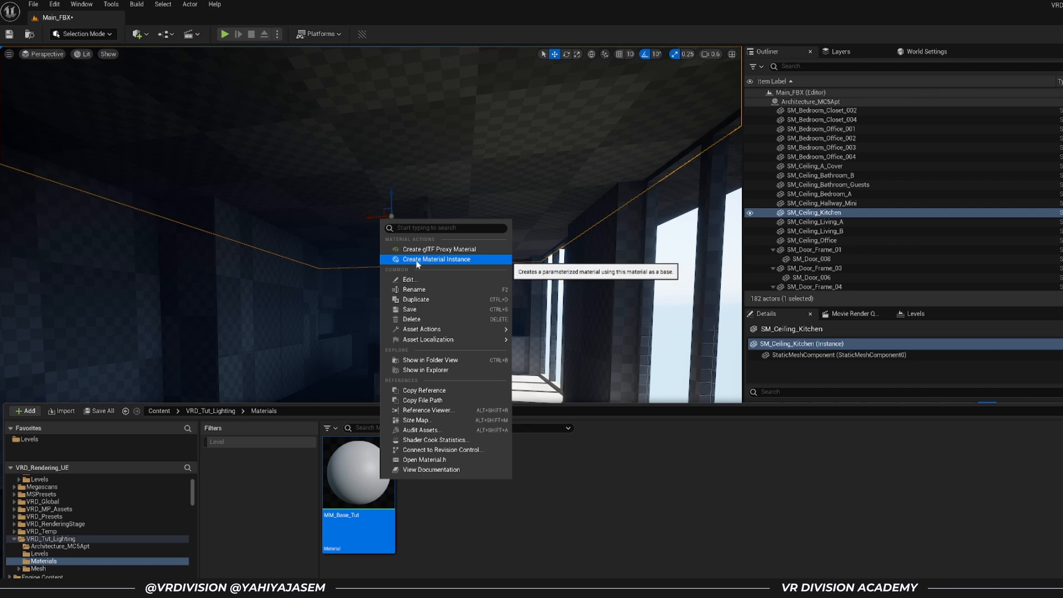
left_click(437, 261)
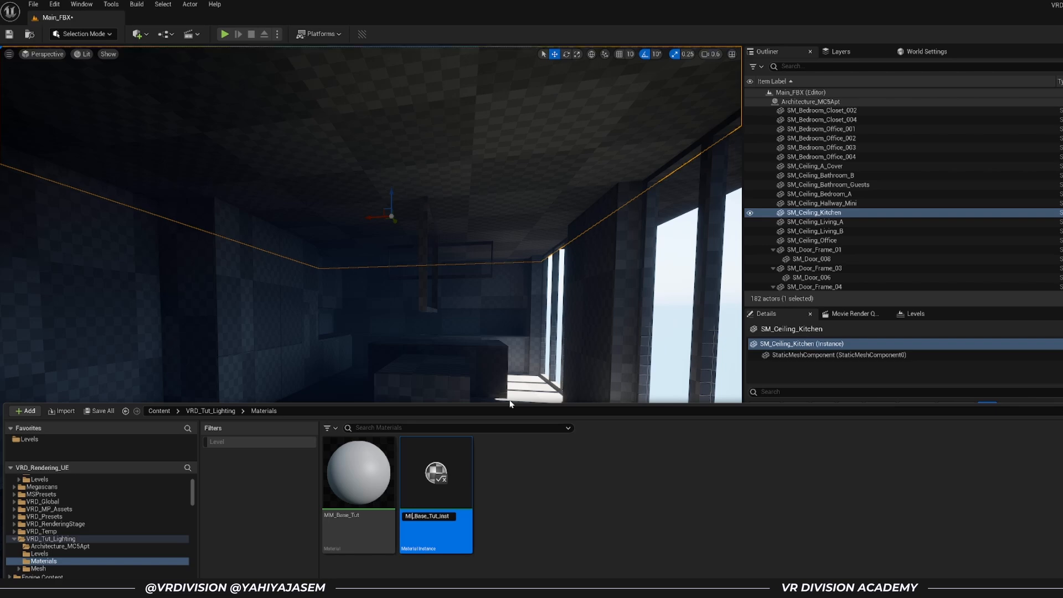
type("MI_Gray")
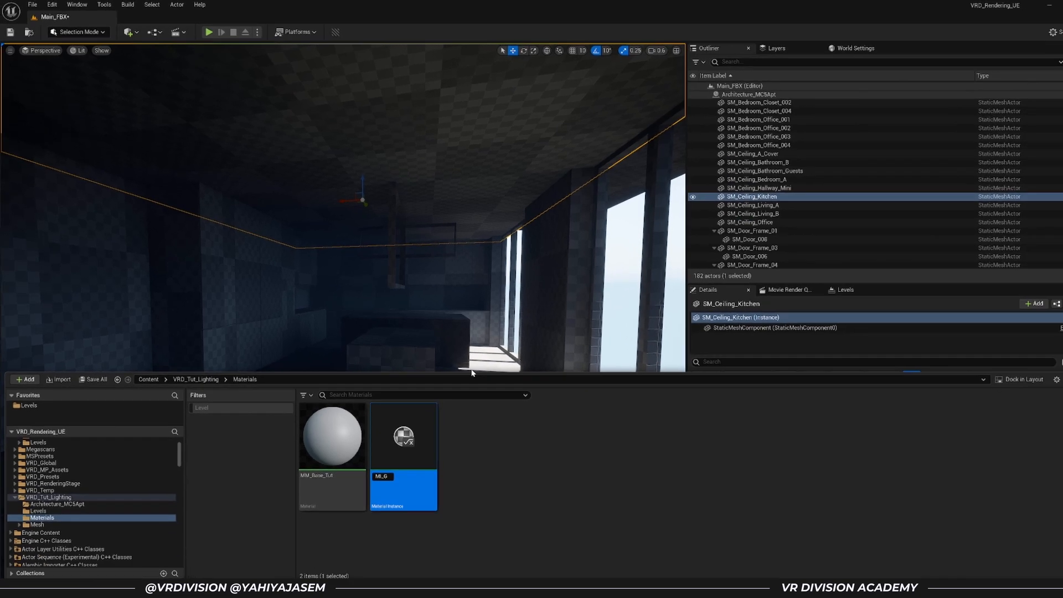
key("Return")
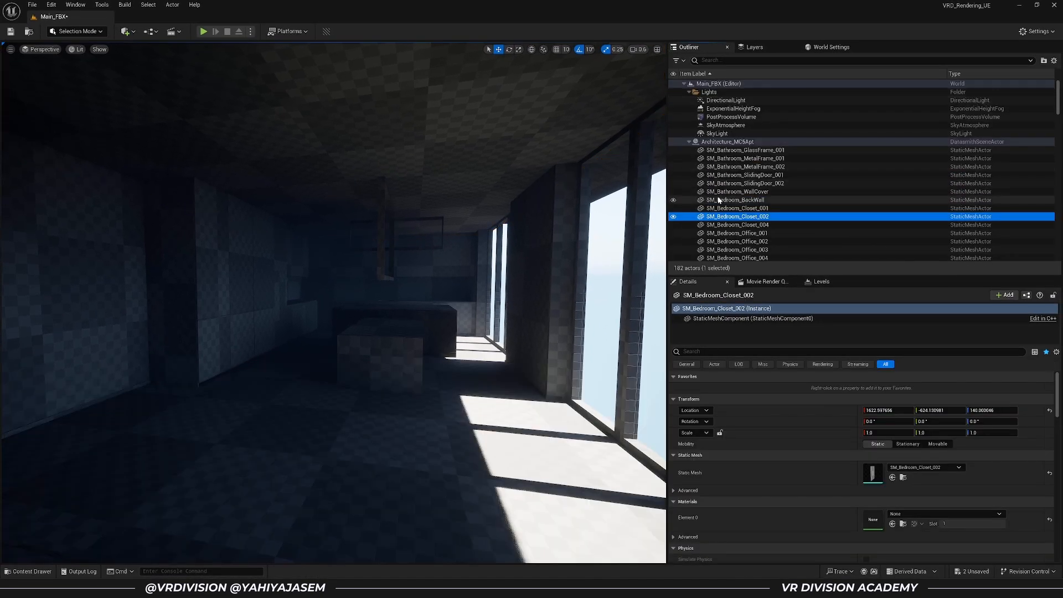
Select the Architecture_MC5Apt Datasmith actor together with all its immediate children
left_click(720, 143)
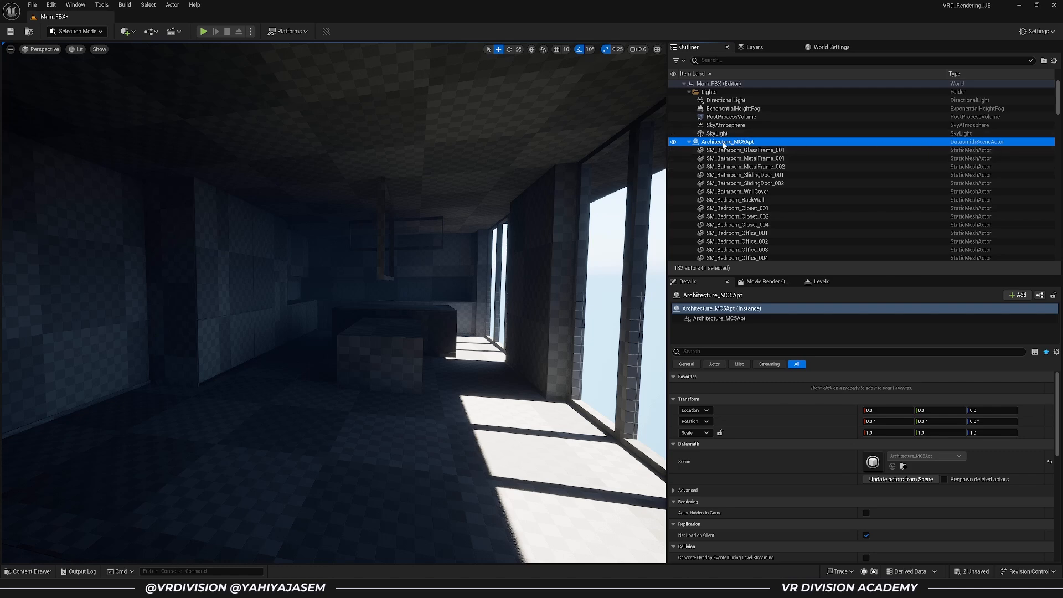
right_click(723, 145)
mouse_move(788, 308)
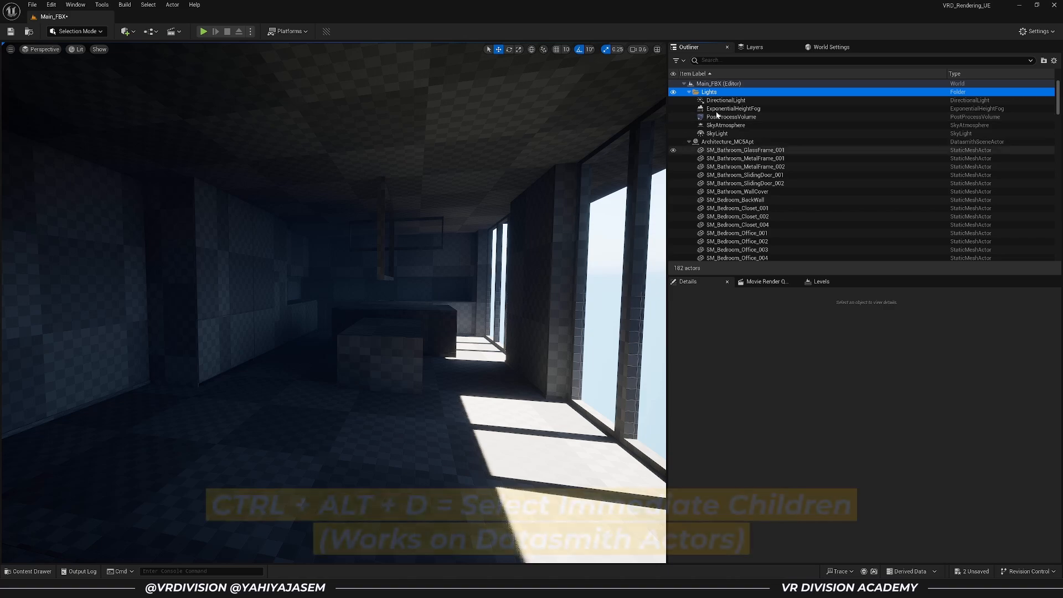
right_click(712, 144)
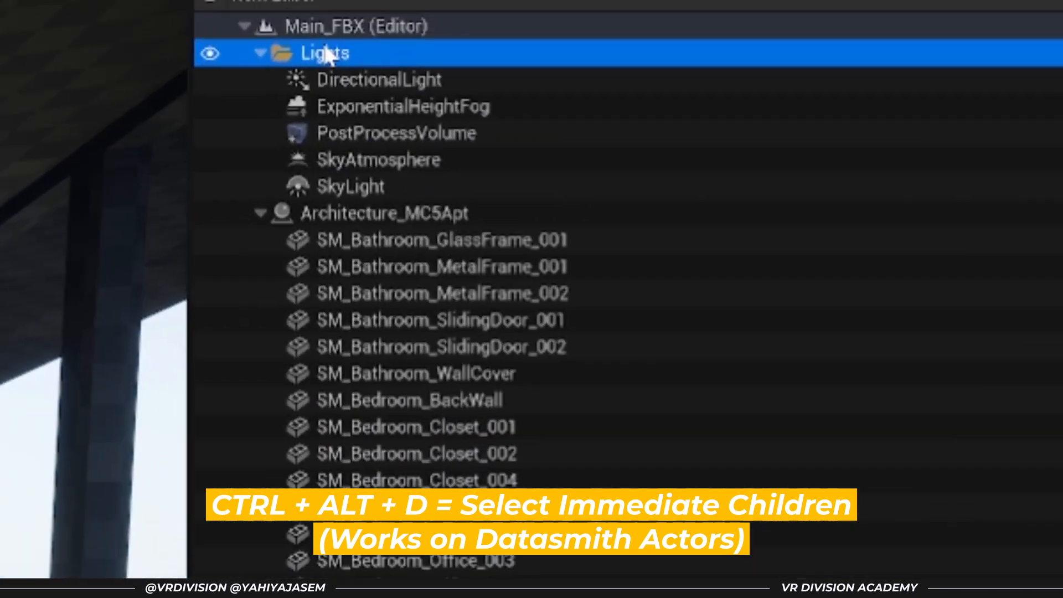
right_click(326, 56)
mouse_move(469, 153)
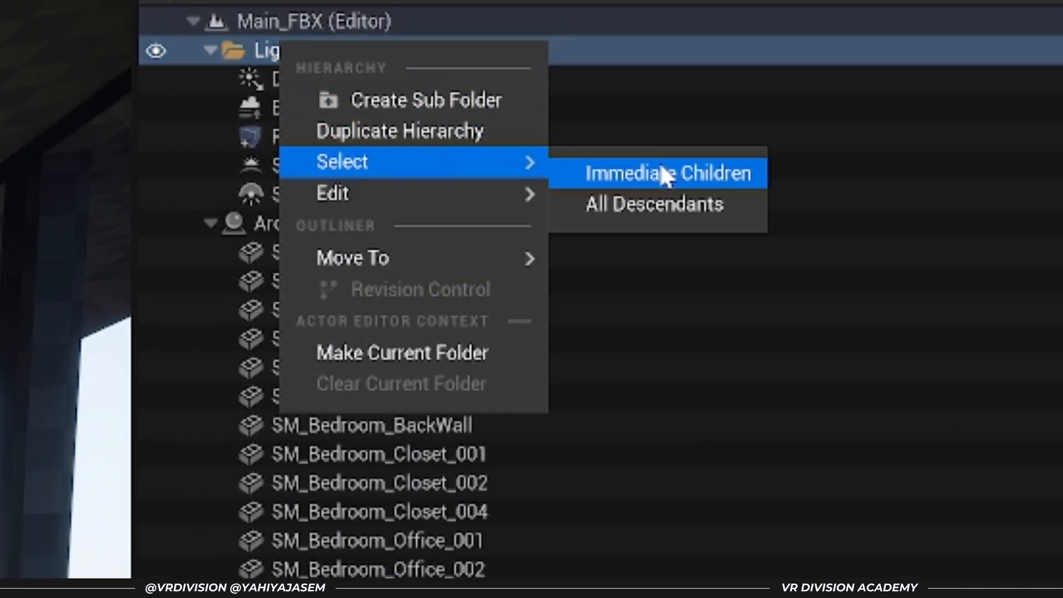
left_click(252, 233)
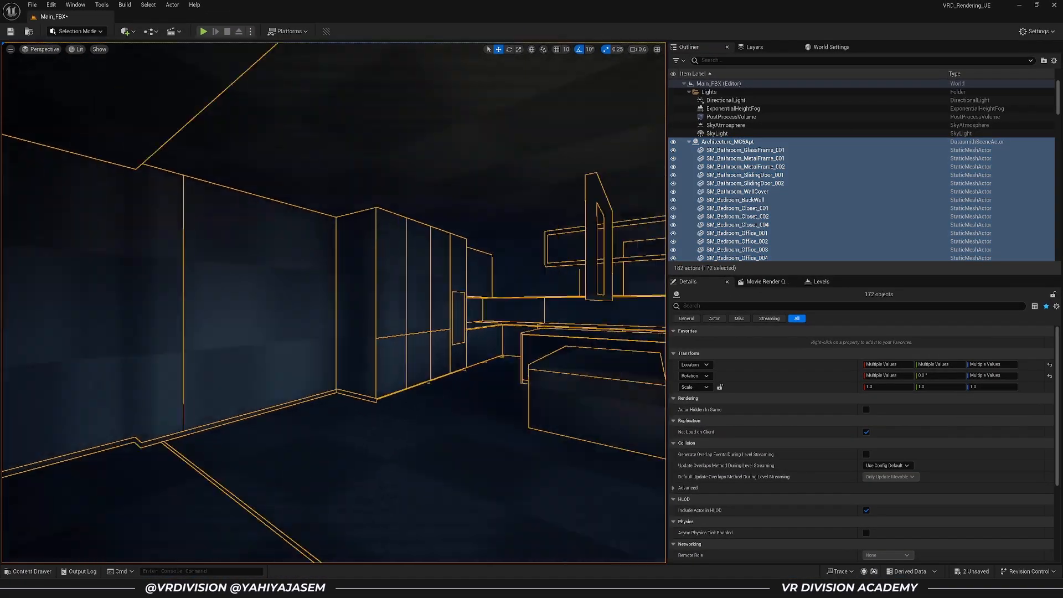
key("f")
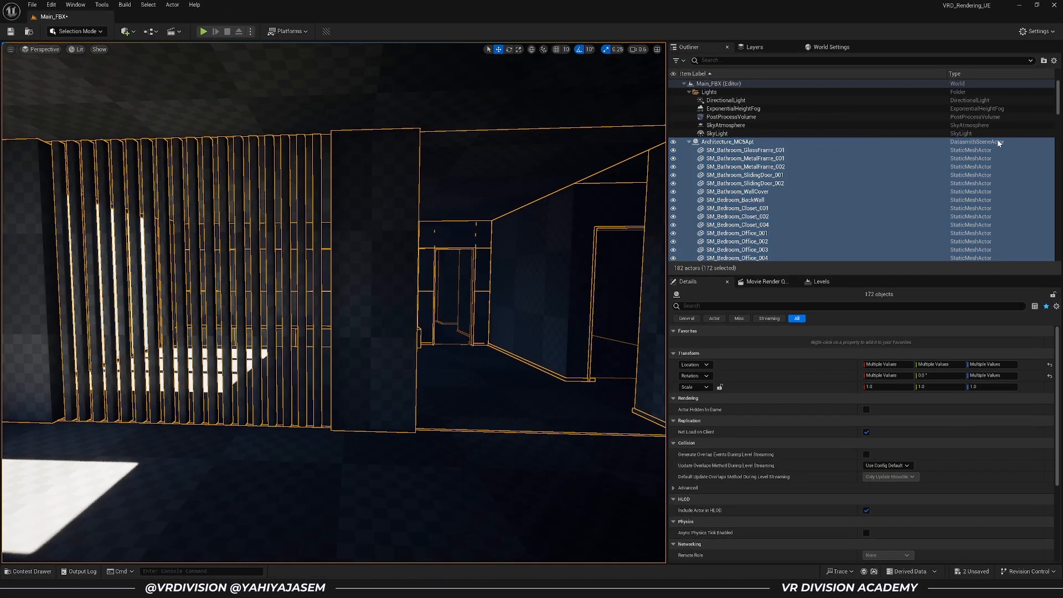
Check the Lights folder's selection options, and select only the Architecture_MC5Apt child meshes with the parent actor excluded
left_click(720, 92)
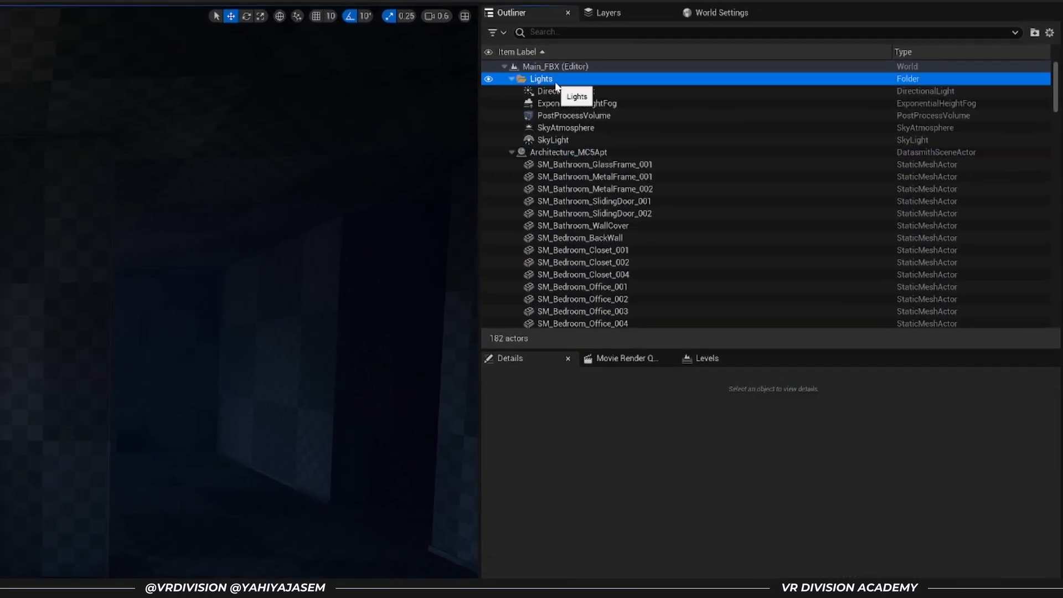
right_click(704, 93)
left_click(518, 83)
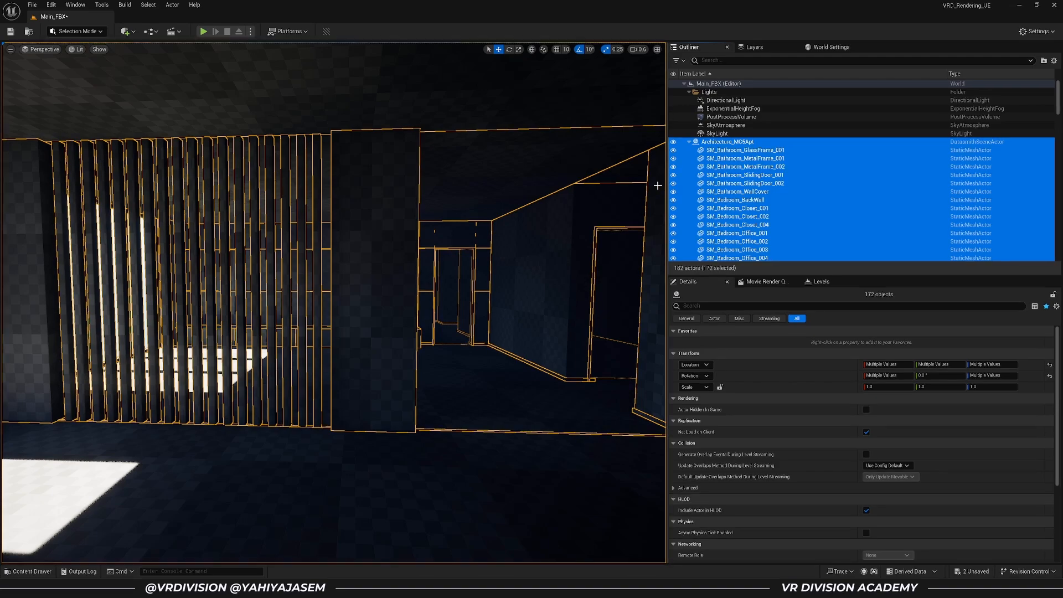
left_click(732, 144, "ctrl")
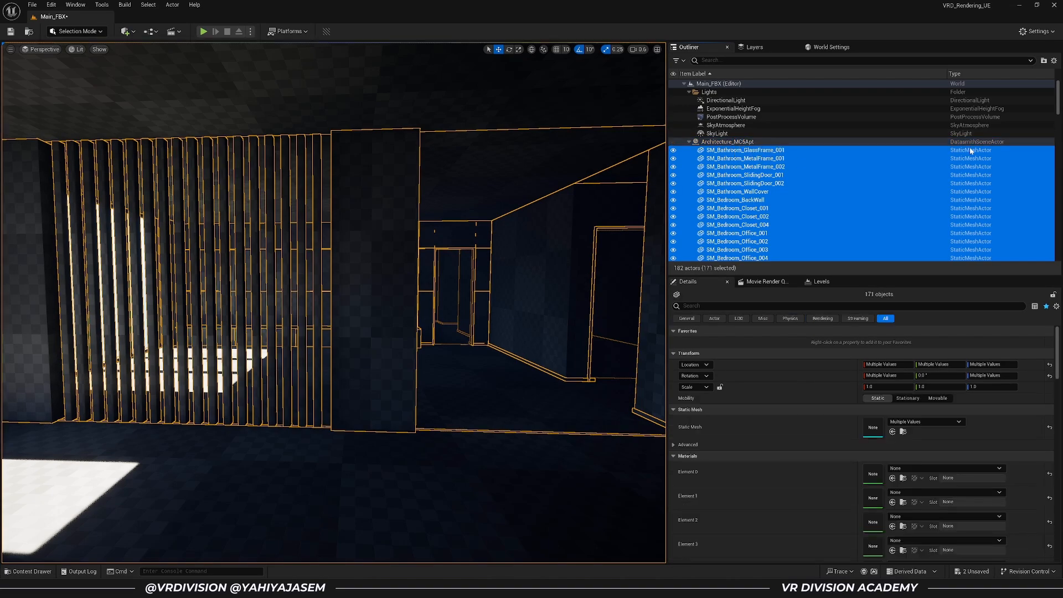
mouse_move(489, 218)
right_mouse_down()
mouse_move(476, 221)
mouse_move(498, 216)
mouse_move(489, 217)
right_mouse_up()
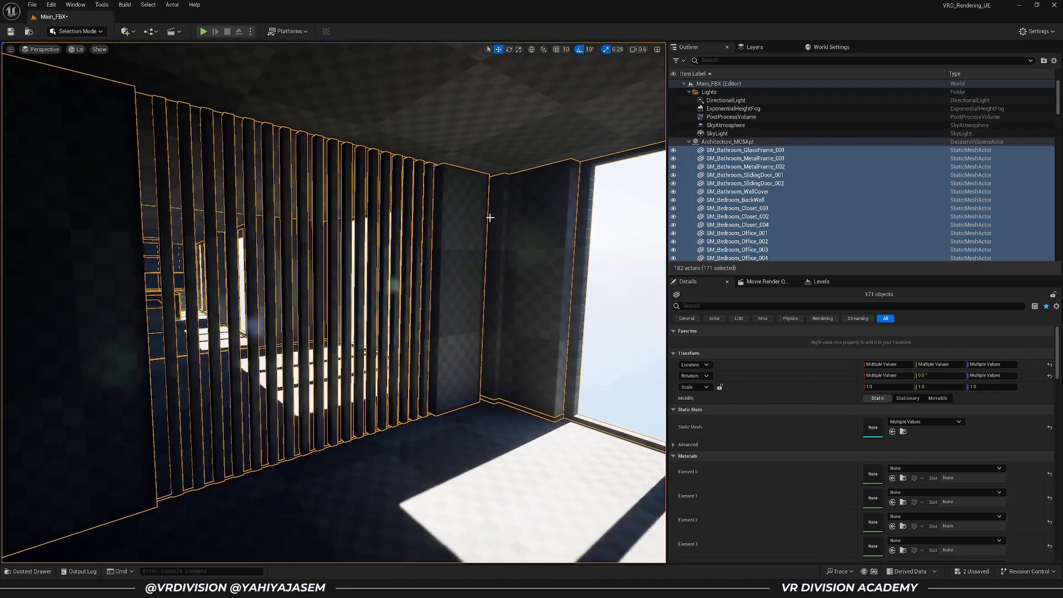
Add the Architecture_MC5Apt parent back to the selection and check the shared properties for material slots
left_click(722, 143, "ctrl")
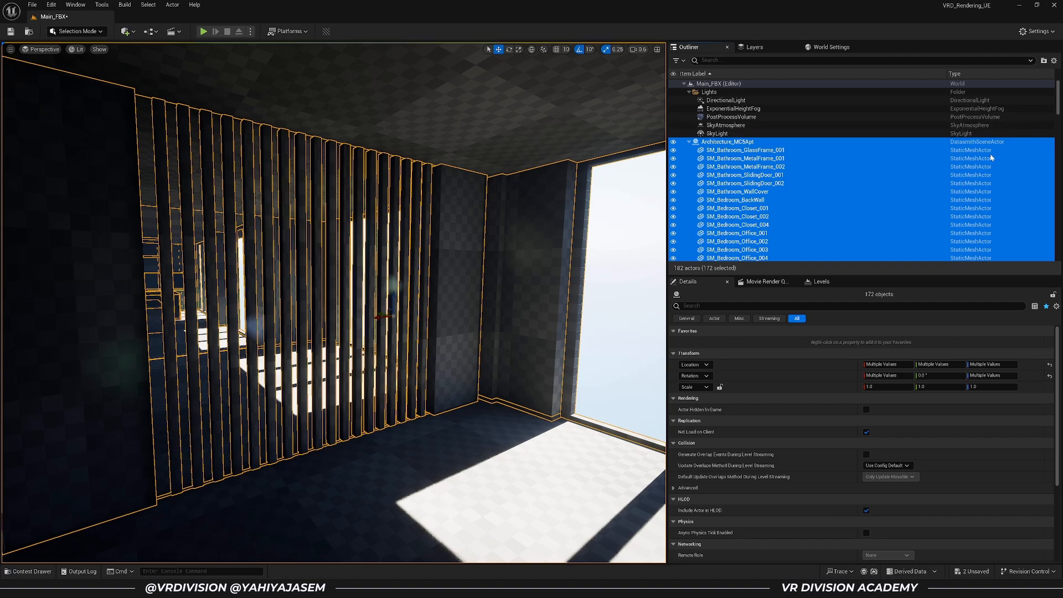
scroll(833, 495, "down", 5)
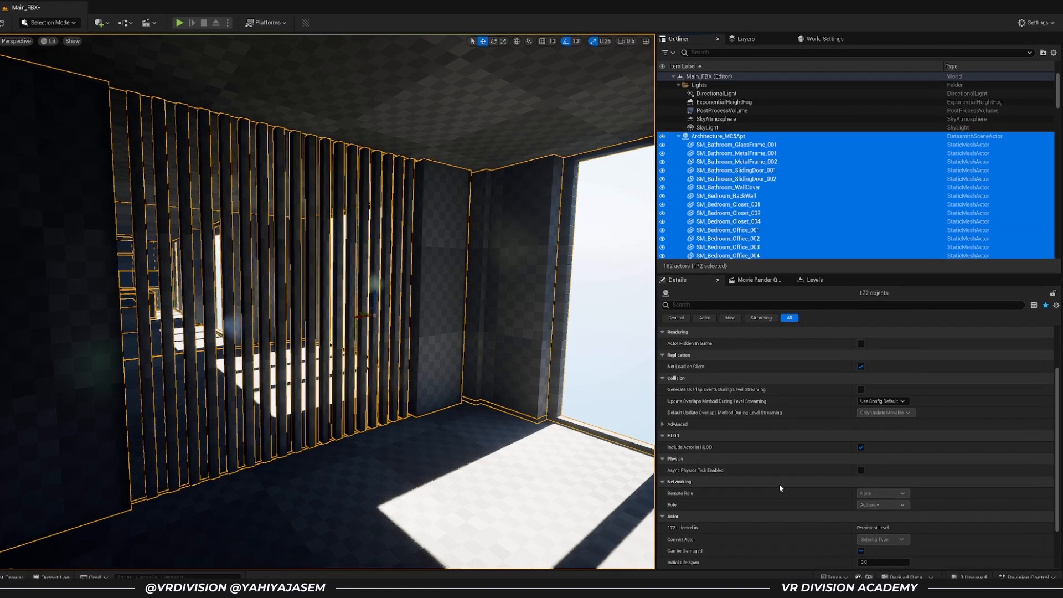
scroll(798, 465, "up", 5)
scroll(789, 395, "down", 3)
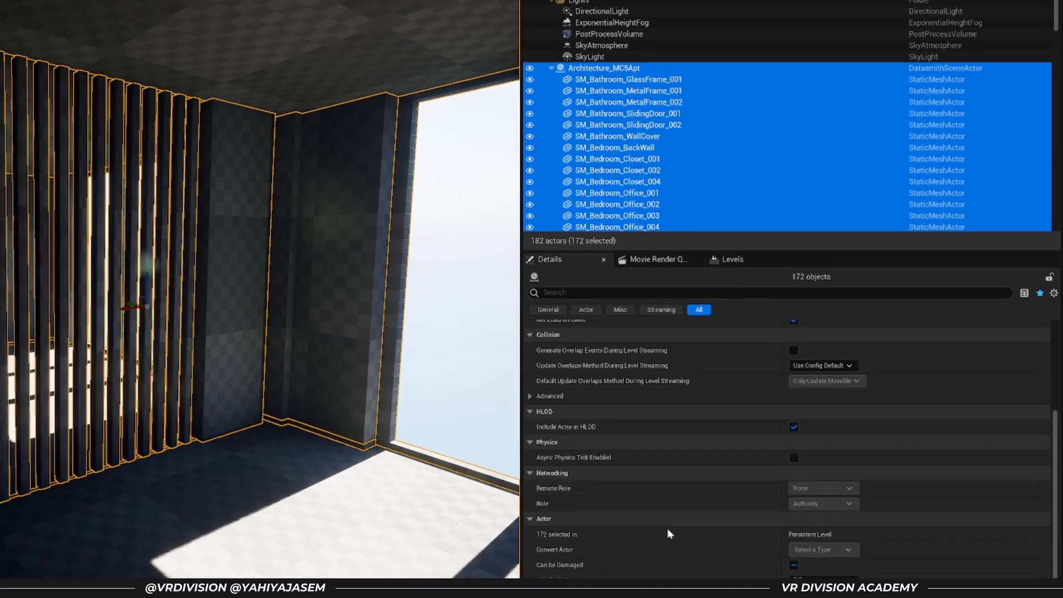
scroll(667, 458, "up", 4)
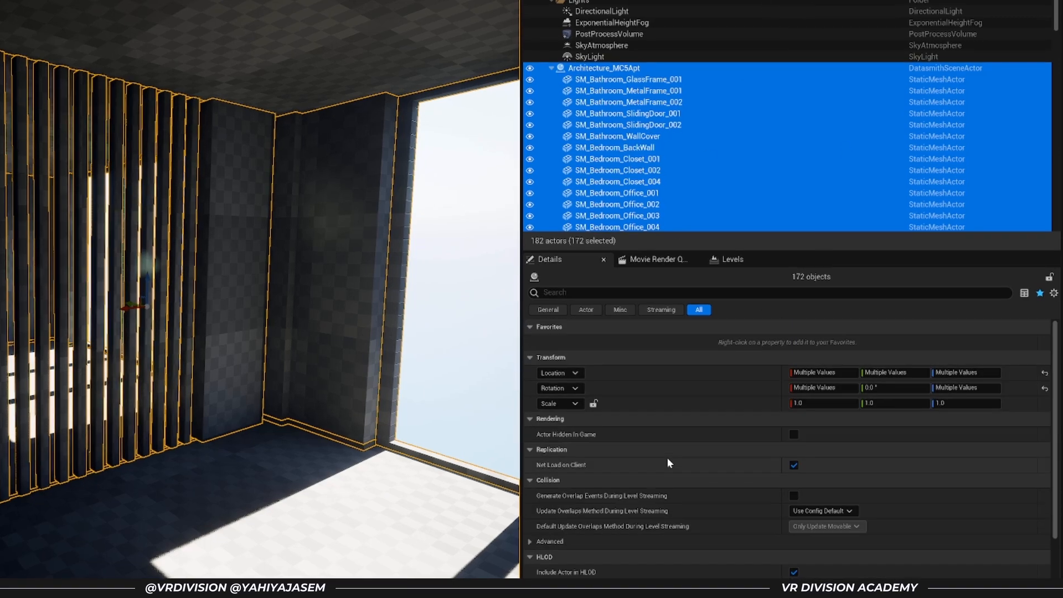
right_click_drag(218, 479, 89, 479)
right_click_drag(301, 330, 233, 330)
right_click_drag(284, 396, 388, 395)
key("w")
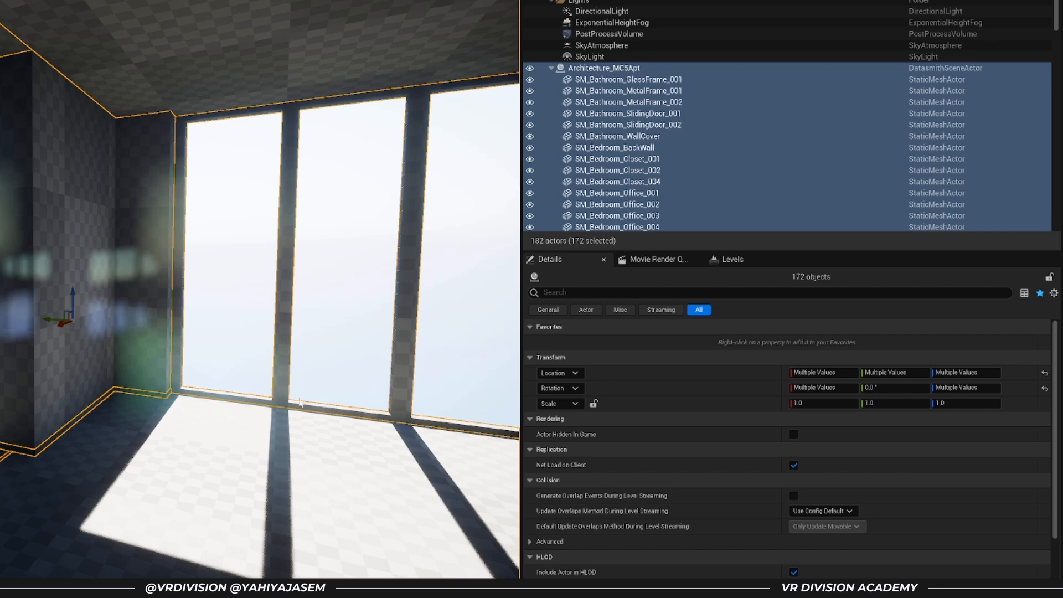
Compare the properties of the Architecture_MC5Apt parent actor with those of the SM_Bathroom_MetalFrame_002 mesh
left_click(938, 65)
scroll(715, 513, "down", 3)
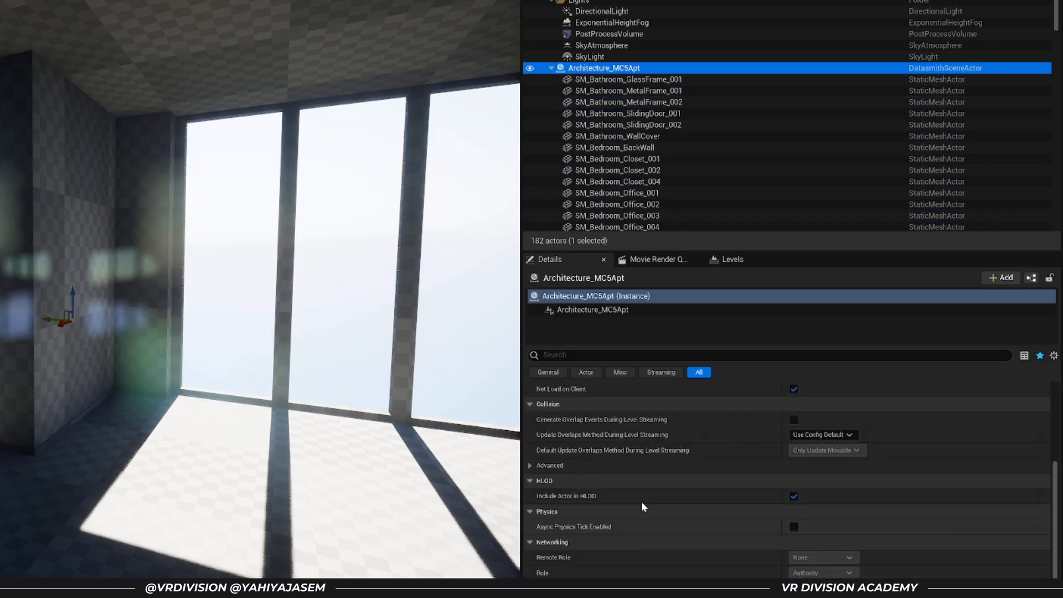
scroll(654, 501, "up", 5)
key("Down")
key("Down")
key("Down")
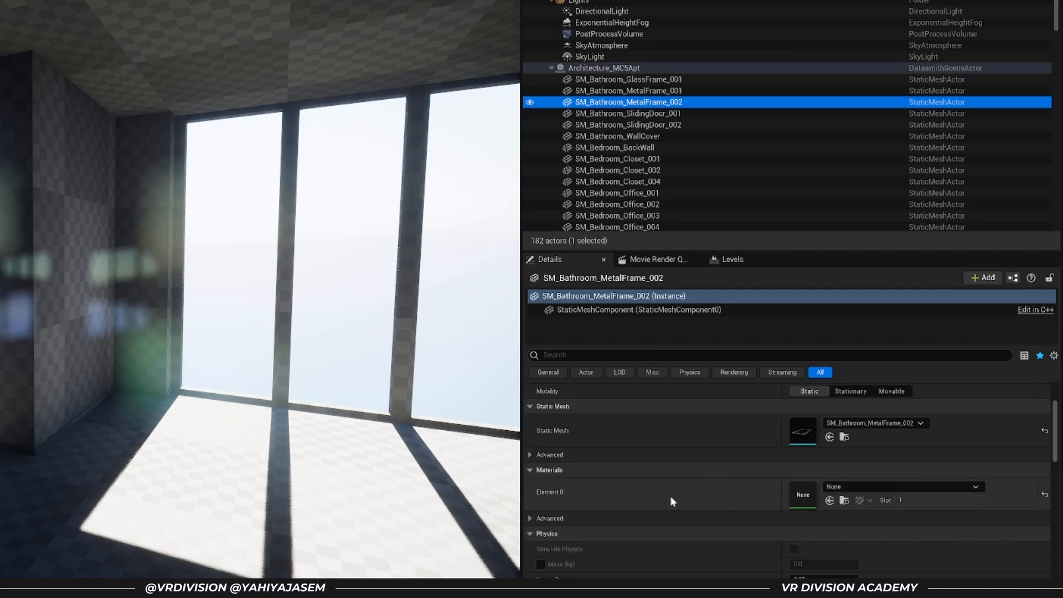
scroll(619, 470, "up", 3)
scroll(715, 520, "down", 5)
scroll(672, 411, "up", 5)
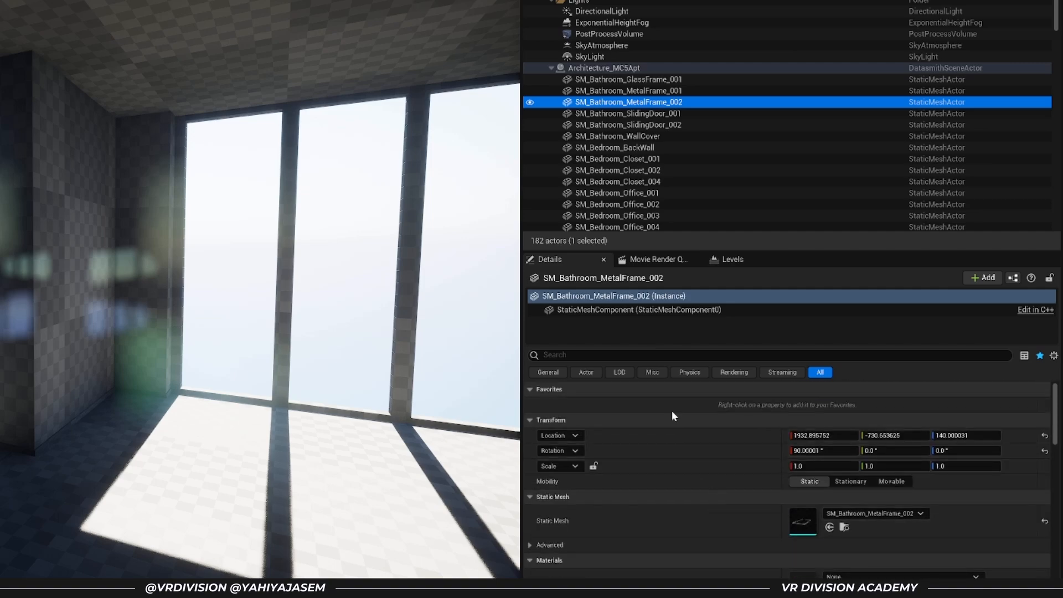
Assign MI_Gray to the material elements, starting with Elements 0 and 1, of all Architecture_MC5Apt child meshes, excluding the parent, and save the level
left_click(594, 71)
key("ctrl+alt+d")
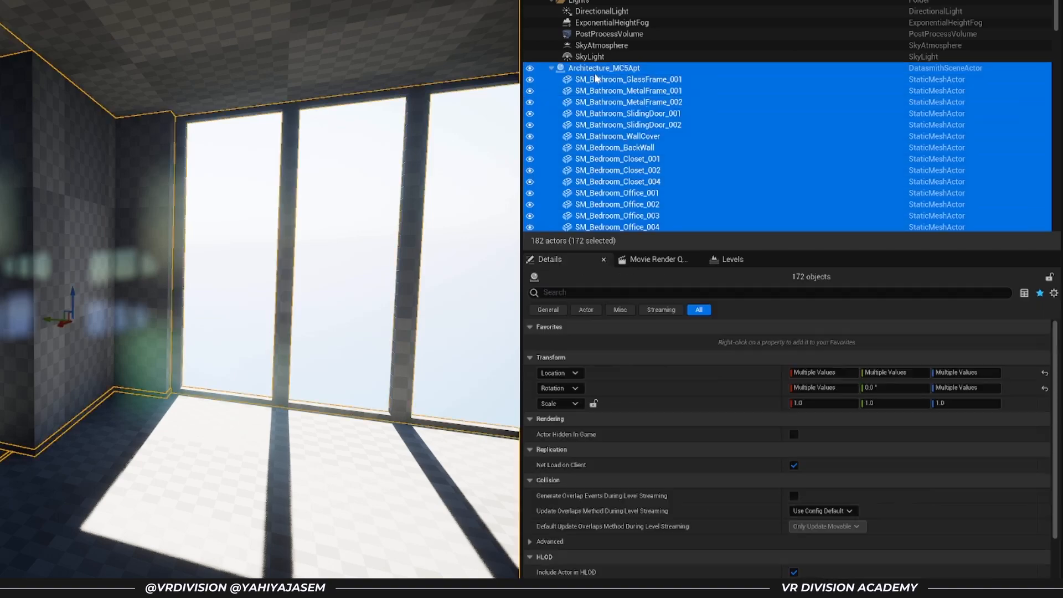
left_click(595, 71, "ctrl")
scroll(825, 466, "down", 3)
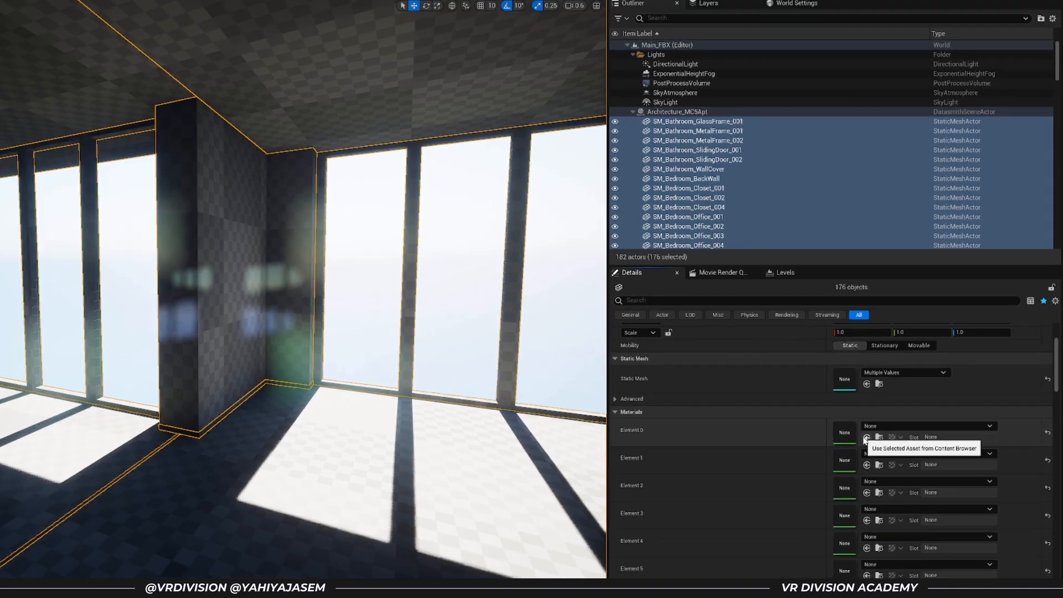
left_click(866, 437)
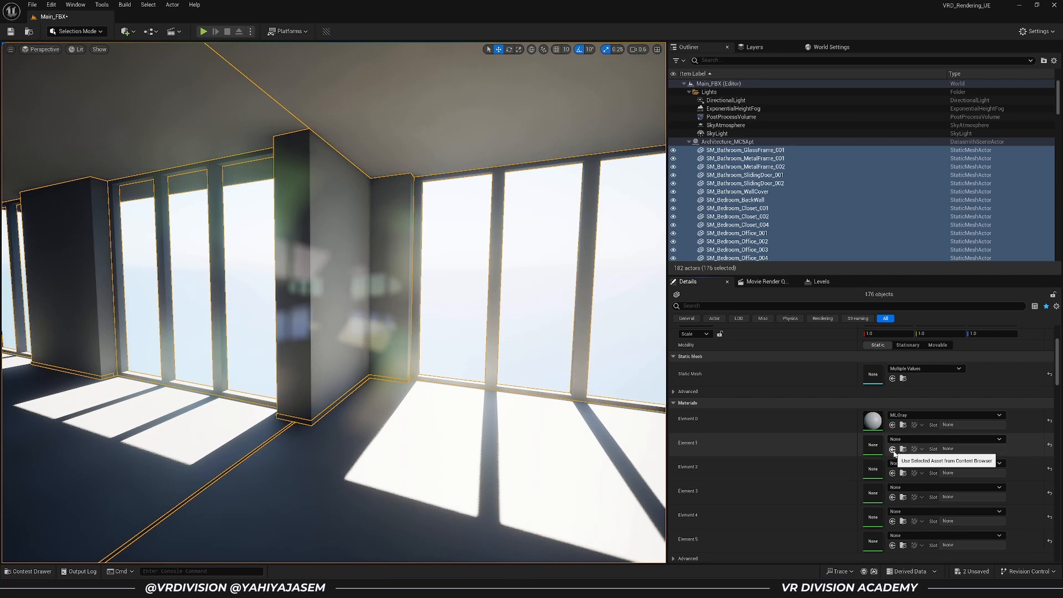
left_click(892, 449)
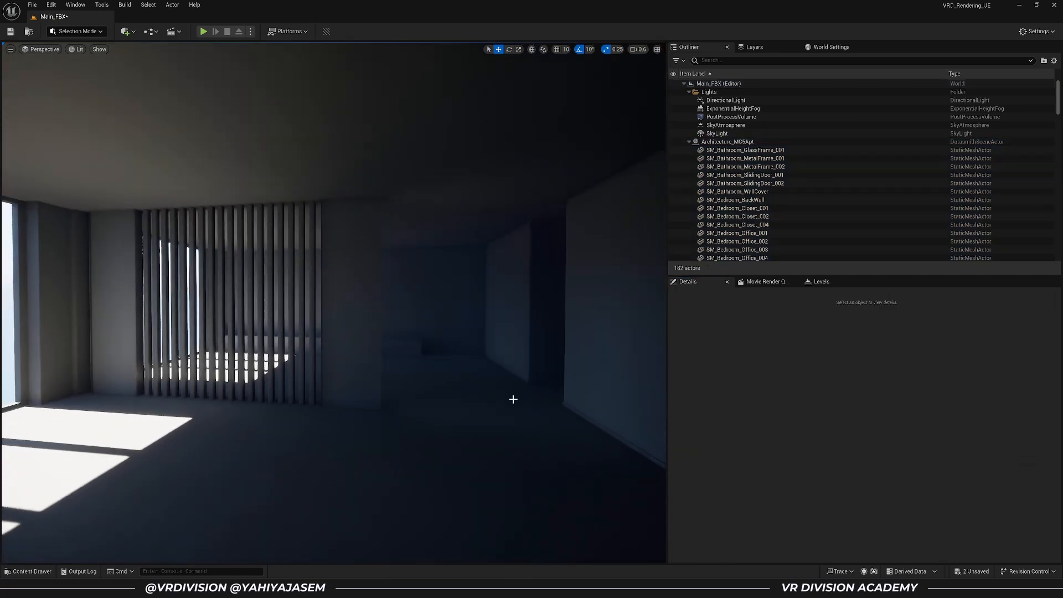
key("ctrl+s")
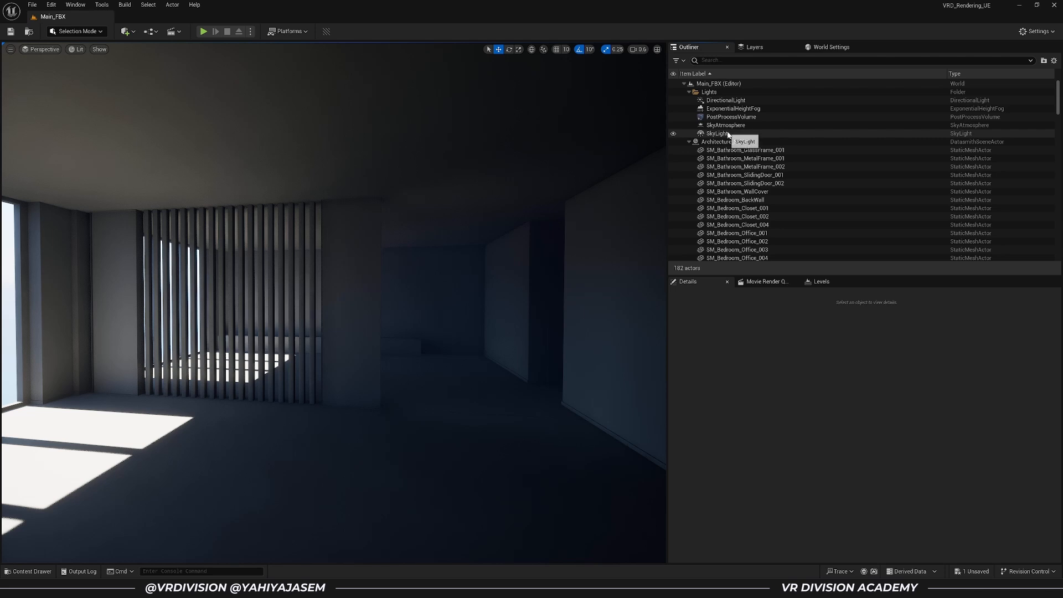
Select the ExponentialHeightFog actor and review its properties and the actor types that can be added
left_click(736, 109)
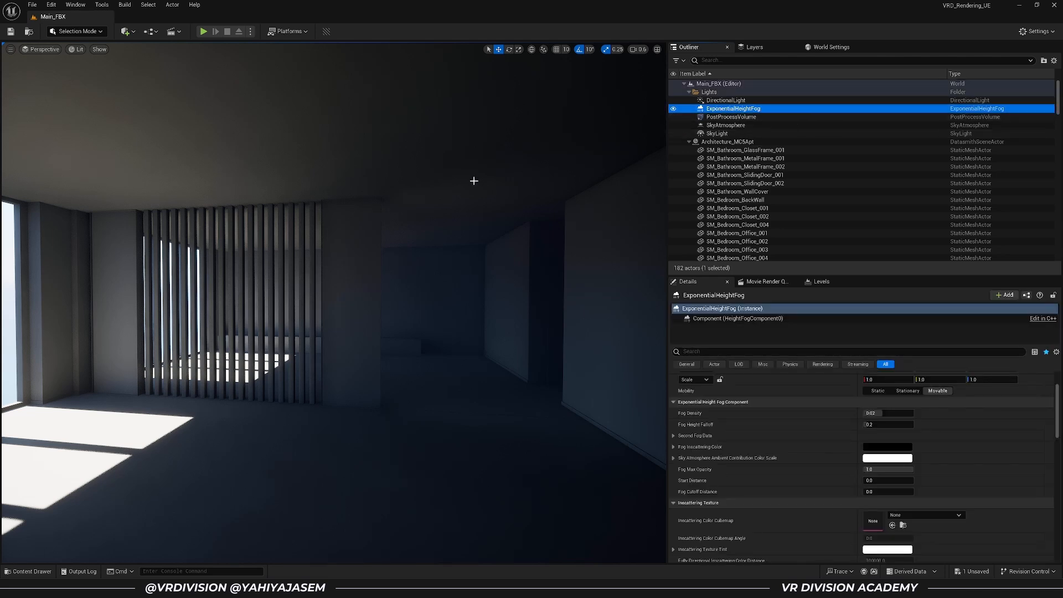
right_click_drag(474, 181, 468, 194)
scroll(784, 390, "down", 10)
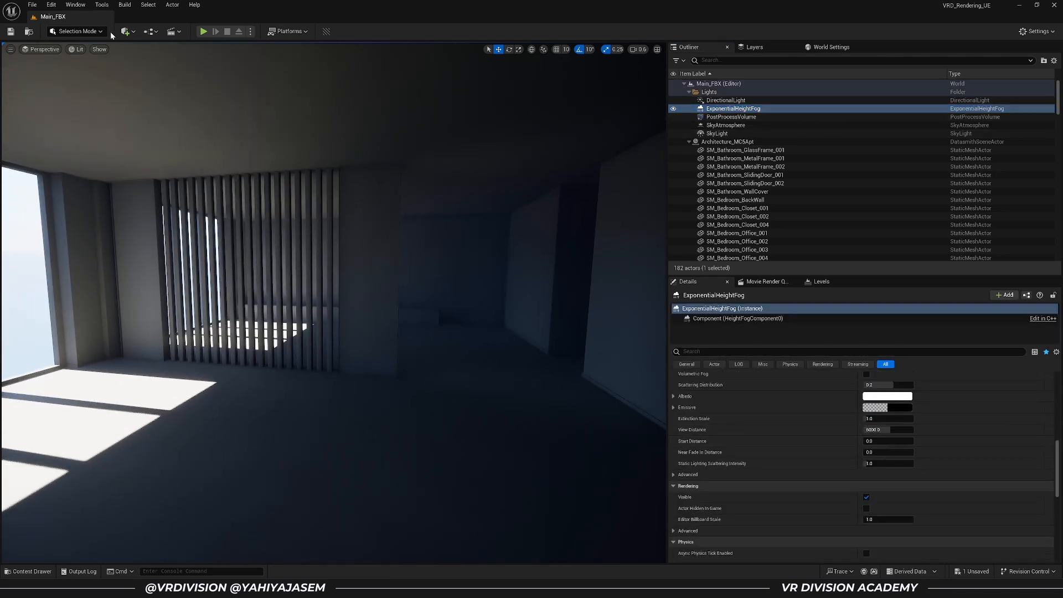
left_click(127, 31)
mouse_move(173, 165)
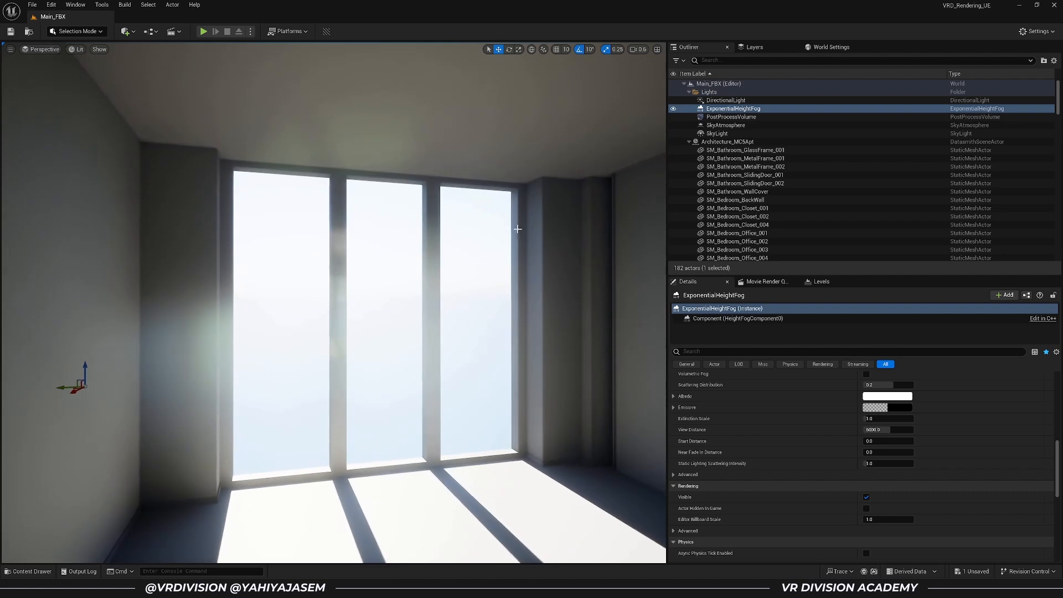
Delete the ExponentialHeightFog to inspect the apartment without fog, and undo the deletion
key("Delete")
key("w")
right_click_drag(421, 331, 523, 353)
key("s")
key("w")
key("s")
key("ctrl+z")
scroll(731, 456, "up", 10)
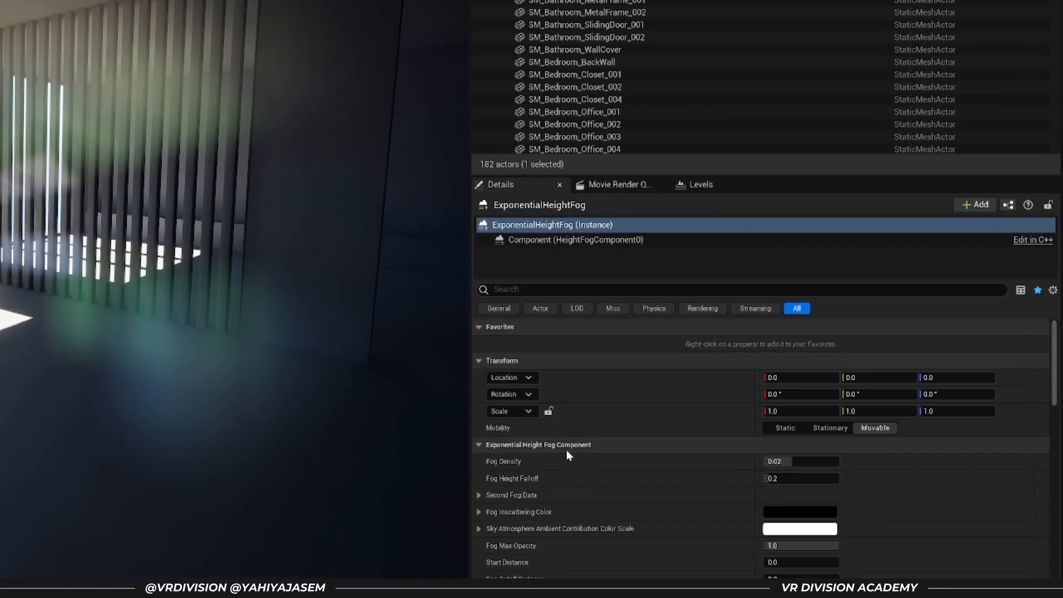
Set the ExponentialHeightFog's Fog Density to 0.002 and deselect all actors
left_click(804, 461)
type("0.002")
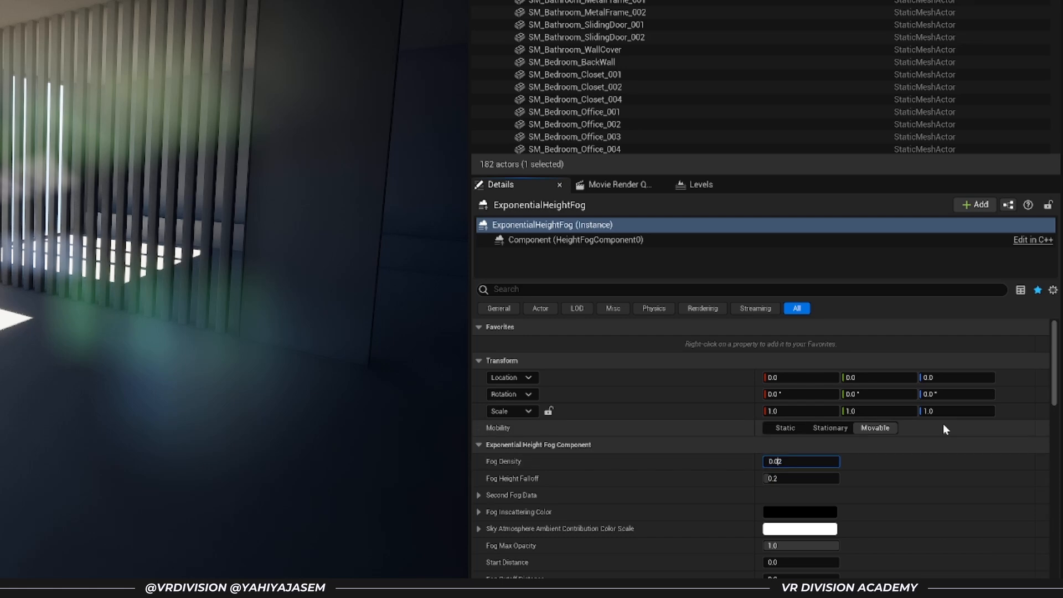
key("Return")
right_click_drag(310, 166, 244, 166)
left_click(553, 0)
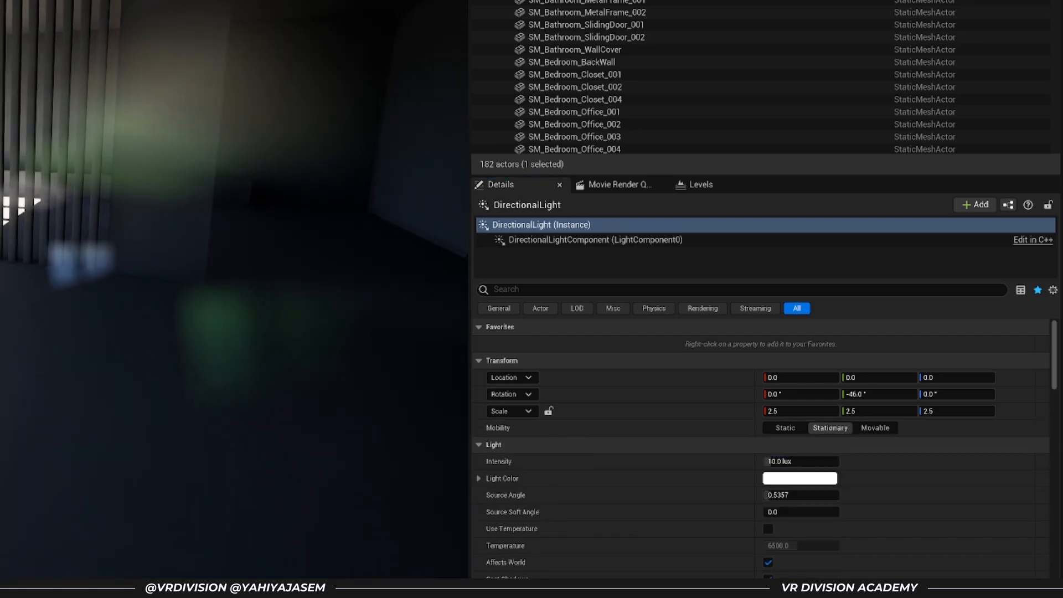
left_click(554, 0, "shift")
right_click_drag(266, 78, 332, 78)
key("Escape")
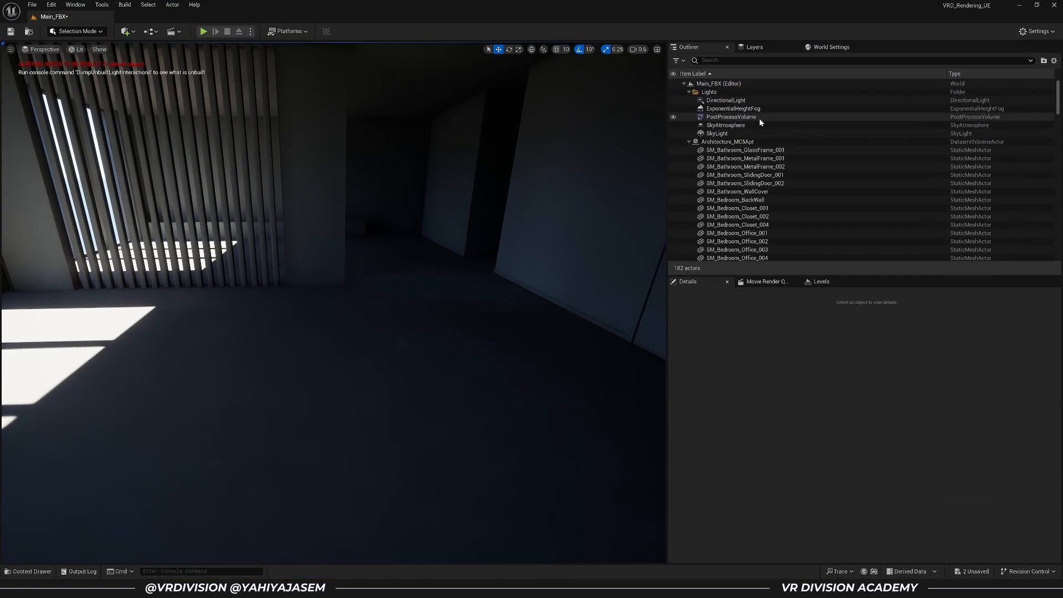
Open the Env. Light Mixer to review the DirectionalLight and SkyLight settings, and close it again
right_click_drag(280, 106, 216, 105)
left_click(76, 5)
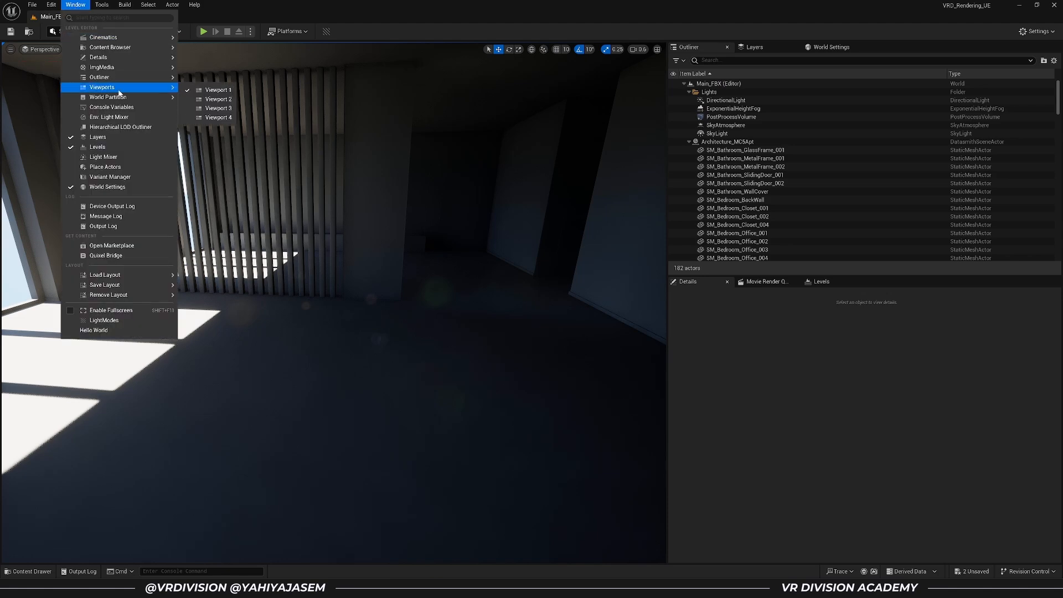
left_click(83, 88)
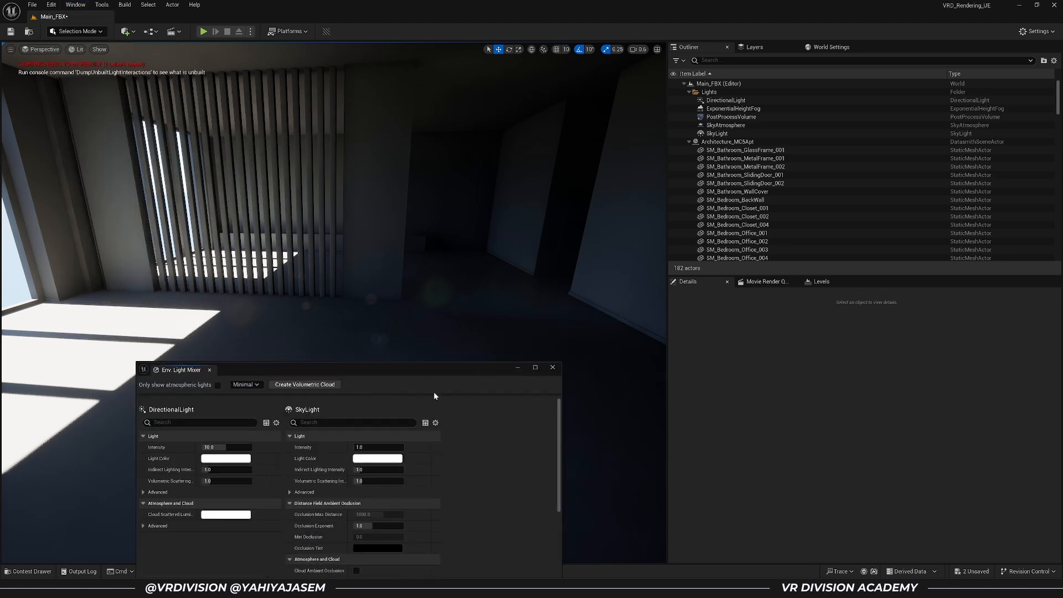
left_click(553, 367)
right_click_drag(265, 405, 277, 387)
left_click(264, 388)
Enable Volumetric Fog on the ExponentialHeightFog actor
key("w")
right_click_drag(395, 200, 609, 213)
left_click(725, 108)
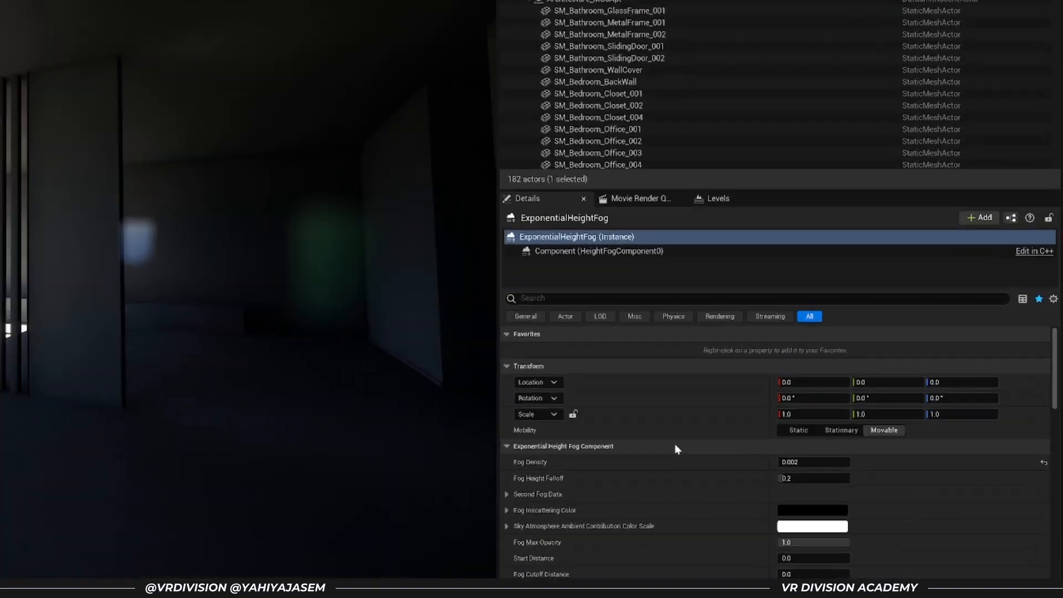
scroll(464, 492, "down", 10)
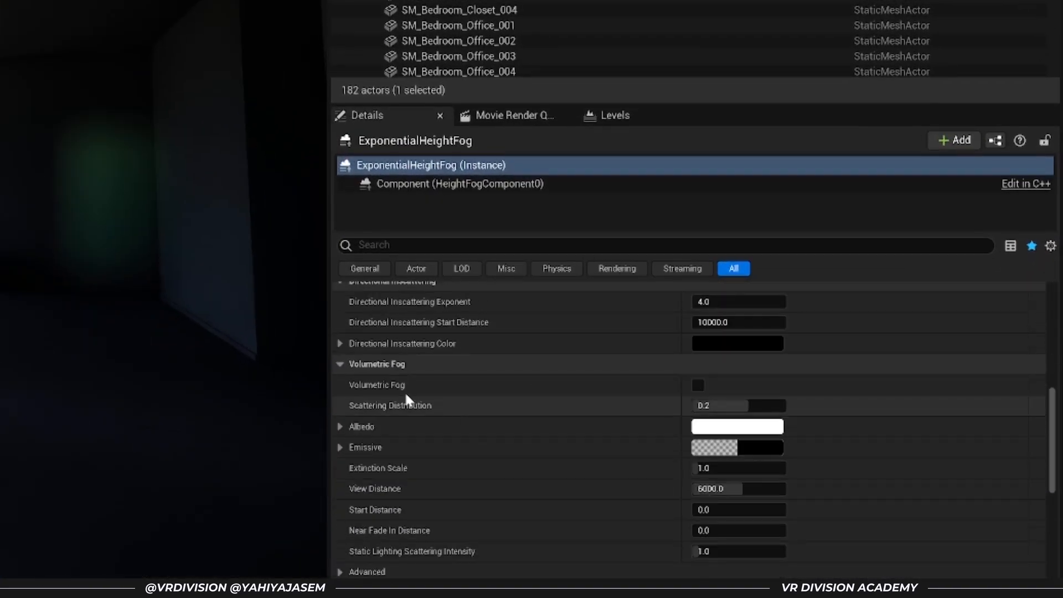
left_click(697, 386)
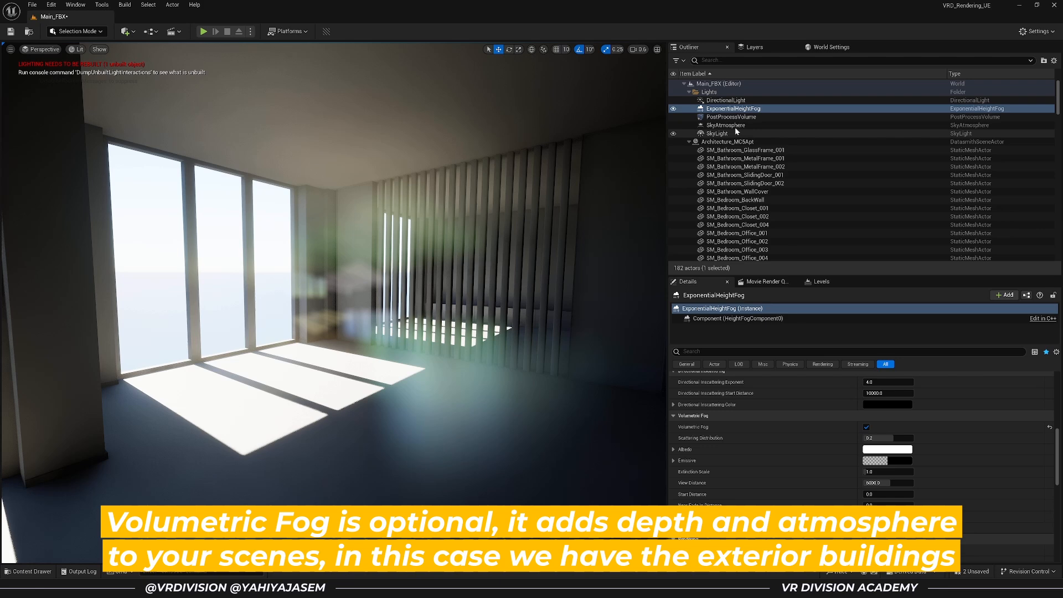
Override the PostProcessVolume's Lens Flares Intensity, trying 0.02 and setting it to 0.2
left_click(731, 117)
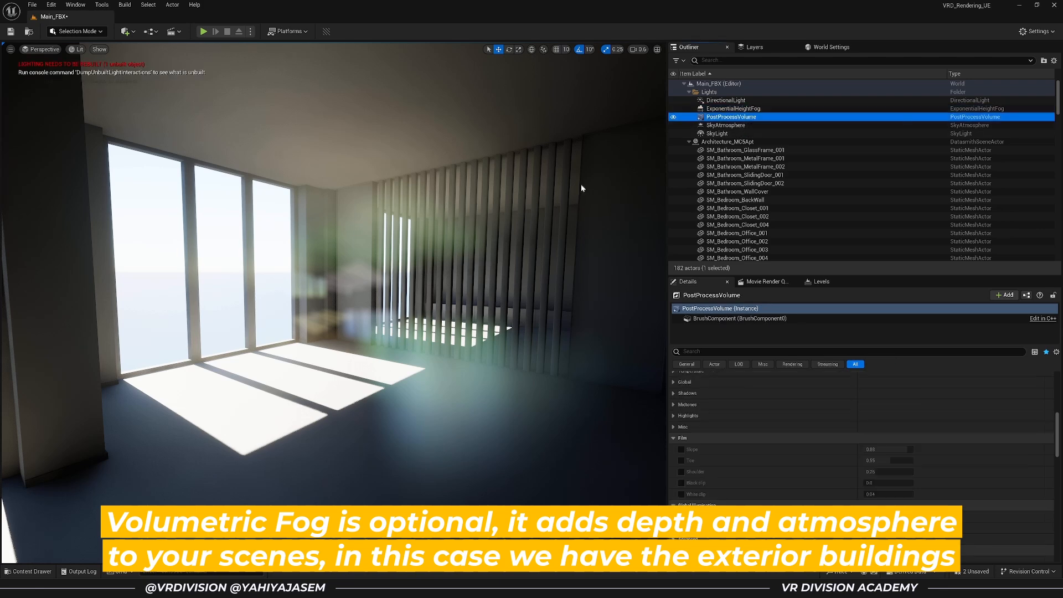
right_click_drag(395, 292, 403, 271)
scroll(749, 465, "up", 6)
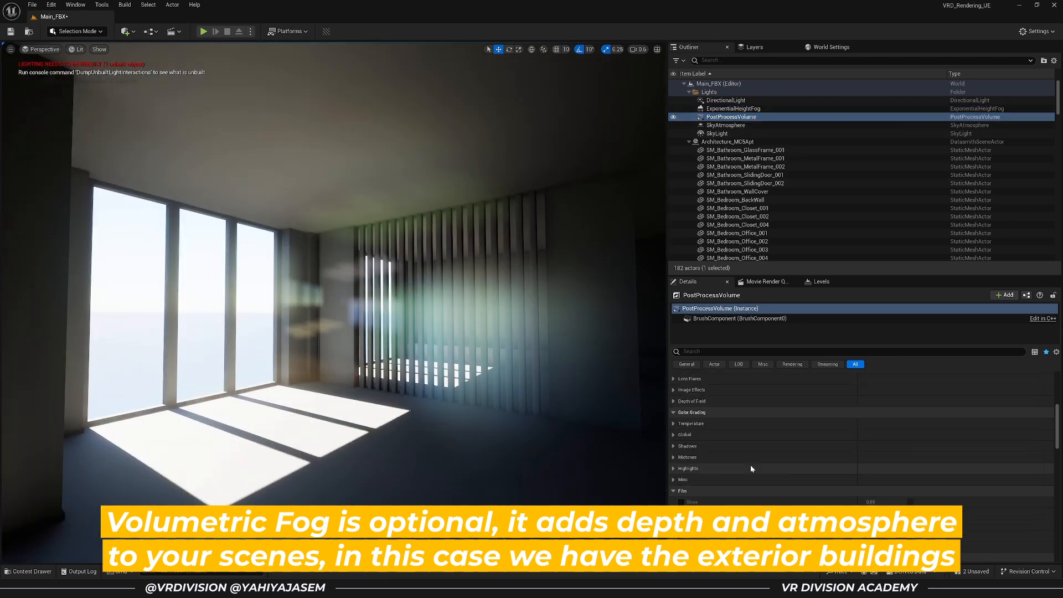
scroll(711, 477, "down", 1)
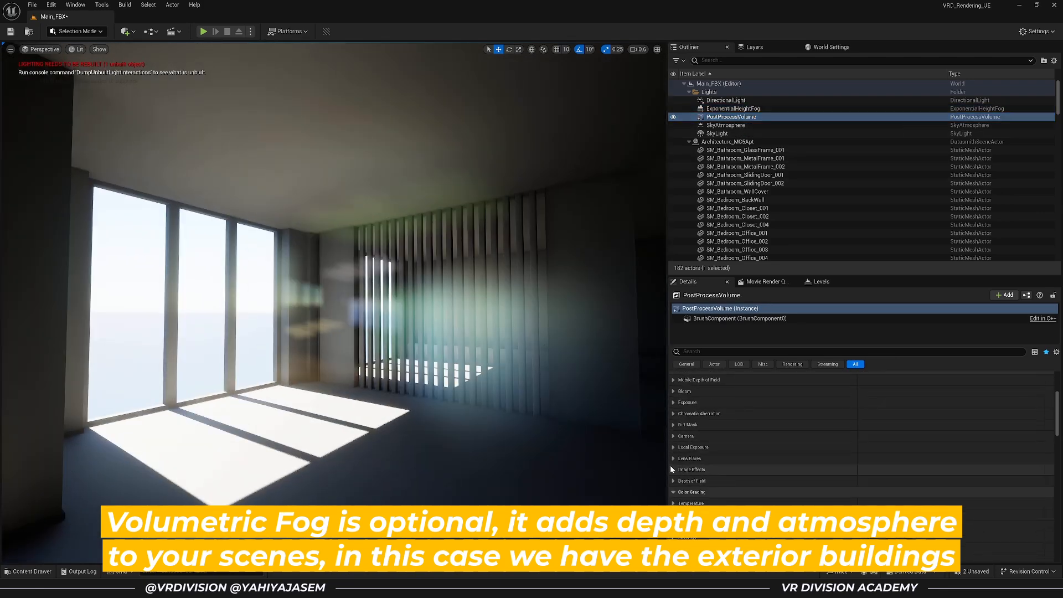
left_click(689, 459)
scroll(690, 457, "down", 2)
left_click(688, 417)
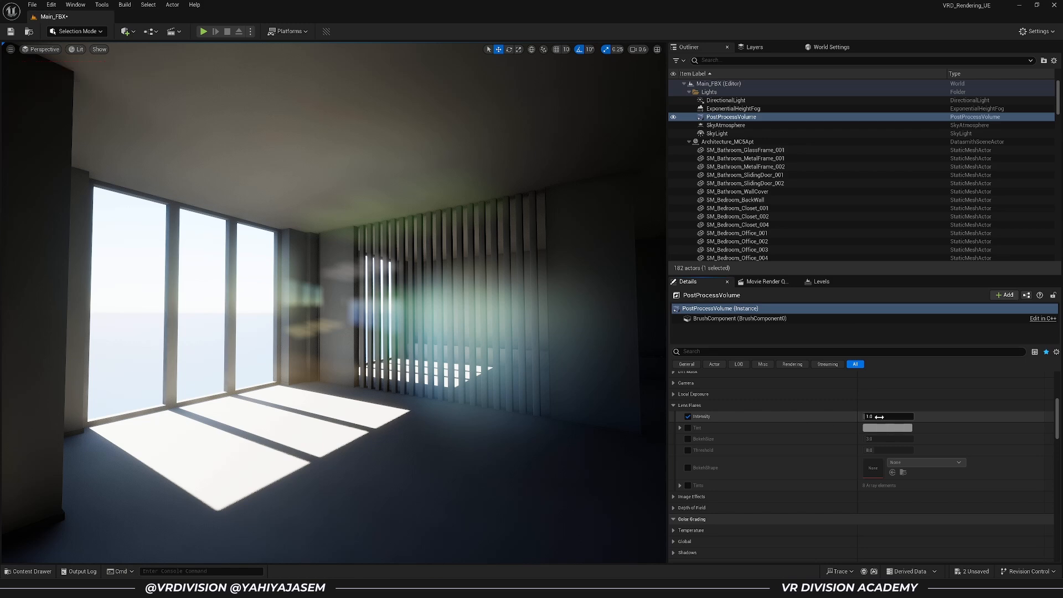
left_click(879, 417)
type("0.02")
key("Return")
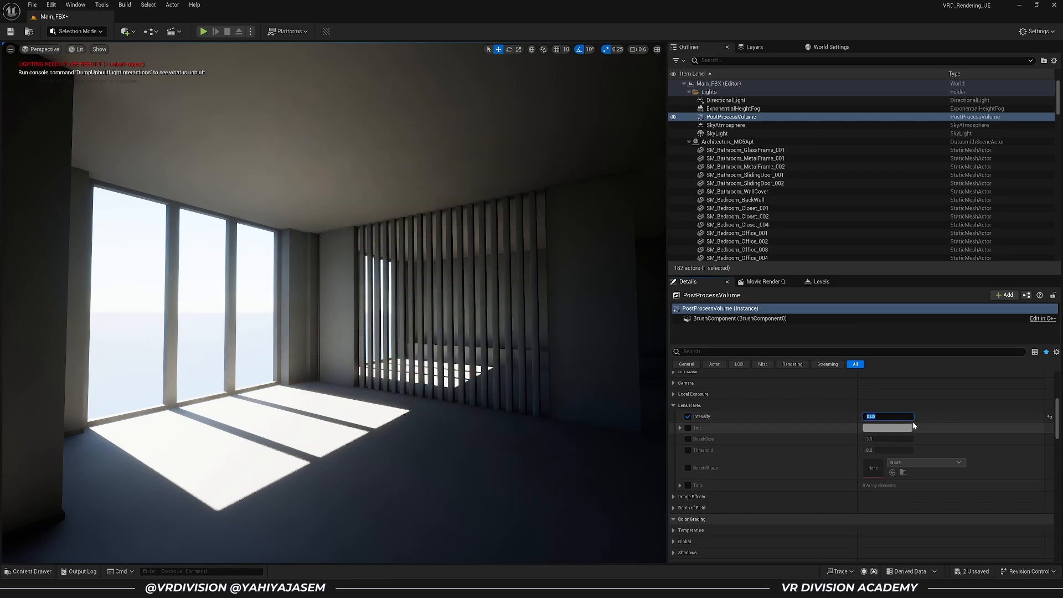
type("0.2")
key("Return")
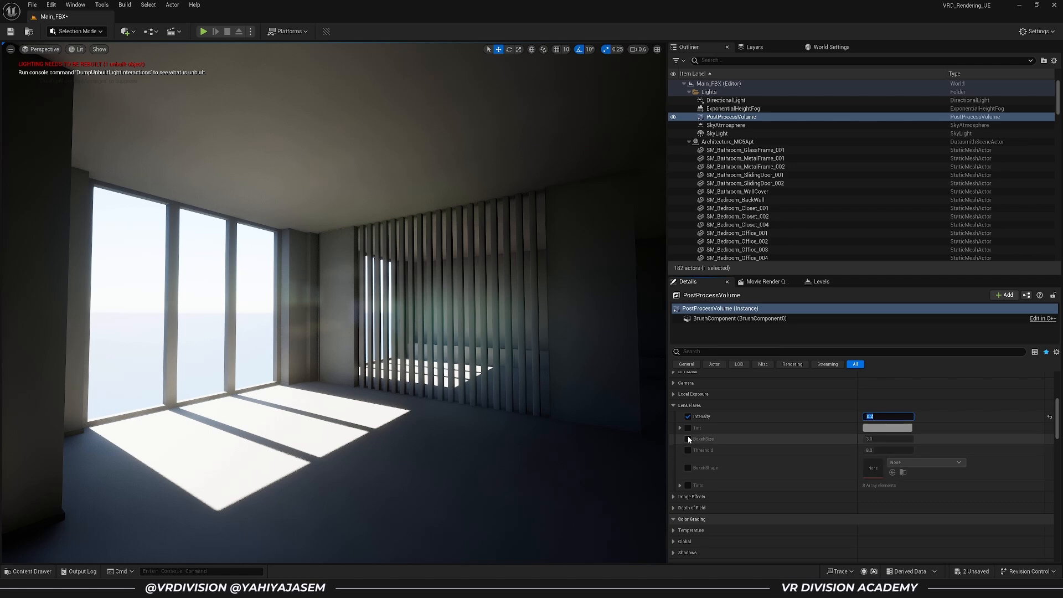
Override the lens flares' BokehSize with 15 and set the Lens Flares Intensity to 0.3
left_click(688, 439)
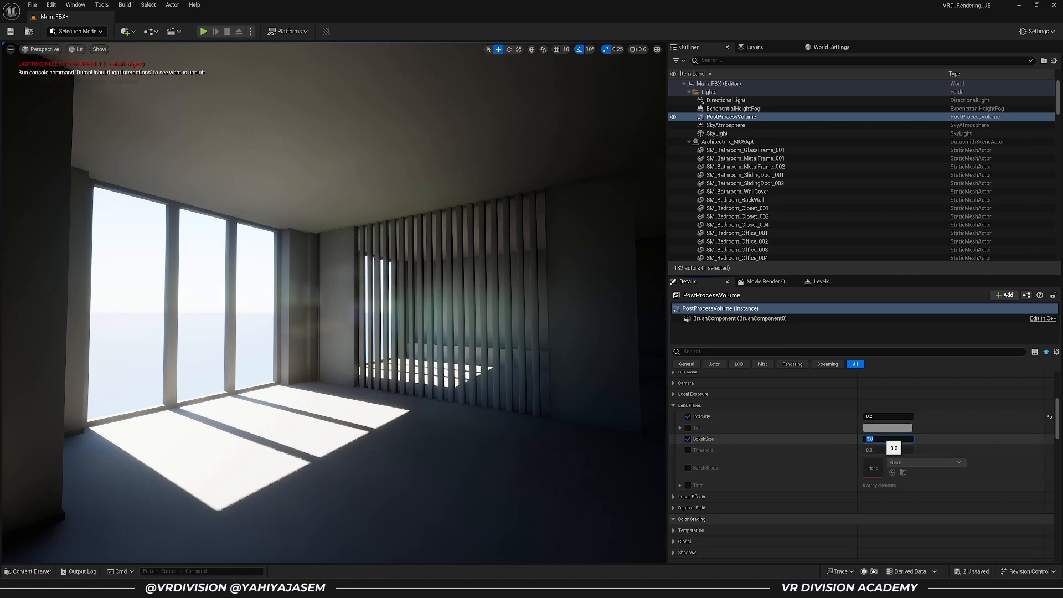
type("15")
key("Return")
right_click_drag(554, 390, 576, 432)
left_click(889, 416)
type(".5")
key("Return")
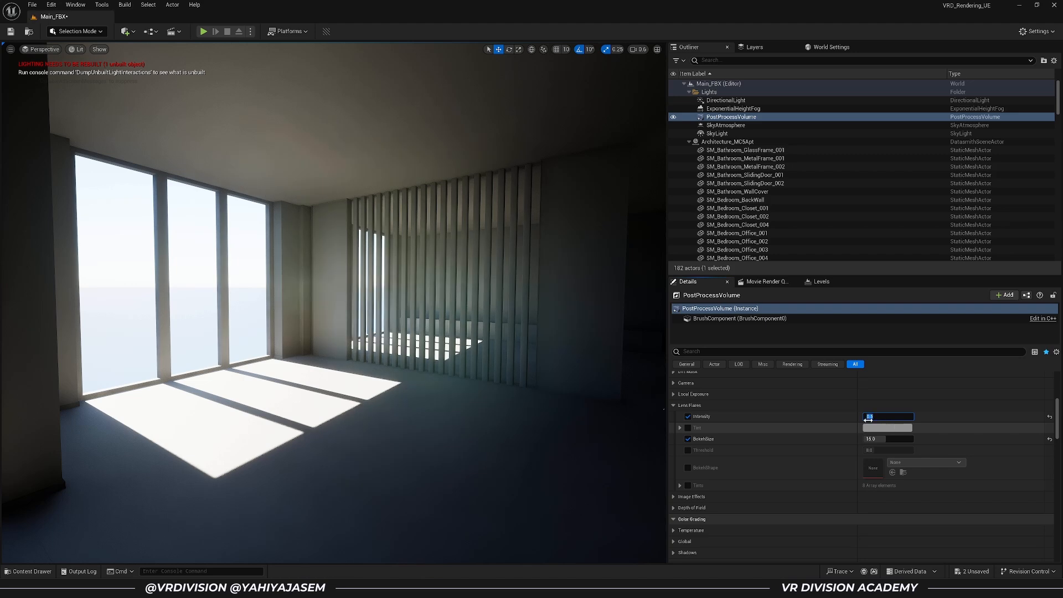
key("Return")
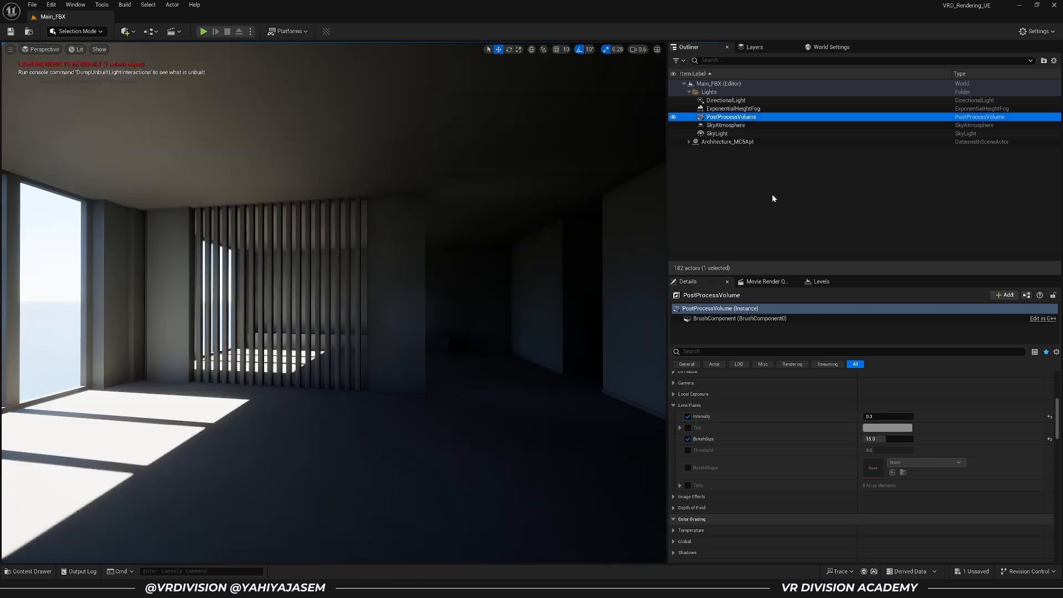
Add a Sun and Sky light actor to the level
right_click_drag(471, 249, 495, 290)
left_click(130, 34)
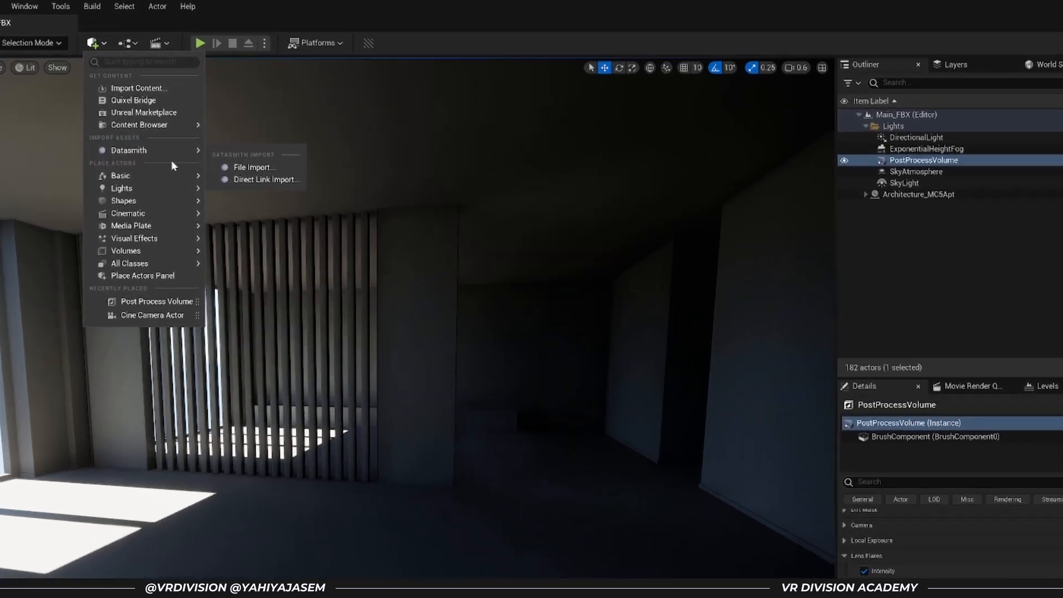
mouse_move(186, 141)
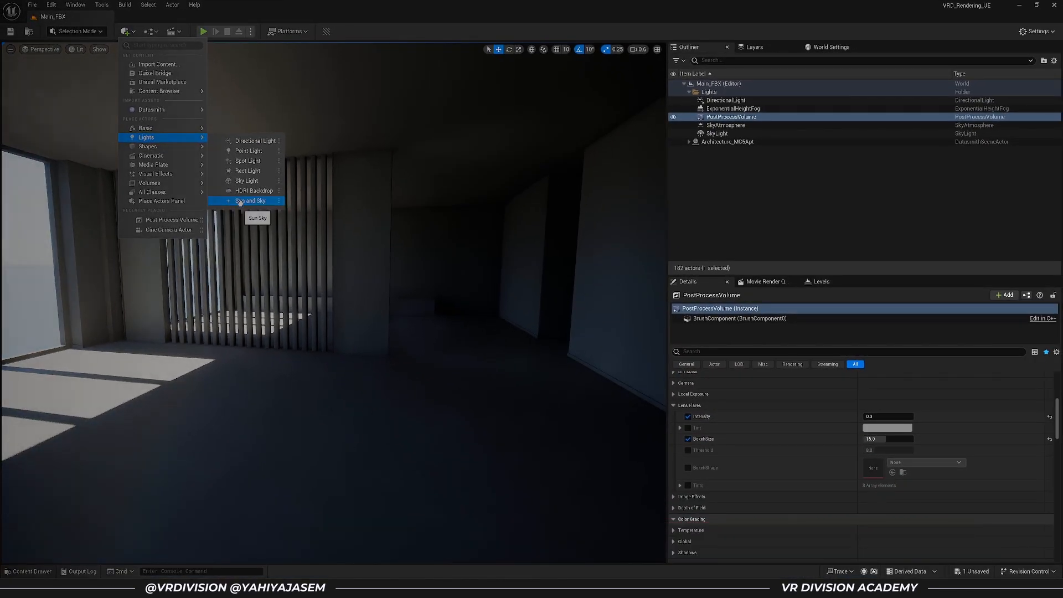
left_click(240, 201)
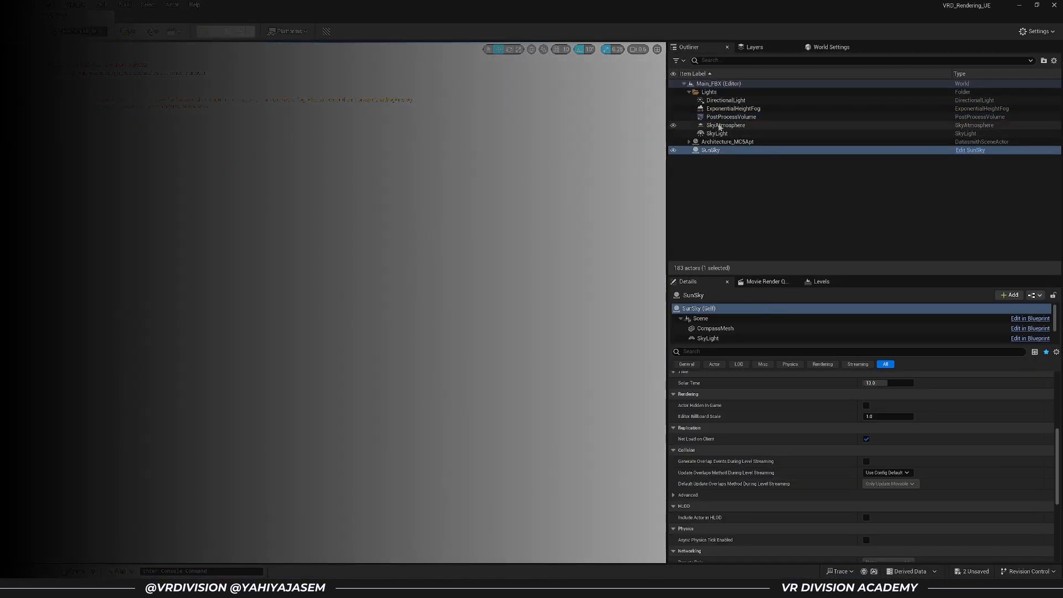
Delete the PostProcessVolume to check the scene without it, and undo the deletion
left_click(725, 117)
key("Delete")
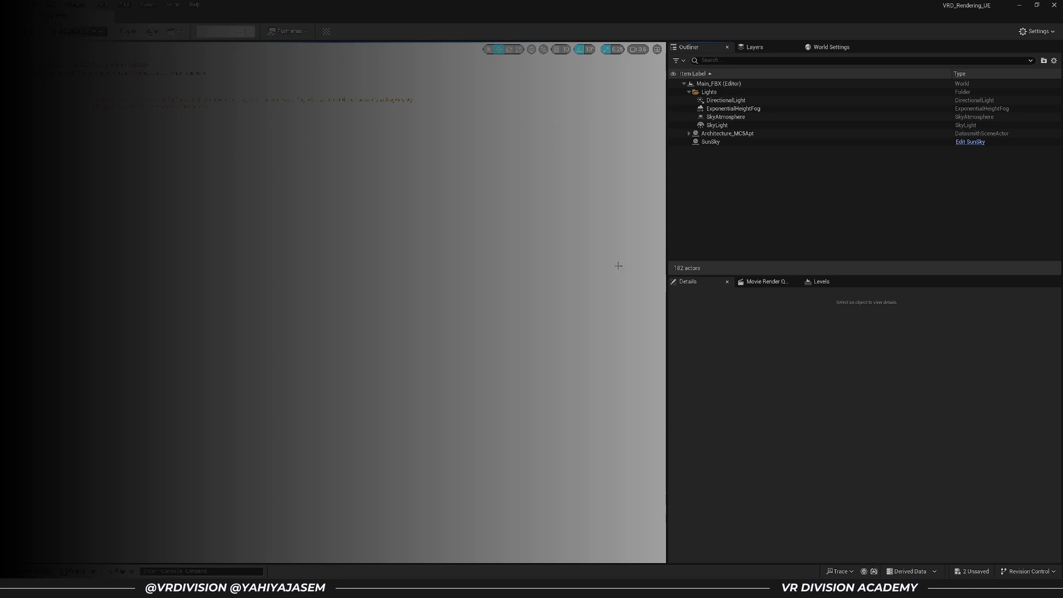
key("ctrl+z")
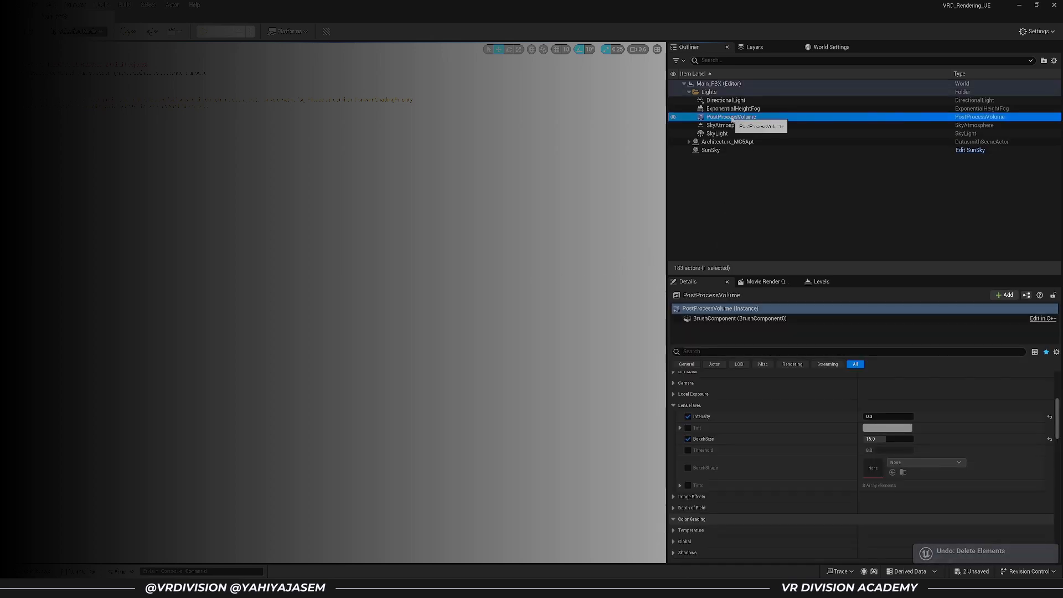
Try lowering the PostProcessVolume's Exposure Compensation, undo the change, and check the Metering Mode options
left_click(732, 118)
scroll(726, 442, "up", 10)
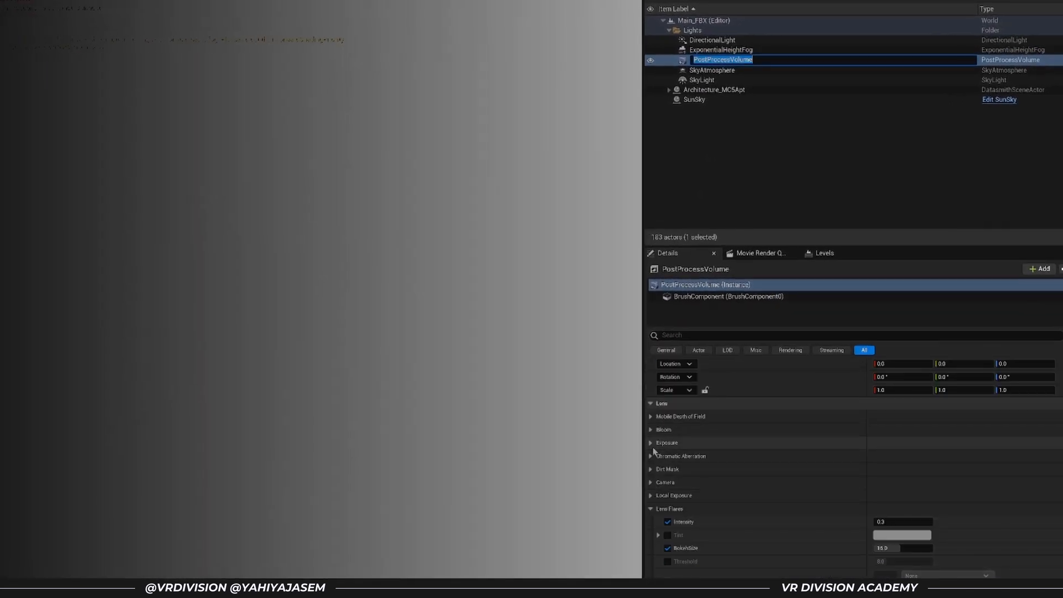
left_click(664, 443)
scroll(746, 509, "down", 1)
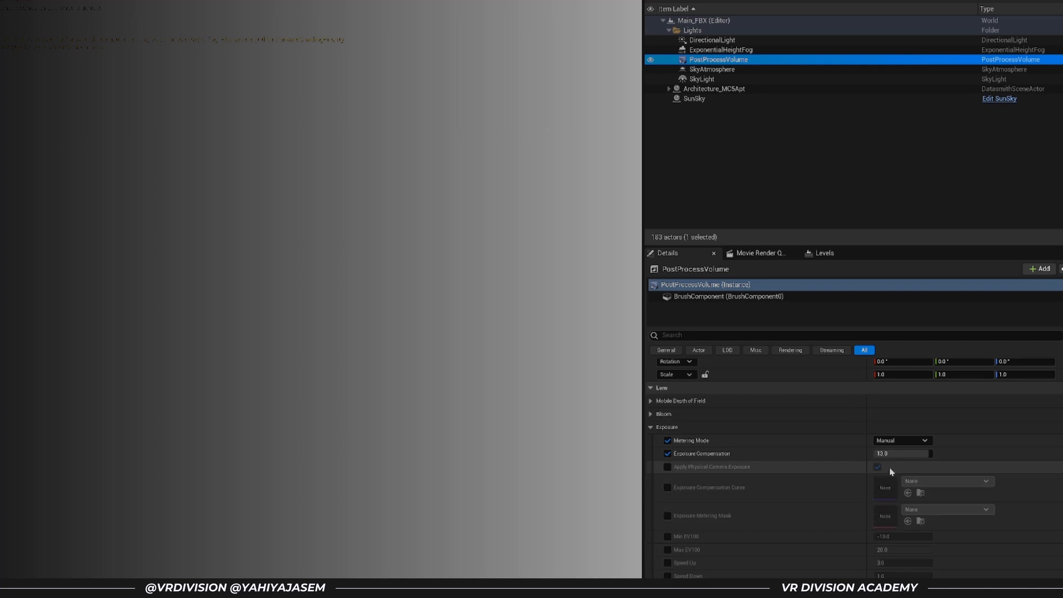
left_click_drag(903, 454, 881, 453)
key("ctrl+z")
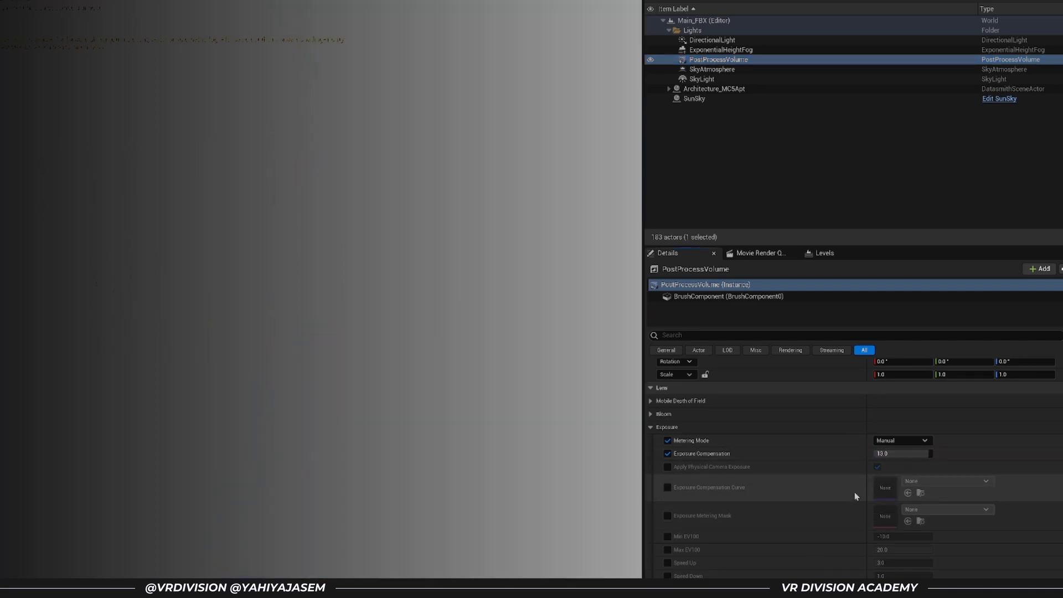
left_click(901, 441)
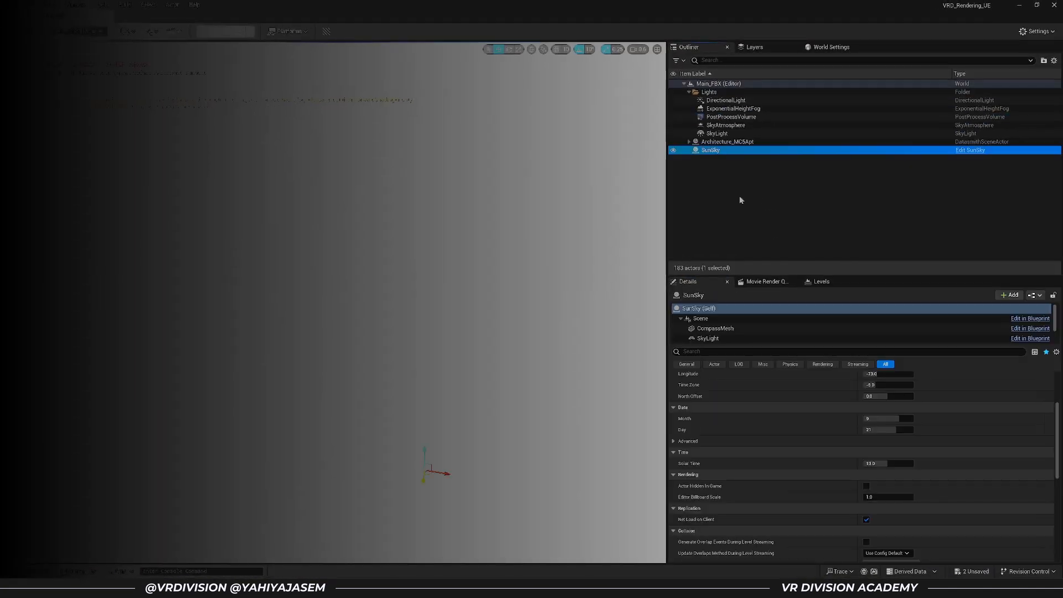
Delete the SunSky actor from the level
key("Delete")
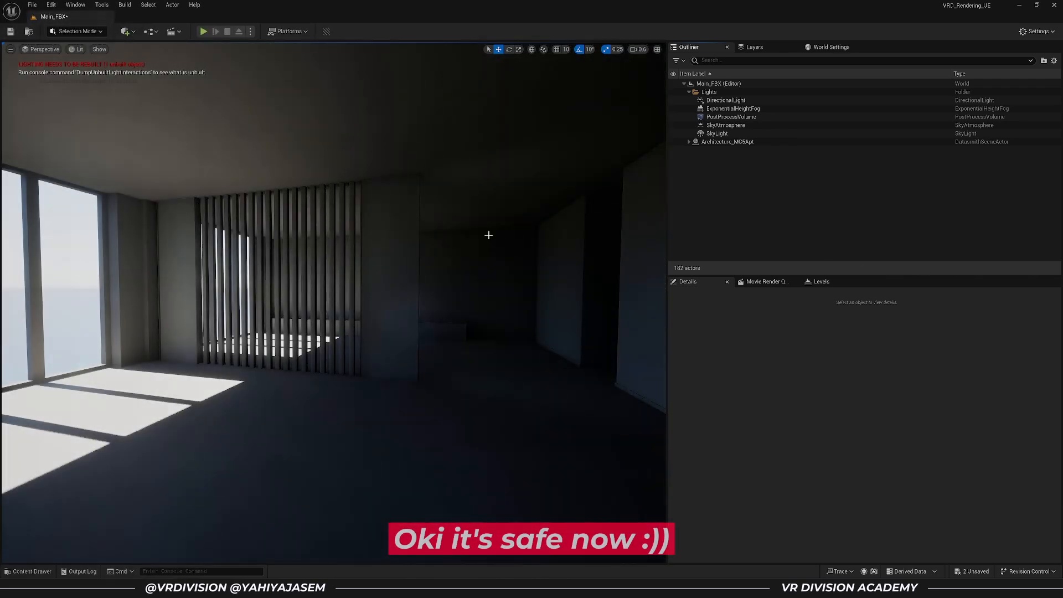
right_click_drag(488, 235, 493, 237)
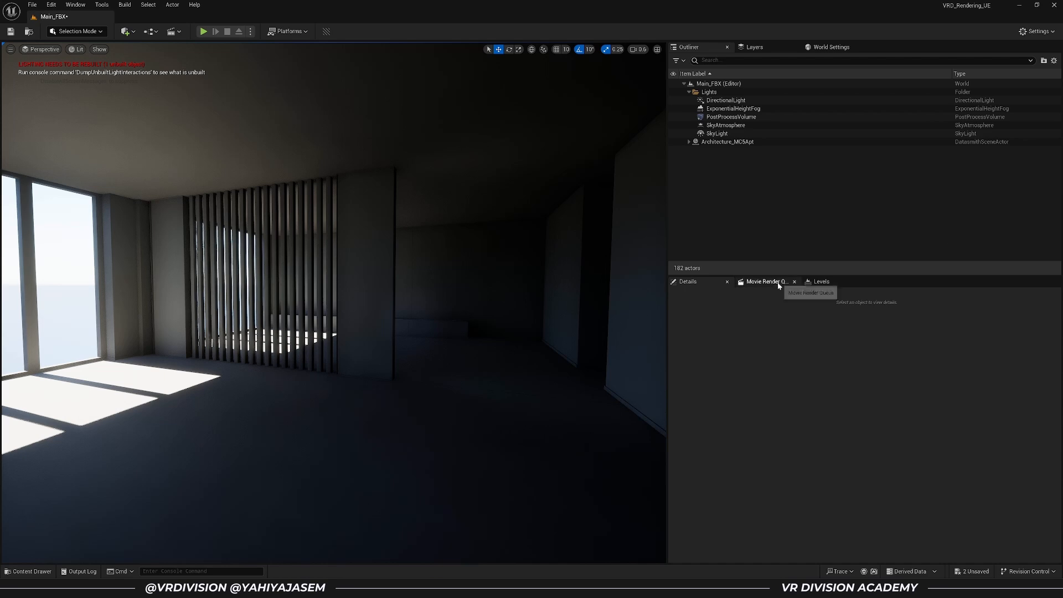
right_click_drag(487, 236, 389, 358)
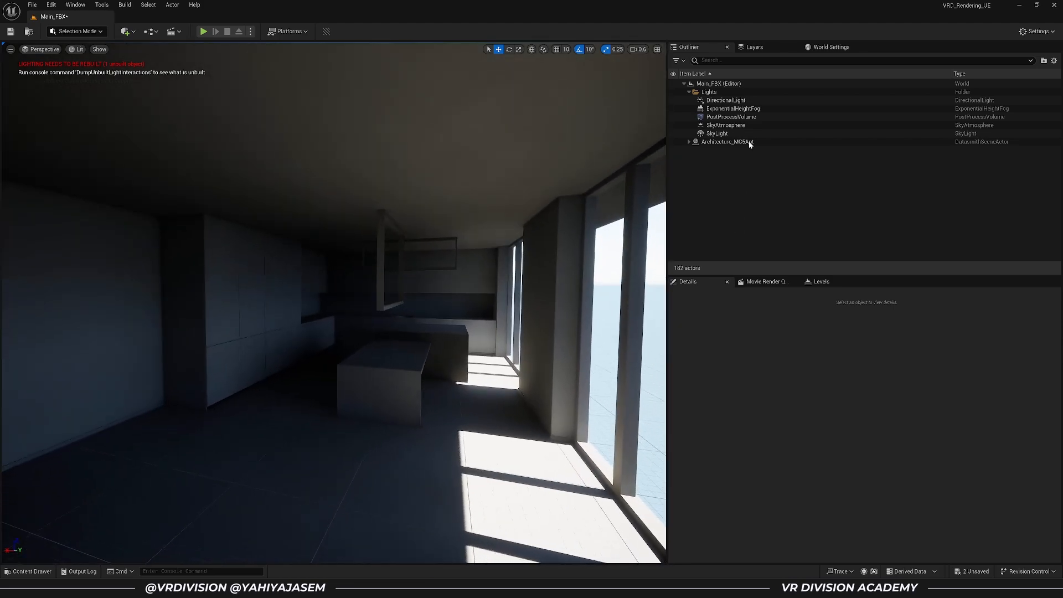
Set the DirectionalLight's Intensity to 100 lux while viewing the kitchen
left_click(730, 101)
scroll(827, 432, "up", 5)
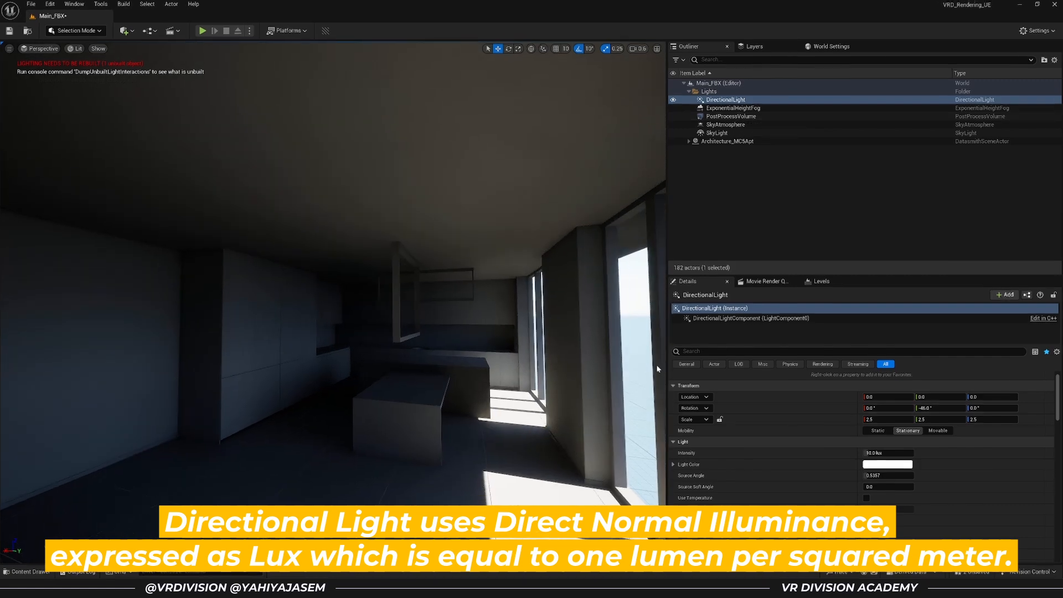
left_click(886, 453)
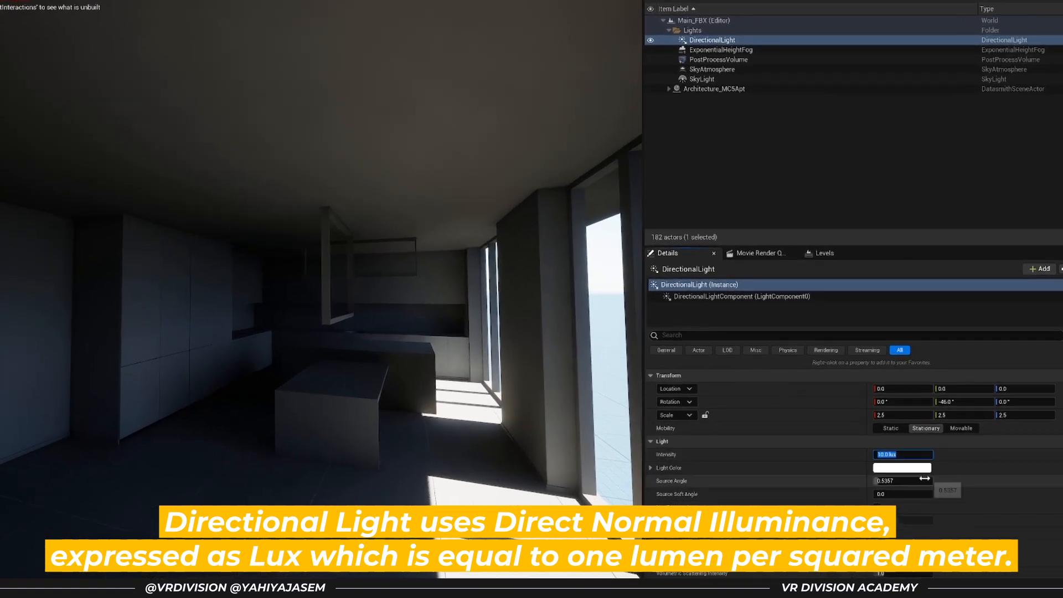
key("Return")
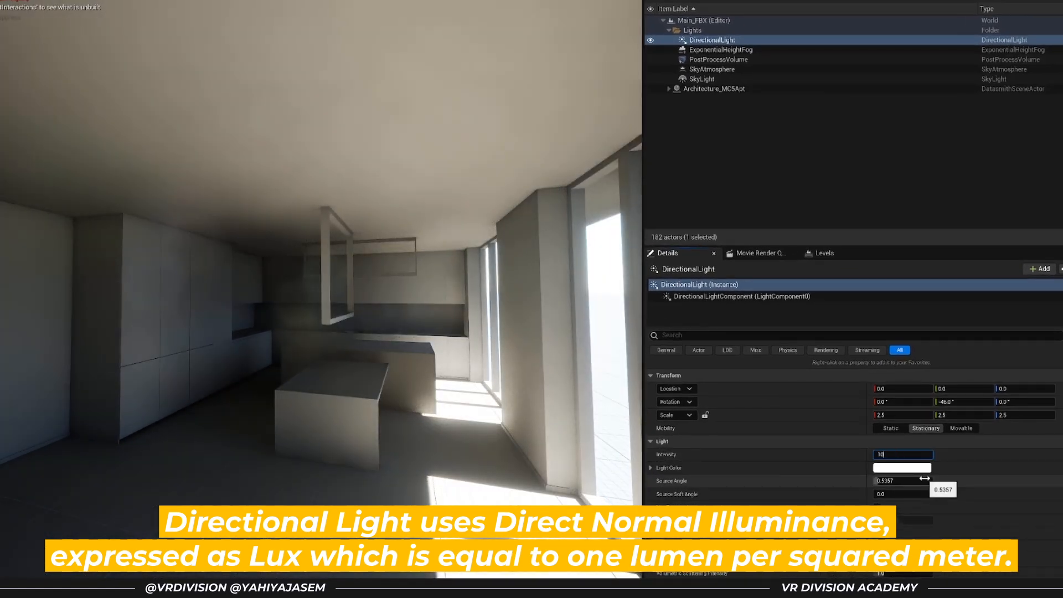
type("0.0 lux")
key("Return")
Set the DirectionalLight's Indirect Lighting Intensity to 3 and raise it to 50
scroll(667, 536, "down", 2)
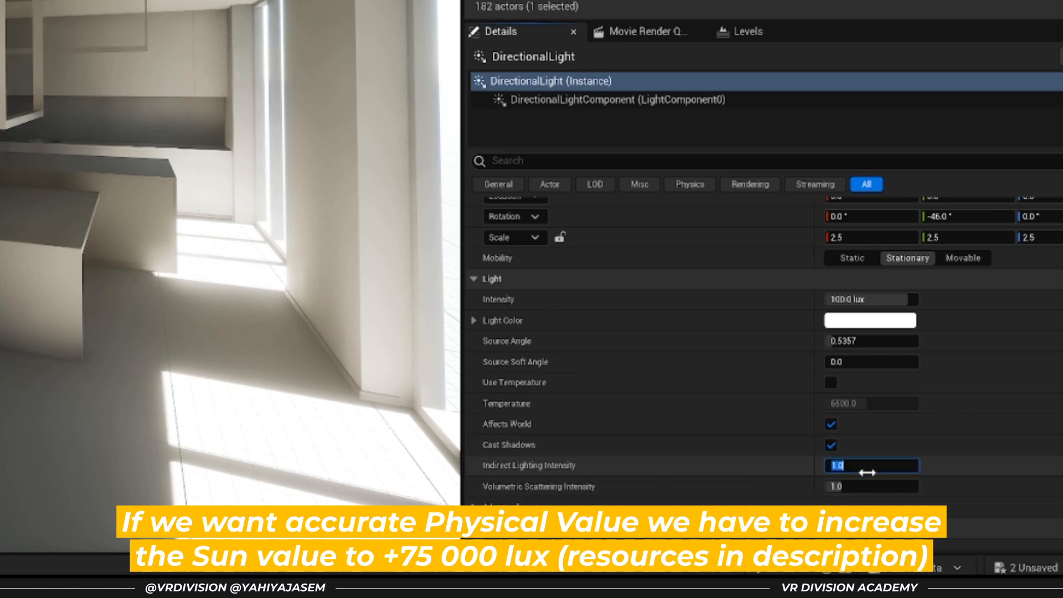
type("3")
key("Return")
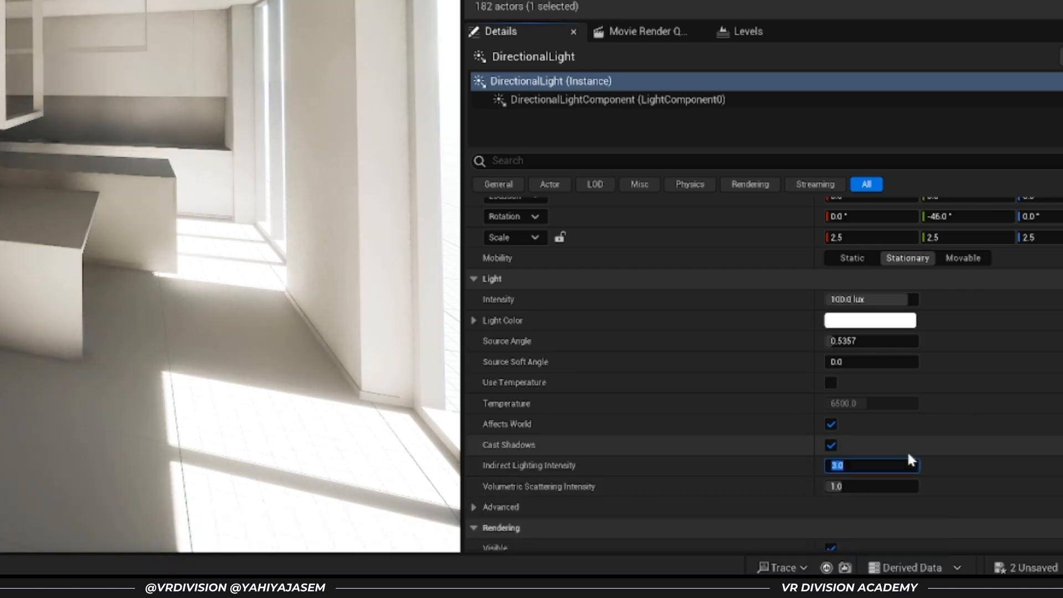
type("50")
key("Return")
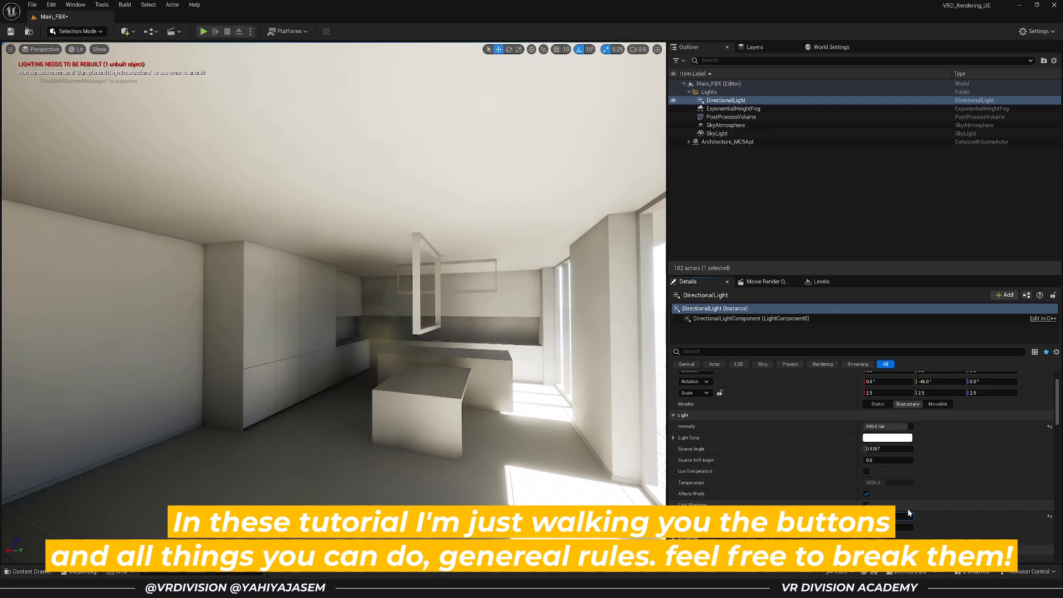
Set the DirectionalLight's Indirect Lighting Intensity to 2 and check the light through the living area
left_click(908, 512)
type("2.0")
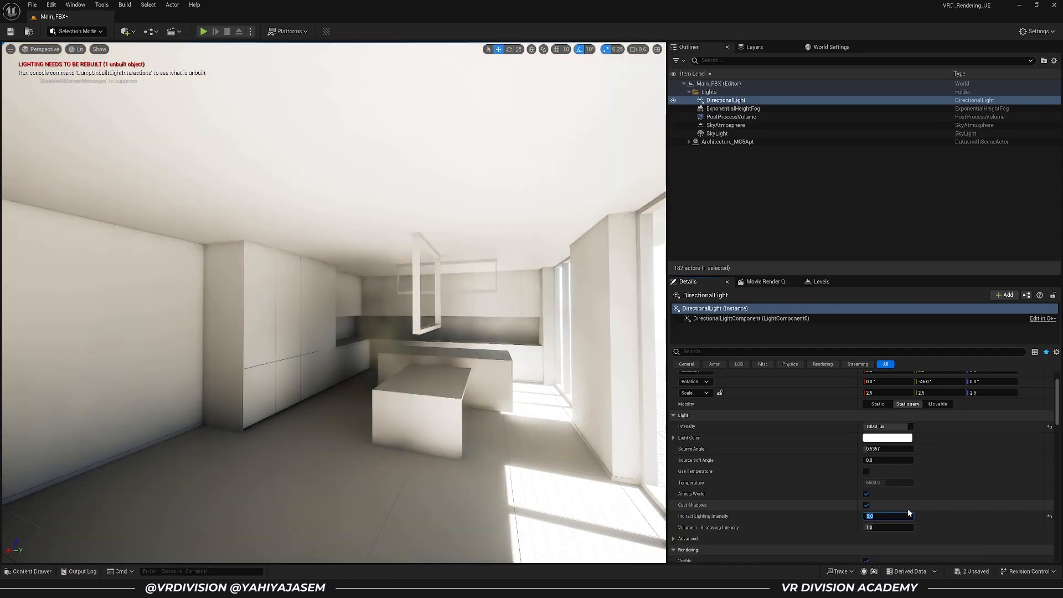
key("Return")
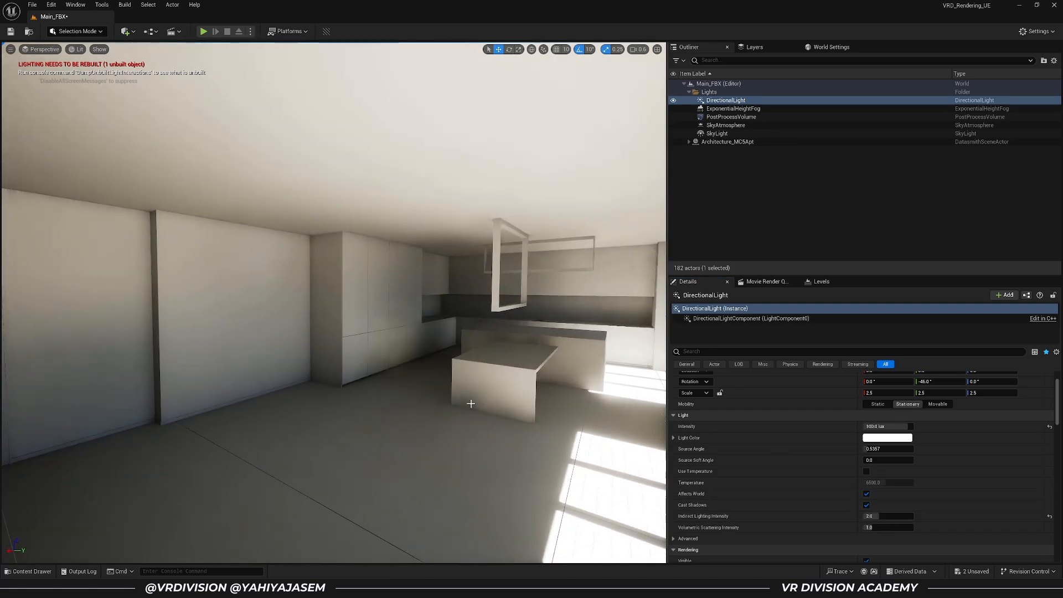
right_click_drag(470, 404, 559, 402)
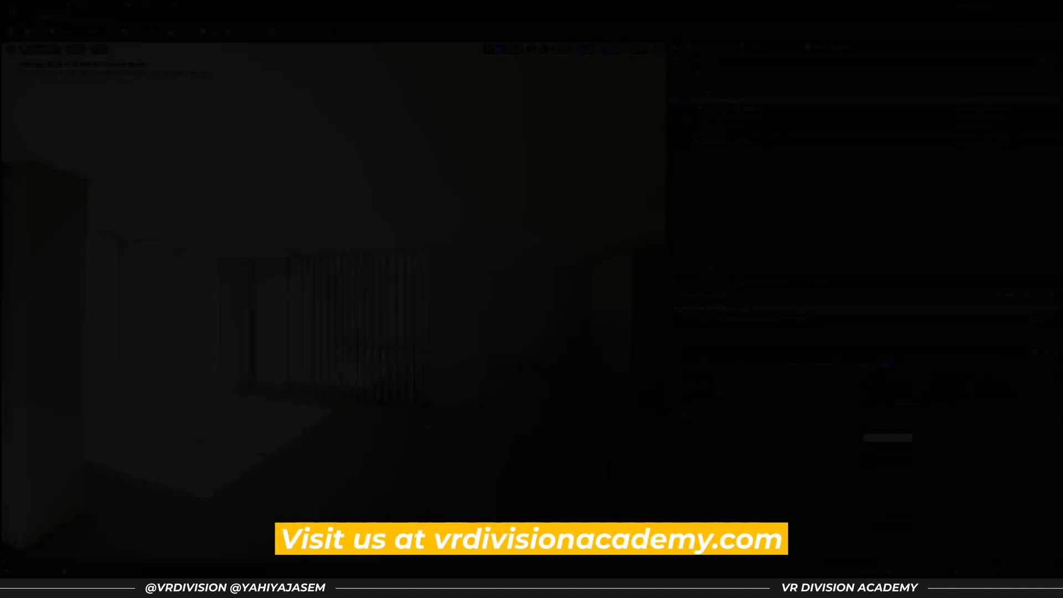
right_click_drag(434, 449, 465, 476)
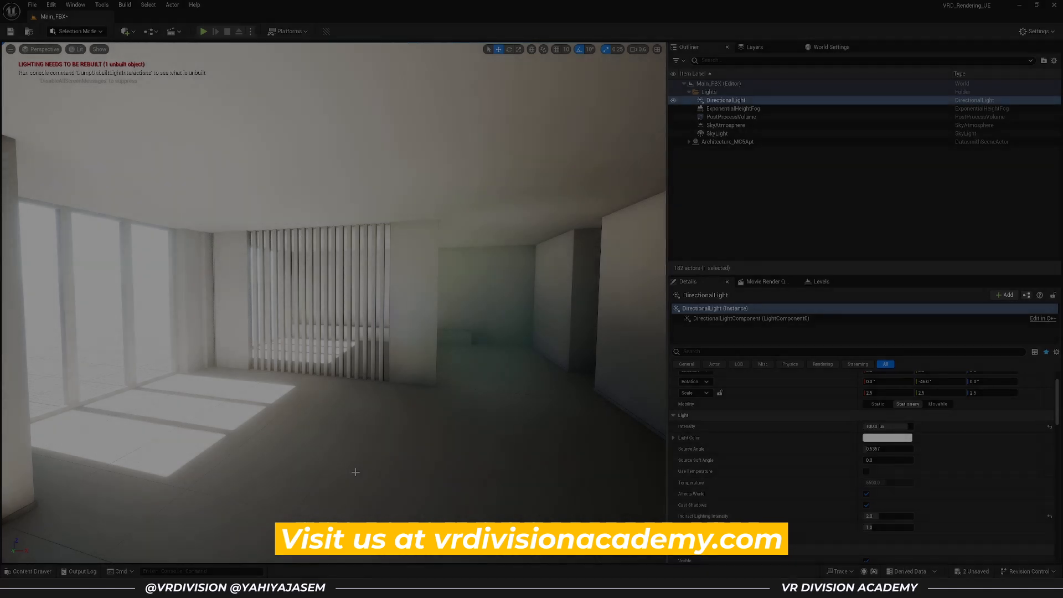
right_click_drag(355, 472, 443, 256)
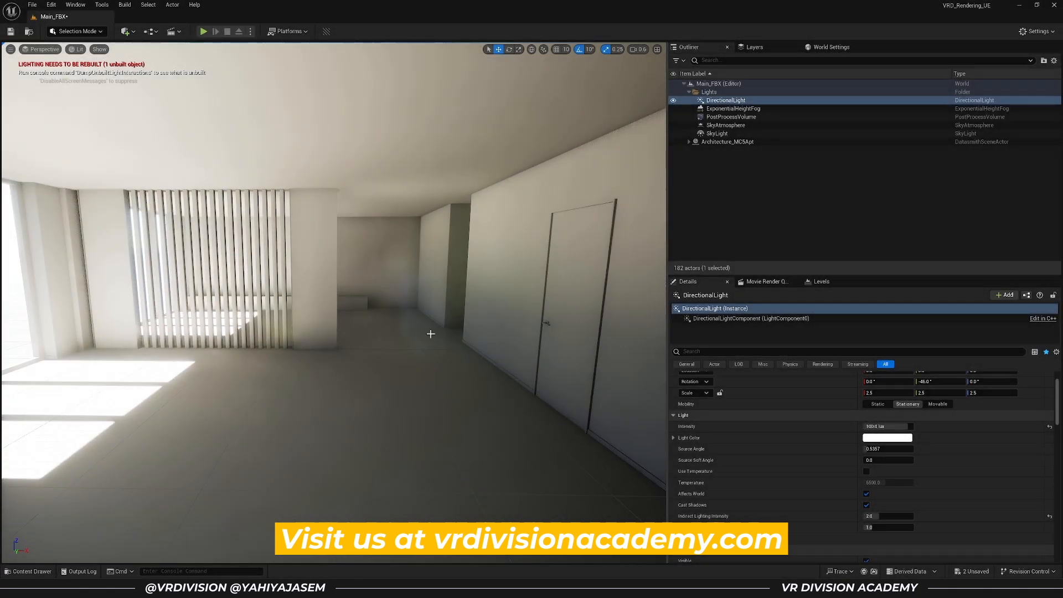
scroll(637, 299, "up", 3)
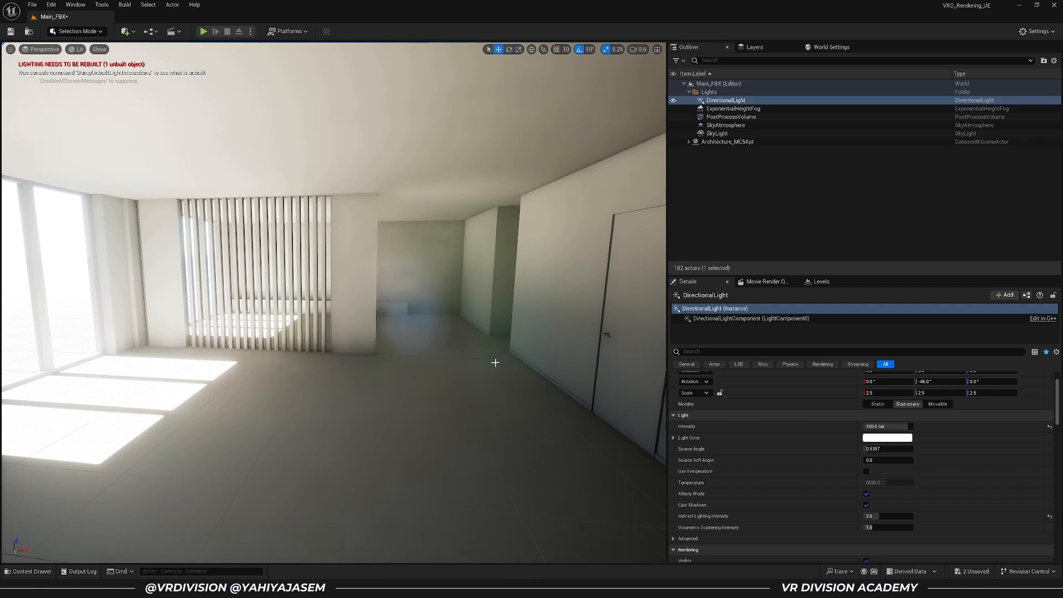
right_click_drag(348, 270, 343, 280)
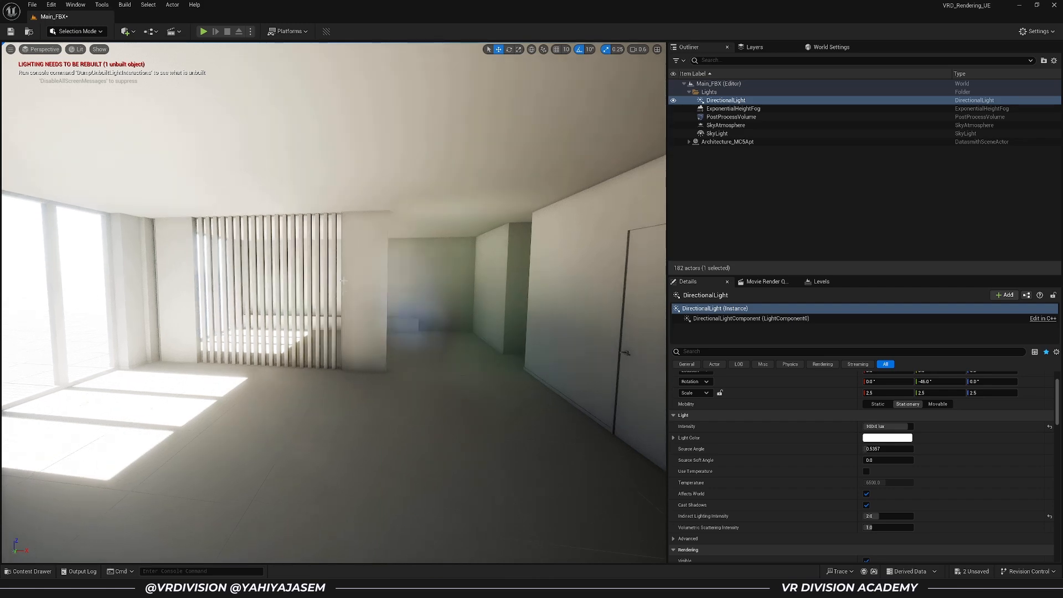
Rename the Lights folder in the level hierarchy to GlobalLights
left_click(753, 193)
double_click(709, 92)
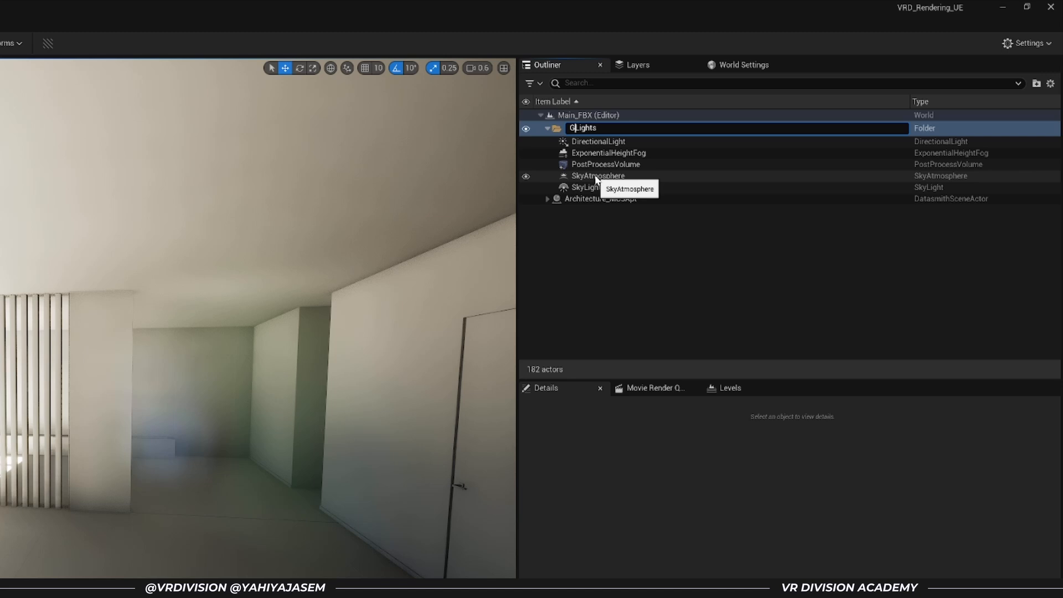
type("Global")
key("Return")
Create a folder named Mesh, move the Architecture_MC5Apt actor into it, and collapse the folder
right_click(580, 285)
left_click(608, 310)
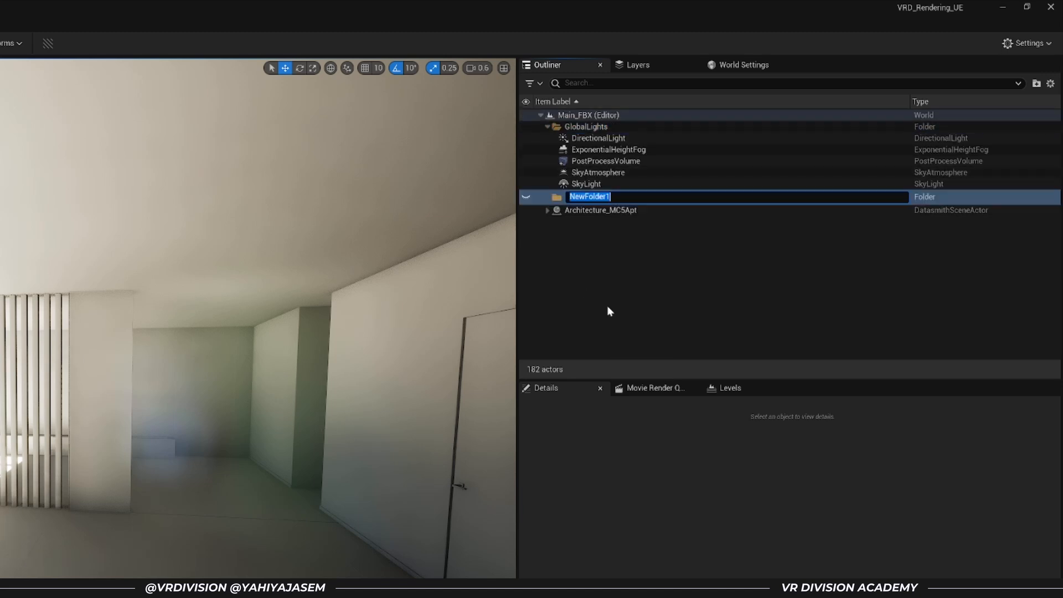
type("Mesh")
key("Return")
left_click_drag(598, 208, 578, 197)
left_click(590, 243)
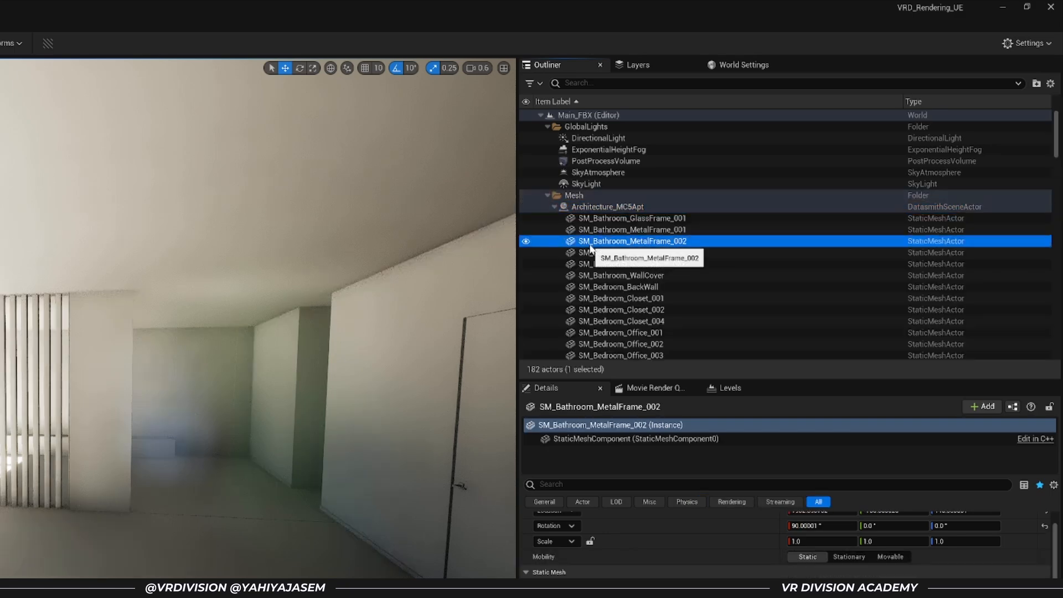
left_click(548, 196)
Create a folder named Interior Lights and make it the current folder for new actors
right_click(580, 233)
left_click(602, 254)
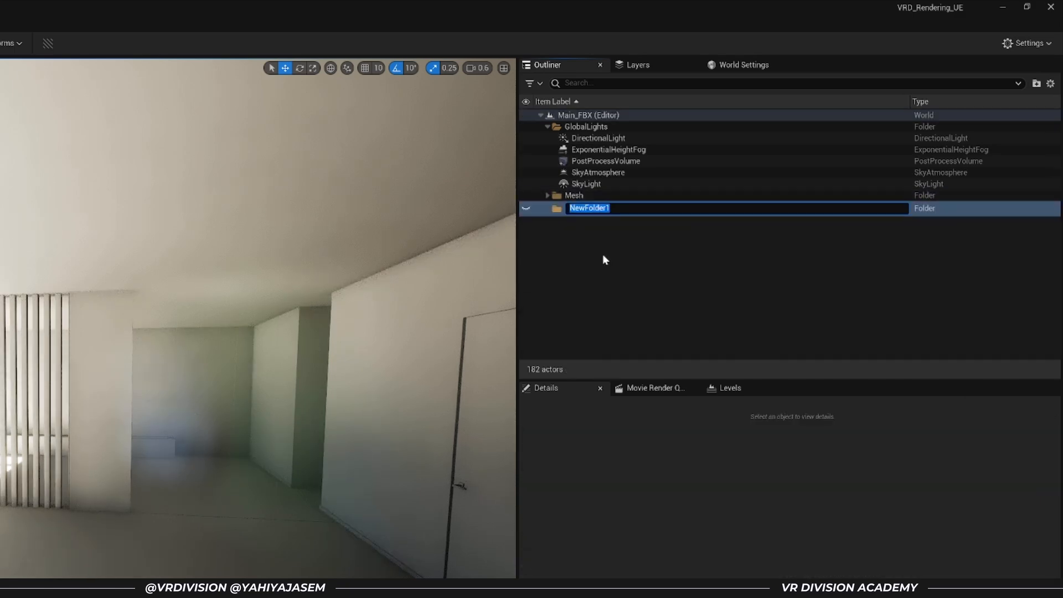
type("Interior Lights")
key("Return")
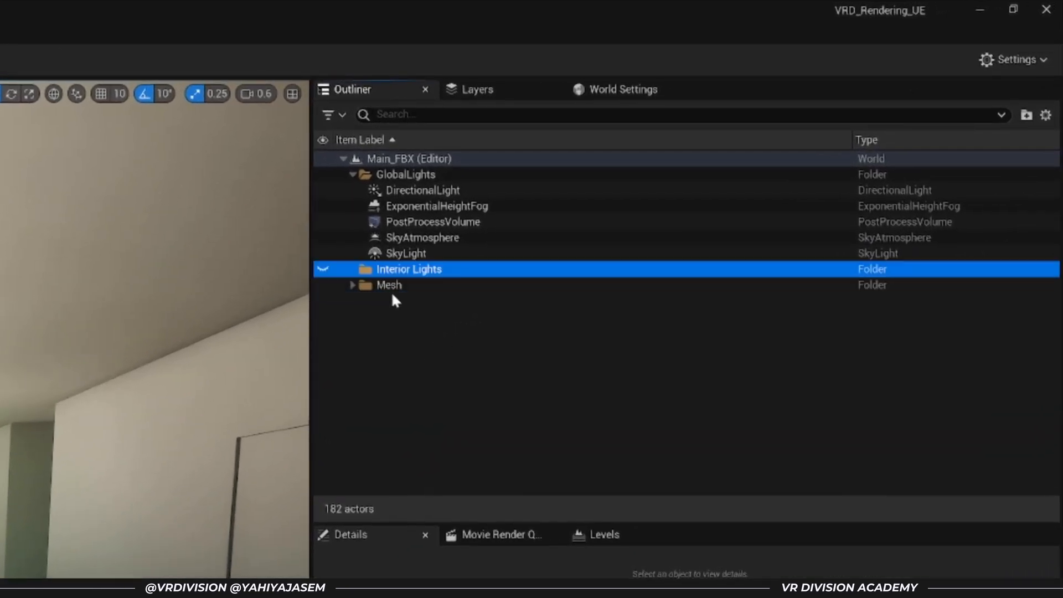
right_click(393, 269)
left_click(472, 437)
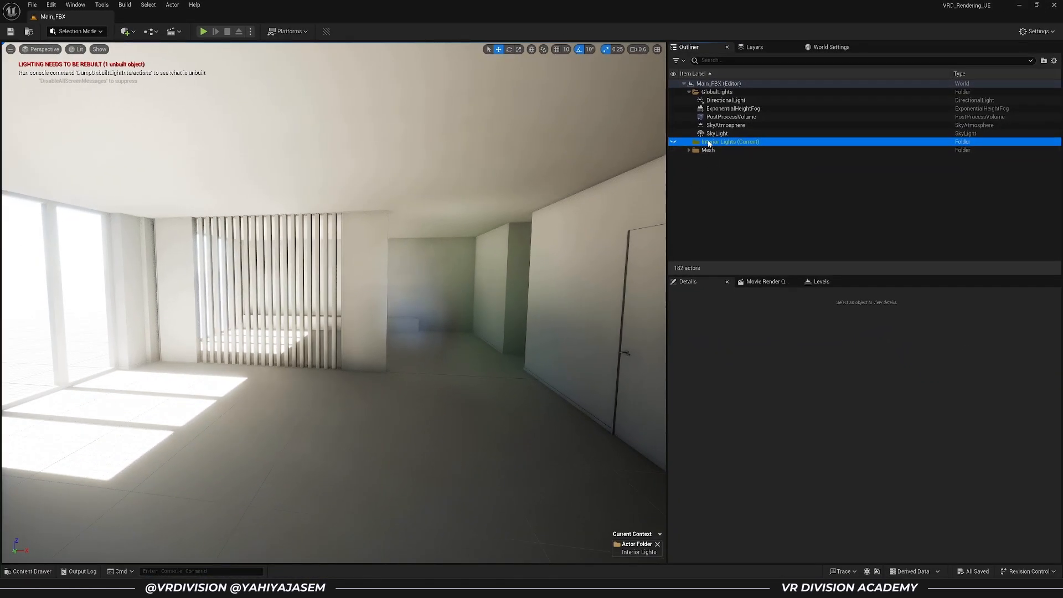
Try the DirectionalLight's Mobility as Static, compare it with Stationary, and inspect the shadow previews on the floor
key("w")
right_click_drag(173, 106, 182, 123)
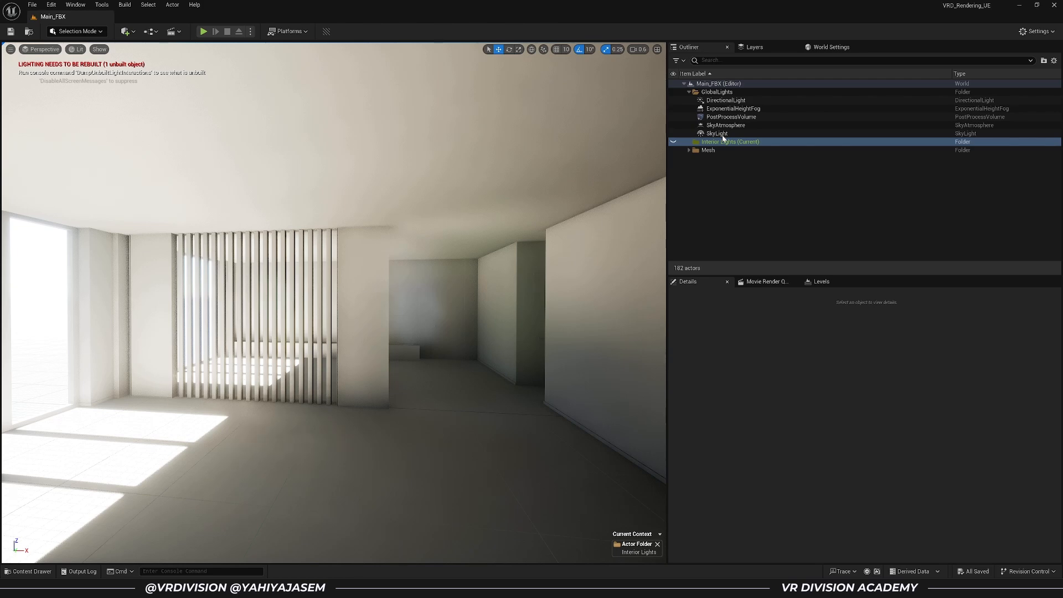
left_click(725, 100)
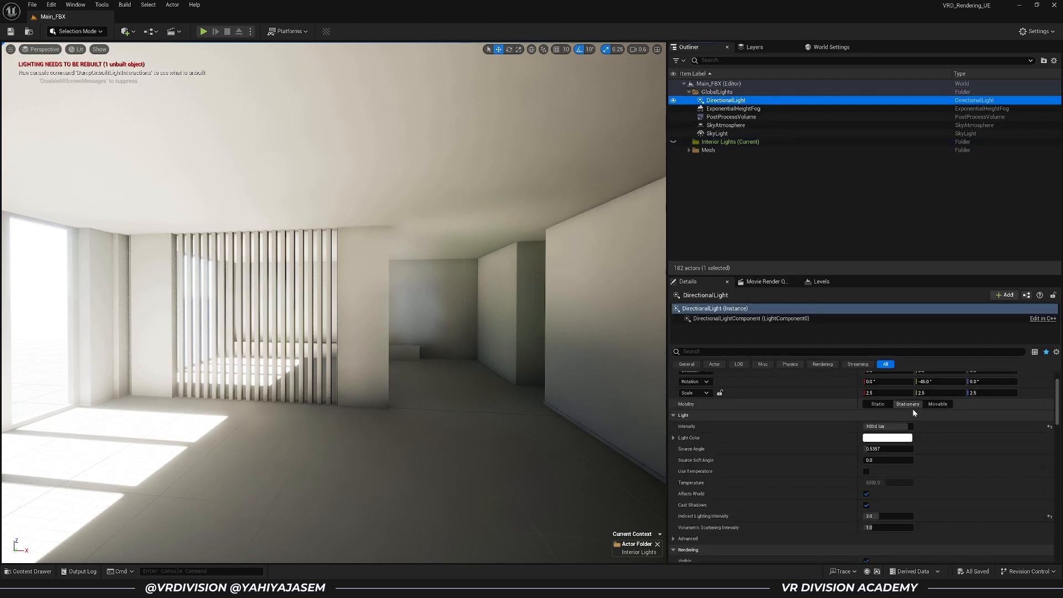
left_click(880, 405)
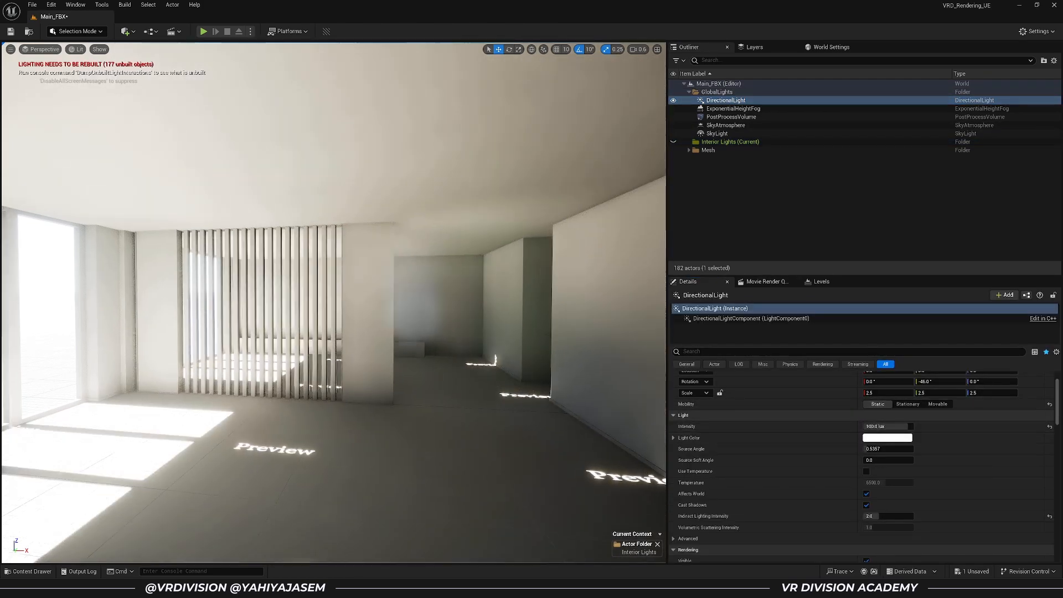
right_click_drag(569, 440, 545, 461)
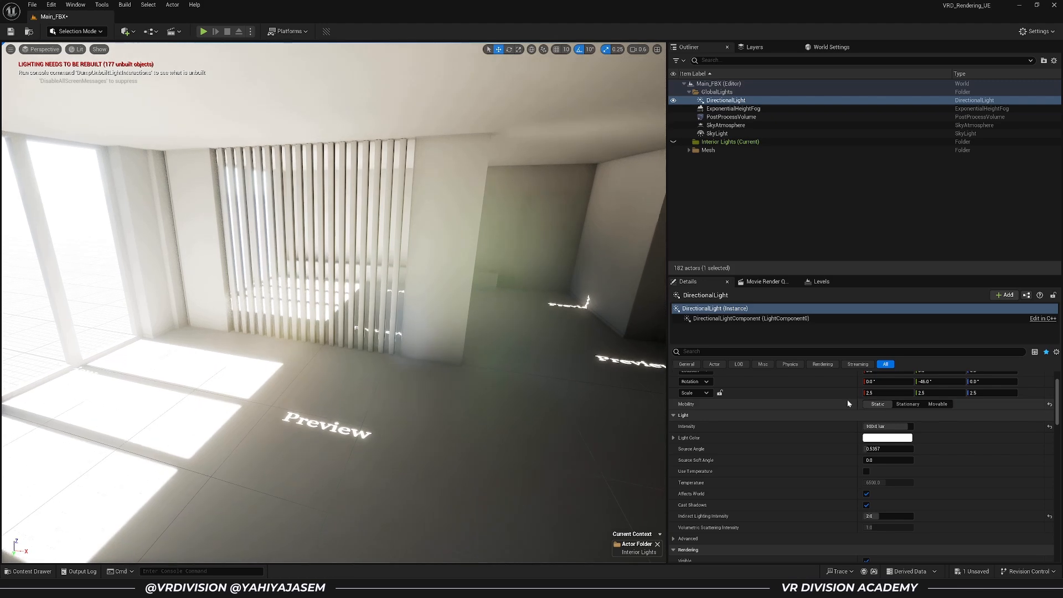
left_click(908, 404)
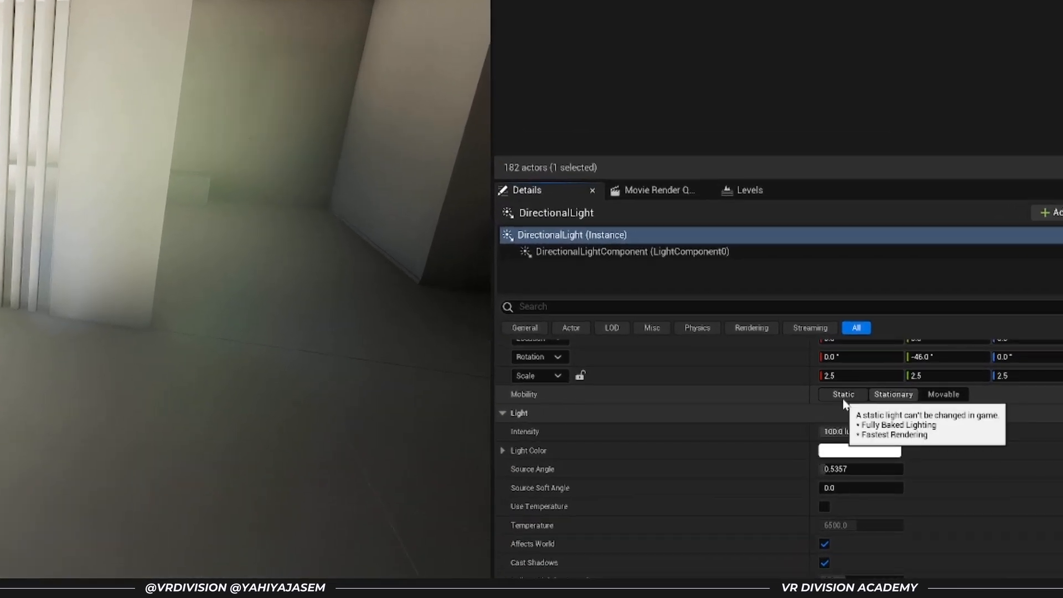
left_click(881, 404)
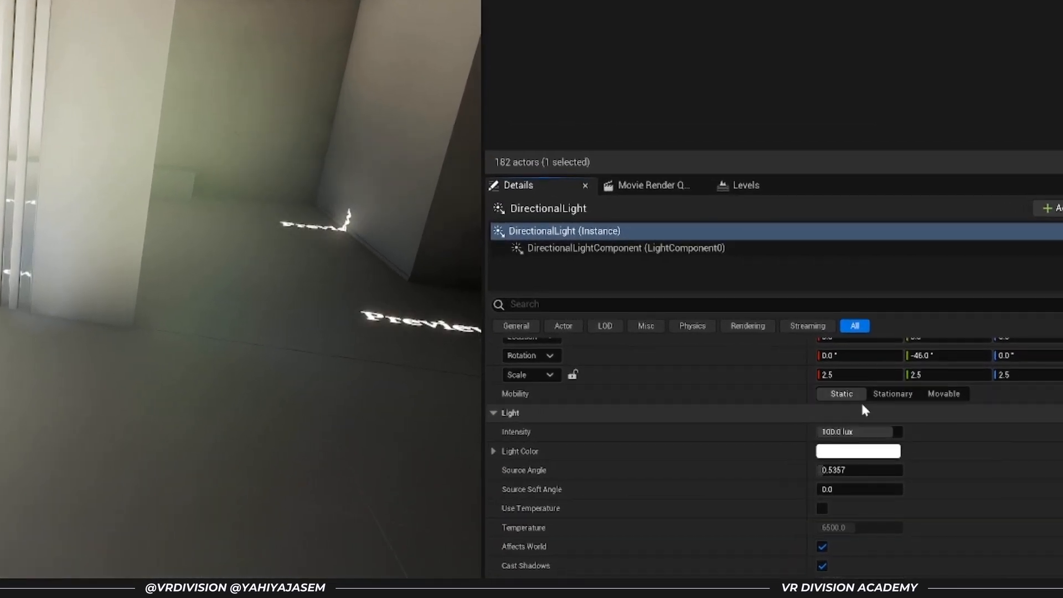
left_click(944, 393)
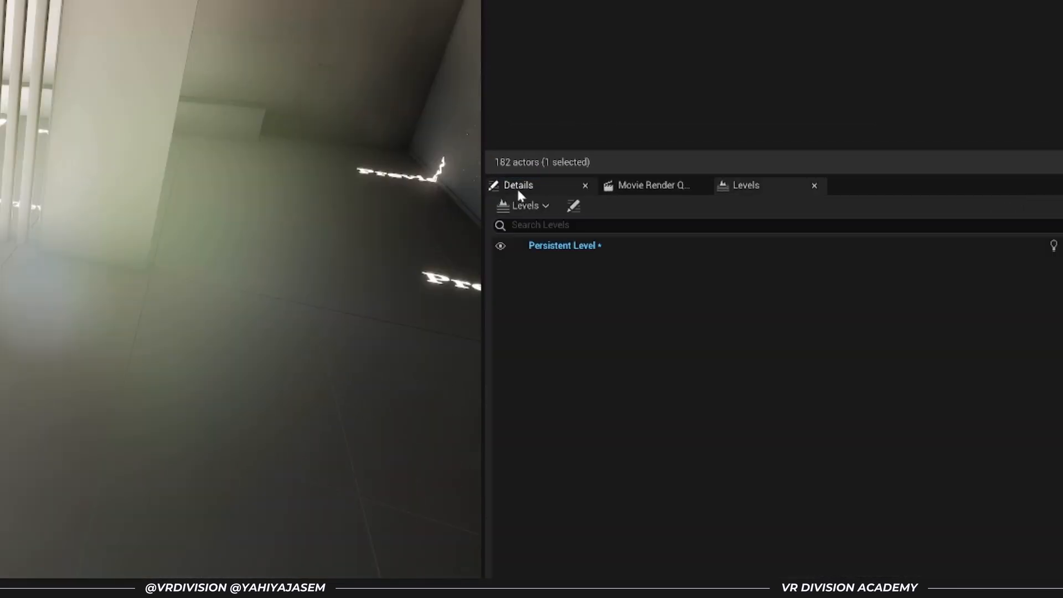
left_click(518, 185)
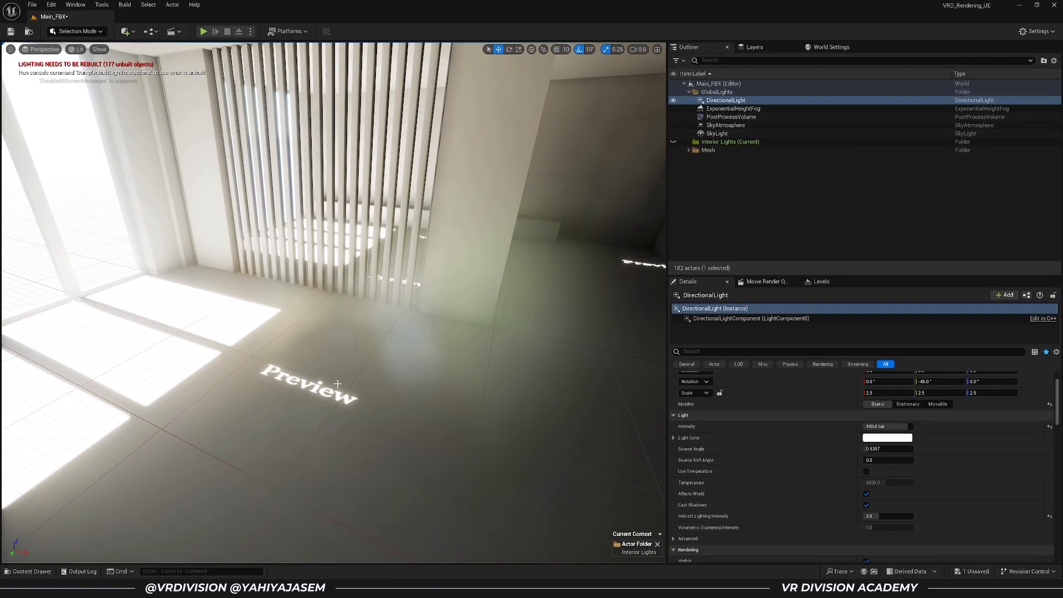
right_click_drag(338, 383, 482, 356)
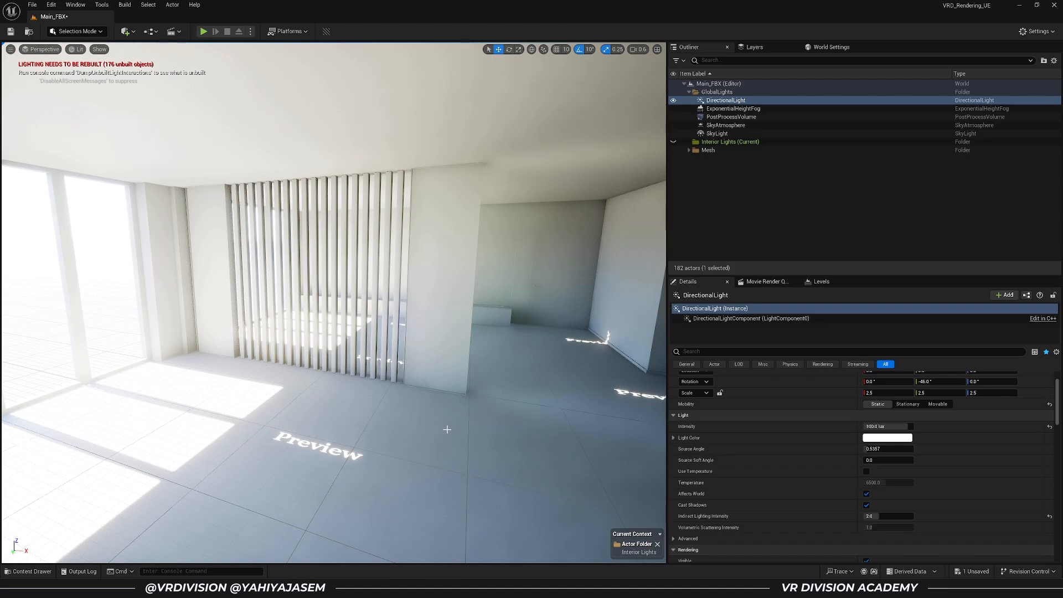
Find the Force No Precomputed Lighting option in the World Settings by searching "force", and enable it
left_click(829, 49)
left_click(1037, 31)
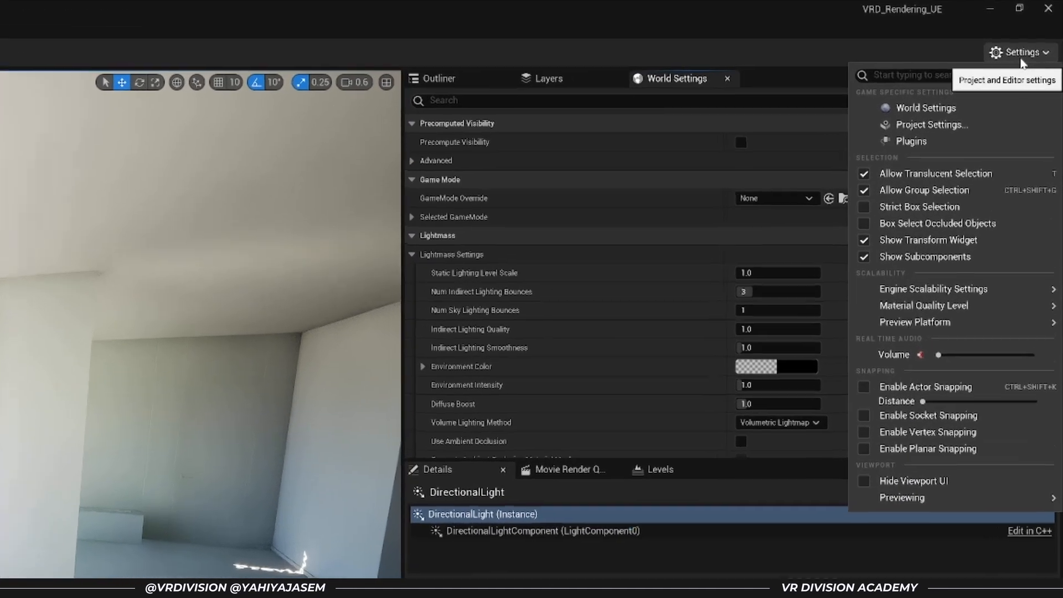
left_click(679, 85)
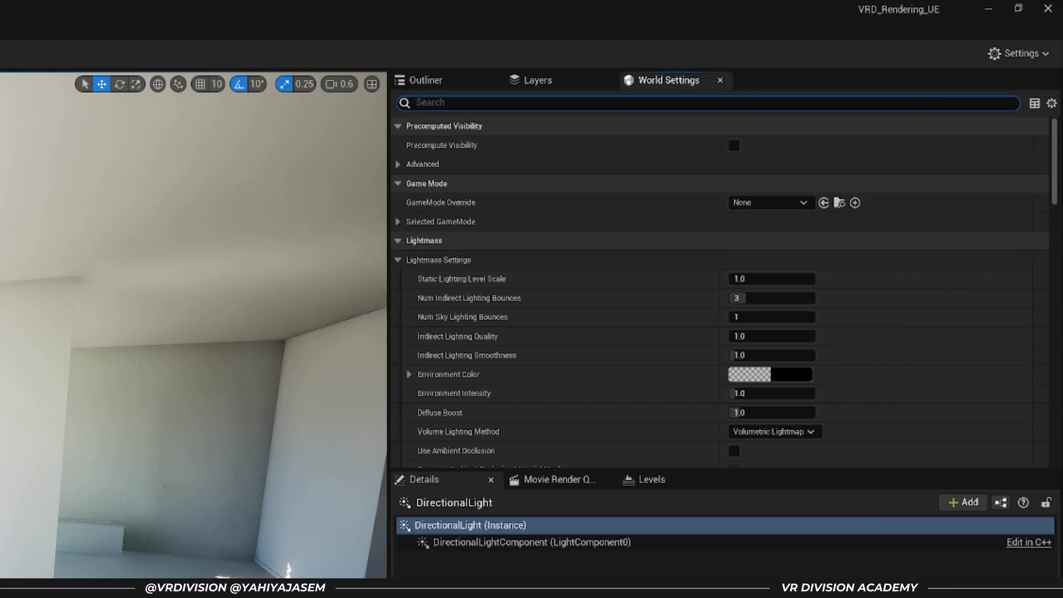
type("force")
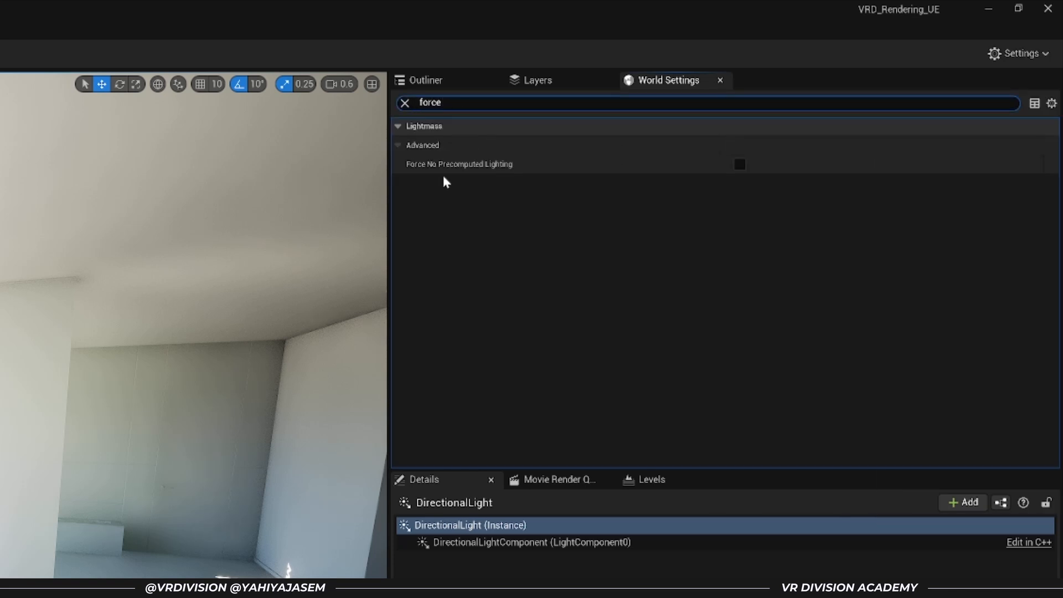
left_click(739, 164)
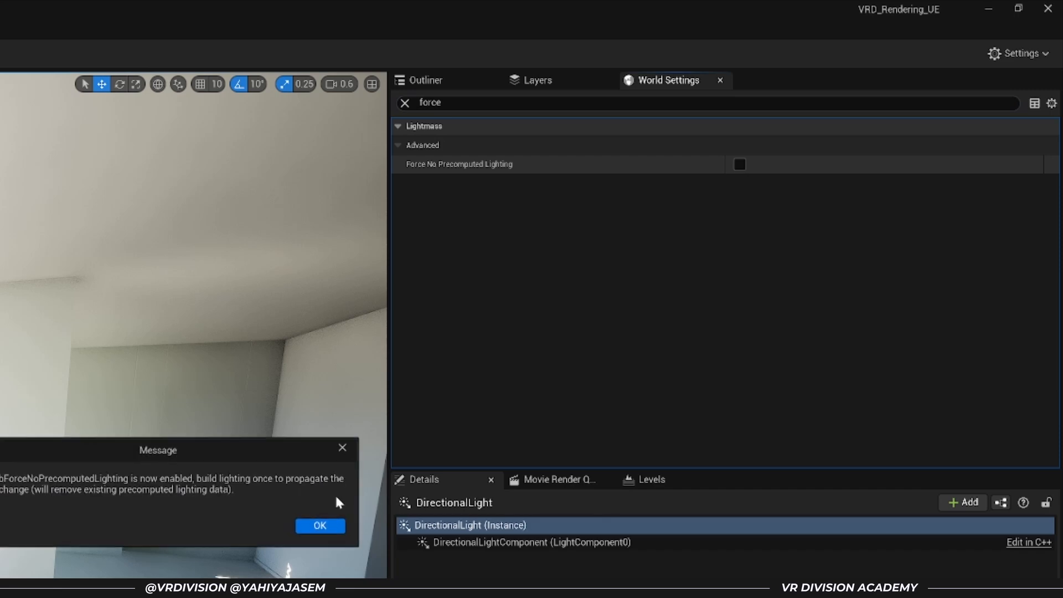
left_click(325, 522)
right_click_drag(288, 421, 249, 415)
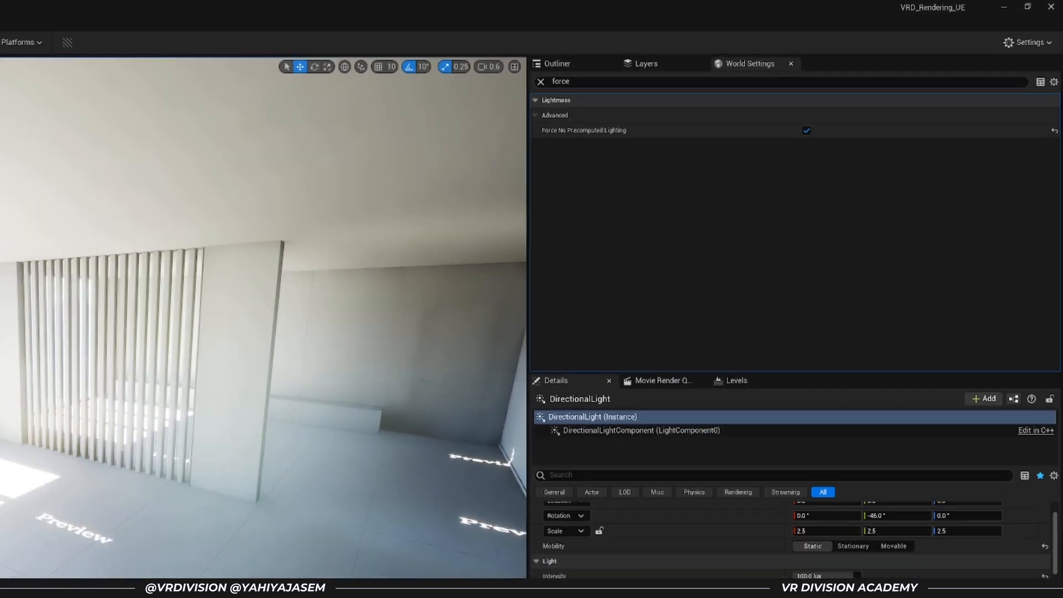
scroll(194, 326, "up", 3)
Set the DirectionalLight's Mobility to Movable
left_click(425, 80)
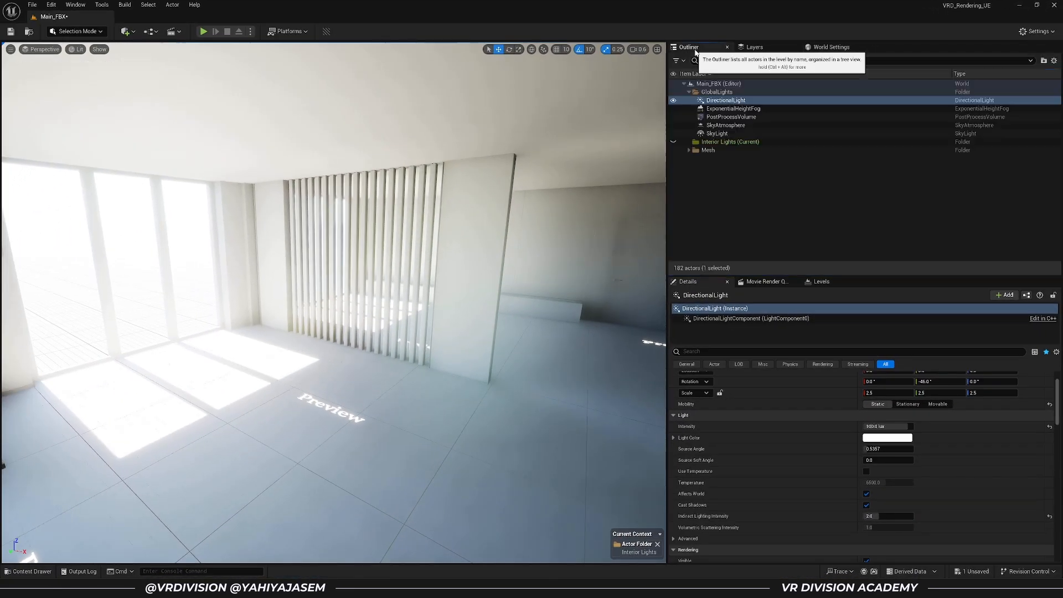
right_click_drag(365, 309, 361, 307)
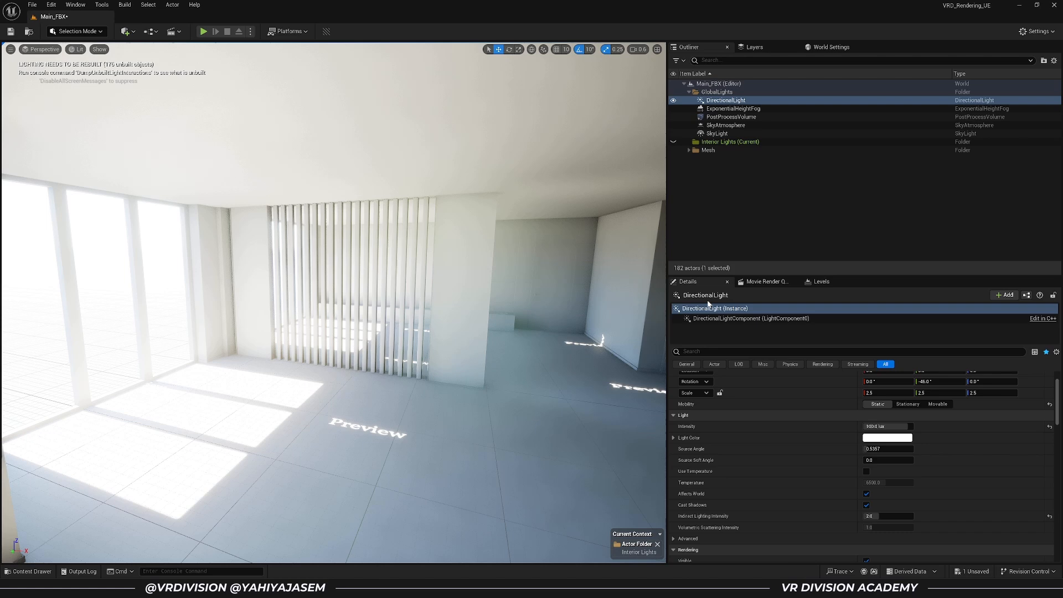
left_click(937, 404)
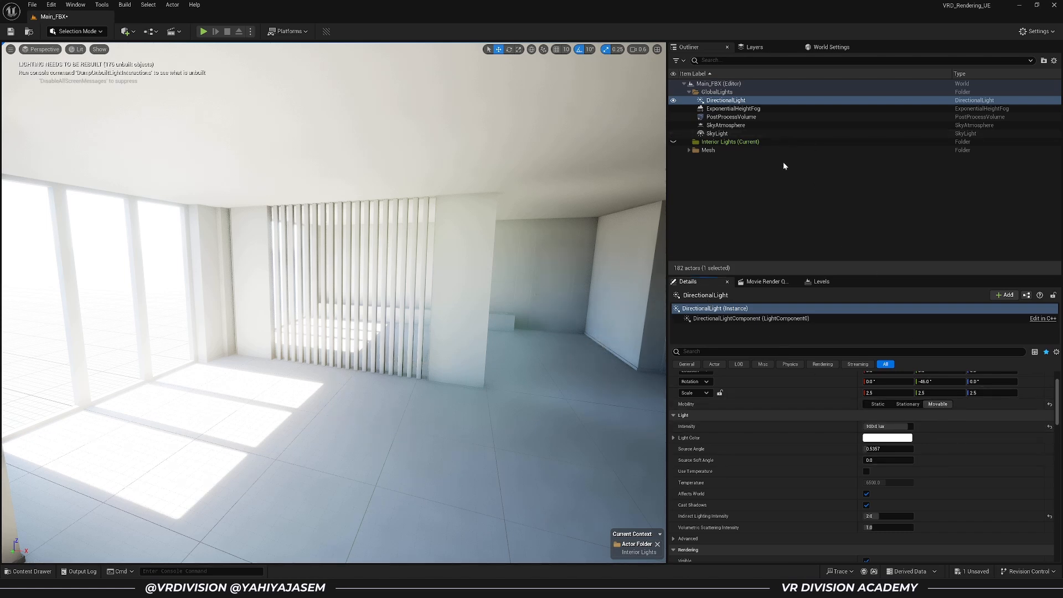
Check the mobility settings of the SkyLight and the other global lighting actors
left_click(719, 134)
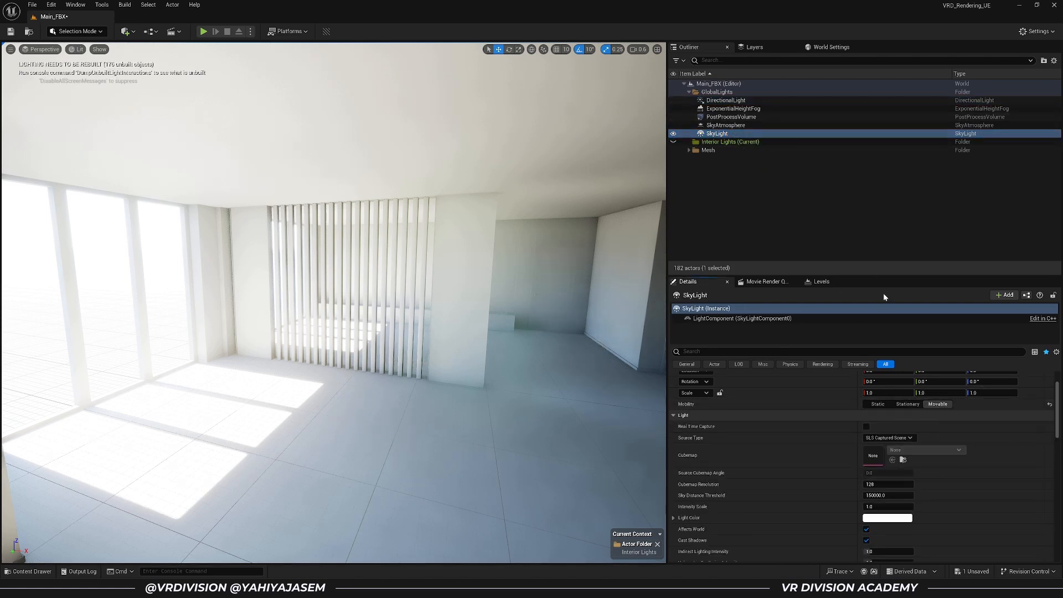
left_click(733, 128)
left_click(733, 109)
key("s")
right_click_drag(455, 234, 455, 234)
left_click(718, 133)
right_click_drag(127, 150, 124, 139)
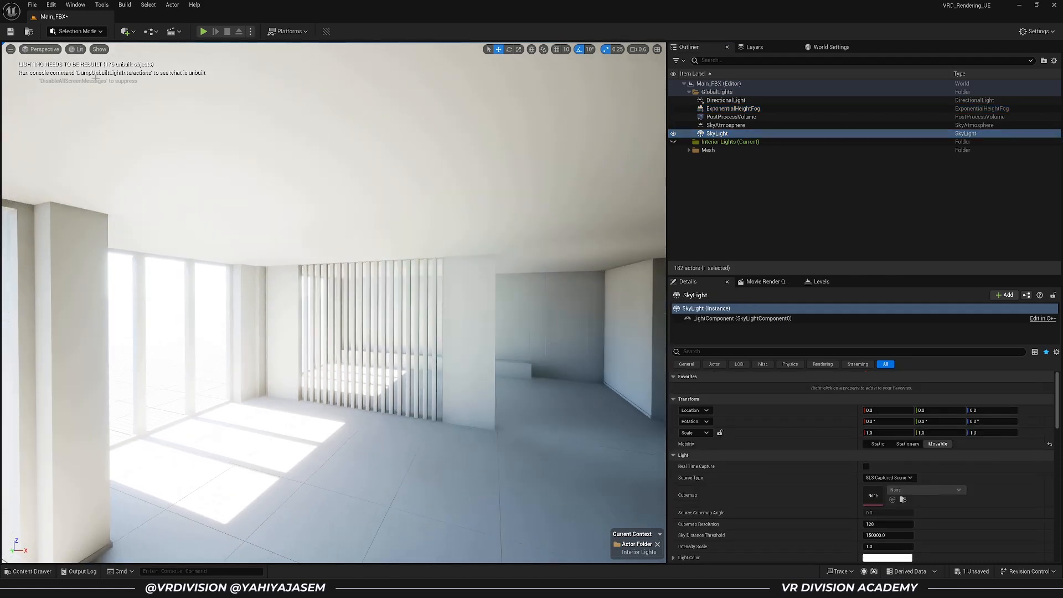
Enable Force No Precomputed Lighting again in the World Settings and accept the notice
left_click(830, 48)
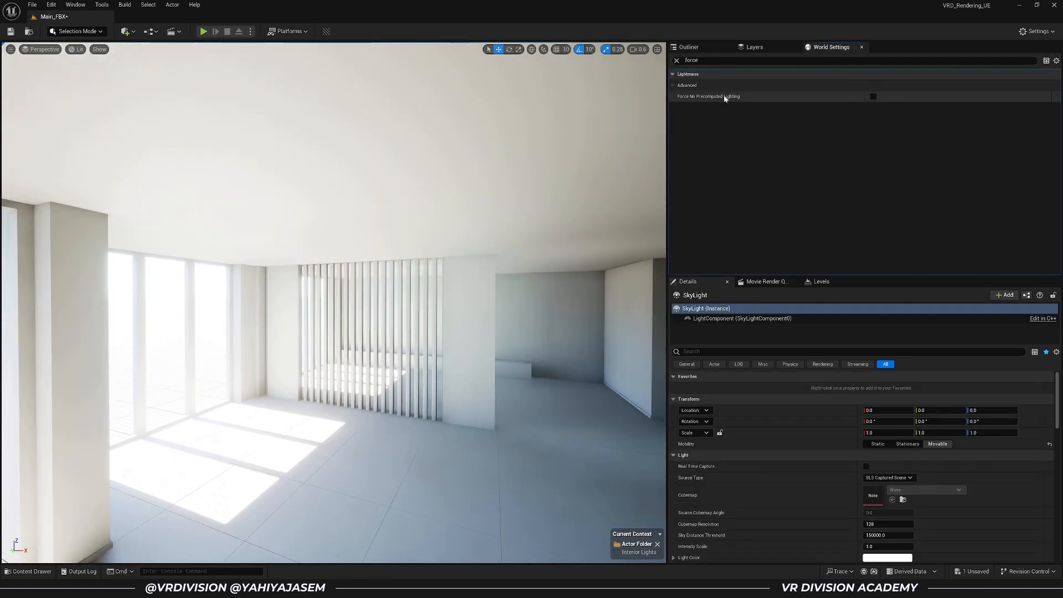
right_click_drag(559, 177, 564, 193)
left_click(873, 96)
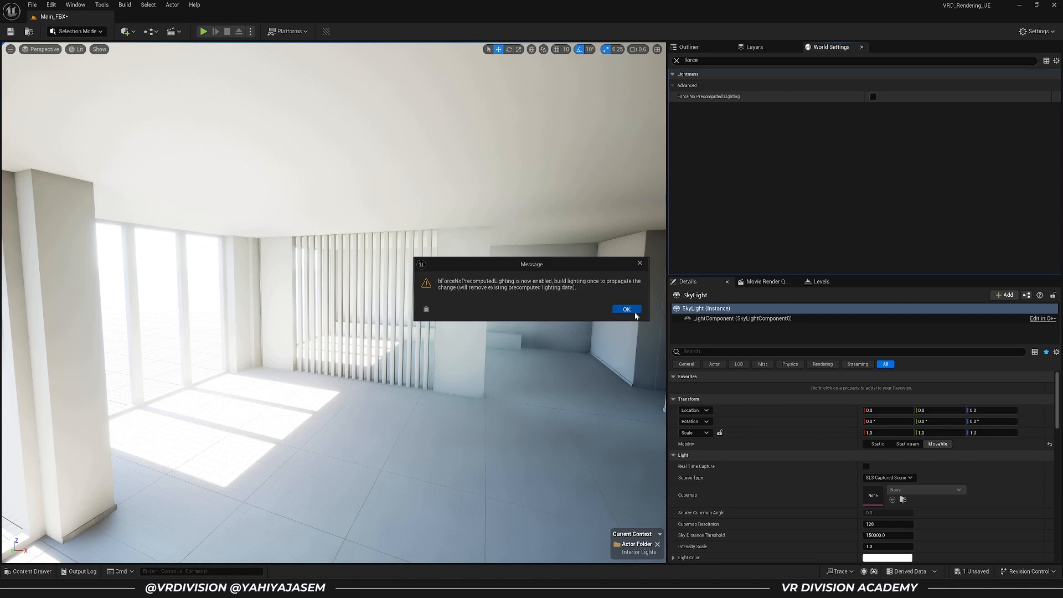
left_click(626, 309)
Run a lighting-only build of the level
left_click(124, 4)
mouse_move(171, 69)
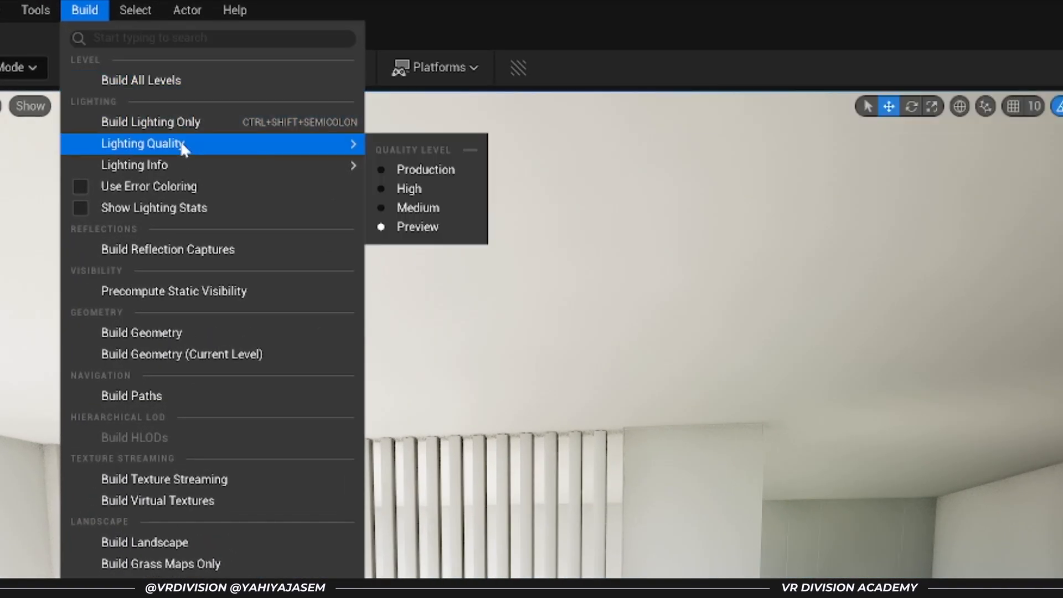
left_click(190, 123)
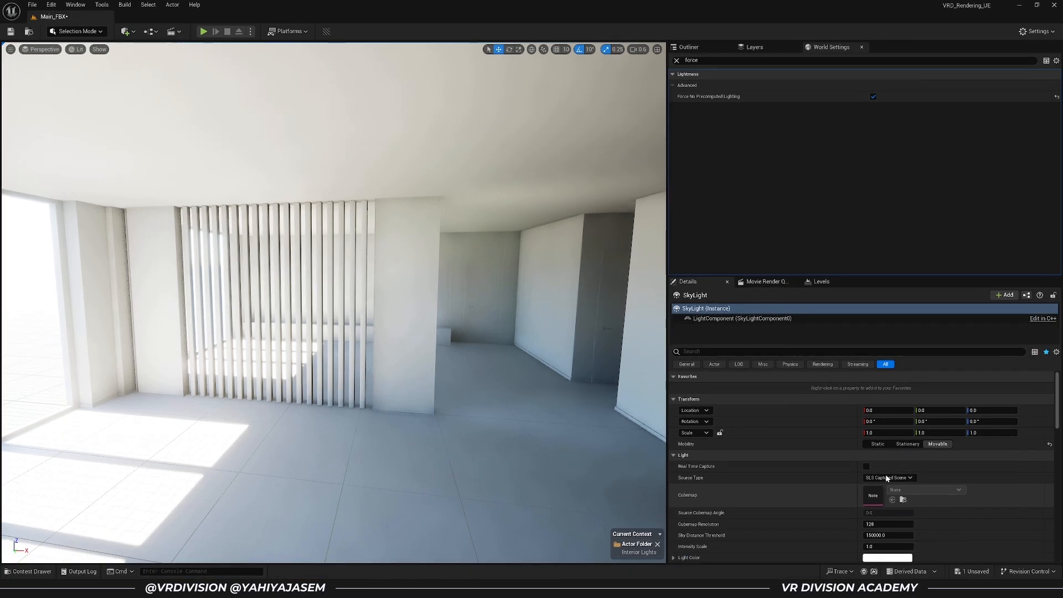
Disable Force No Precomputed Lighting in the World Settings and clear the settings search
left_click(873, 96)
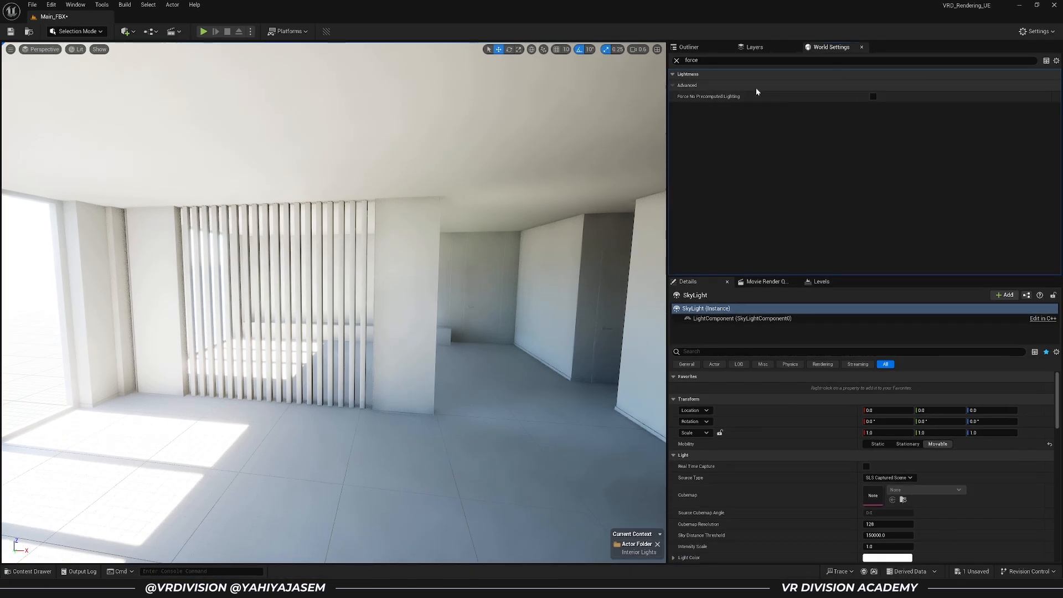
left_click(677, 60)
Place a Rect Light in the Interior Lights folder, positioned above the kitchen island extension
left_click(689, 47)
right_click_drag(587, 133, 554, 144)
left_click(727, 143)
right_click_drag(553, 194, 521, 194)
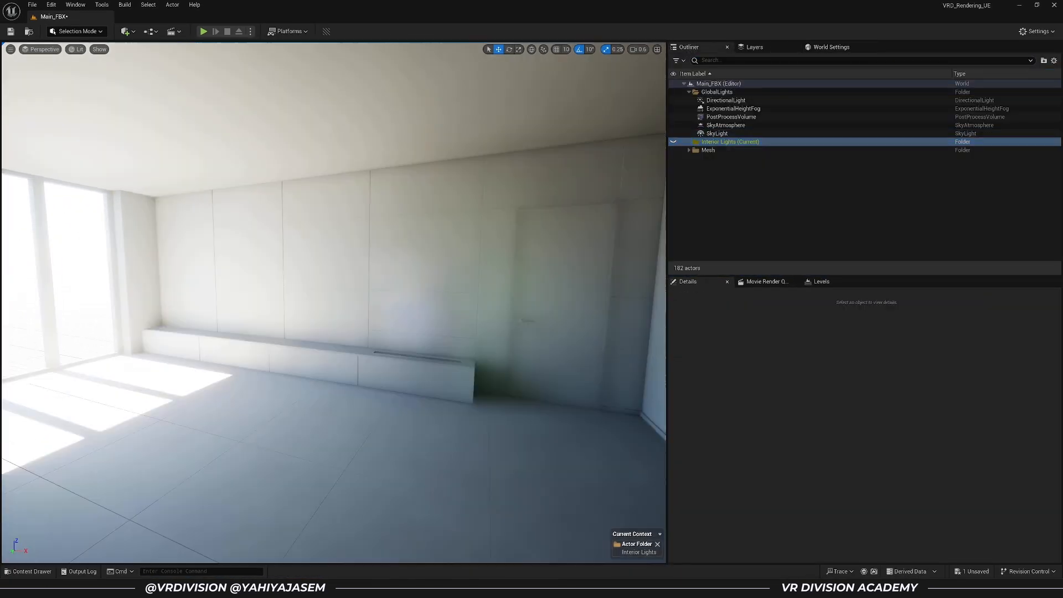
right_click_drag(427, 300, 628, 299)
key("w")
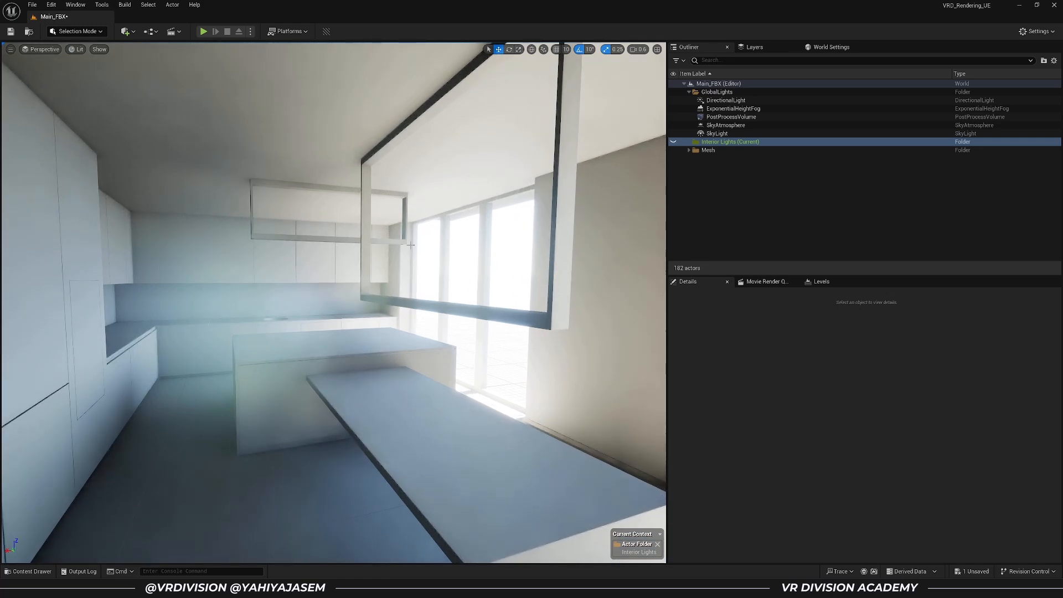
right_click_drag(316, 216, 369, 216)
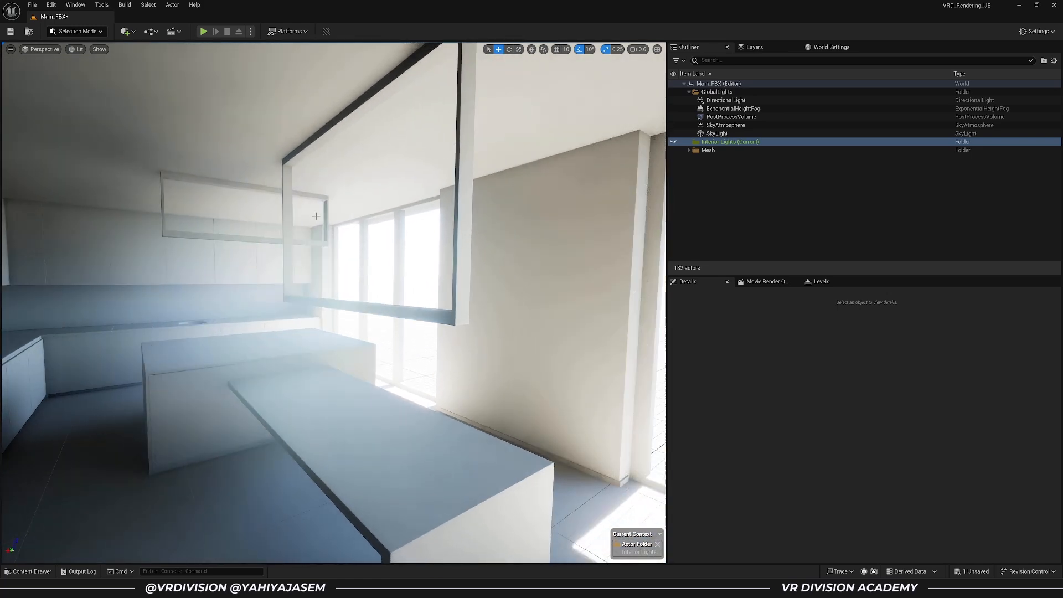
left_click(127, 32)
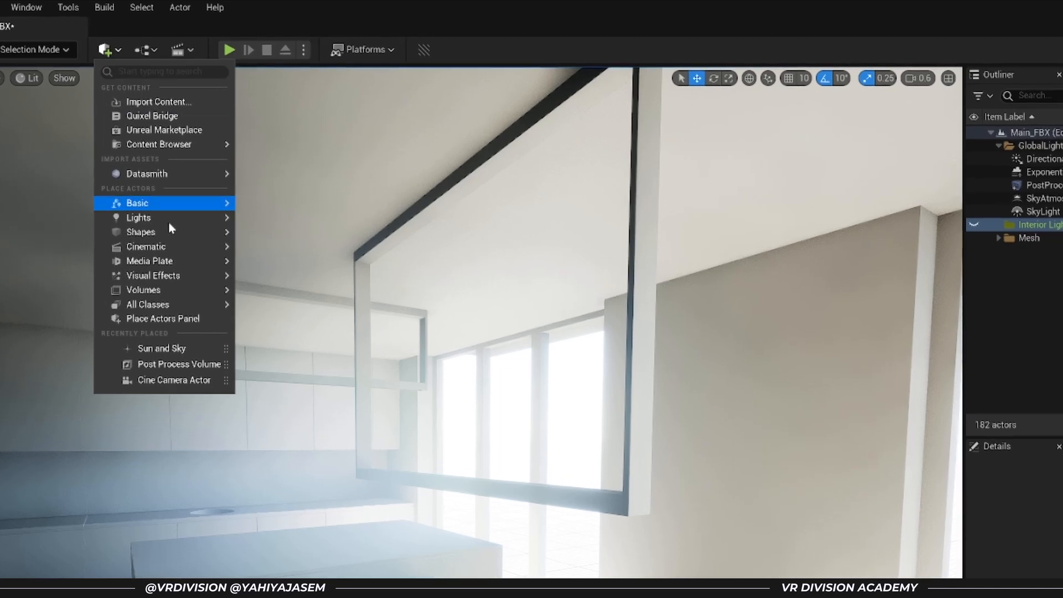
mouse_move(216, 217)
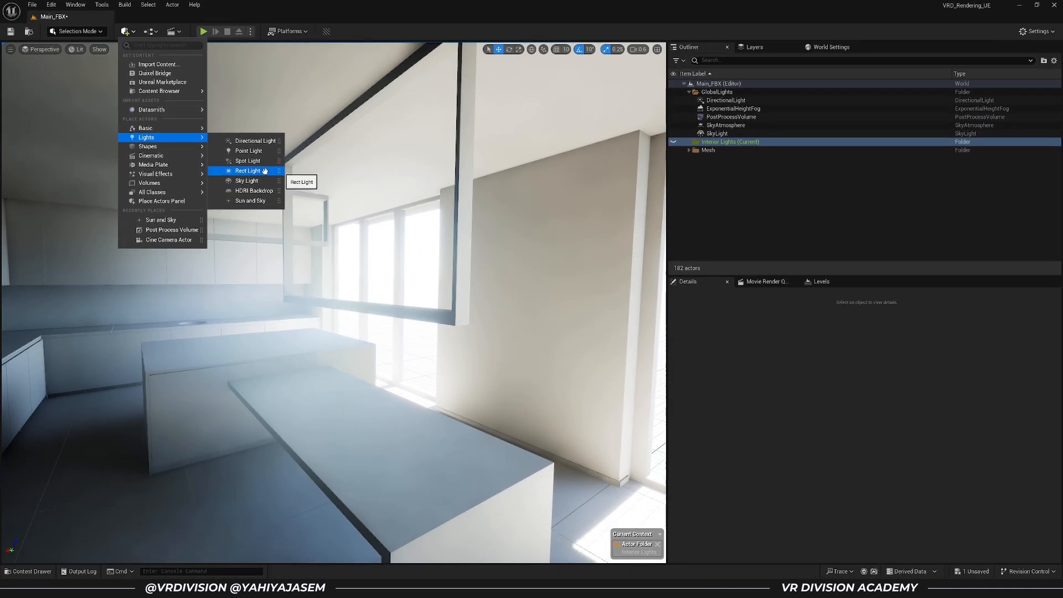
left_click(318, 271)
left_click_drag(392, 415, 388, 374)
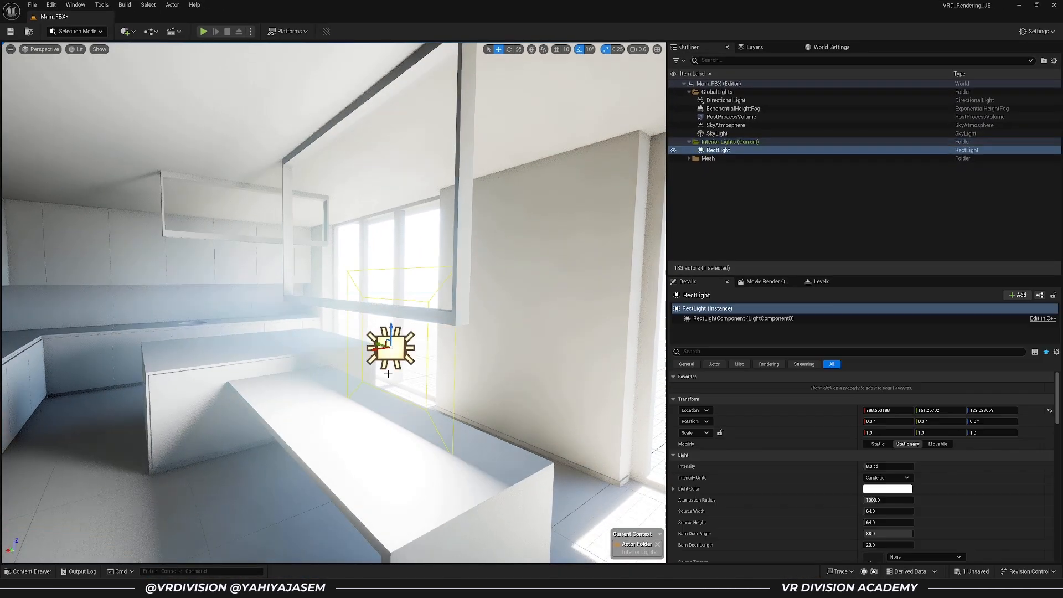
Rotate the RectLight to 180°, -90°, 180° so that it faces down onto the kitchen table
left_click_drag(373, 328, 356, 372)
right_click_drag(552, 408, 315, 406)
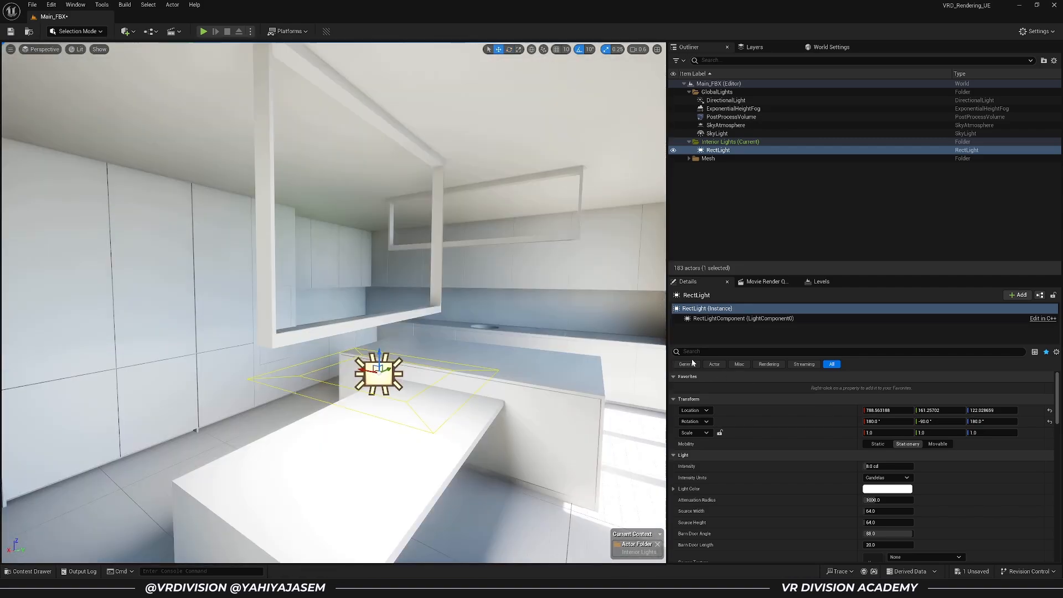
right_click_drag(429, 366, 381, 388)
Isolate the RectLight together with SM_Kitchen_Light_Mesh_002 and show both in a wireframe top view
left_click(443, 269, "ctrl")
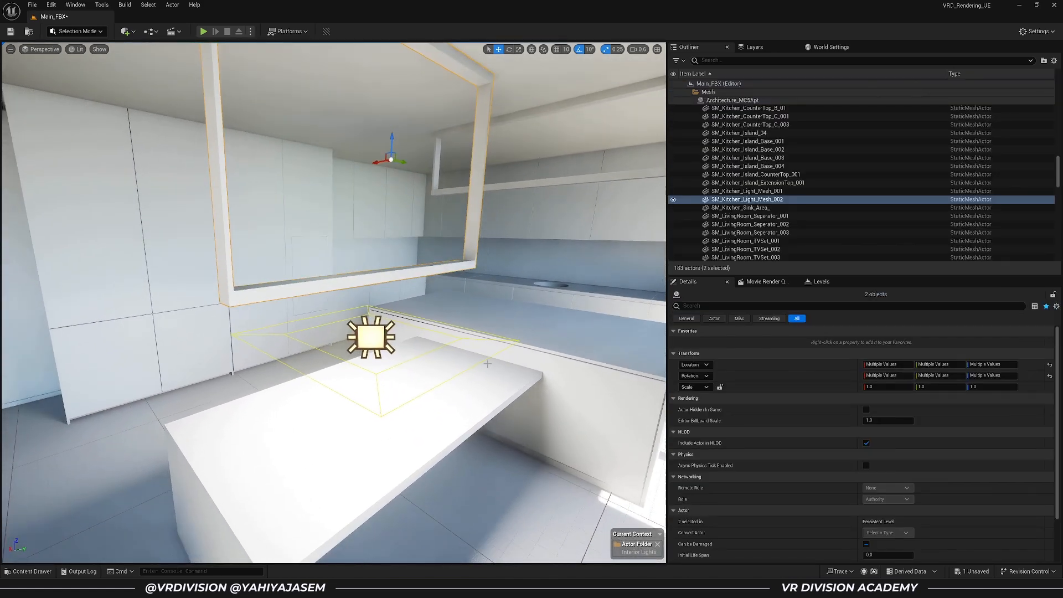
key("alt+q")
right_click_drag(487, 412, 459, 413)
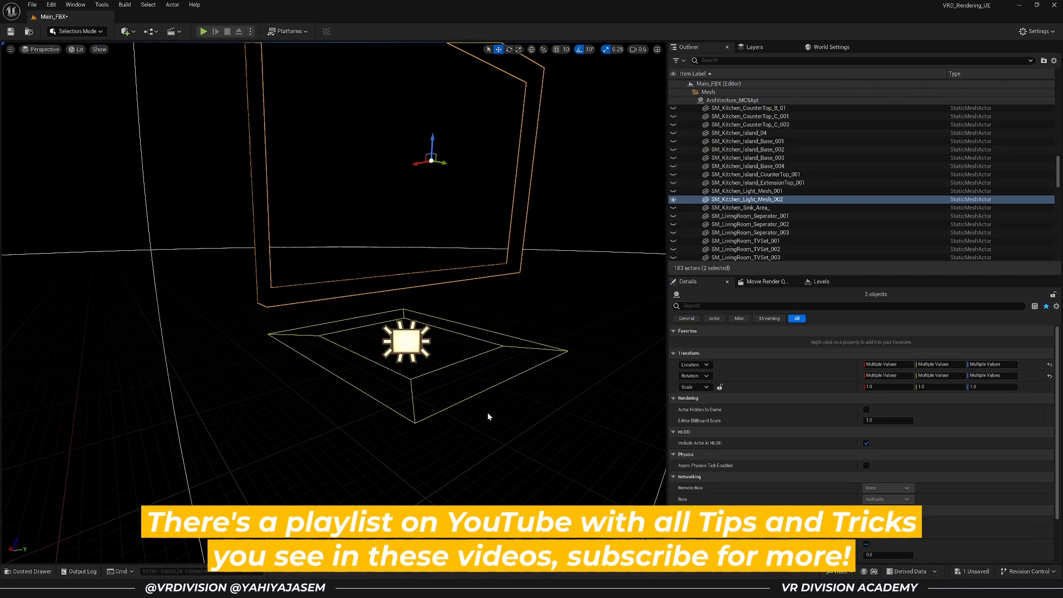
left_click(404, 346)
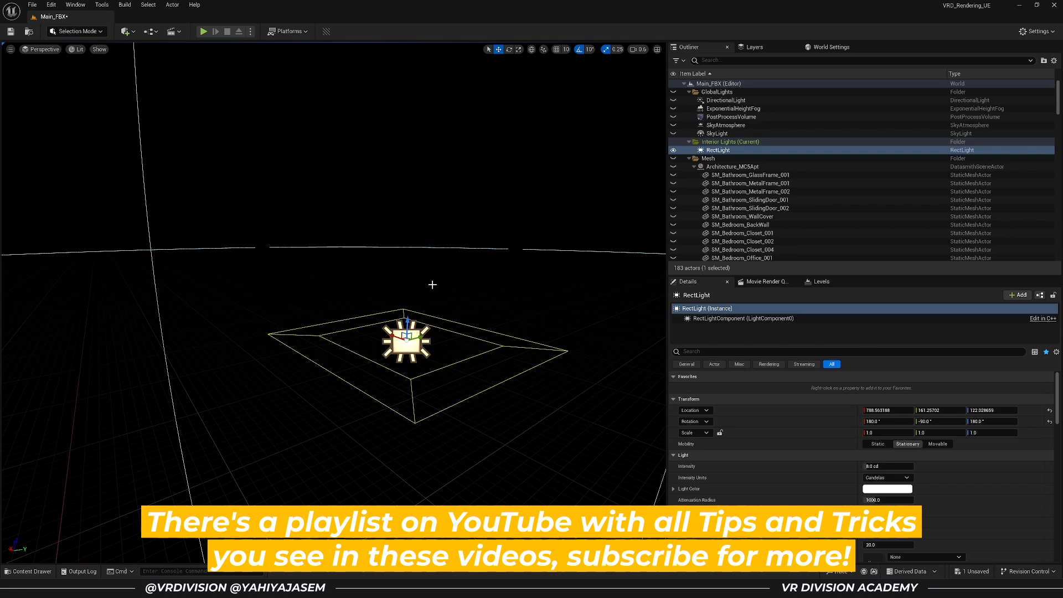
key("alt+2")
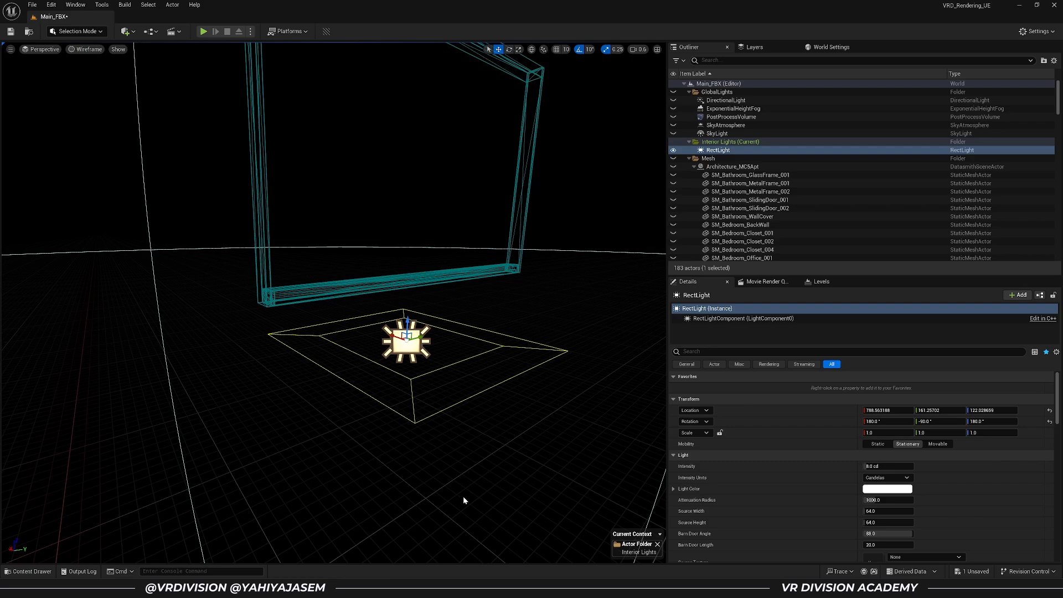
middle_click_drag(451, 414, 462, 223, "ctrl")
scroll(499, 338, "up", 8)
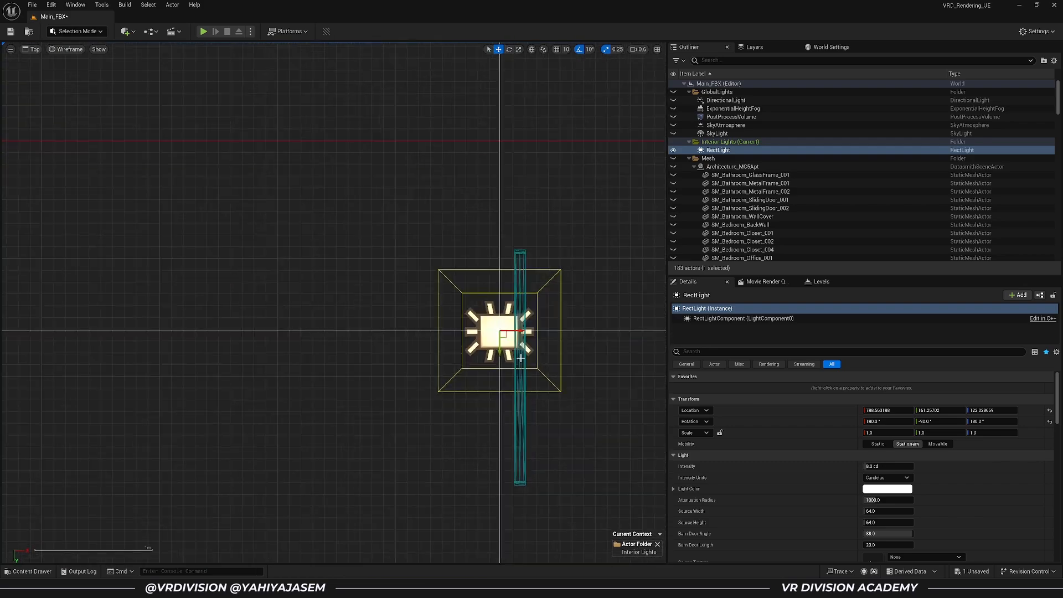
Try to centre the RectLight on the kitchen light mesh by moving it freehand, and undo the move
right_click_drag(451, 372, 383, 357)
left_click_drag(441, 328, 457, 354)
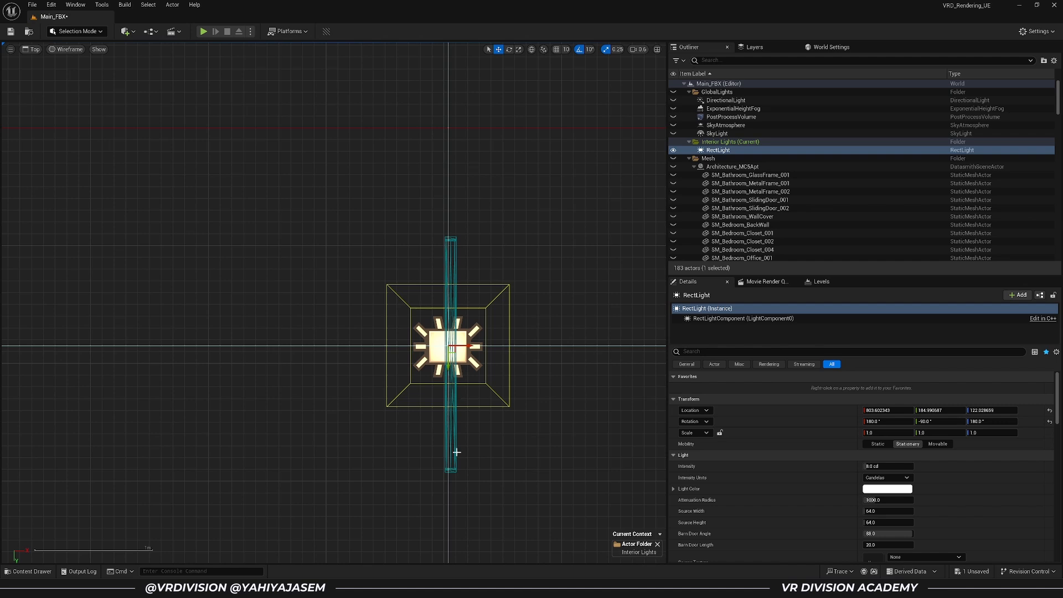
key("ctrl+z")
Copy the location of SM_Kitchen_Light_Mesh_002 and paste it into the RectLight's location
left_click(454, 254)
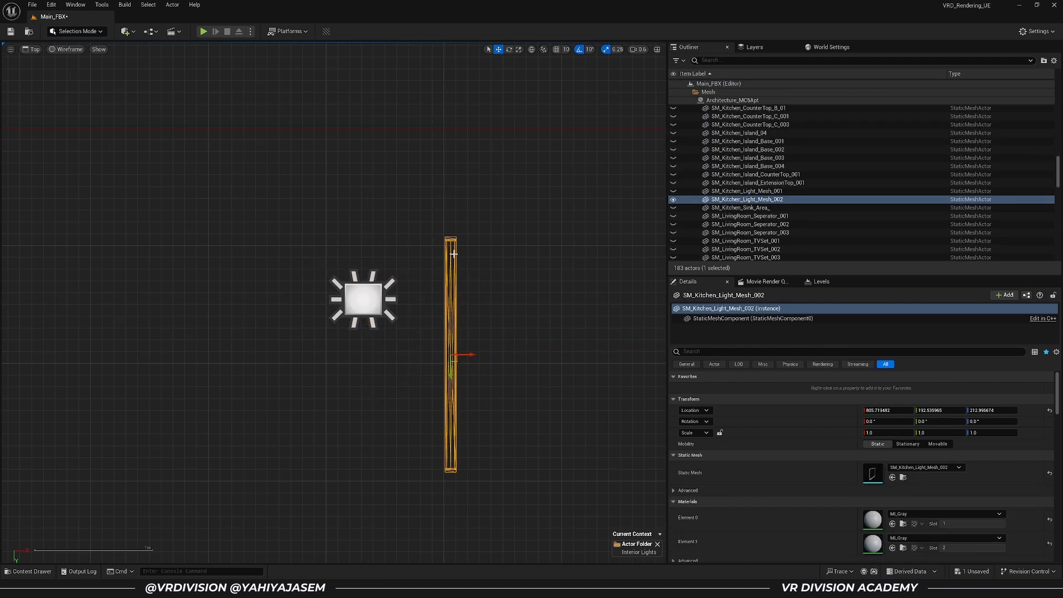
scroll(466, 357, "up", 2)
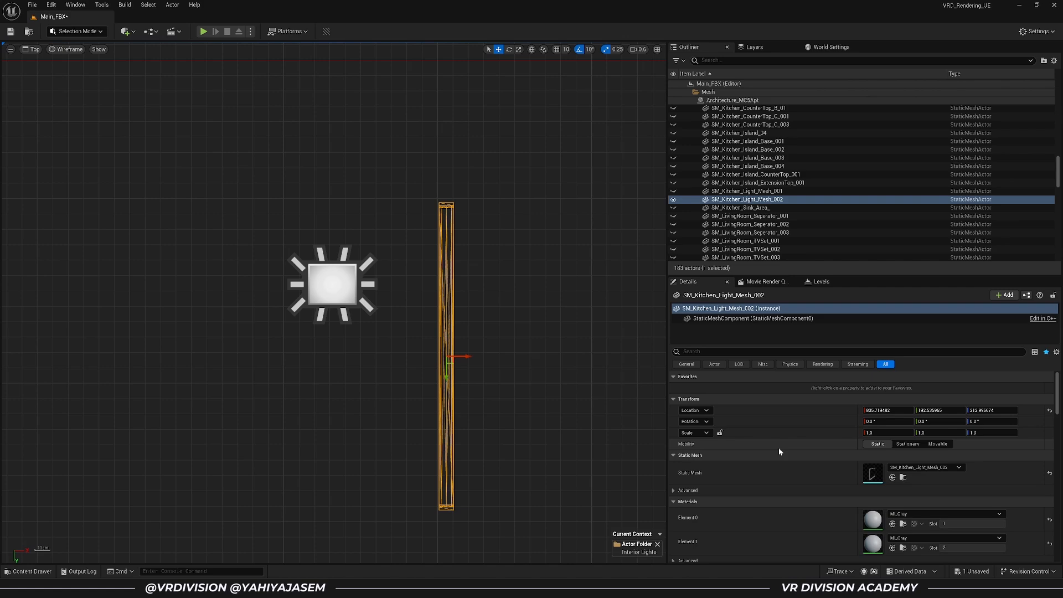
right_click(746, 413)
left_click(761, 430)
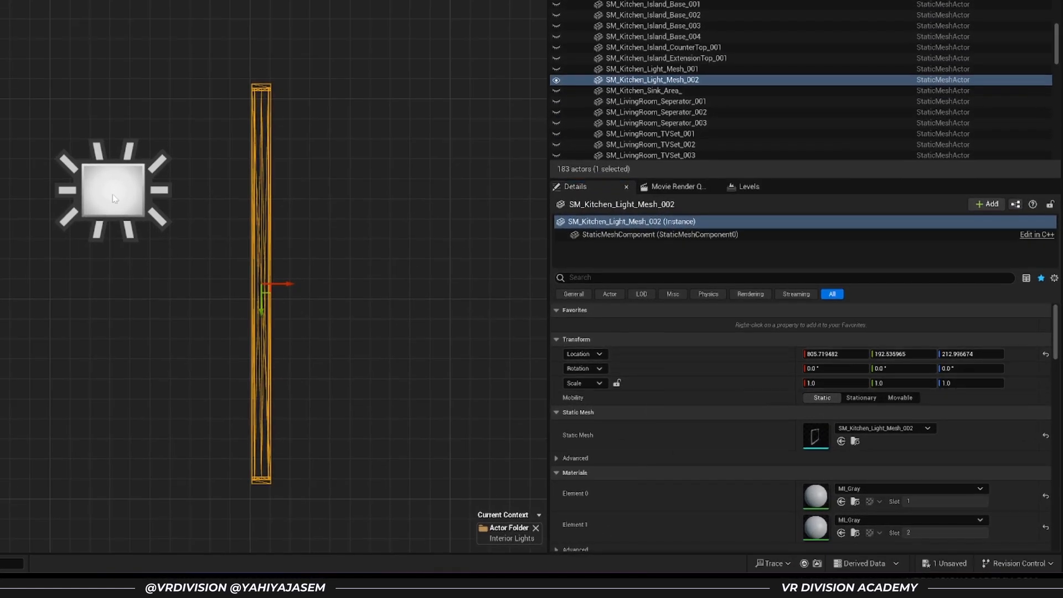
left_click(115, 200)
right_click(651, 354)
left_click(679, 381)
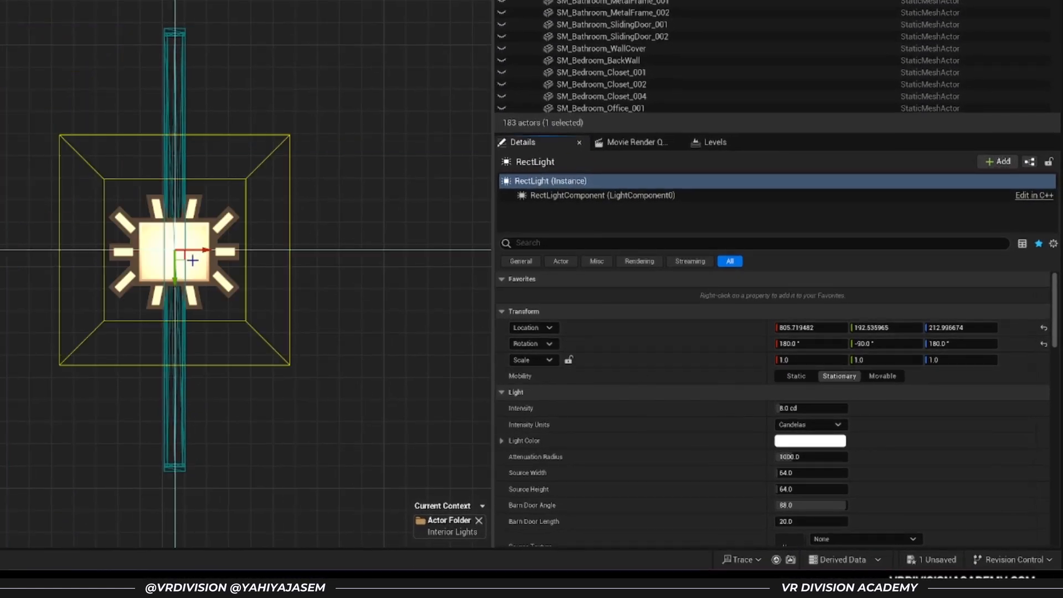
Set the RectLight's Source Width to 193, Source Height to about 5.33 and Barn Door Length to about 2
scroll(752, 444, "down", 2)
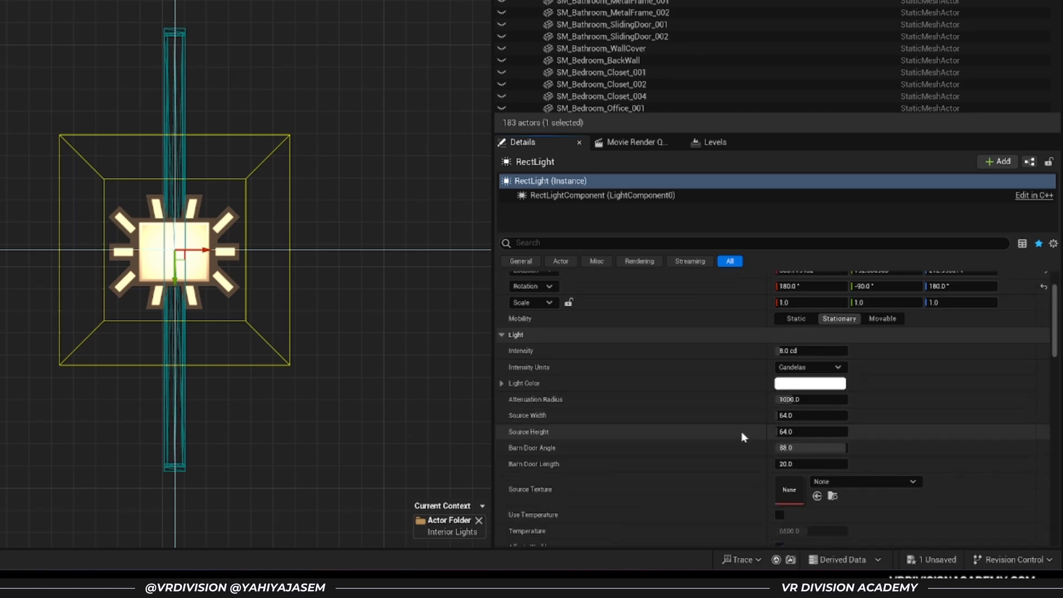
left_click_drag(781, 434, 826, 494)
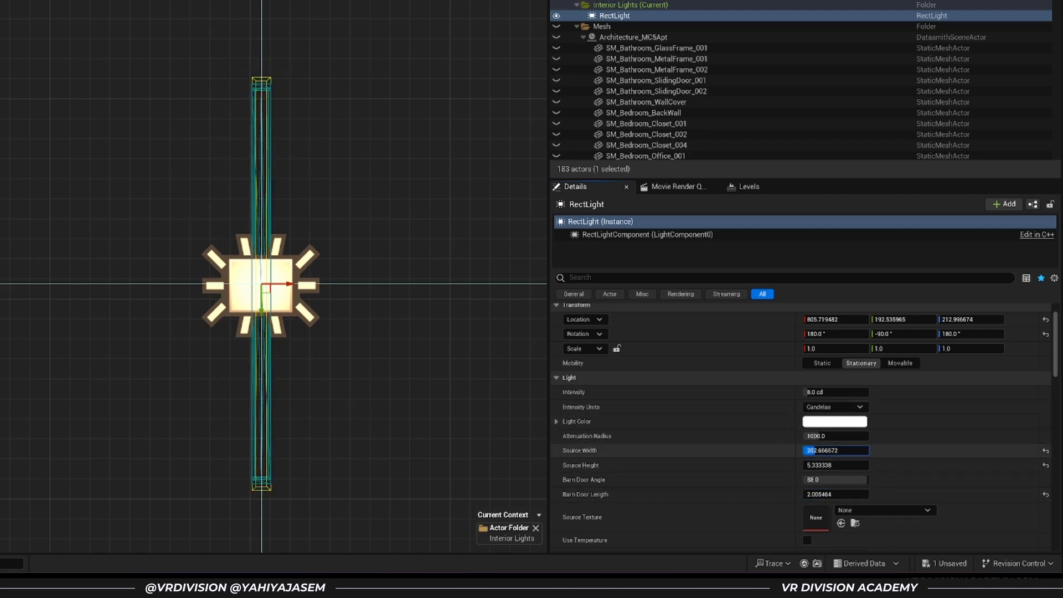
left_click_drag(817, 450, 815, 451)
Lower the RectLight to the mesh's bottom bar at a Z location of about 143.27, and return to the full lit perspective view
middle_click_drag(360, 336, 68, 302, "ctrl")
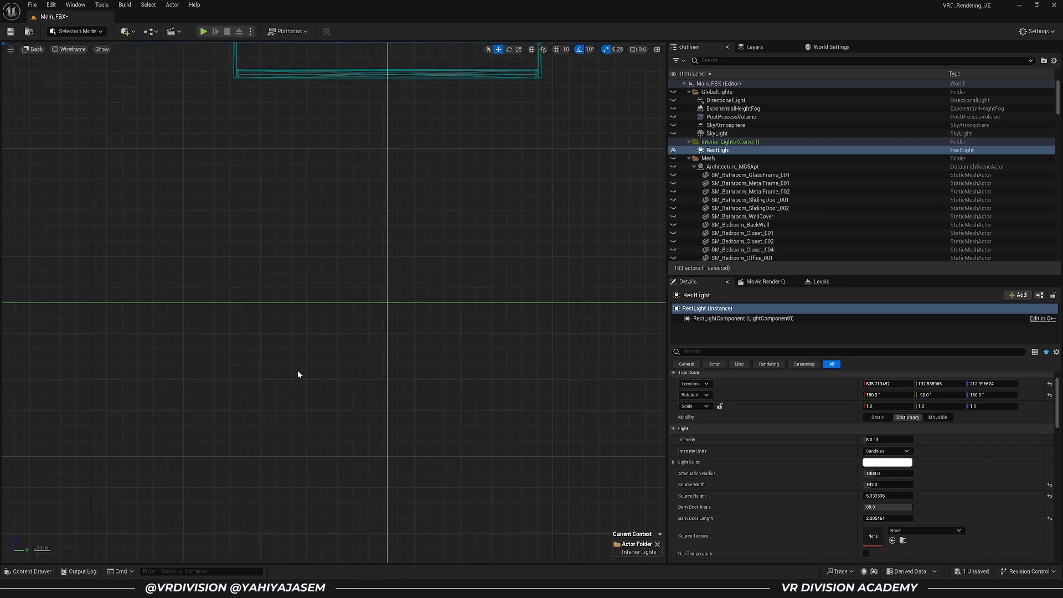
scroll(391, 244, "down", 5)
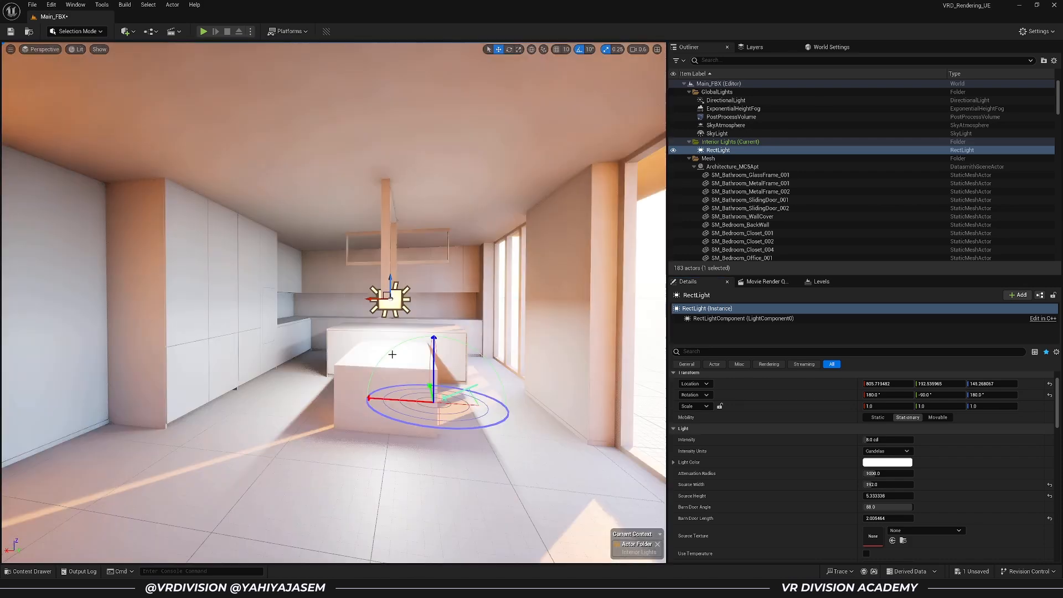
Rotate the sun down to a dusk sky so the interior light can be judged in the dark apartment
key("ctrl+l")
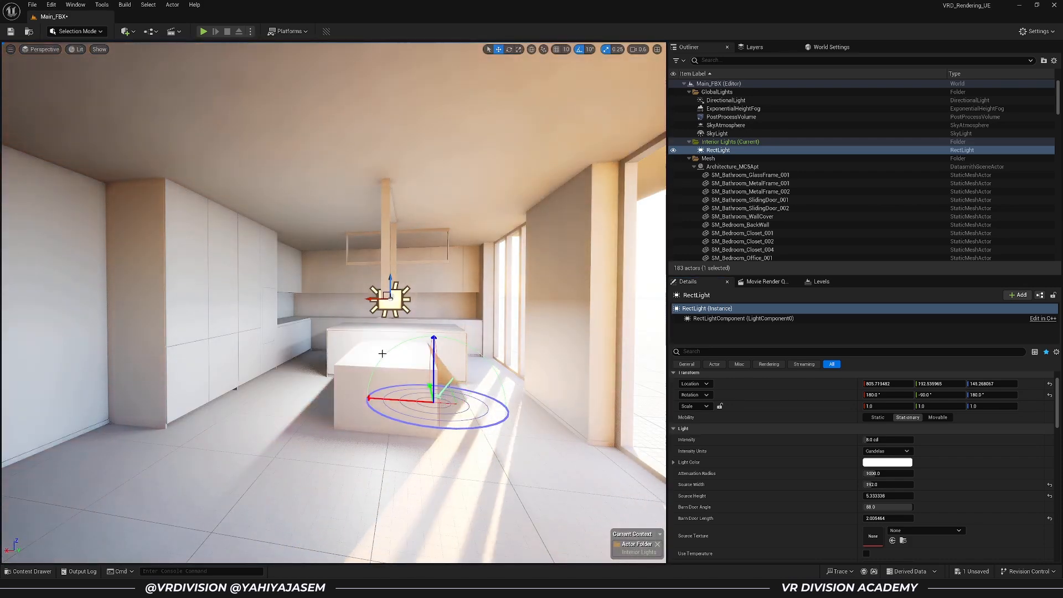
key("ctrl+l")
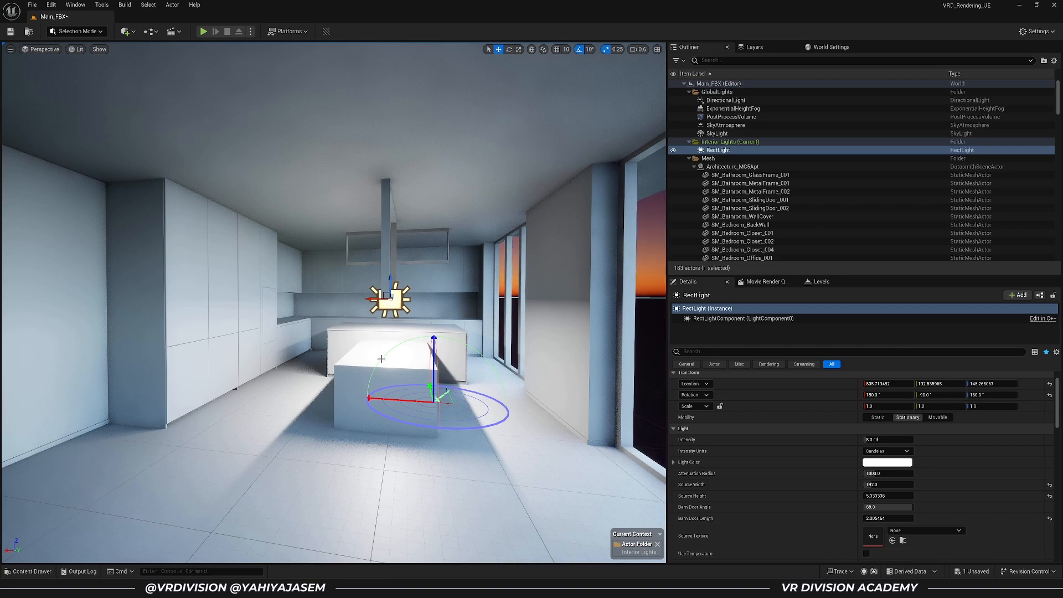
right_click_drag(334, 303, 334, 303)
right_click_drag(605, 299, 604, 298)
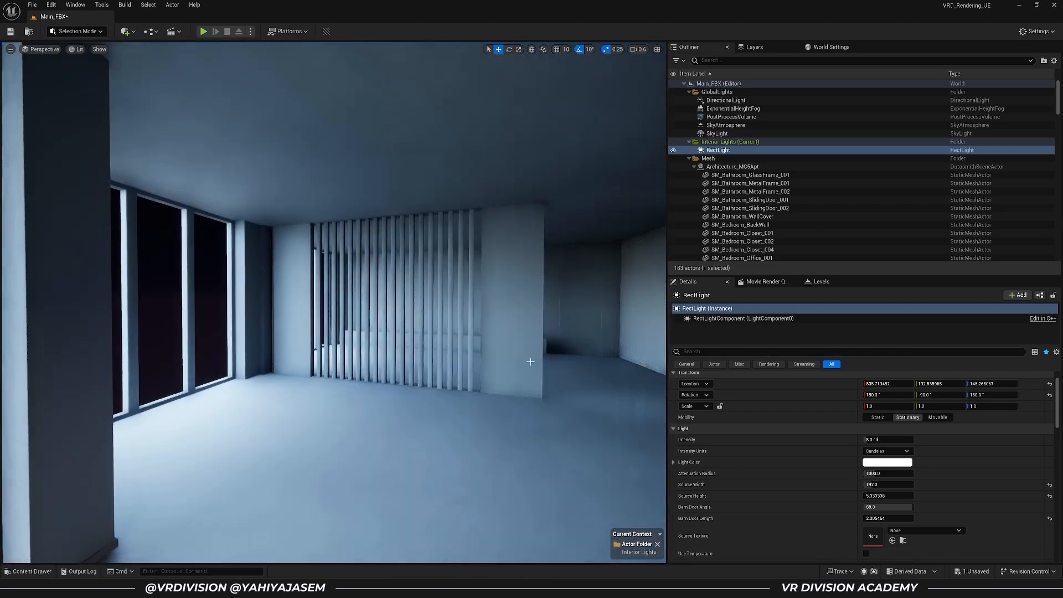
Frame the RectLight and set its Intensity to 2 cd
key("f")
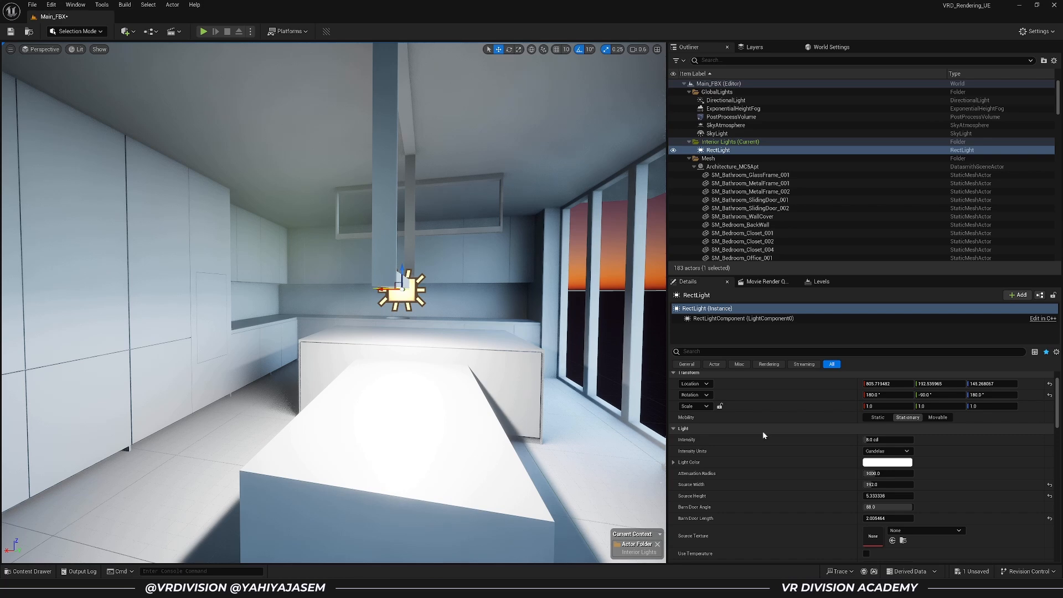
left_click(888, 439)
type("2")
key("Return")
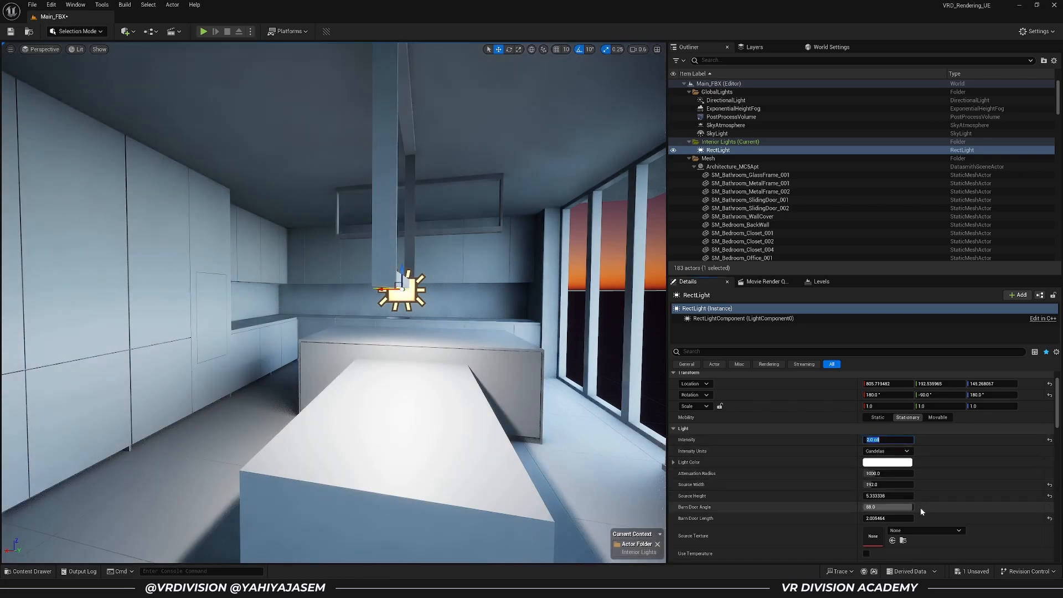
Enable Use Temperature on the RectLight and set its Temperature to 4000
scroll(908, 496, "down", 2)
left_click(888, 538)
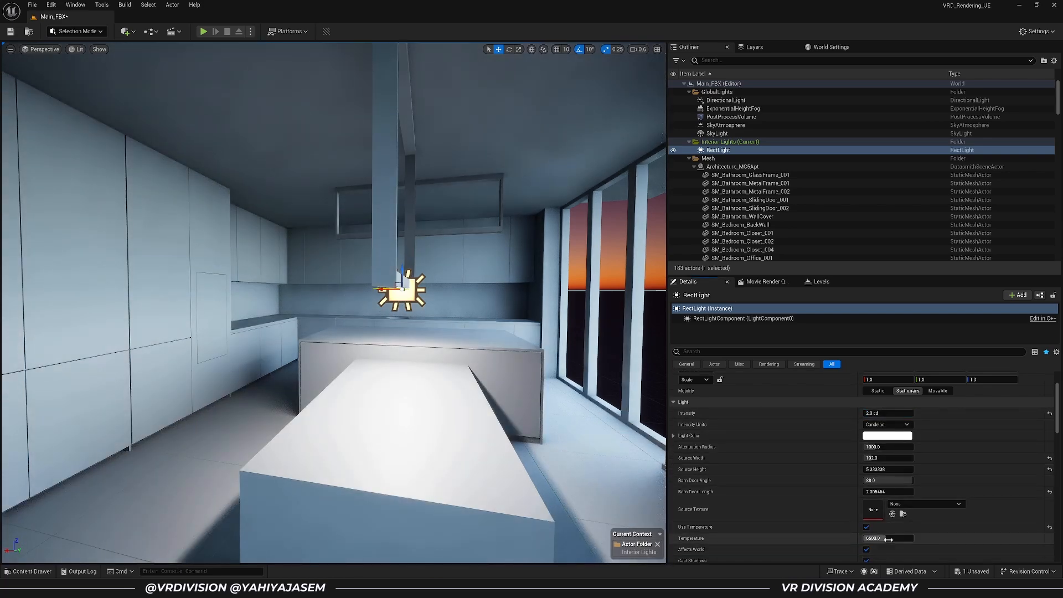
type("4000")
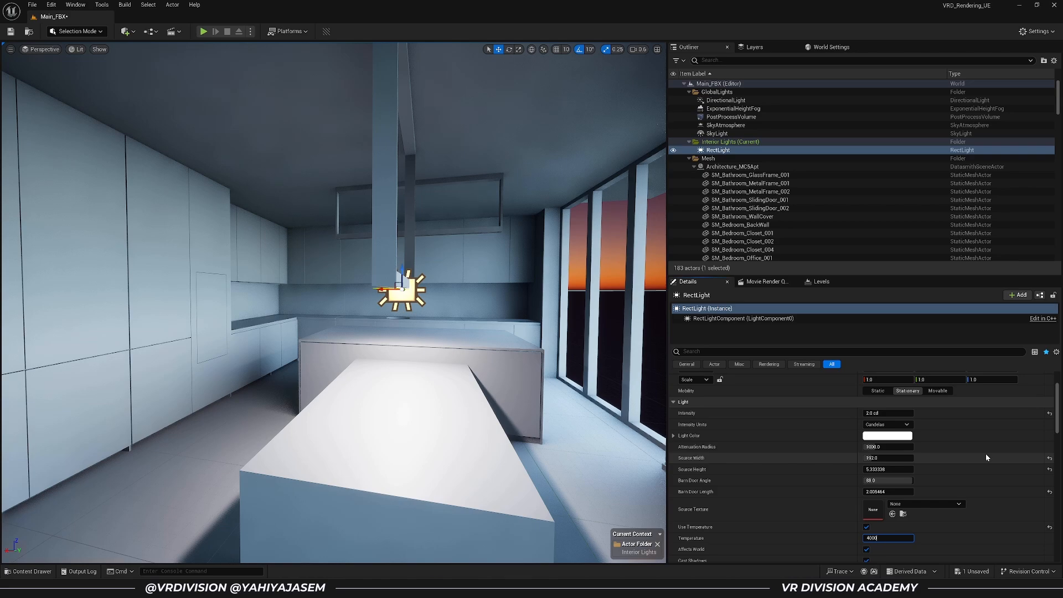
key("Return")
Paste a copy of the RectLight at the other hanging kitchen frame, SM_Kitchen_Light_Mesh_001
right_click_drag(332, 250, 265, 220)
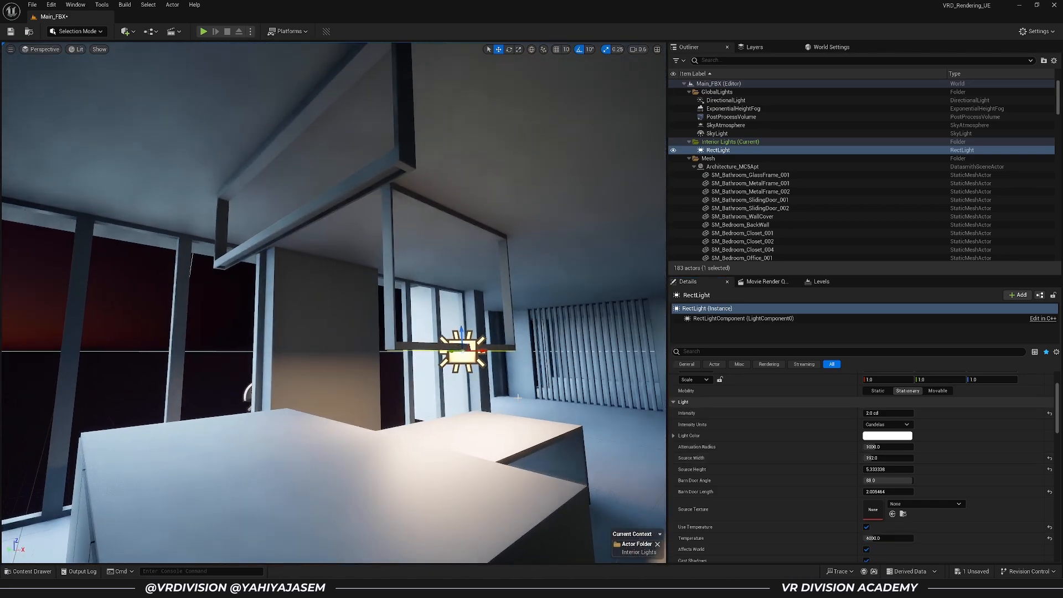
right_click(286, 233)
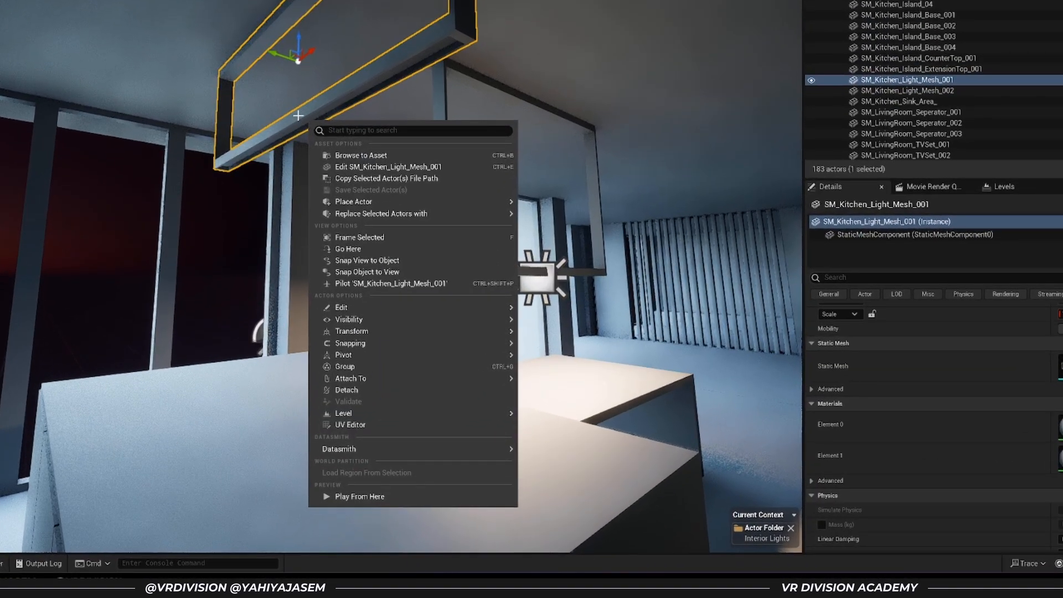
mouse_move(441, 307)
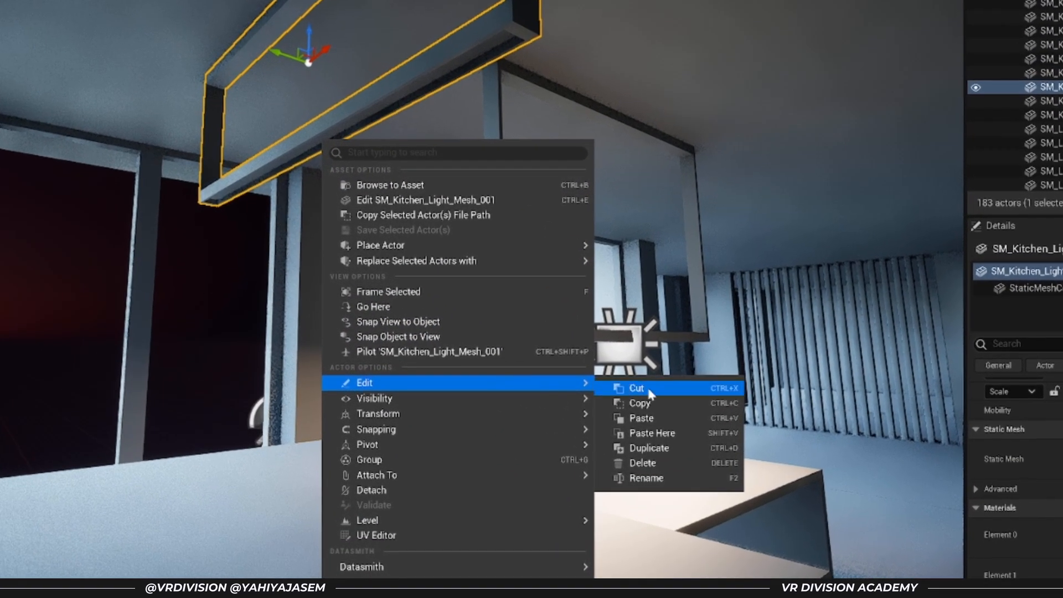
left_click(722, 439)
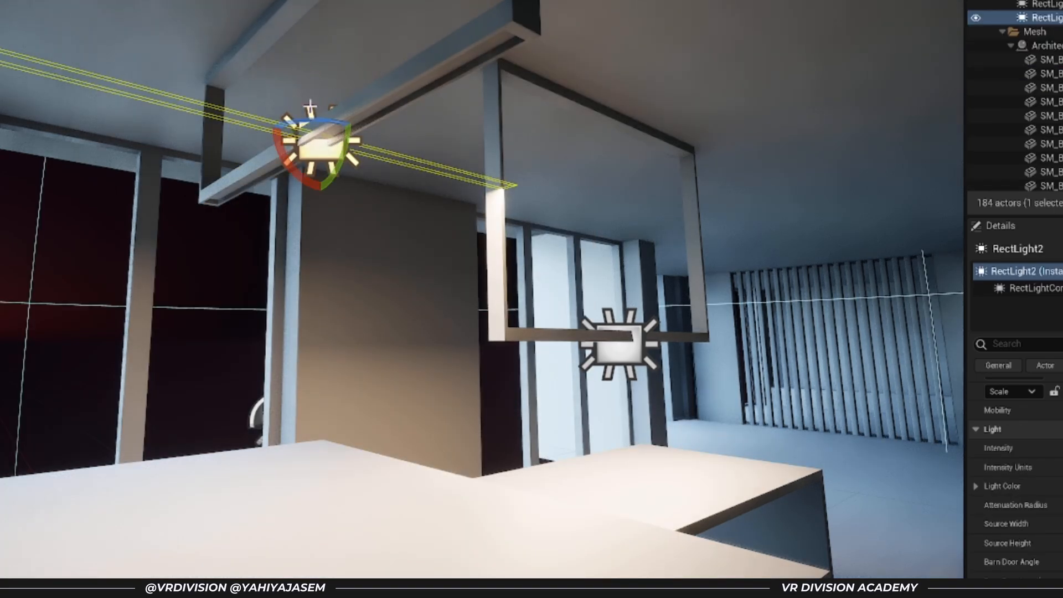
Rotate the copied rect light and move it into place along the bottom bar of SM_Kitchen_Light_Mesh_001
left_click_drag(328, 115, 325, 122)
key("w")
mouse_move(326, 123)
right_mouse_down()
mouse_move(297, 121)
mouse_move(332, 122)
mouse_move(315, 122)
right_mouse_up()
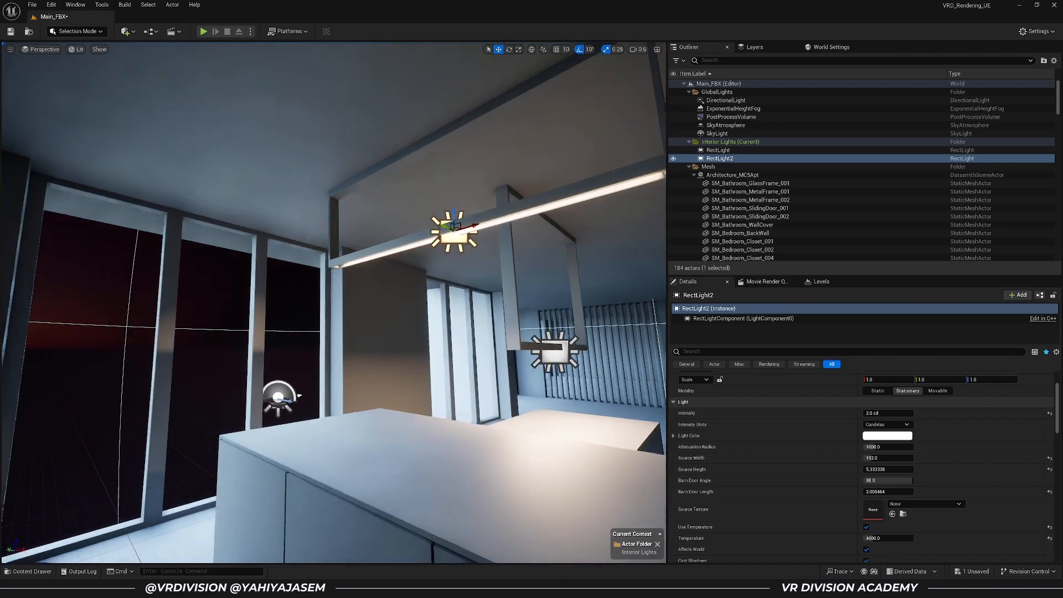
right_click_drag(368, 257, 335, 275)
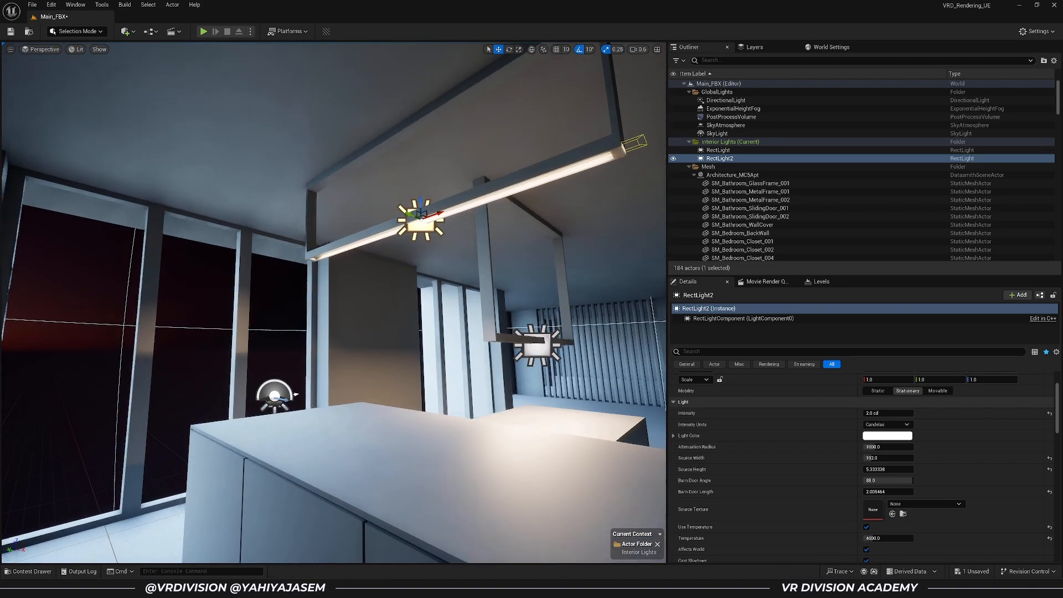
scroll(344, 272, "down", 5)
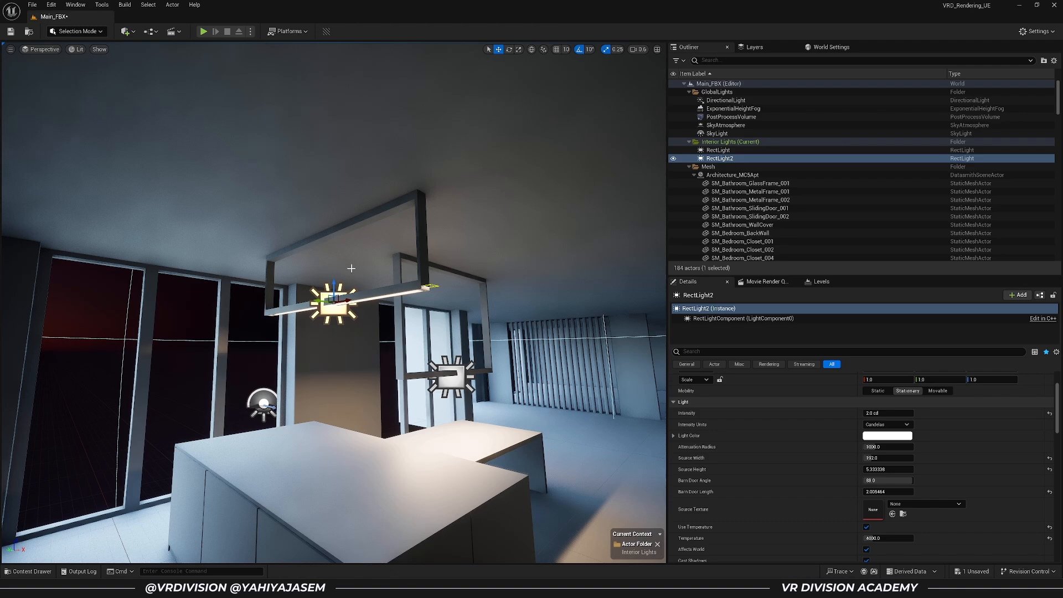
Examine the rectangular light strip in the pendant frame above the kitchen island from several angles
left_click_drag(344, 271, 273, 271, "alt")
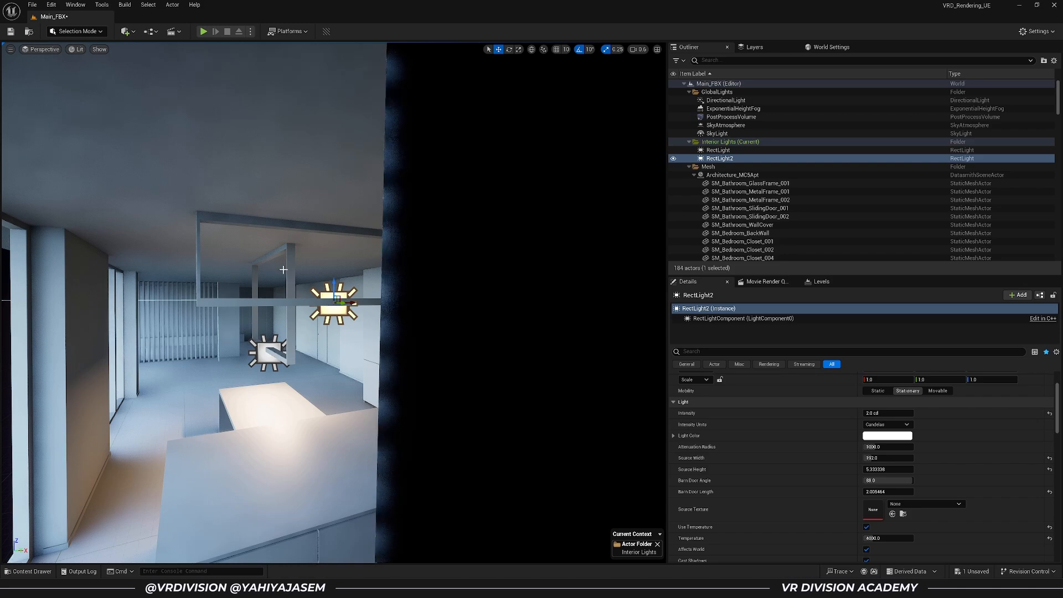
right_click_drag(273, 272, 354, 272, "alt")
left_click_drag(355, 272, 587, 238, "alt")
right_click_drag(587, 238, 532, 238, "alt")
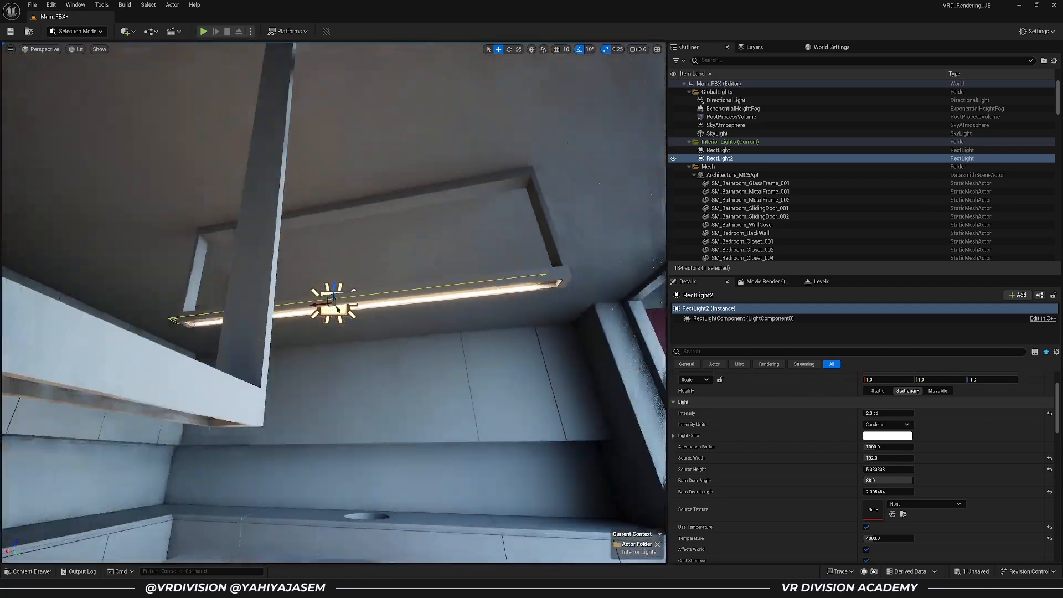
left_click_drag(532, 238, 358, 308, "alt")
key("Escape")
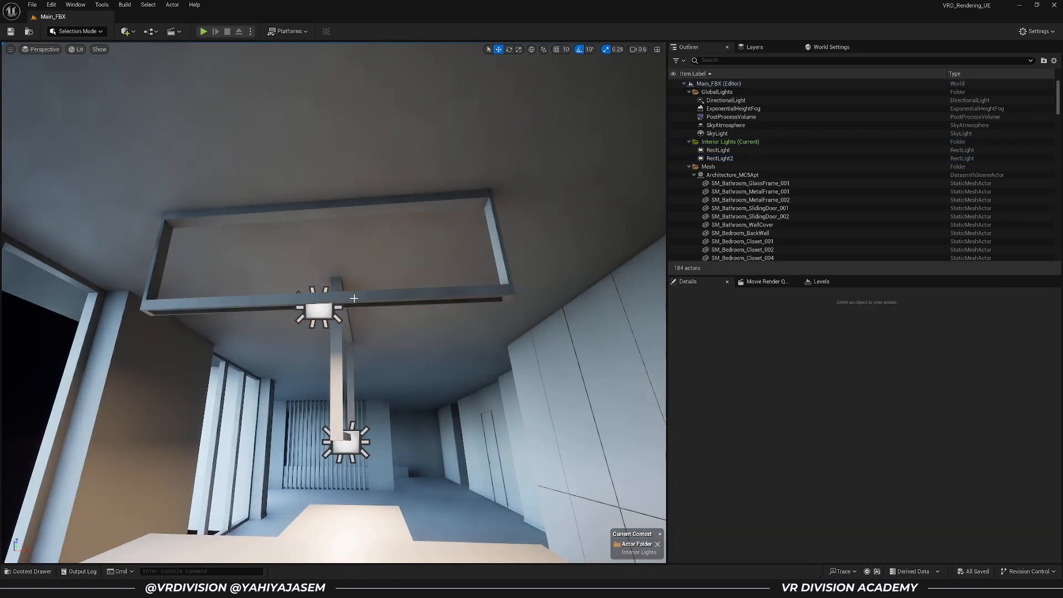
Rename the Main_FBX level in the VRD_Tut_Lighting Levels folder to MC5_Tutorial
right_click_drag(131, 113, 188, 156)
key("ctrl+space")
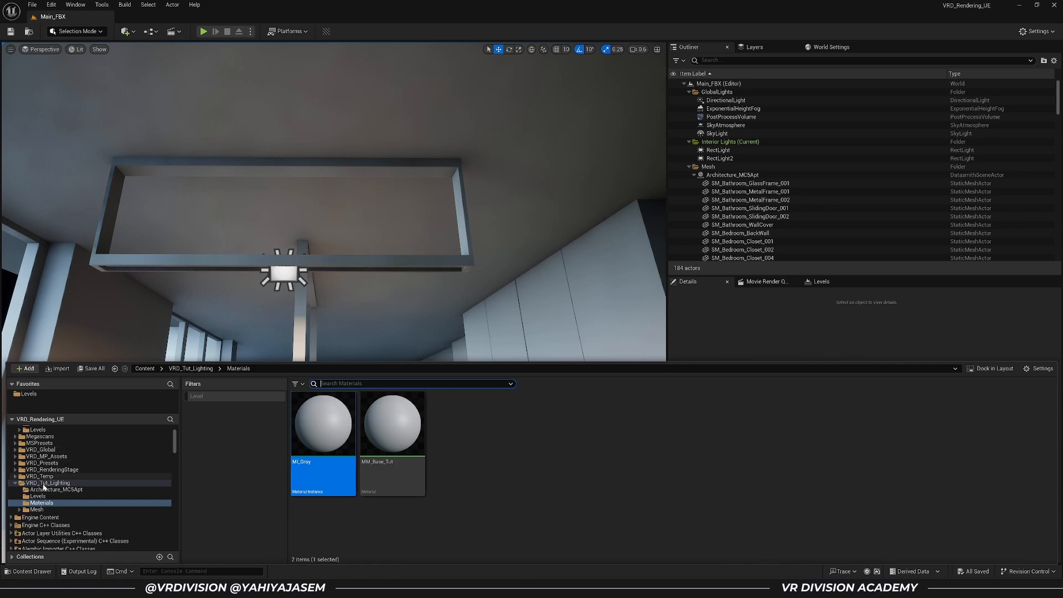
left_click(40, 496)
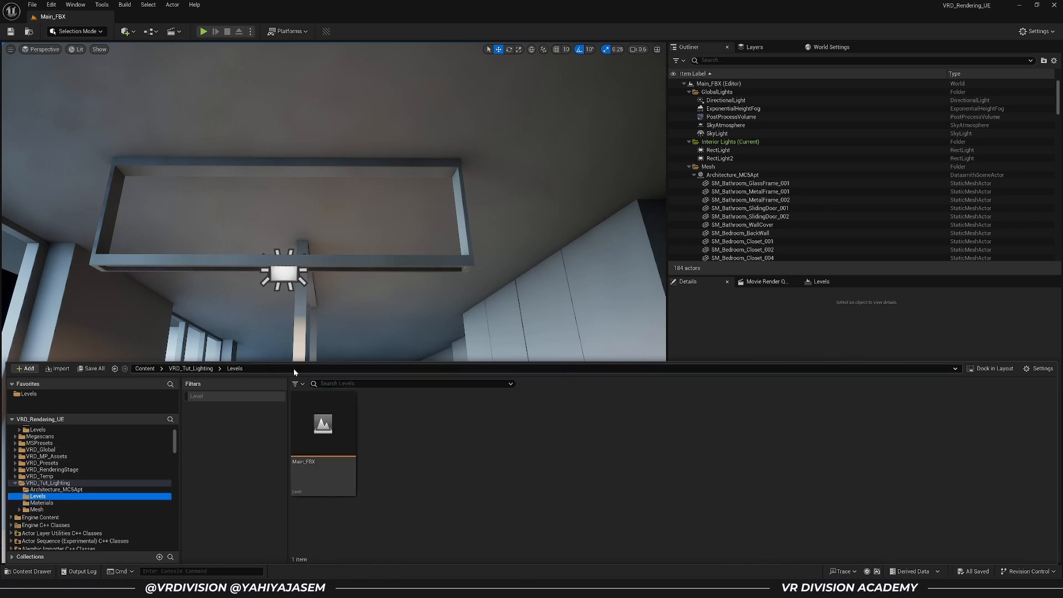
left_click(323, 432)
key("F2")
type("MC5")
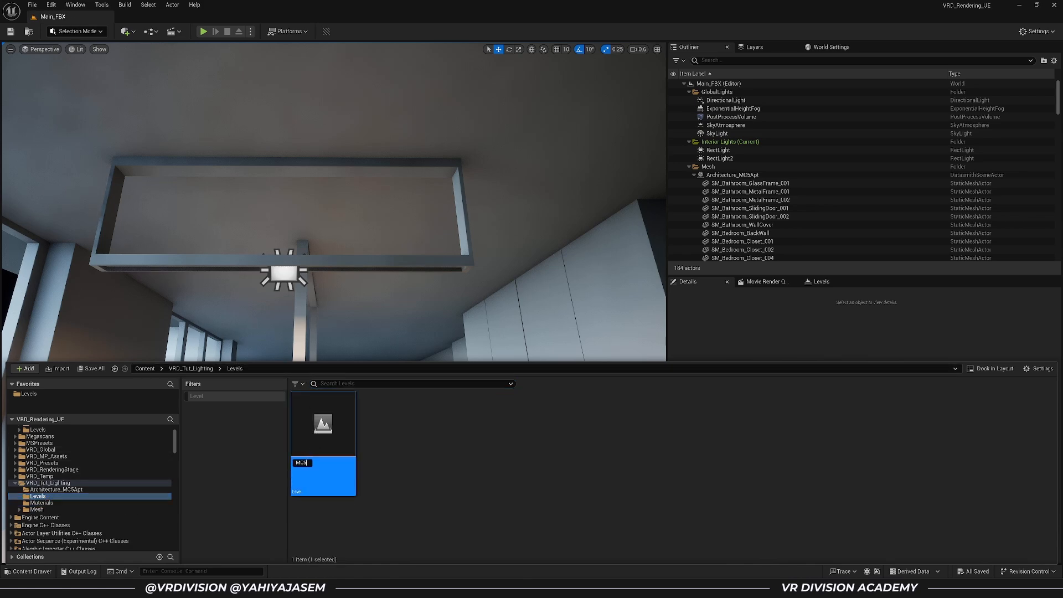
type("_Tutorial")
key("Return")
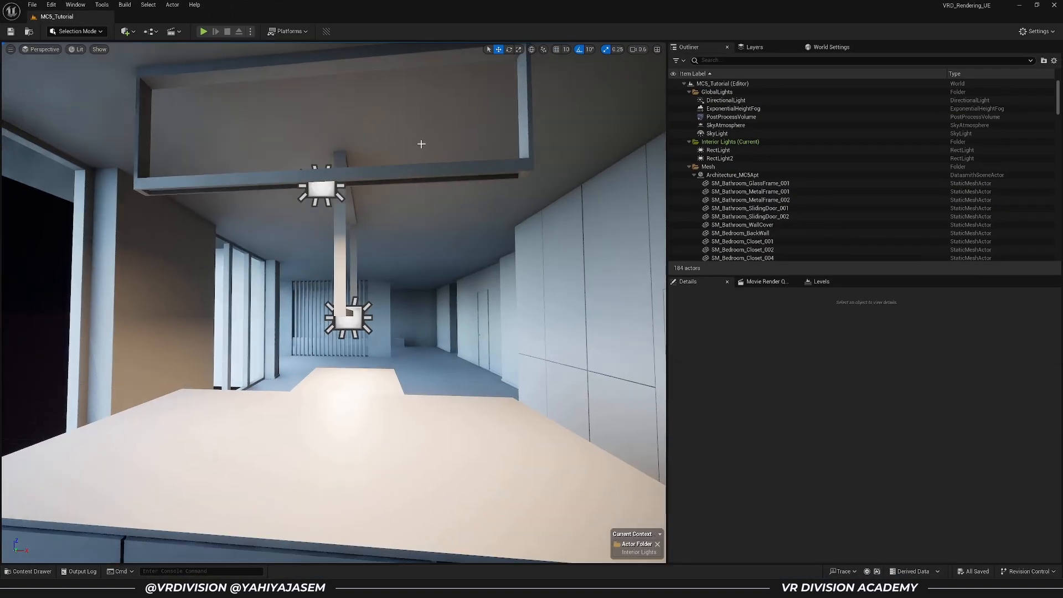
Add a point light in front of the kitchen backsplash, between the upper cabinets and the countertop
key("w")
right_click_drag(409, 244, 417, 232)
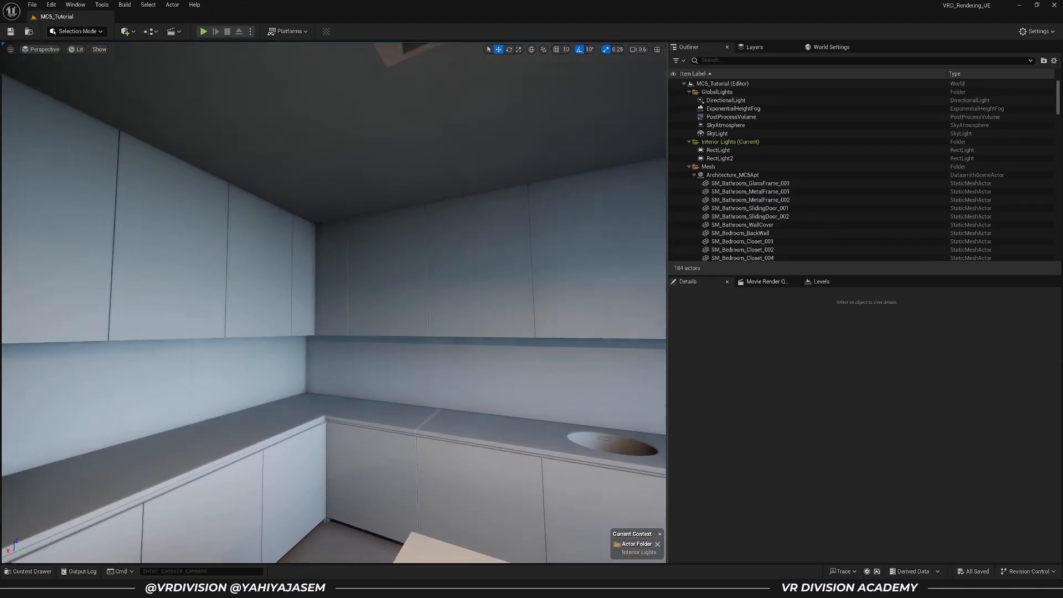
mouse_move(361, 135)
right_mouse_down()
mouse_move(499, 99)
mouse_move(362, 135)
right_mouse_up()
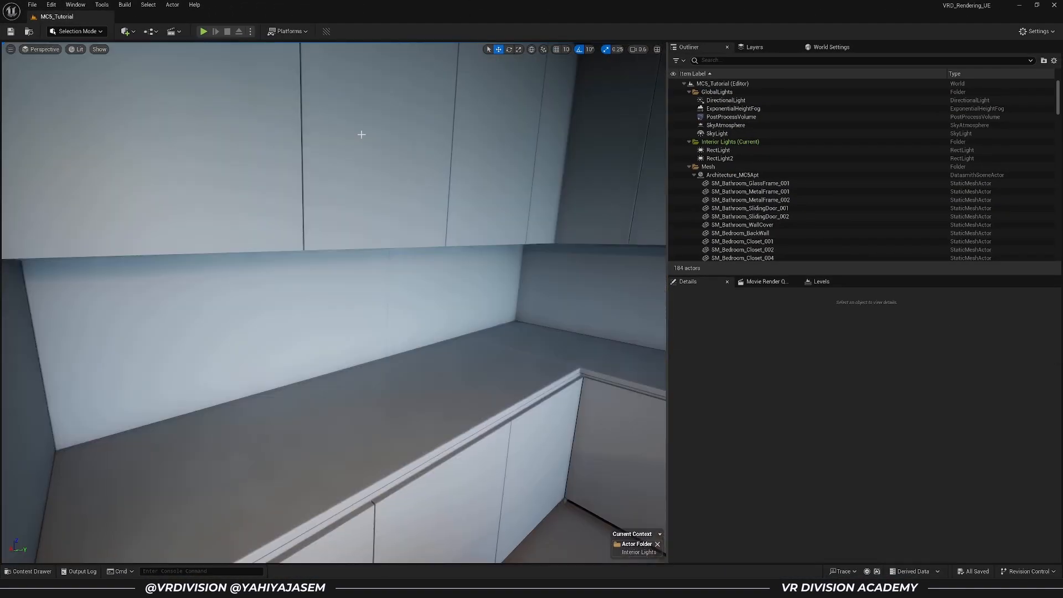
left_click(127, 33)
mouse_move(147, 137)
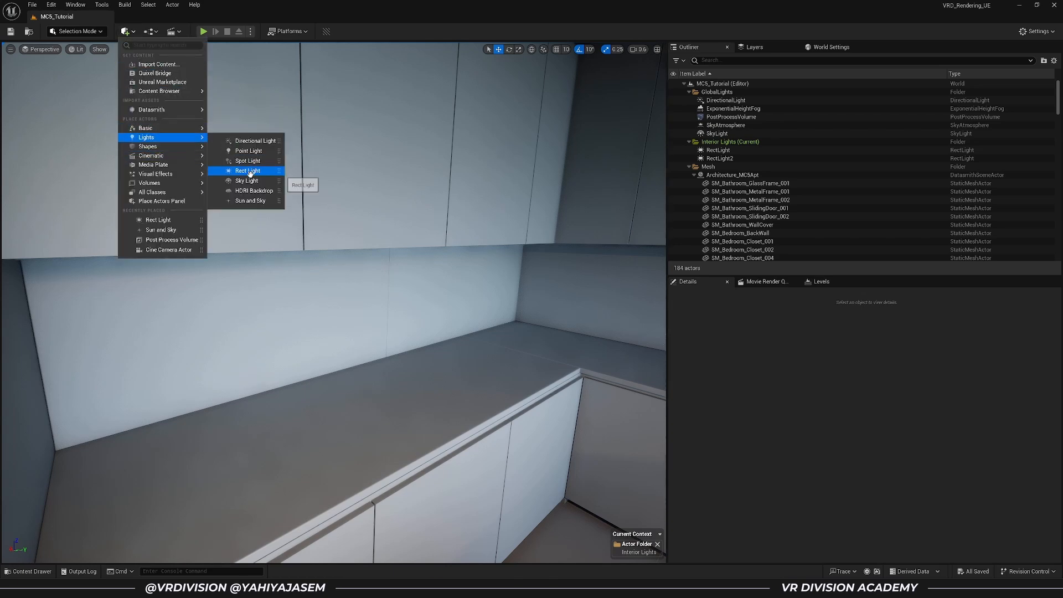
left_click(256, 151)
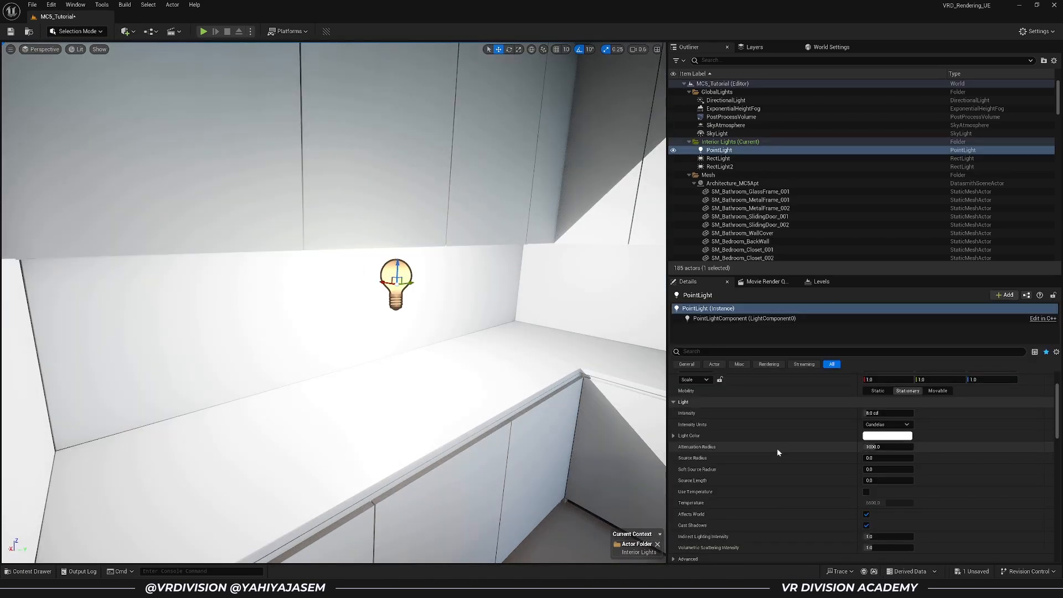
key("f")
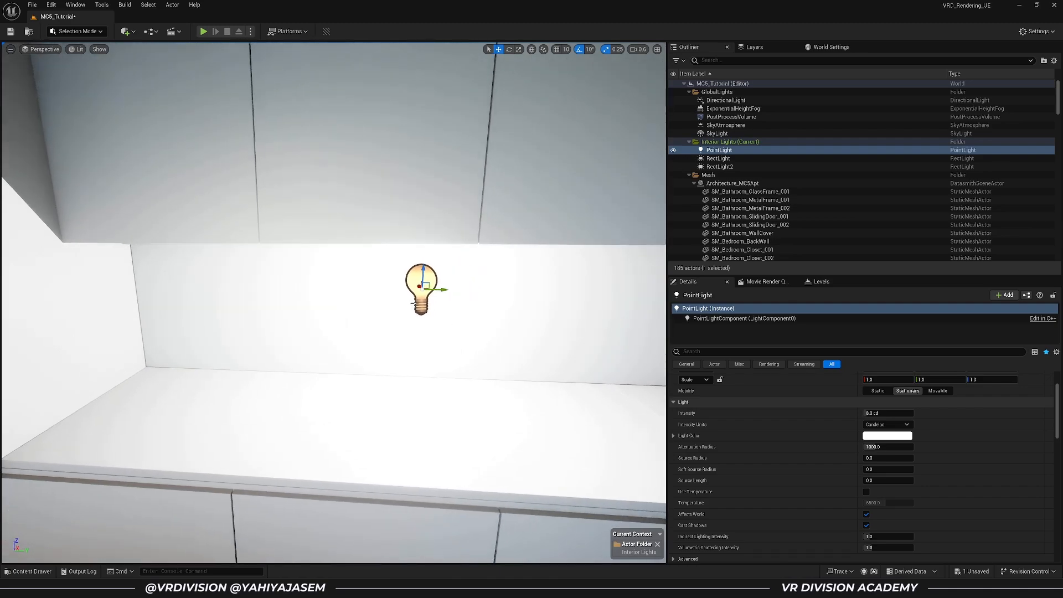
mouse_move(332, 302)
right_mouse_down()
mouse_move(183, 304)
mouse_move(316, 302)
right_mouse_up()
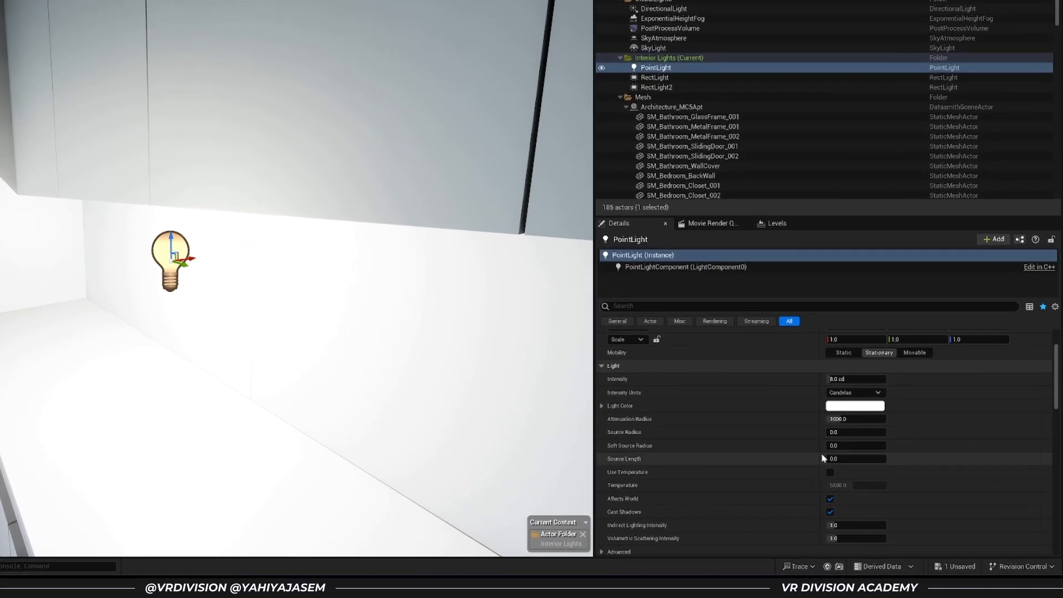
Set the point light's source radius to 3 and its source length to 300
left_click_drag(828, 458, 829, 433)
left_click(829, 433)
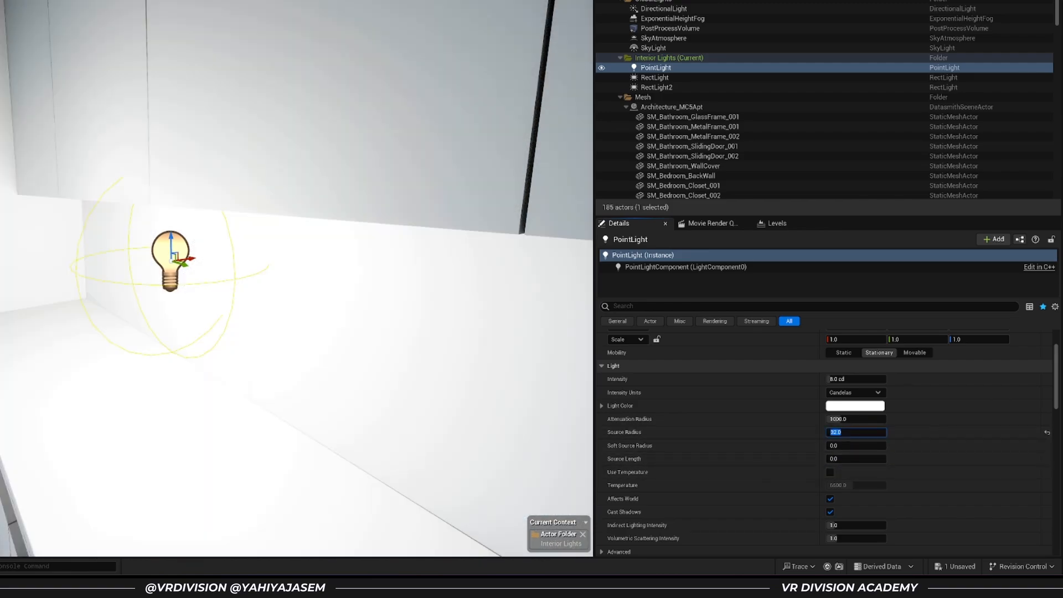
type("3")
key("Return")
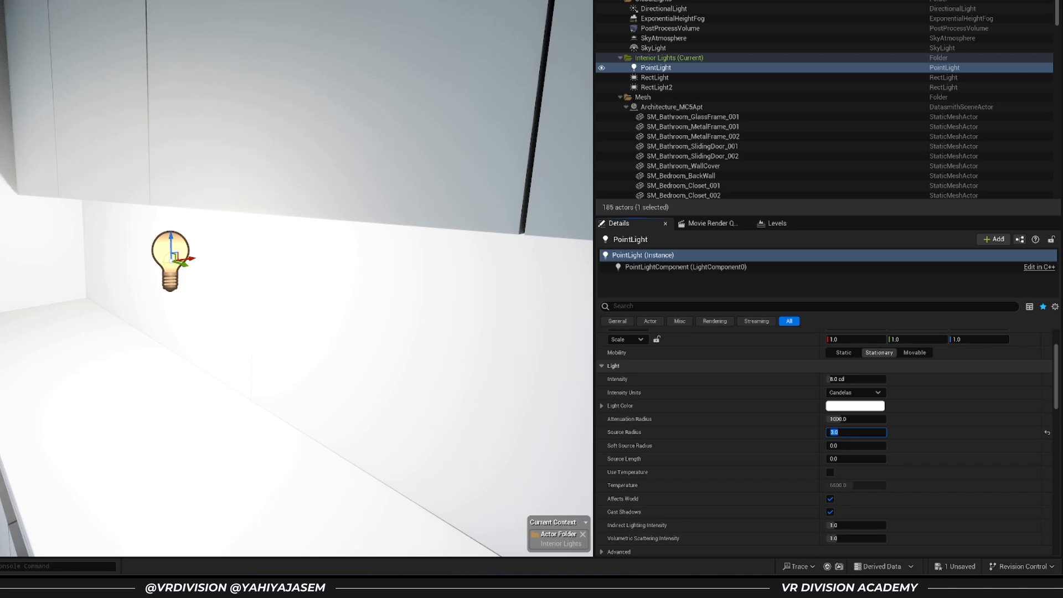
left_click_drag(853, 459, 863, 458)
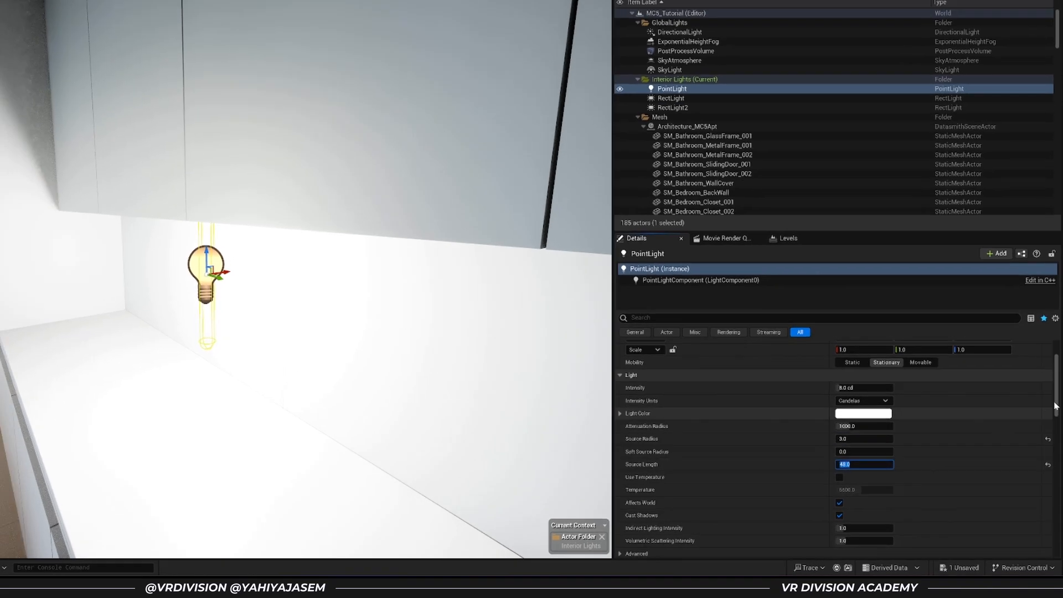
type("300")
key("Return")
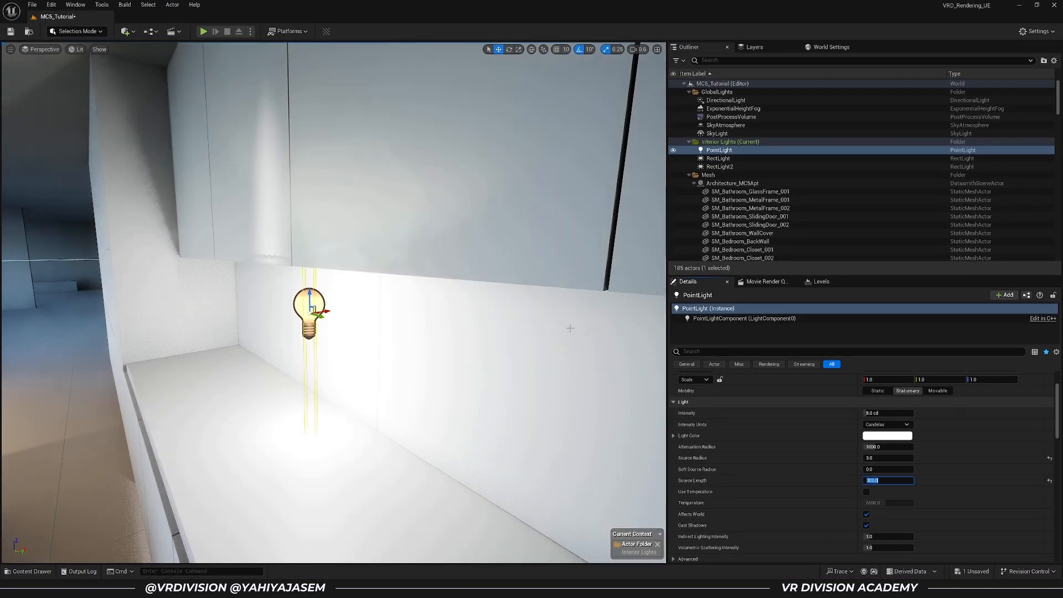
Rotate the point light 90 degrees so its tube runs horizontally along the backsplash
left_click_drag(570, 328, 515, 302, "alt")
key("e")
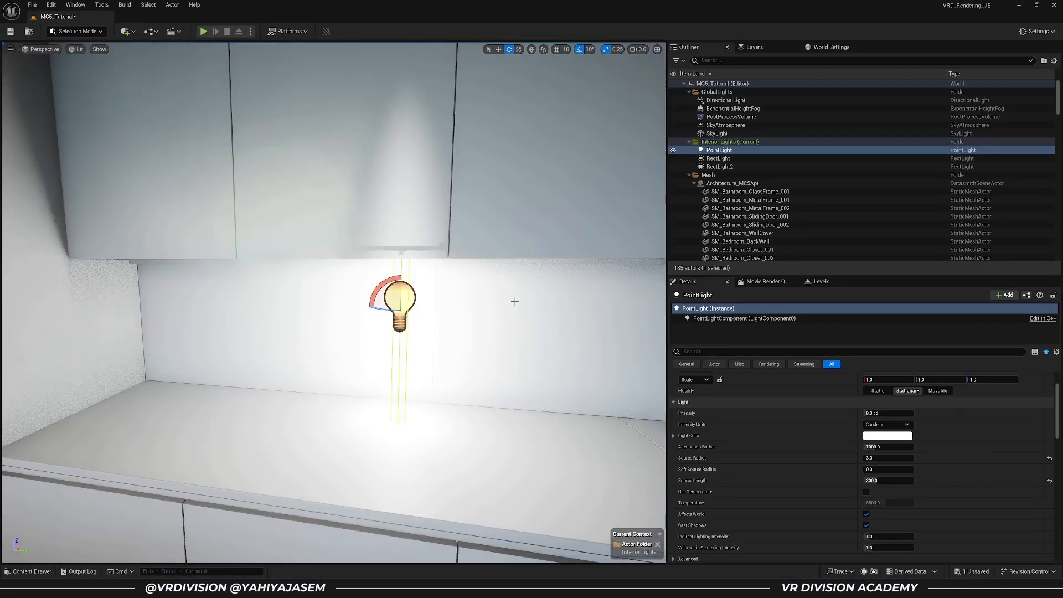
left_click_drag(396, 278, 327, 357)
key("w")
Isolate the point light together with the two backsplash panels behind it using Show Only Selected
left_click(425, 344, "ctrl")
left_click(317, 360, "ctrl")
key("shift+h")
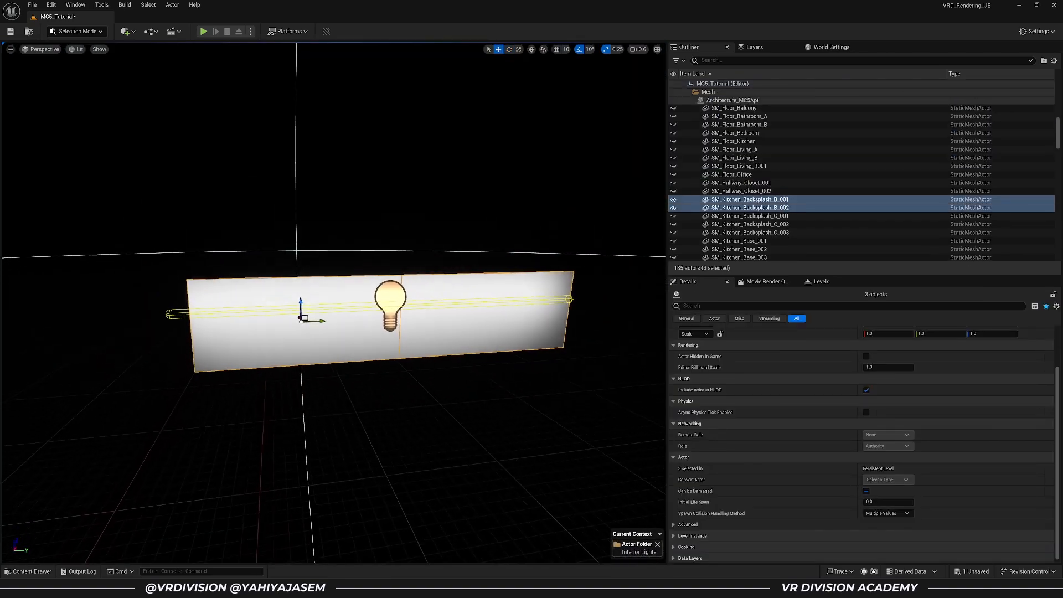
right_click(487, 309)
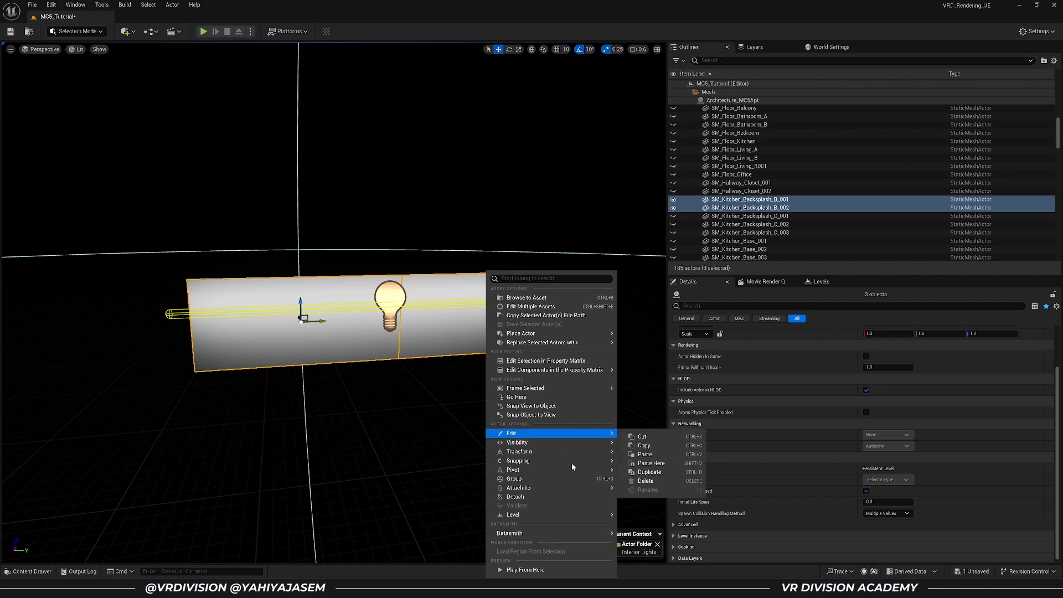
mouse_move(553, 443)
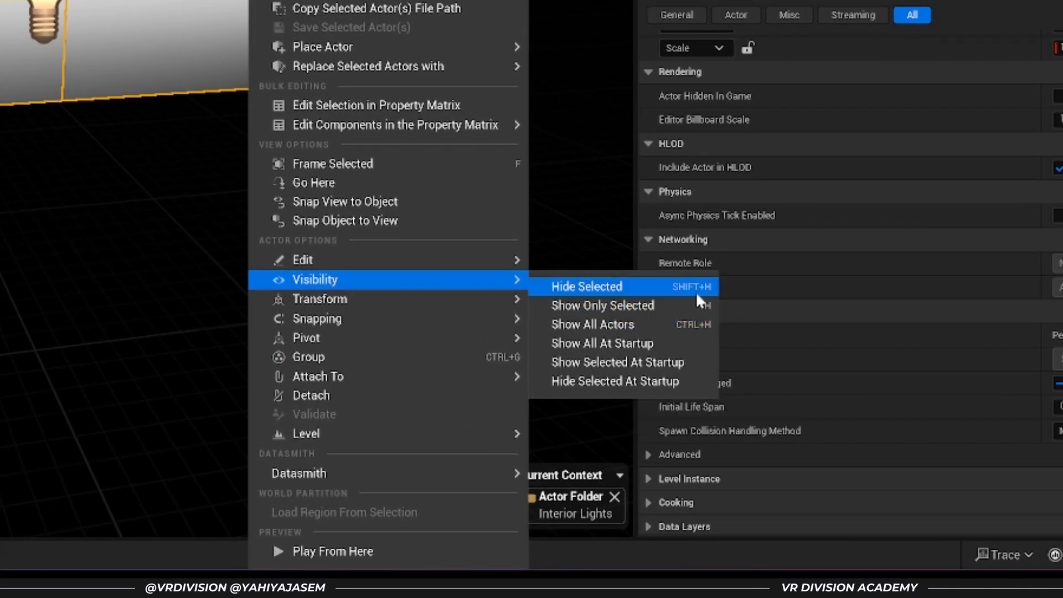
left_click(692, 306)
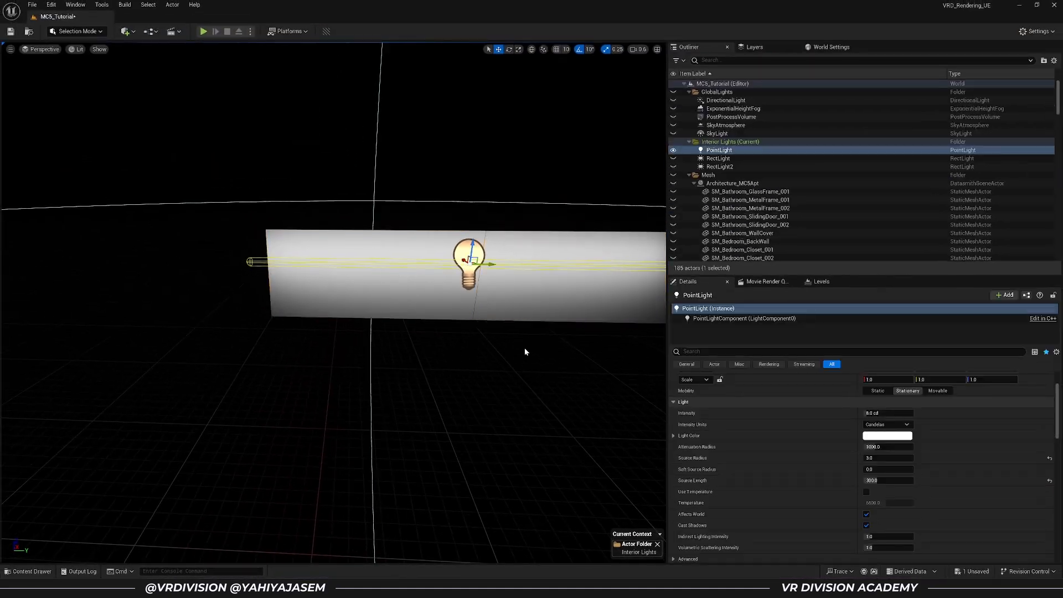
Centre the point light along the backsplash and raise it near the upper edge in the orthographic Back view, and unhide all actors
middle_click_drag(524, 349, 390, 381, "ctrl")
key("f")
scroll(354, 288, "up", 16)
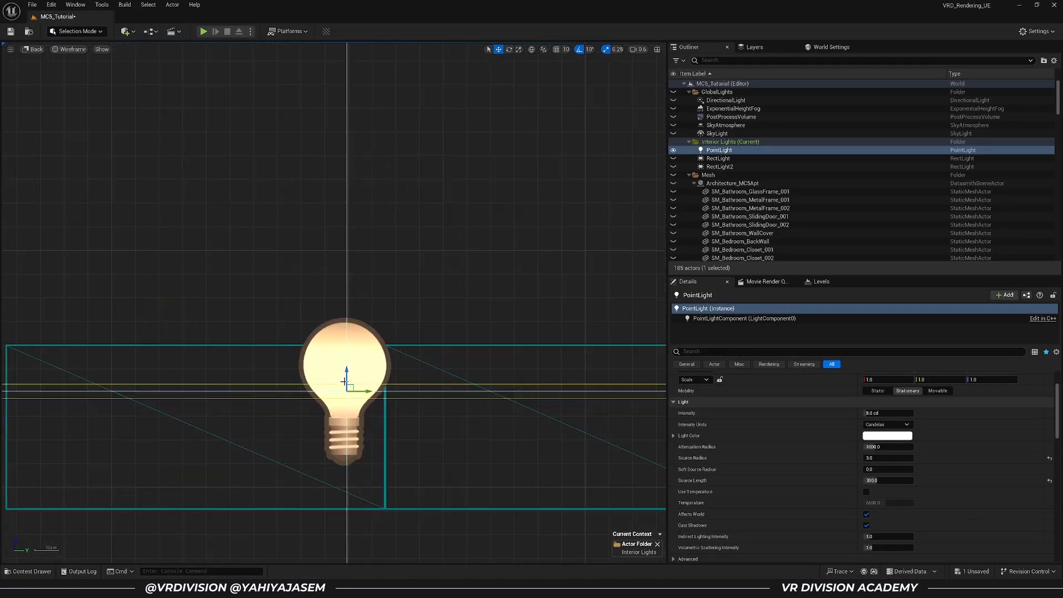
scroll(388, 350, "down", 4)
key("ctrl+z")
middle_click_drag(487, 309, 402, 364, "ctrl")
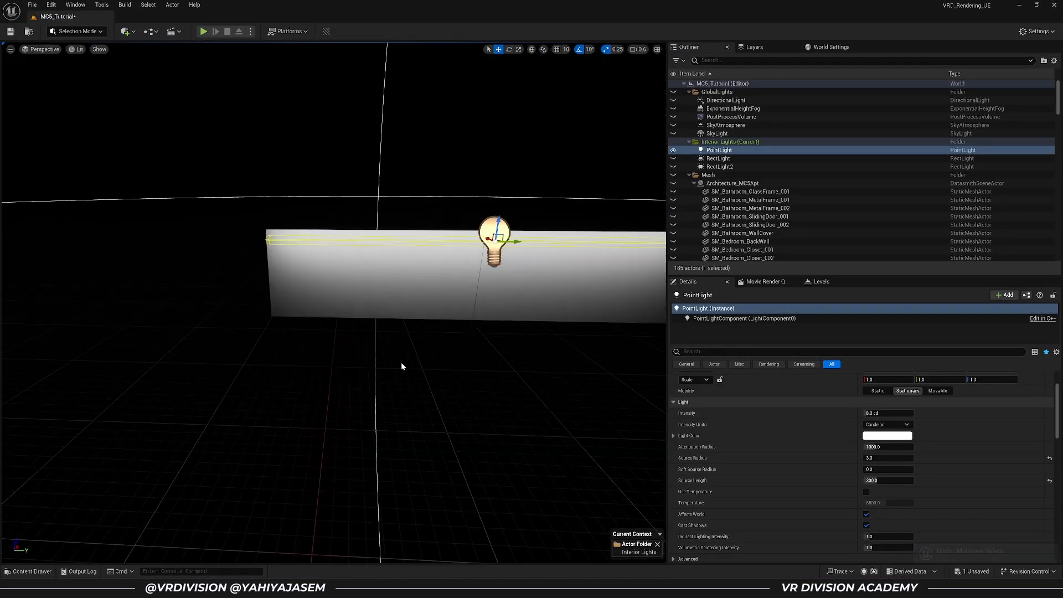
key("ctrl+h")
Set the under-cabinet point light's intensity to 1 cd
left_click_drag(486, 343, 582, 327, "alt")
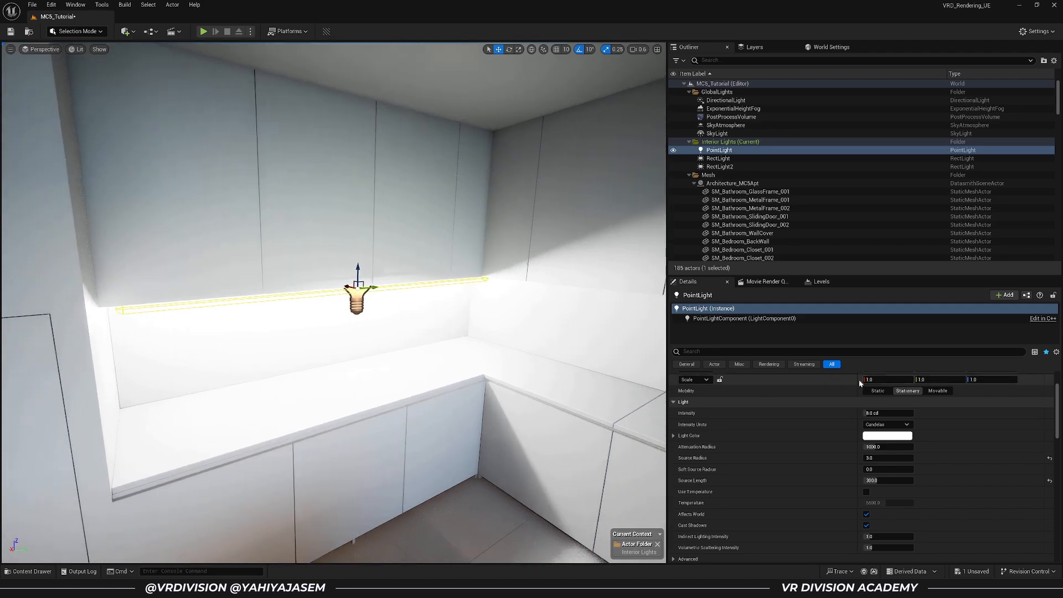
type("1")
key("Return")
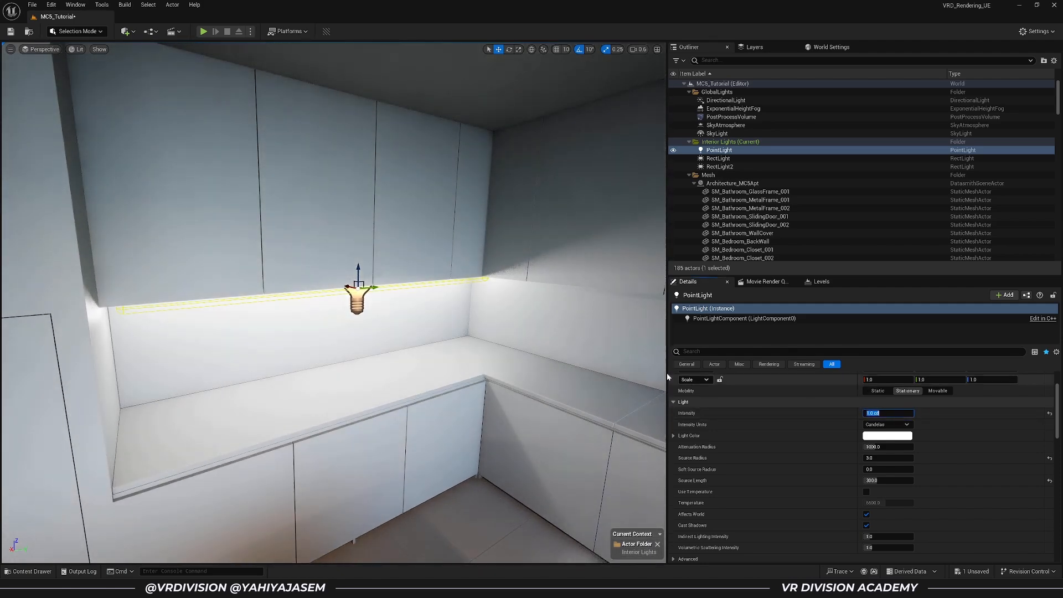
left_click_drag(531, 382, 580, 366, "alt")
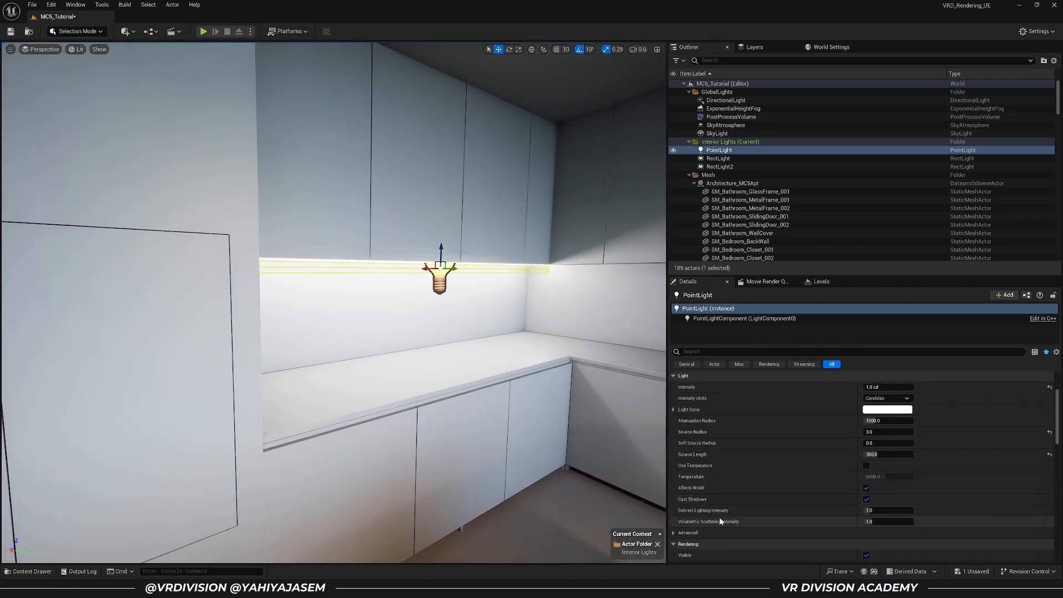
Try the Unitless and Lumens intensity units on the point light
scroll(822, 479, "up", 1)
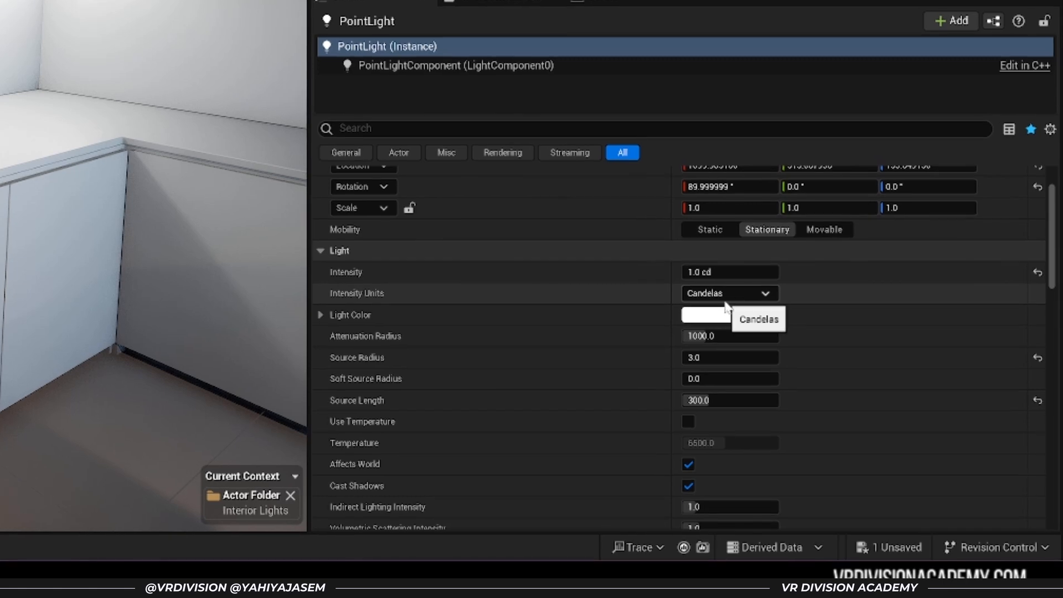
left_click(863, 417)
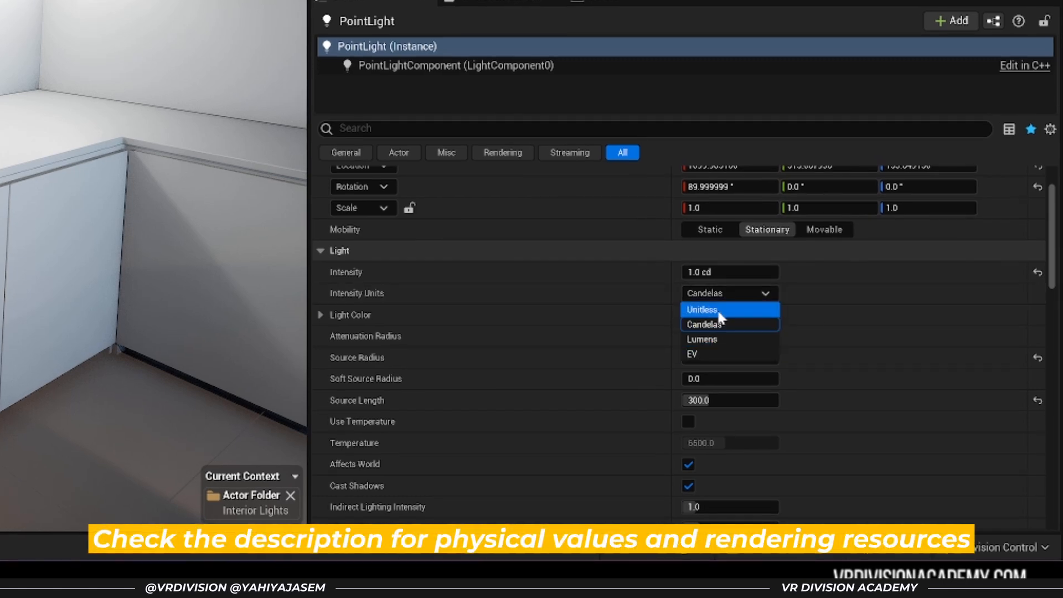
left_click(717, 308)
left_click(728, 294)
left_click(715, 339)
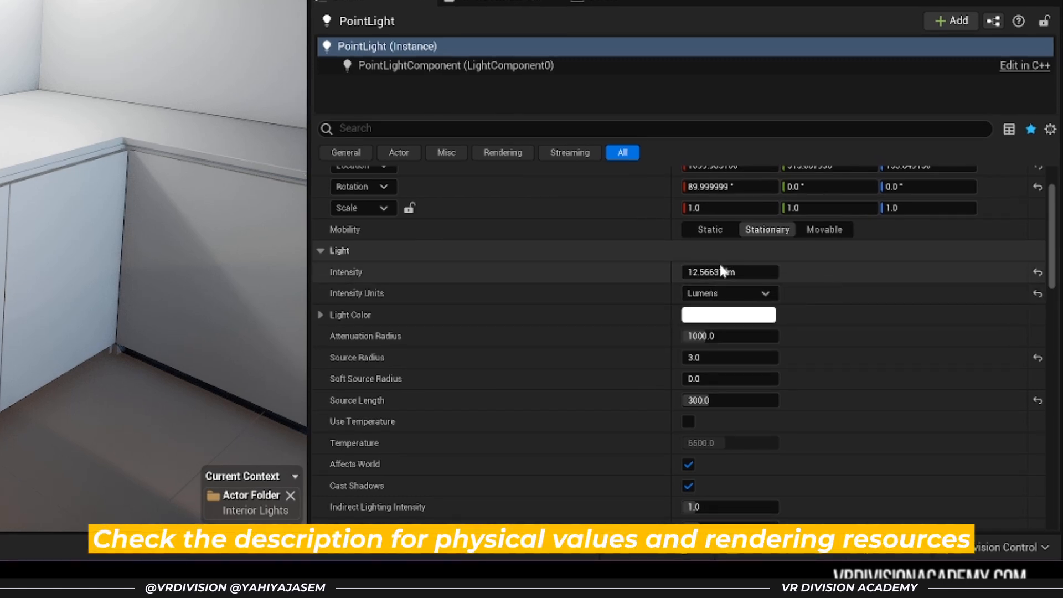
Lower the point light's intensity to about -1.7 using EV units, and return the intensity units to Candelas
left_click(728, 294)
left_click(737, 348)
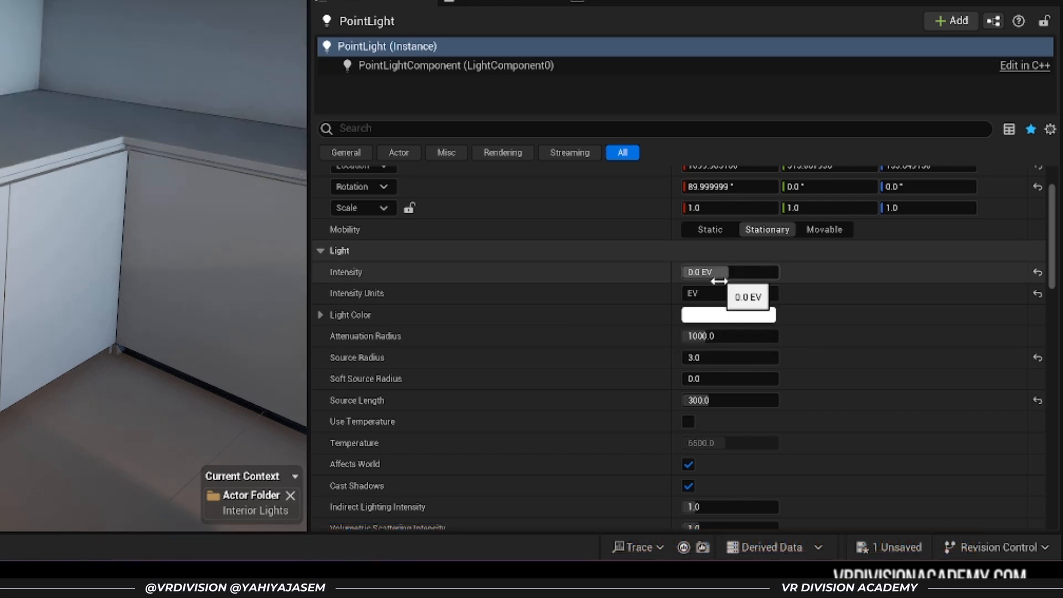
left_click(728, 294)
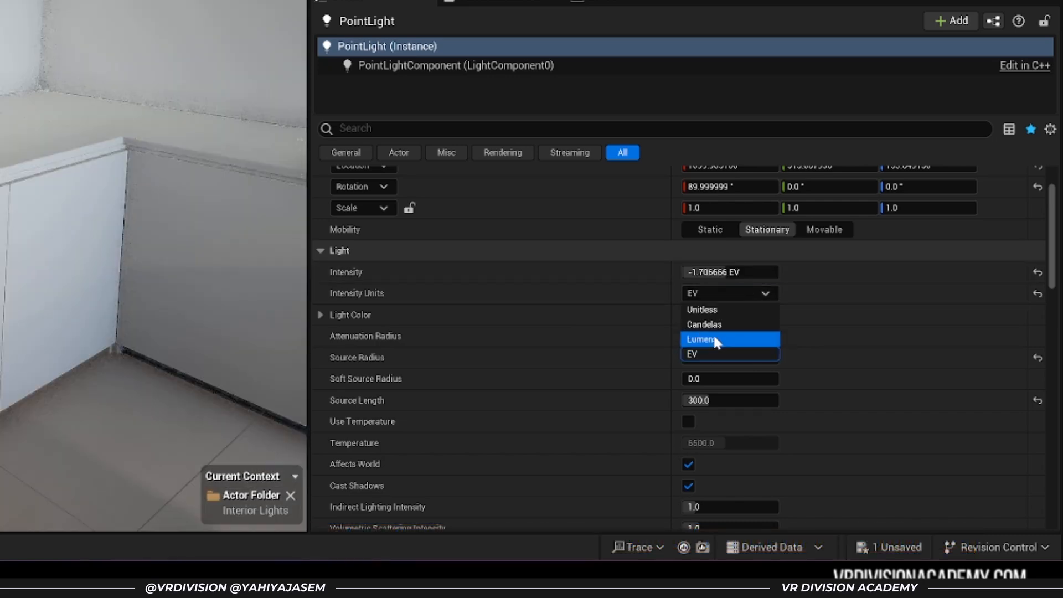
left_click(715, 339)
left_click(705, 324)
left_click(714, 272)
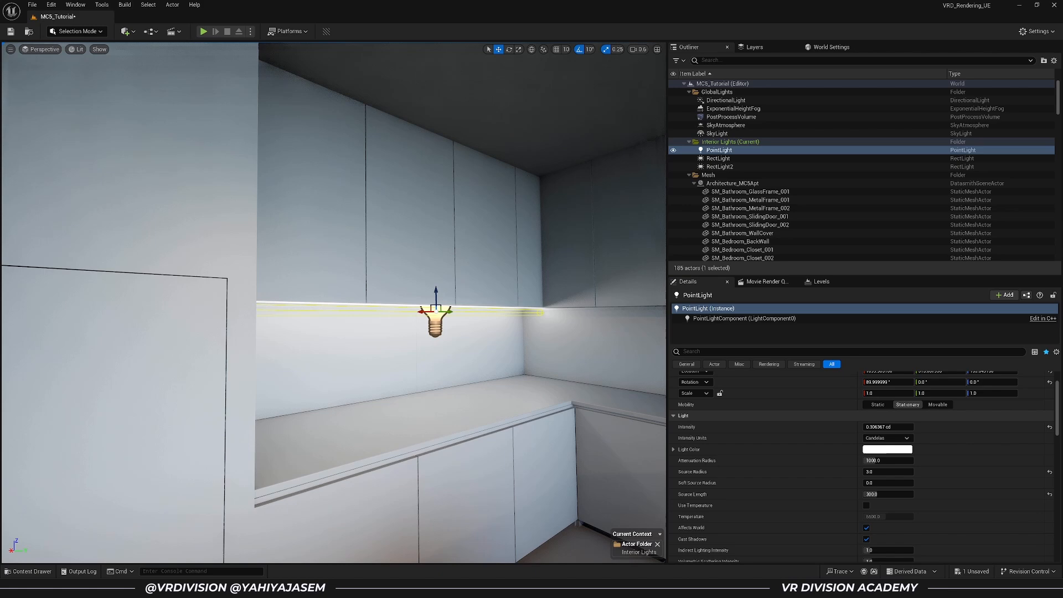
Set the under-cabinet point light's intensity to 0.02 cd
right_click_drag(355, 310, 420, 310)
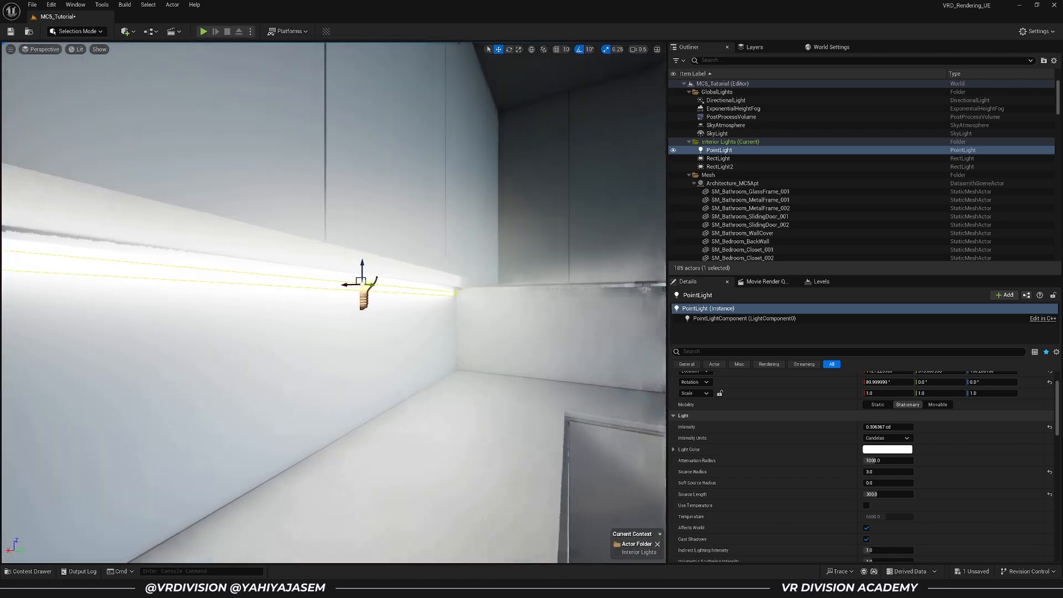
left_click(888, 427)
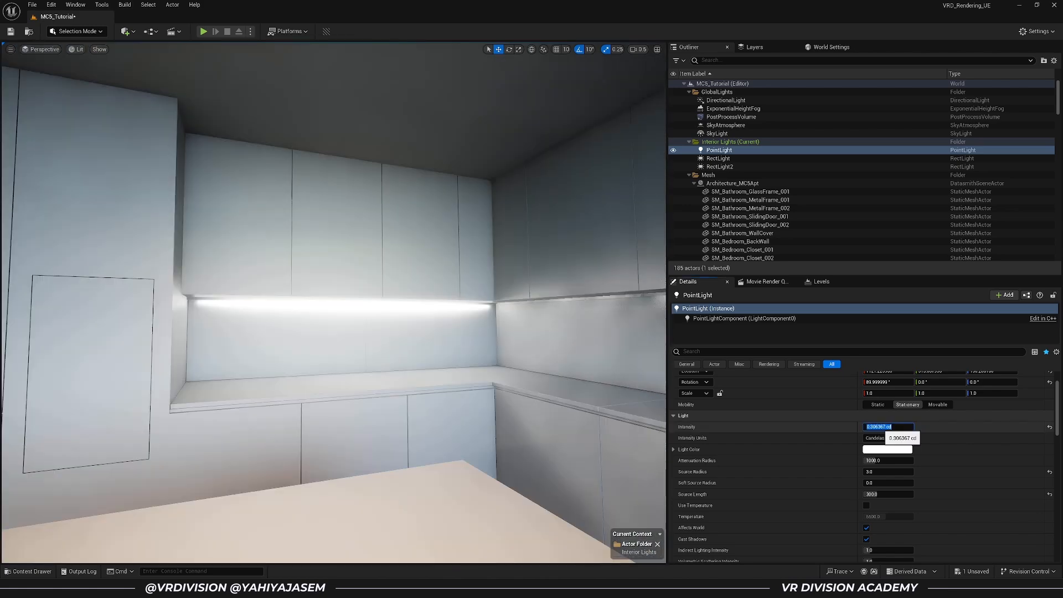
type(".")
type("02")
key("Return")
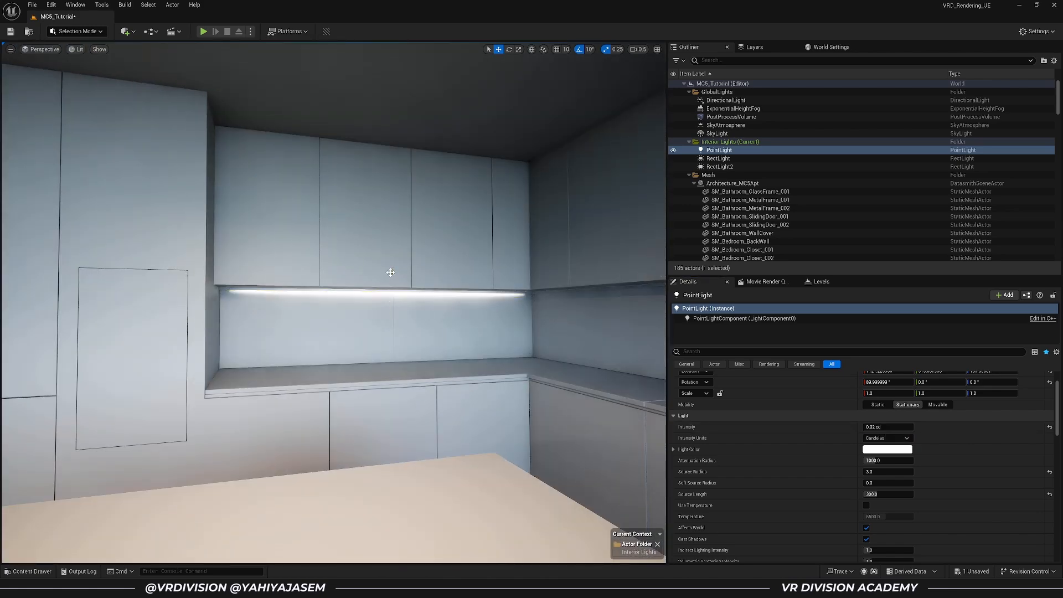
right_click_drag(390, 272, 333, 271)
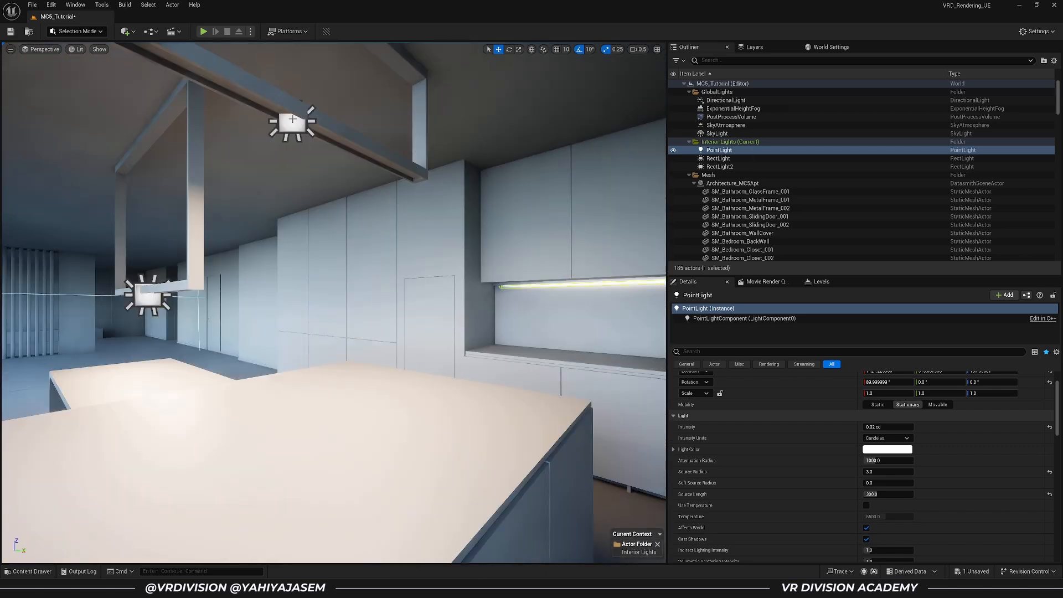
Duplicate the ceiling frame's rect light onto the sink backsplash and position the copy beneath the upper cabinets above the sink
left_click(293, 119)
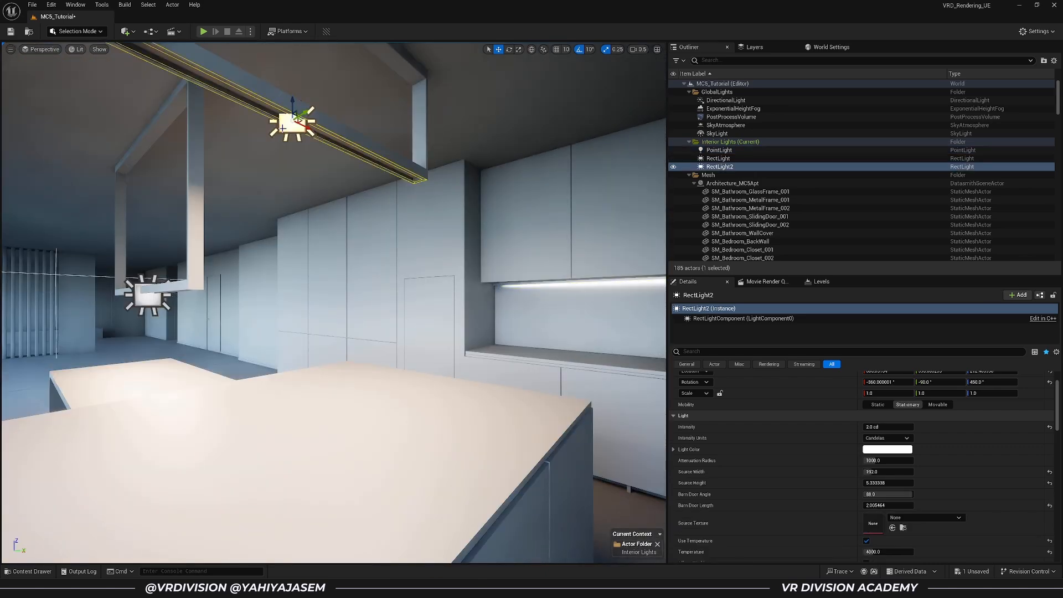
right_click_drag(290, 189, 405, 190)
left_click(431, 293)
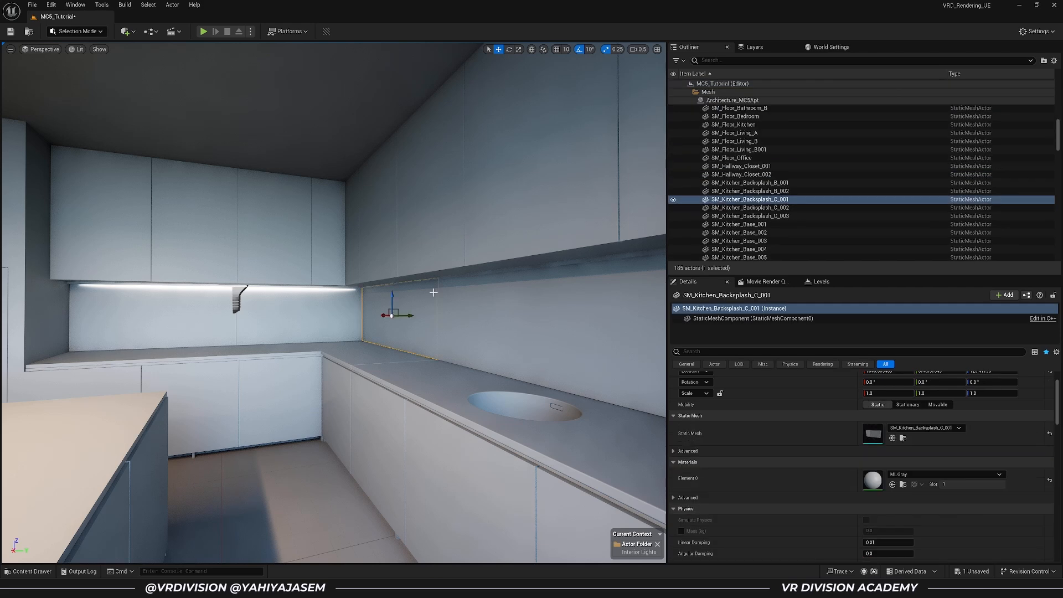
key("ctrl+v")
right_click_drag(431, 292, 366, 291)
left_click_drag(406, 286, 401, 276)
right_click_drag(401, 276, 522, 280)
left_click_drag(317, 276, 448, 276)
right_click_drag(447, 275, 471, 276)
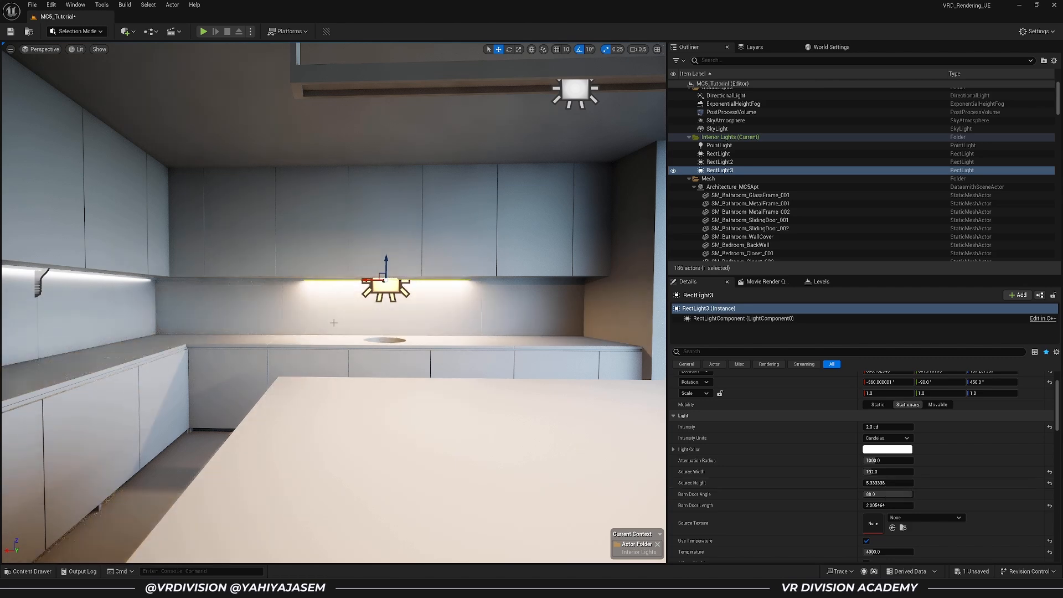
right_click_drag(335, 278, 388, 275)
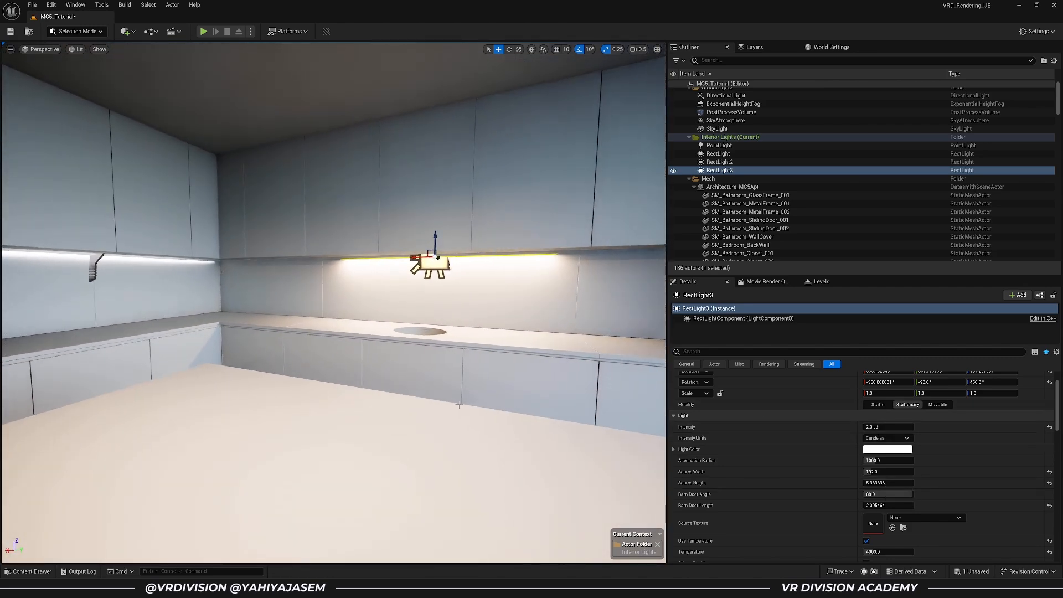
right_click_drag(459, 405, 443, 403)
Reduce the attenuation radius of the ceiling frame's rect light nearest the sink to about 156
left_click(361, 176)
right_click_drag(361, 176, 349, 175)
key("g")
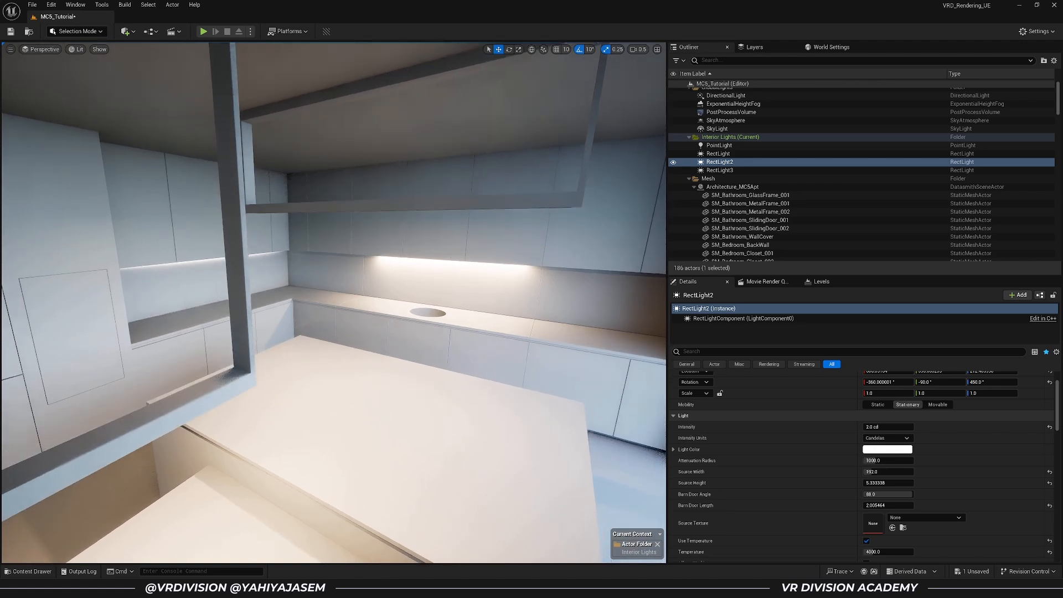
right_click_drag(463, 289, 459, 287)
key("g")
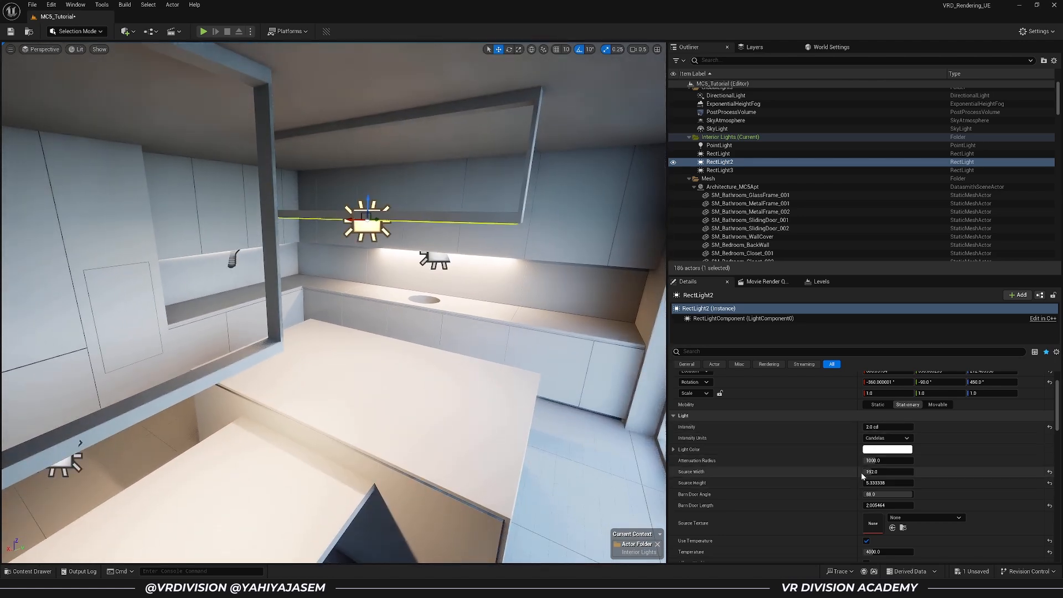
left_click_drag(878, 461, 862, 460)
right_click_drag(446, 280, 498, 343)
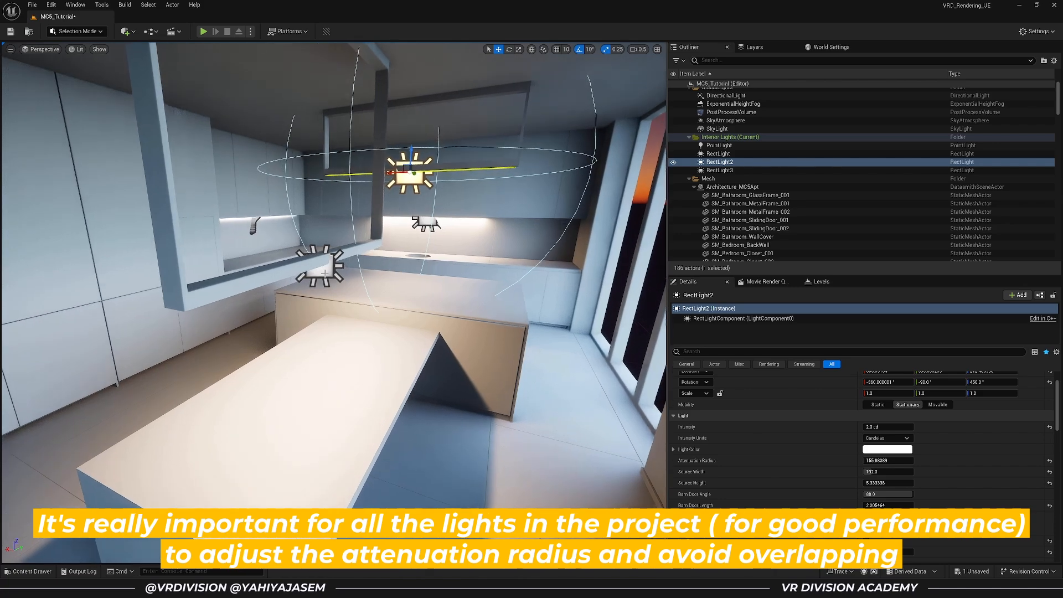
Select the rect light hanging over the long table and try an attenuation radius of 100
left_click(320, 267)
key("s")
scroll(477, 404, "up", 4)
mouse_move(474, 408)
right_mouse_down()
mouse_move(490, 399)
mouse_move(476, 388)
mouse_move(478, 437)
mouse_move(474, 399)
right_mouse_up()
key("w")
scroll(471, 432, "down", 1)
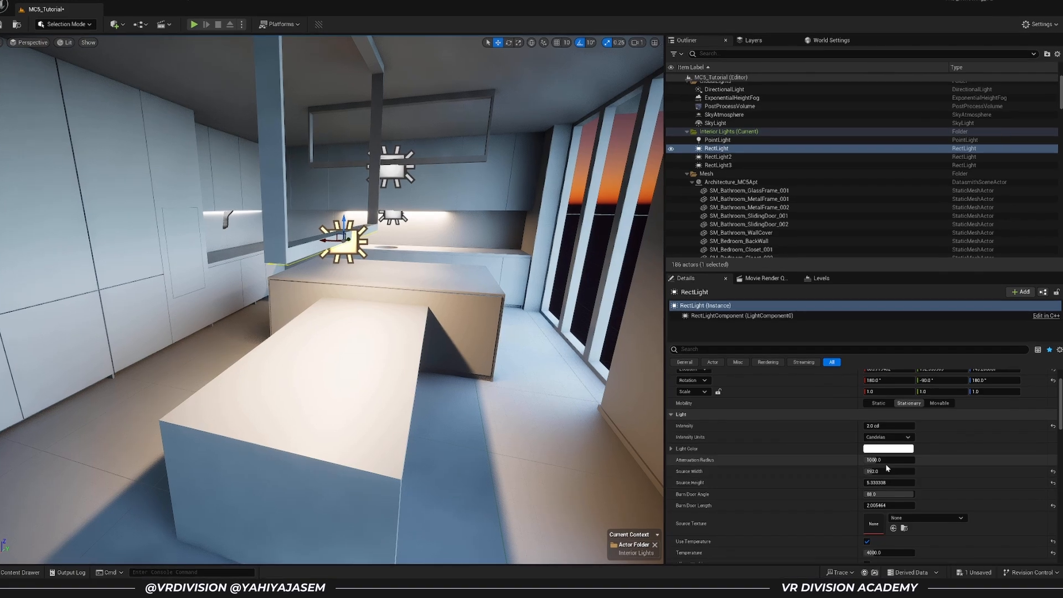
left_click(885, 461)
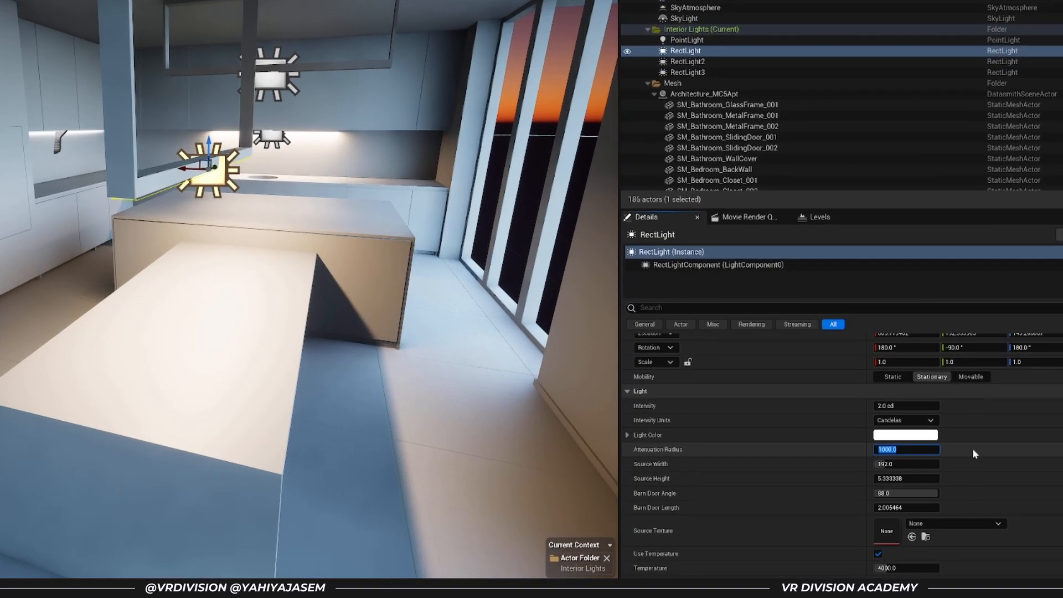
type("100")
key("Return")
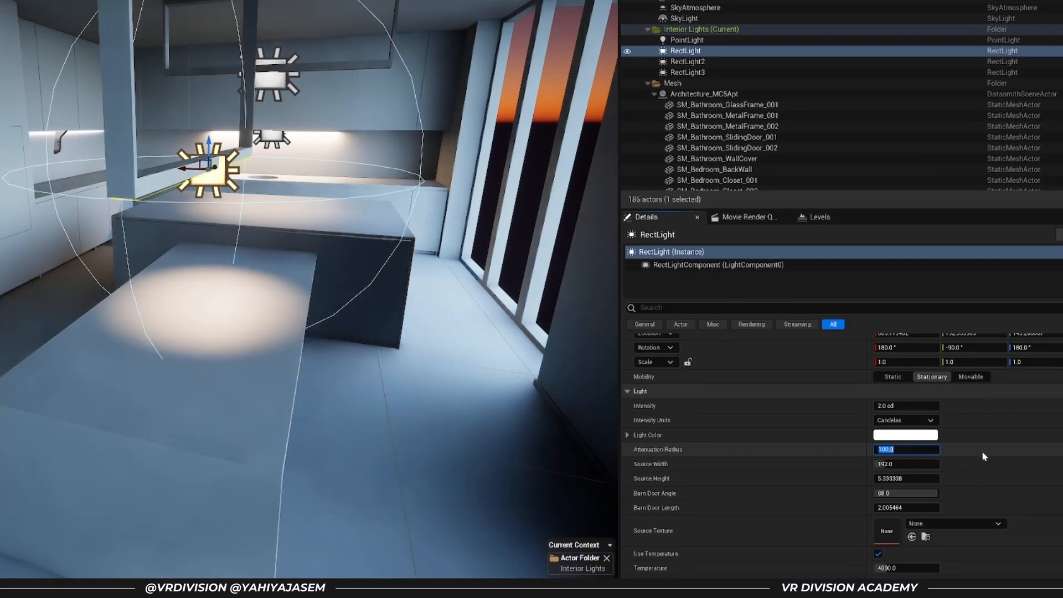
right_click_drag(553, 417, 553, 418)
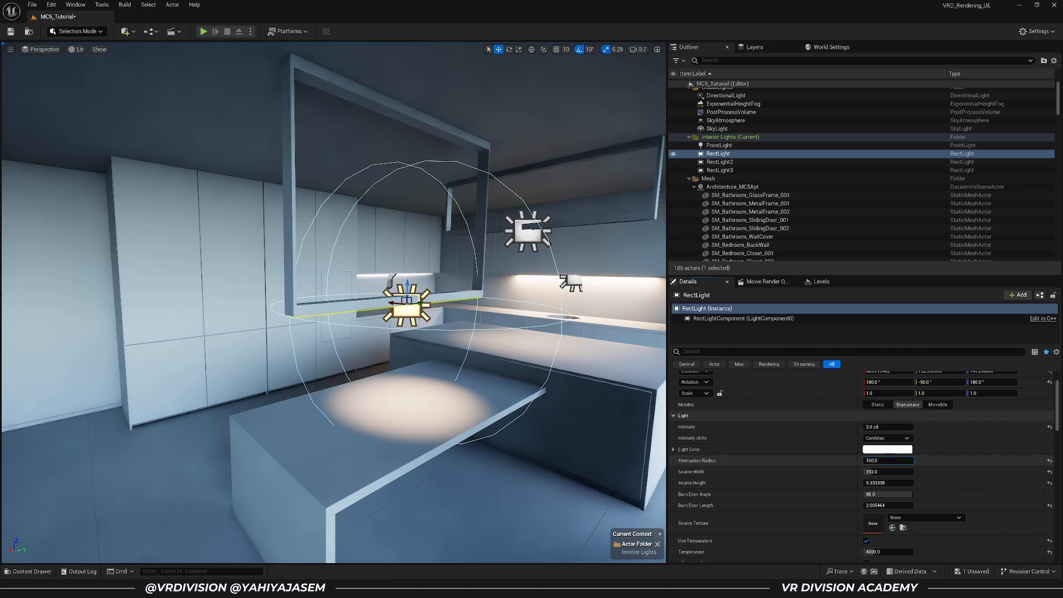
Set the table rect light's attenuation radius to 350 and clear the selection
left_click_drag(889, 461, 911, 460)
type("350")
key("Return")
right_click_drag(582, 365, 581, 364)
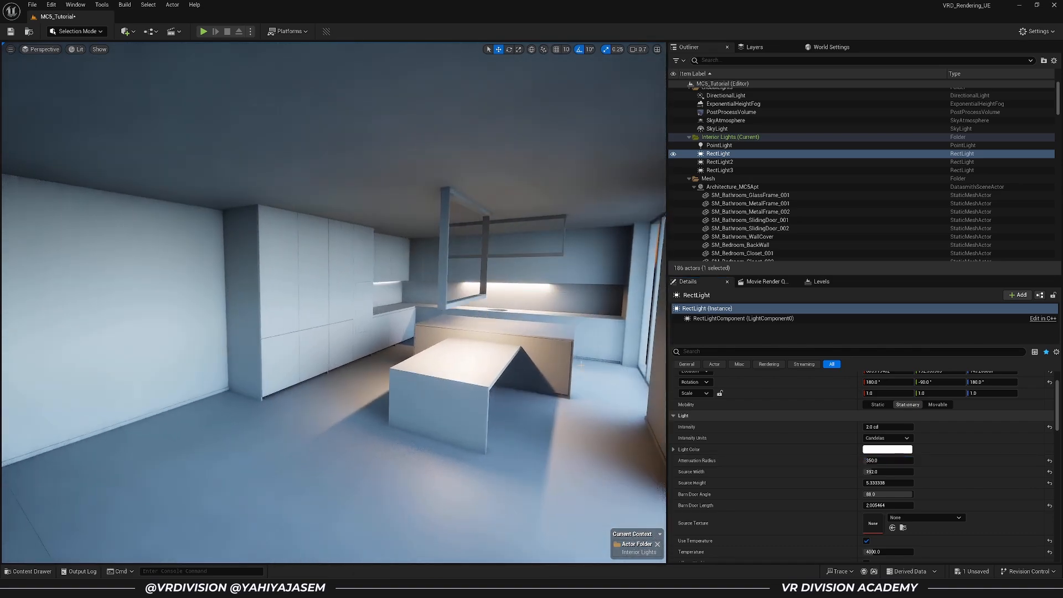
right_click_drag(489, 355, 462, 345)
key("Escape")
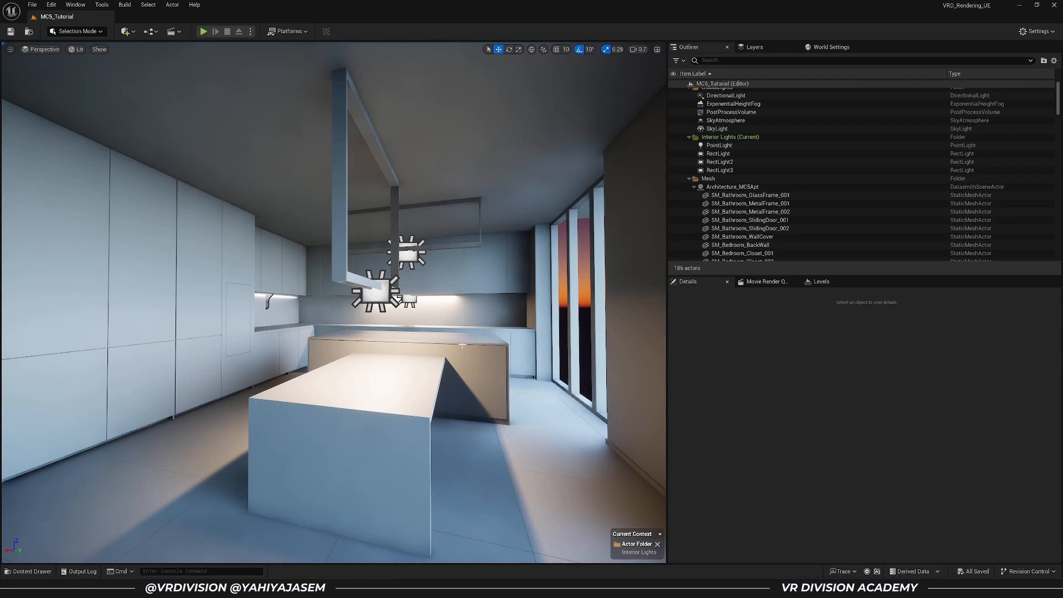
Widen the source of the rect light above the sink to span the backsplash, and reuse that width as its attenuation radius
right_click_drag(462, 345, 426, 369)
double_click(719, 170)
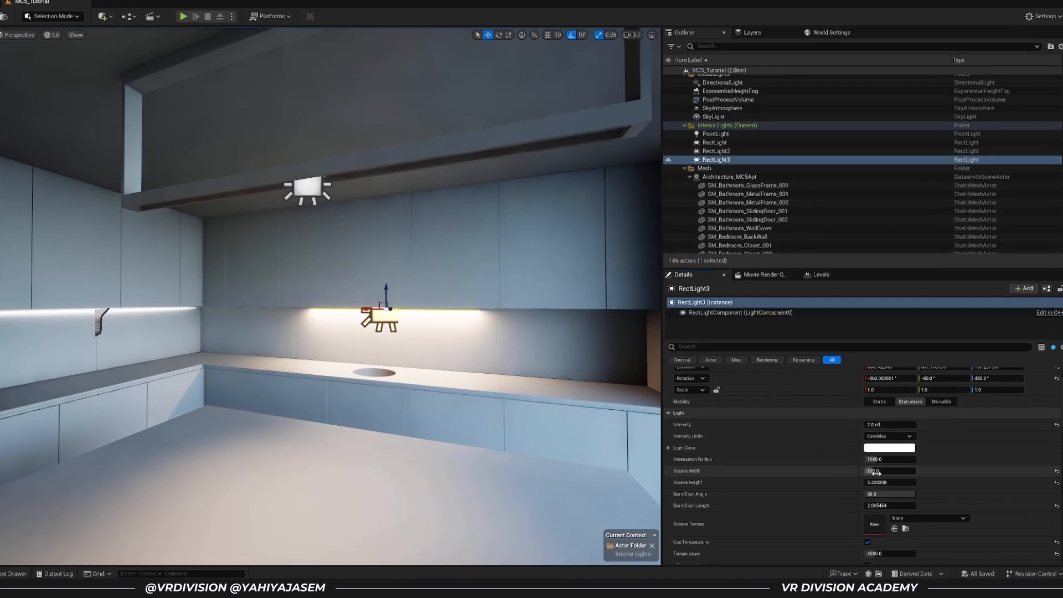
left_click_drag(871, 472, 884, 472)
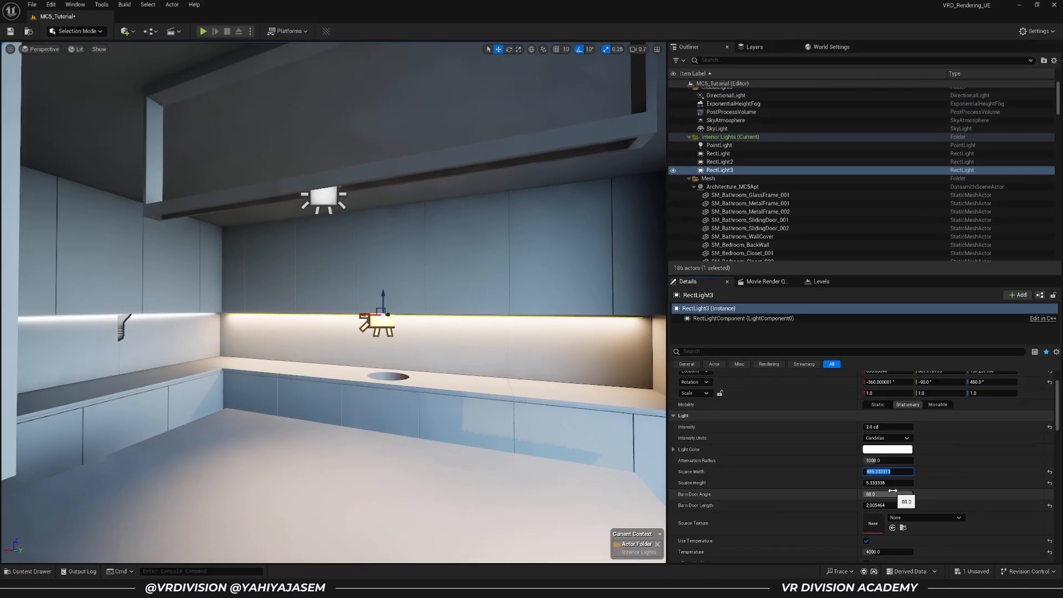
left_click(907, 464)
key("ctrl+c")
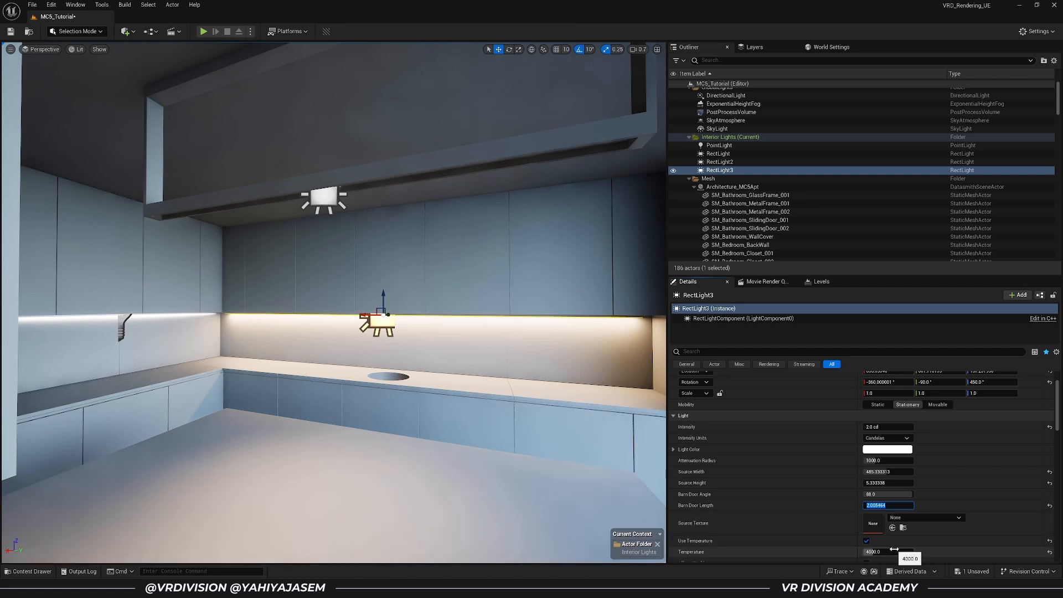
left_click(888, 460)
key("ctrl+v")
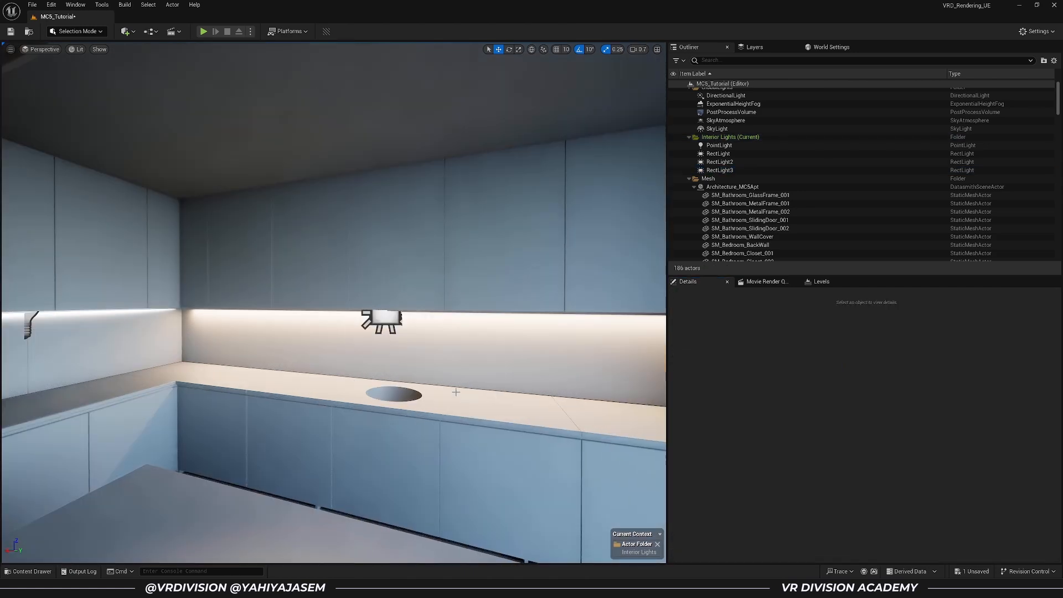
Set both the attenuation radius and the source width of the rect light above the sink to 200
right_click_drag(455, 392, 444, 331)
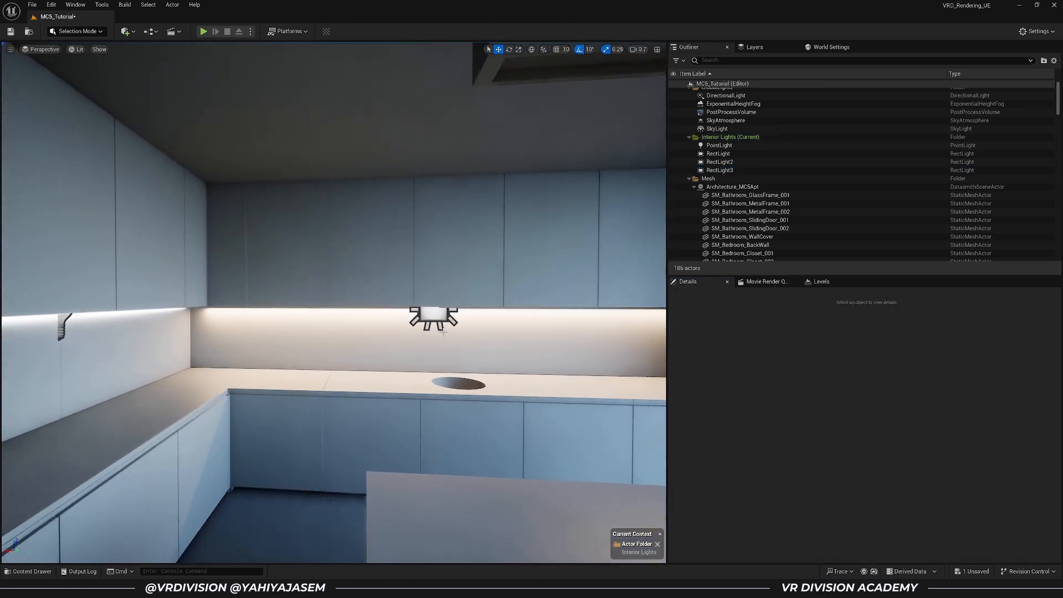
left_click(445, 321)
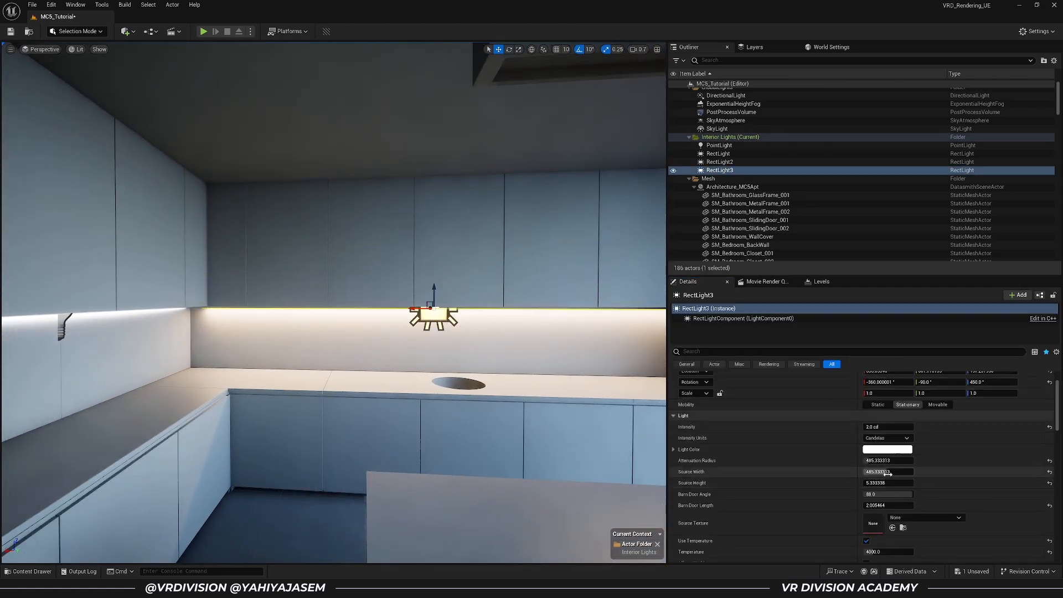
type("200")
key("Tab")
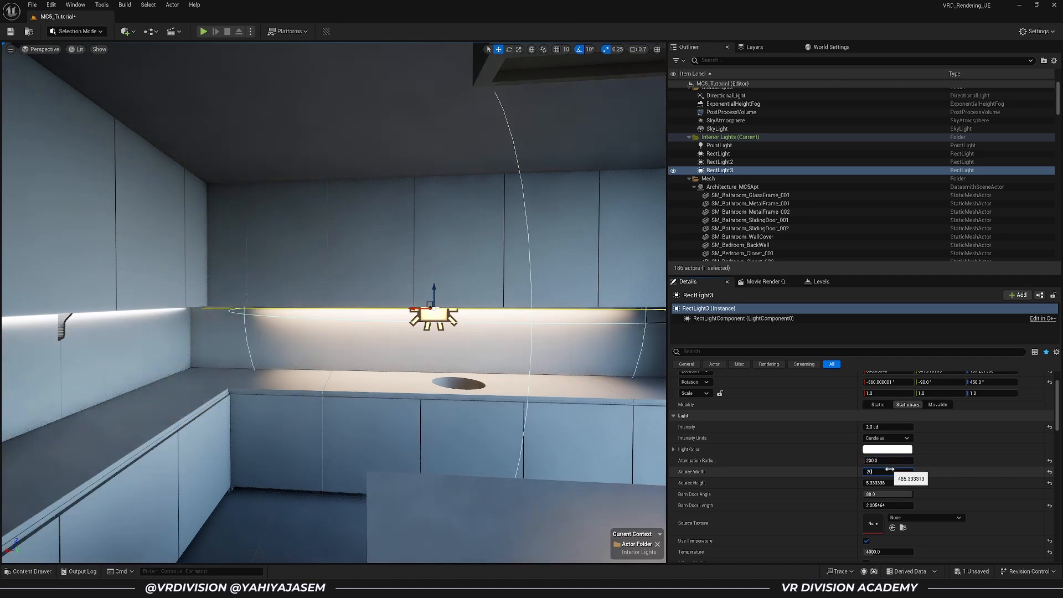
type("200")
key("Return")
Shift the sink rect light along the cabinets and duplicate it across the rest of the backsplash
left_click_drag(415, 308, 483, 316)
right_click_drag(483, 317, 512, 317)
left_click_drag(394, 310, 587, 322, "alt")
Select all rect lights in the Interior Lights folder, set their mobility to Movable, and clear the selection
left_click(775, 146)
left_click(778, 184, "shift")
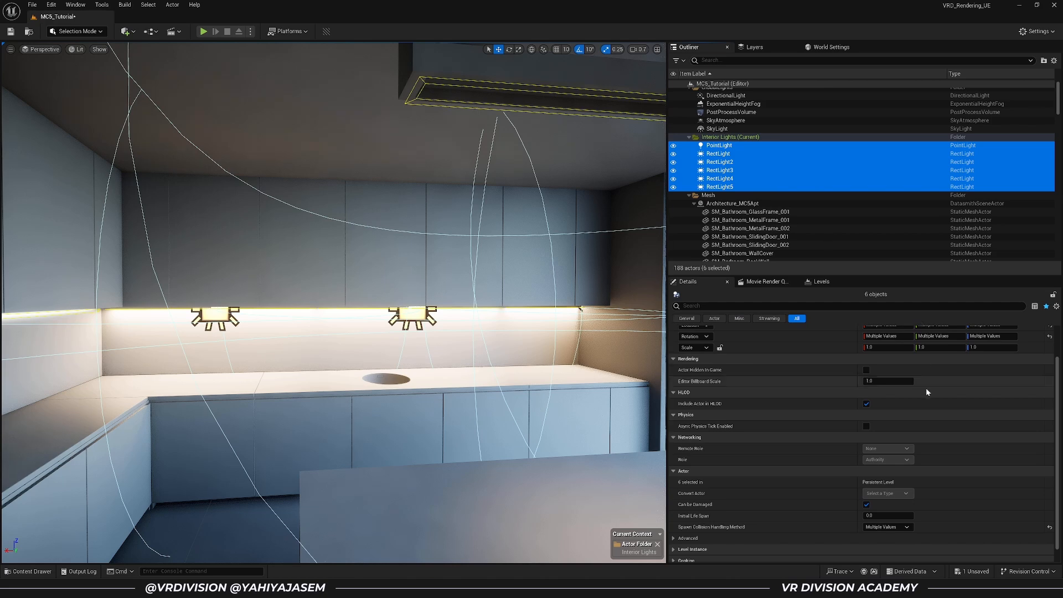
left_click(734, 144, "ctrl")
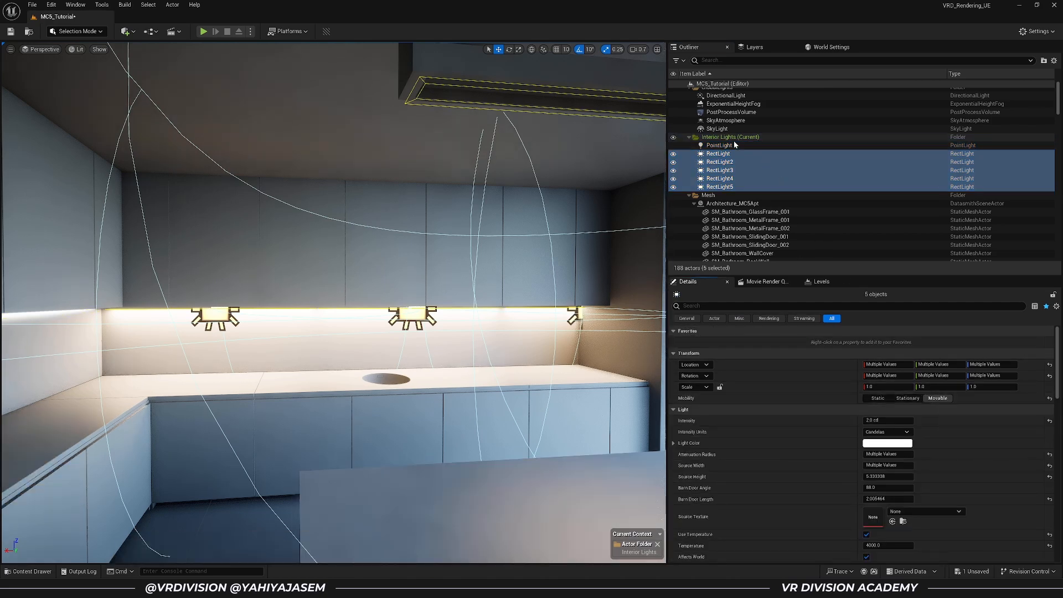
key("Escape")
Delete the third backsplash rect light at the window end and space the remaining two evenly beneath the upper cabinets
right_click_drag(485, 350, 478, 378)
right_click_drag(336, 298, 344, 302)
key("s")
left_click(529, 288)
key("Delete")
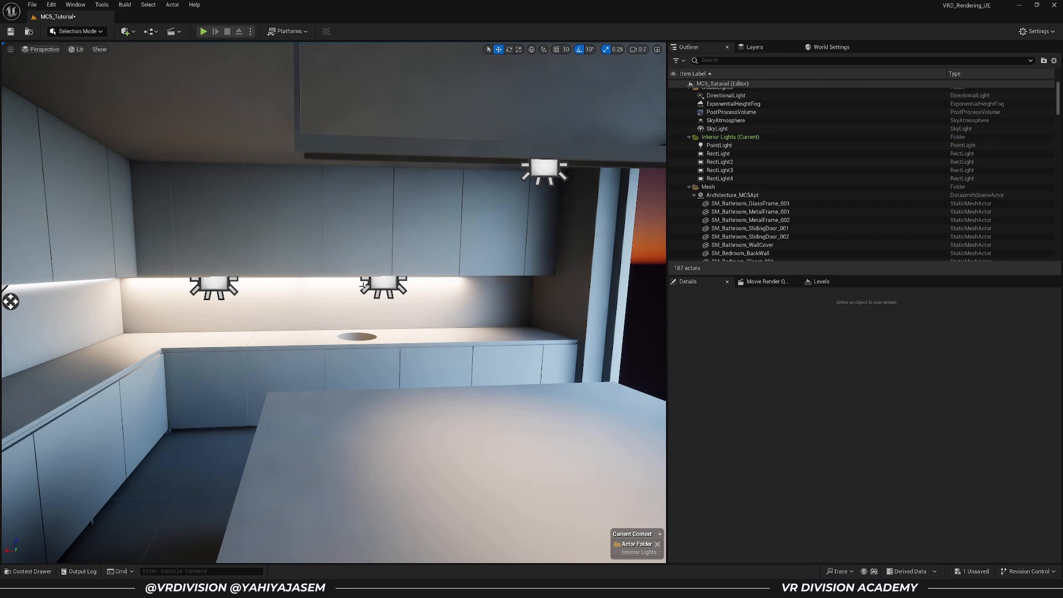
left_click(363, 289)
left_click_drag(365, 279, 422, 278)
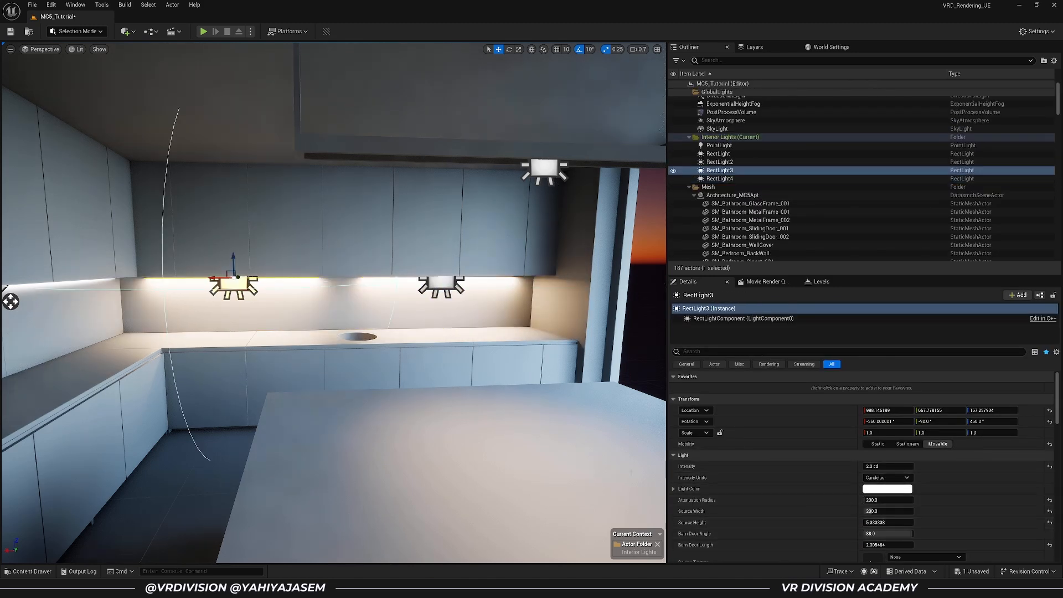
Turn on Game View and the viewport's FPS display, and check the frame rate from several views of the kitchen
right_click_drag(631, 472, 580, 459)
key("w")
key("g")
key("s")
key("a")
left_click(10, 50)
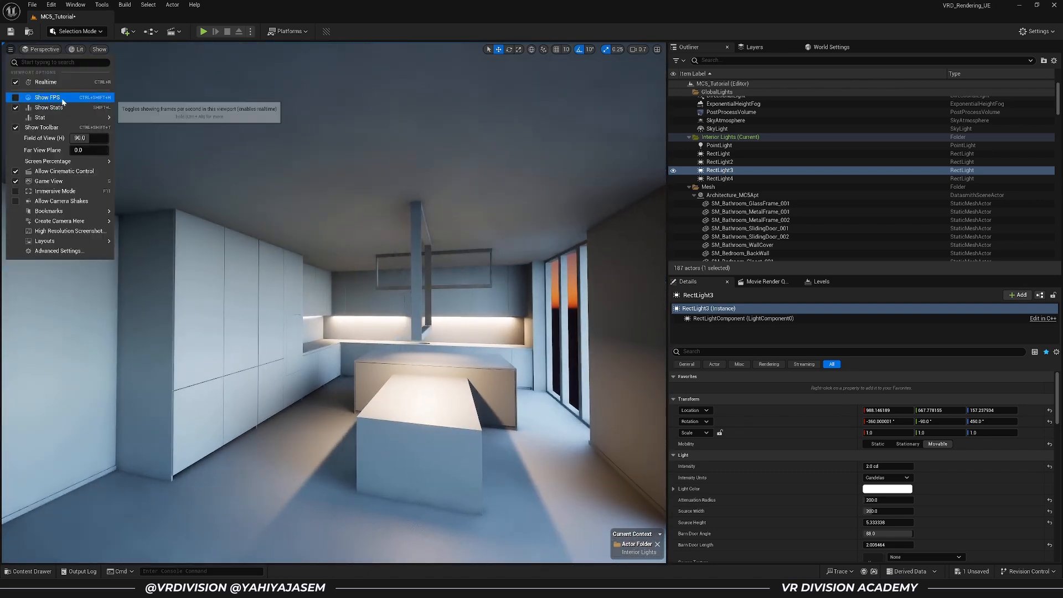
left_click(39, 107)
scroll(406, 210, "up", 2)
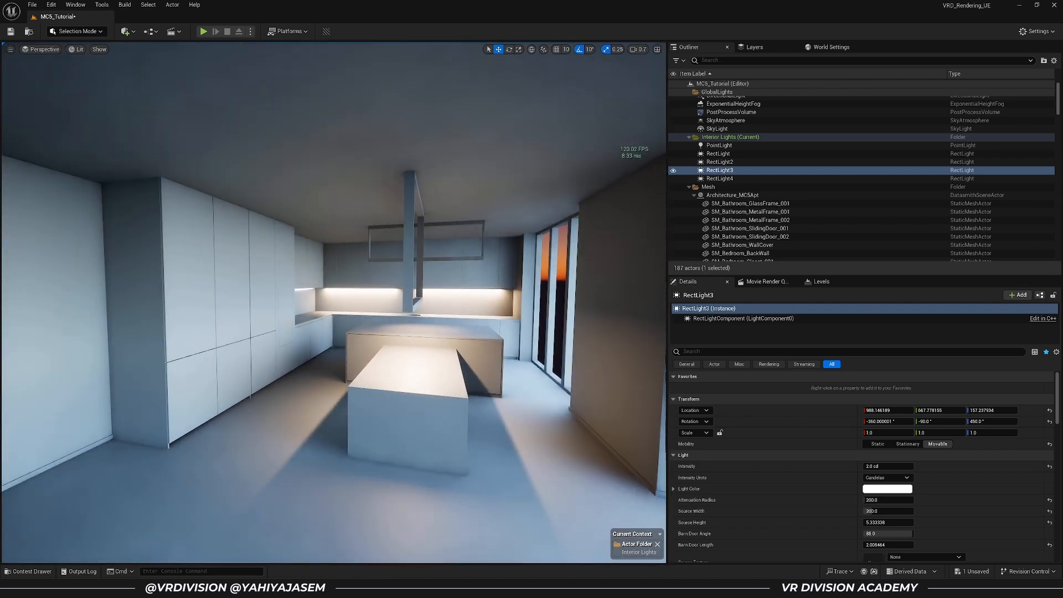
key("w")
key("d")
right_click_drag(480, 378, 482, 377)
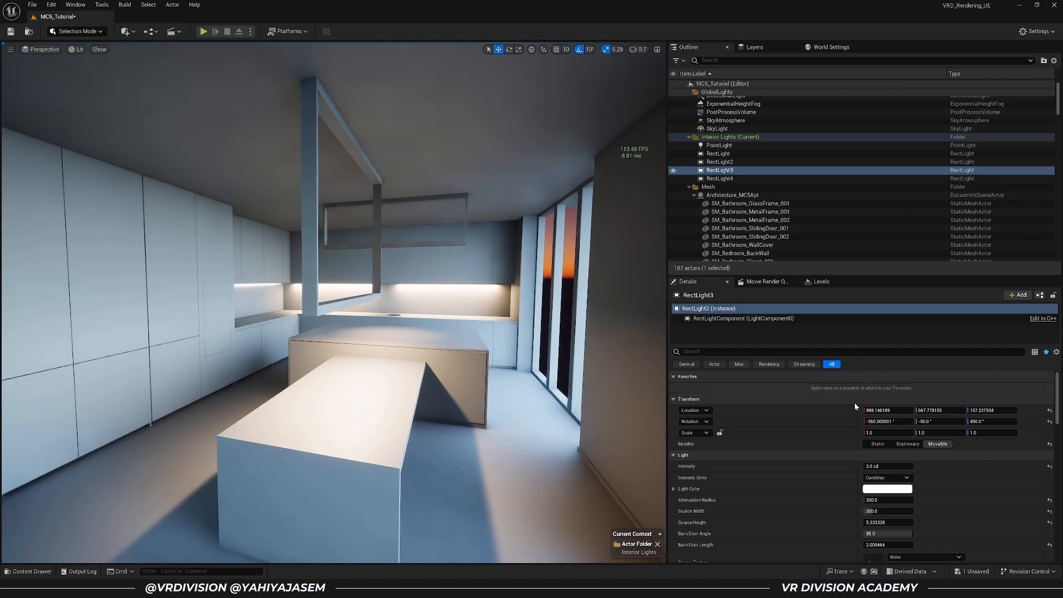
double_click(720, 155)
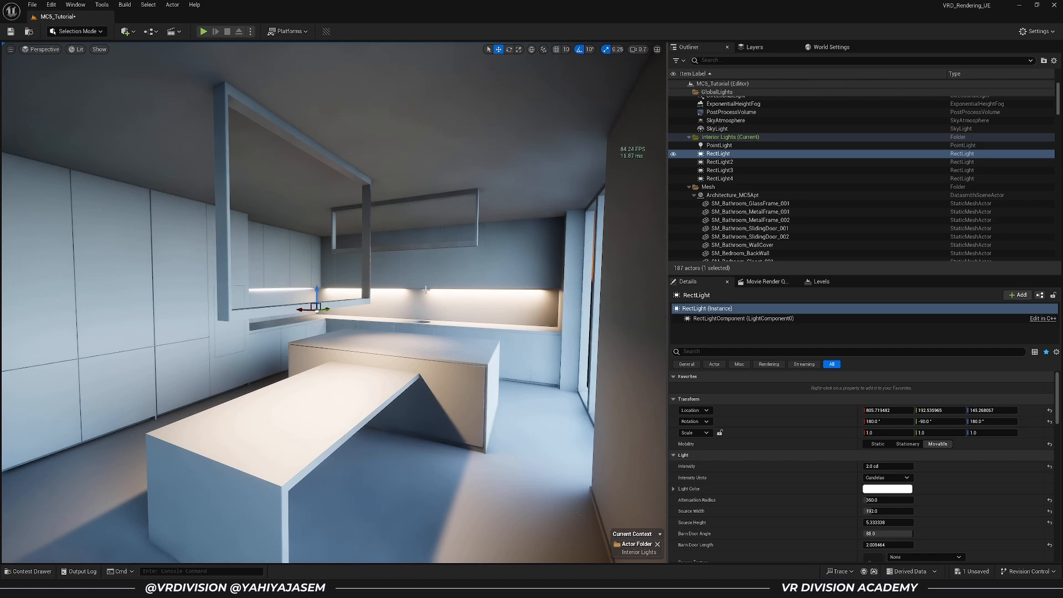
mouse_move(444, 304)
right_mouse_down()
mouse_move(432, 304)
mouse_move(443, 304)
right_mouse_up()
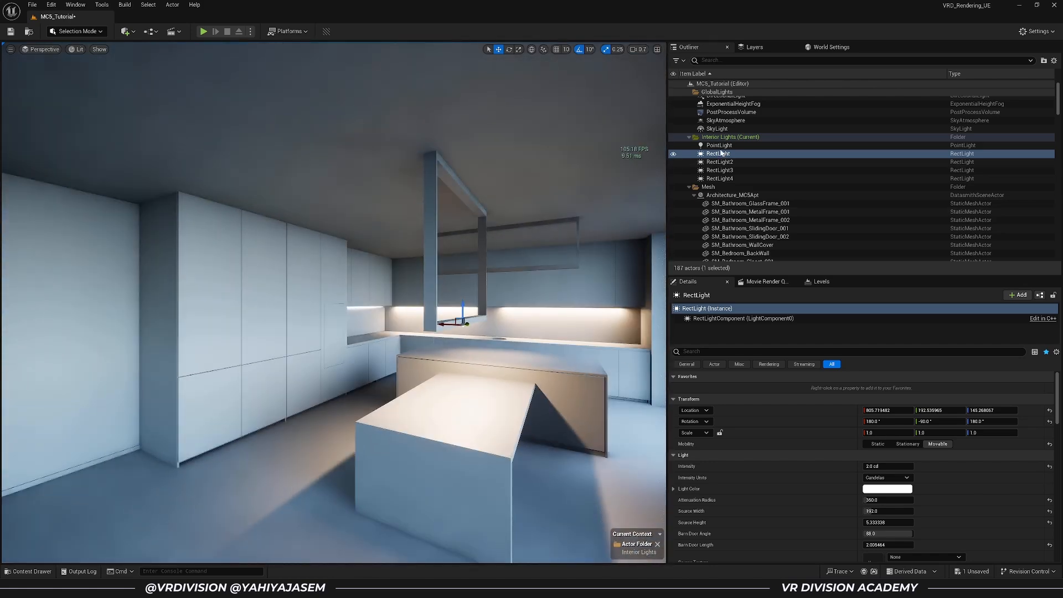
Create a subfolder named Kitchen inside the Interior Lights folder
right_click(720, 138)
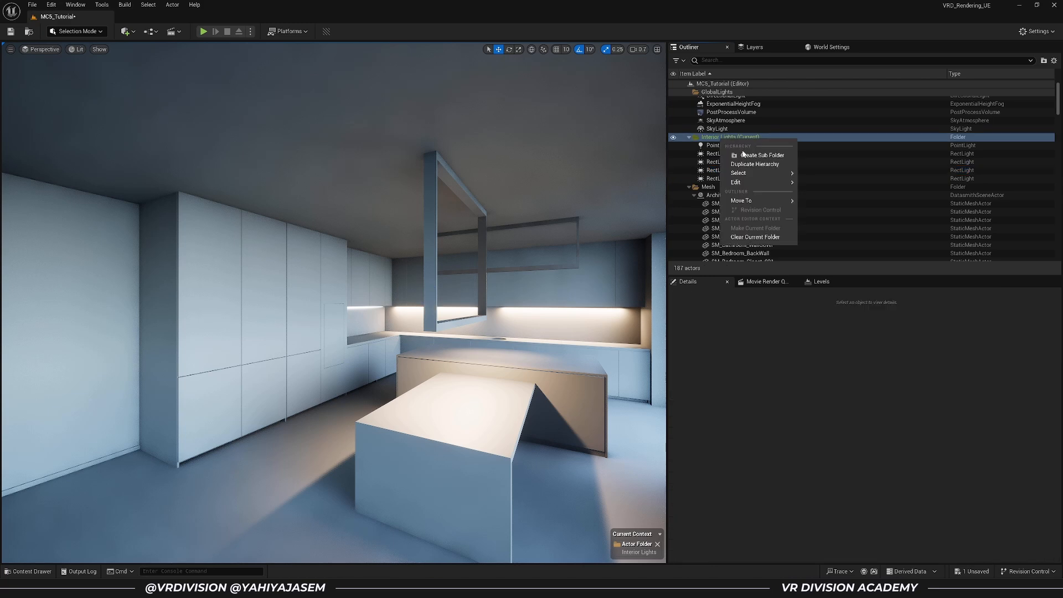
left_click(758, 155)
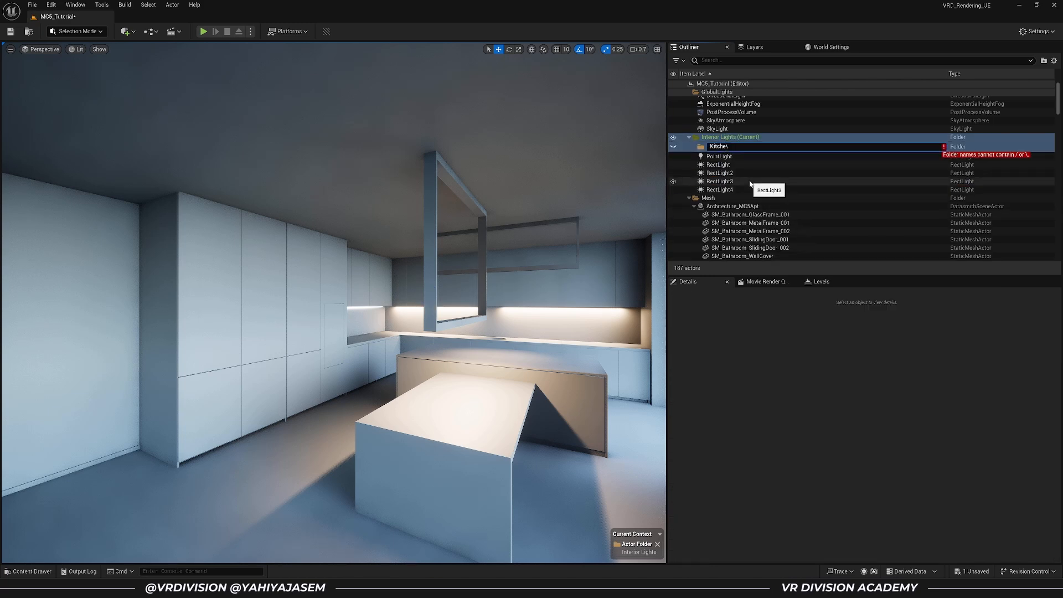
type("Kitchen")
key("Return")
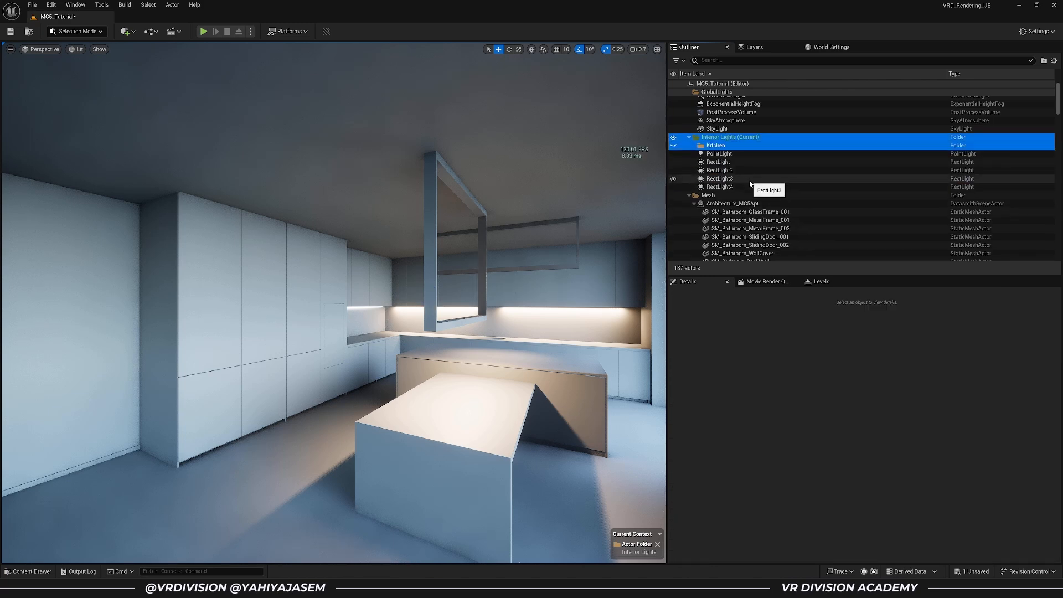
Move the point light and the four rect lights into the Kitchen folder, clear the selection, and collapse the folder
left_click(737, 186)
left_click(723, 154, "shift")
left_click_drag(722, 162, 716, 147)
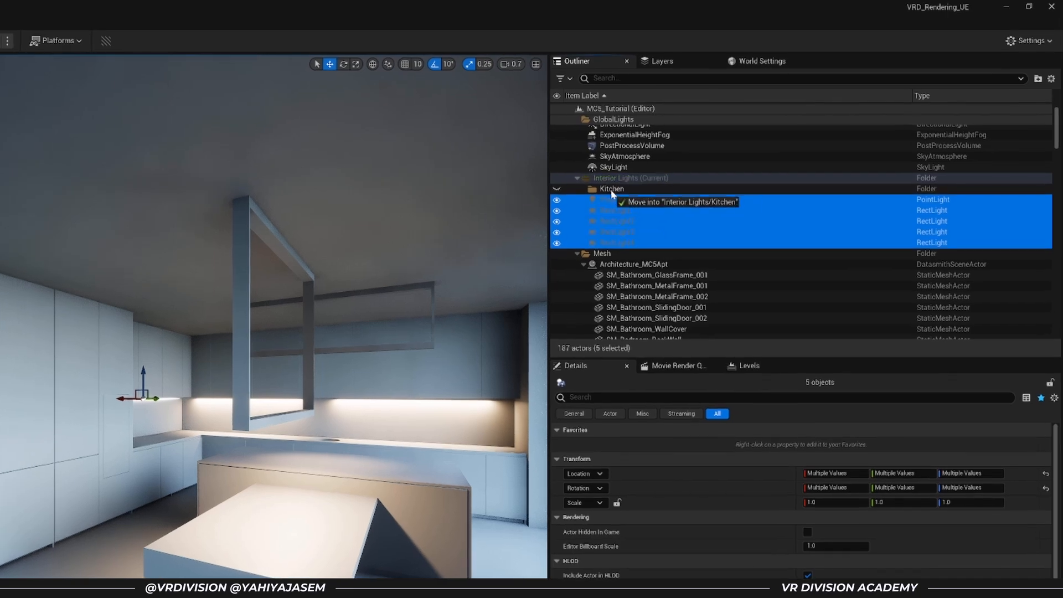
left_click_drag(611, 191, 611, 190)
right_click_drag(403, 322, 443, 323)
key("Escape")
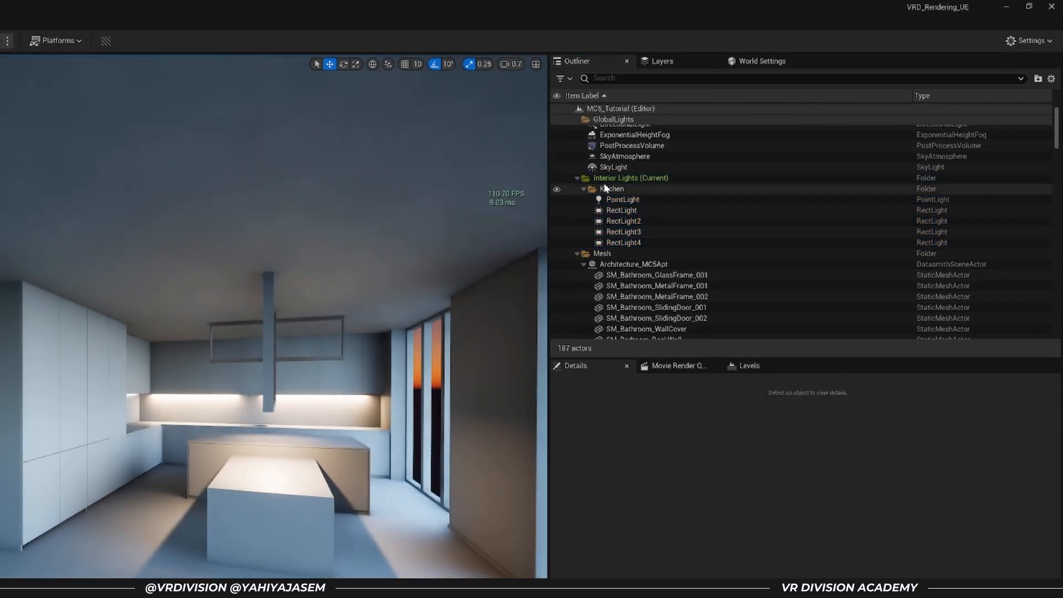
left_click(584, 188)
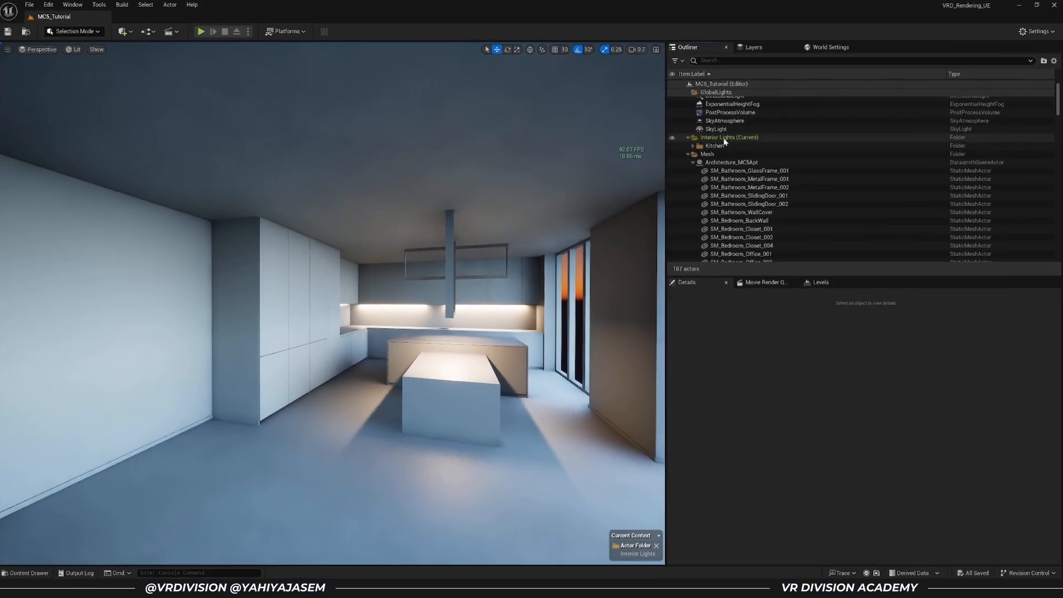
Copy a backsplash rect light from the kitchen and paste it beside the low bench along the living room's panelled wall
right_click_drag(399, 277, 498, 287)
right_click_drag(397, 379, 427, 332)
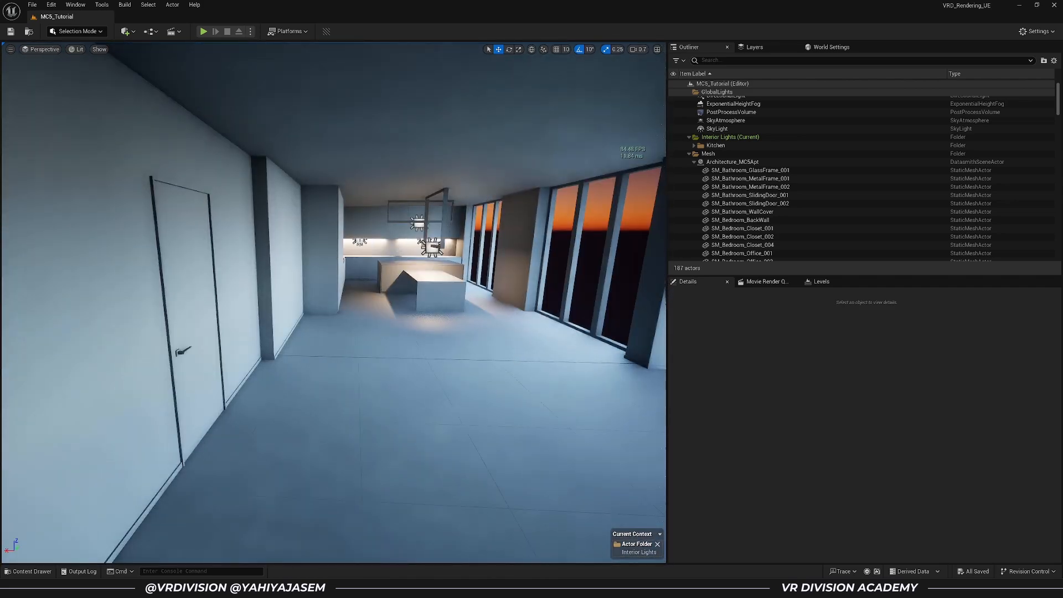
left_click(360, 242)
key("ctrl+c")
right_click_drag(361, 242, 446, 287)
key("ctrl+v")
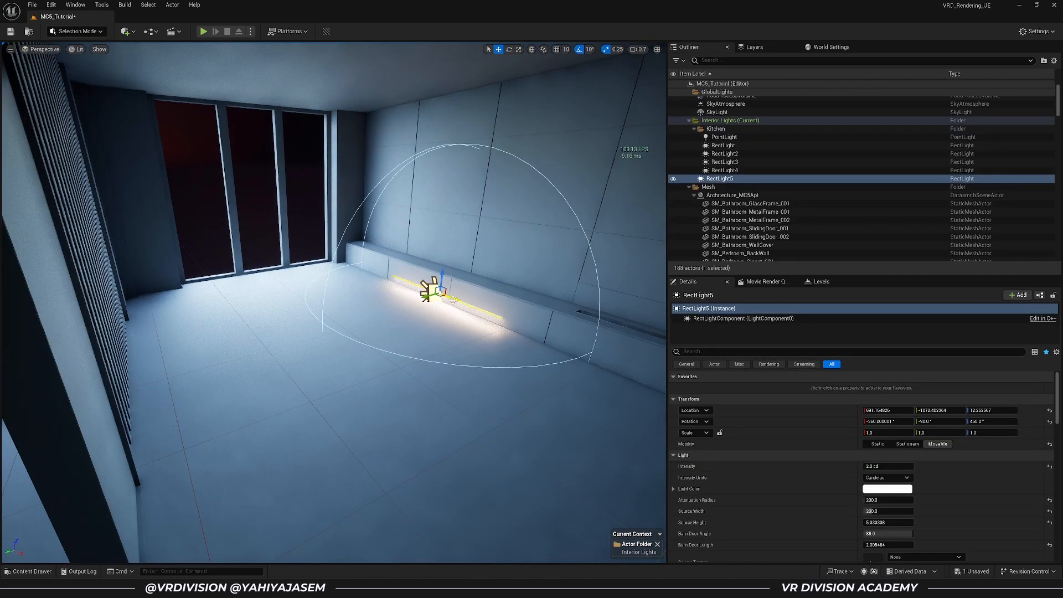
Raise the pasted rect light to the ceiling edge of the panelled wall, with source width about 703 and attenuation radius about 625
left_click_drag(437, 292, 467, 85)
right_click_drag(467, 85, 509, 50)
right_click_drag(301, 216, 326, 206)
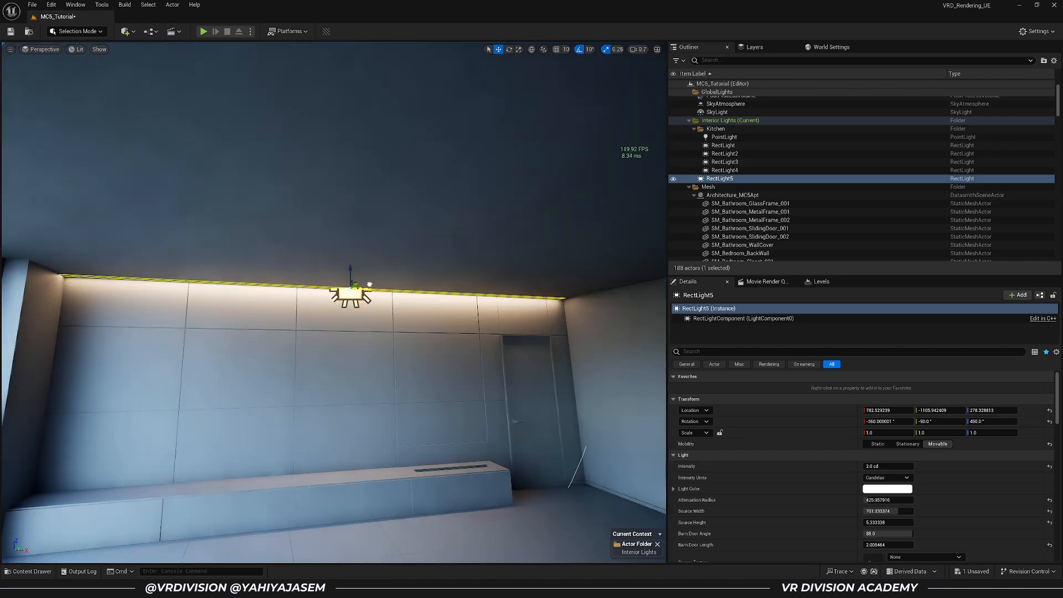
left_click_drag(369, 285, 372, 284)
Turn Game View back on and save the level
key("g")
key("s")
right_click_drag(465, 314, 365, 326)
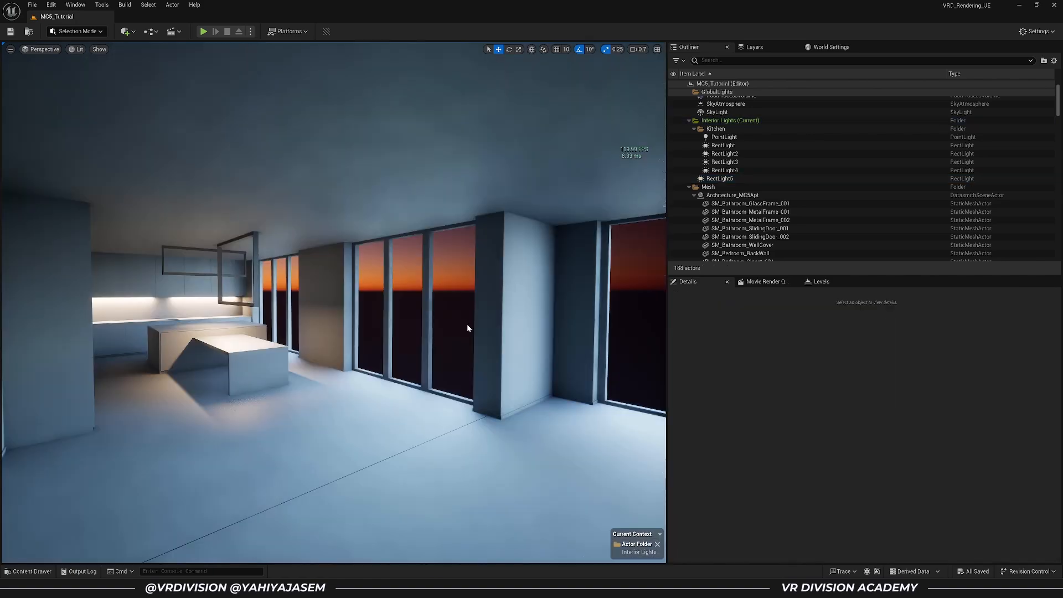
Raise the sun above the horizon until full daylight enters through the living area windows
right_click_drag(467, 323, 518, 208)
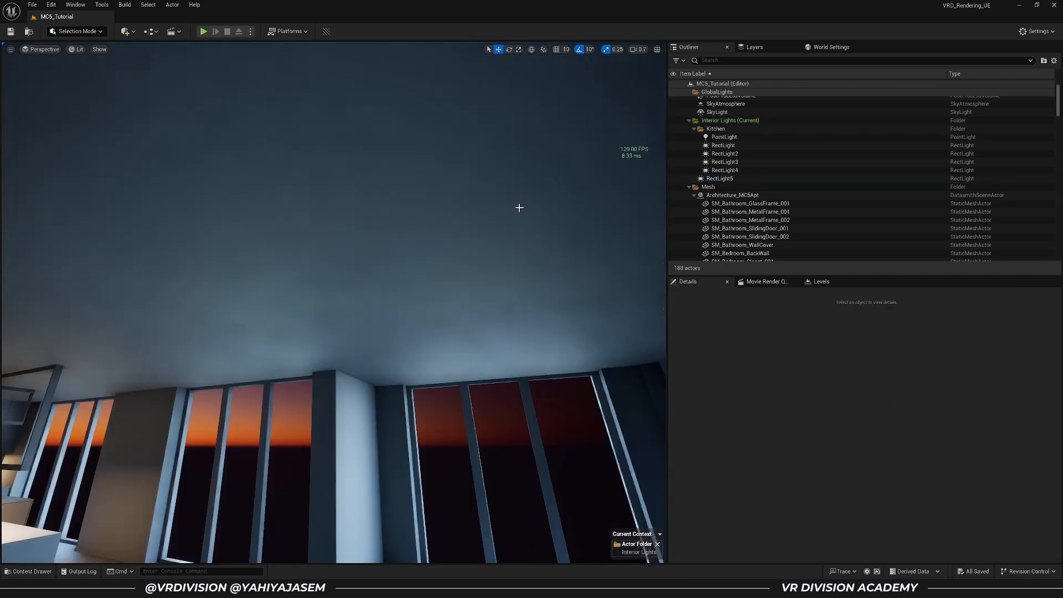
right_click_drag(492, 246, 479, 327)
mouse_move(466, 289)
right_mouse_down()
mouse_move(366, 296)
mouse_move(457, 297)
right_mouse_up()
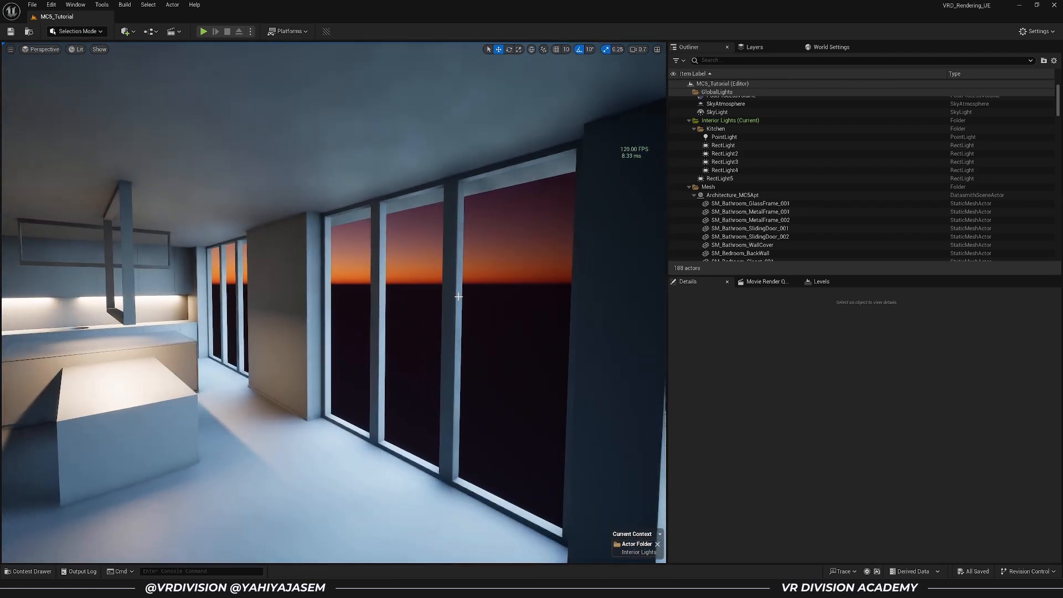
key("ctrl+l")
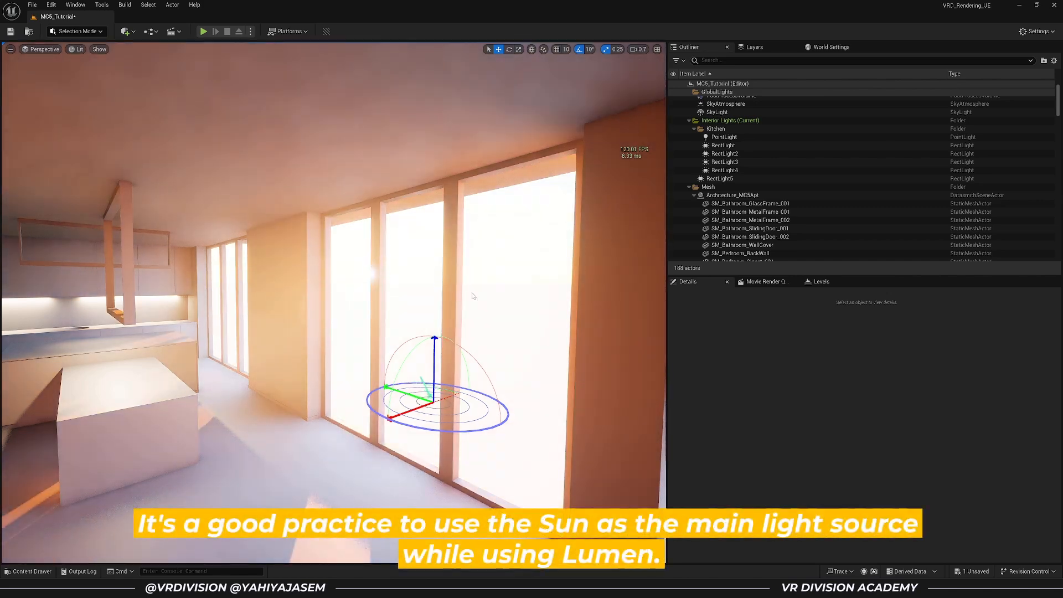
key("ctrl+l")
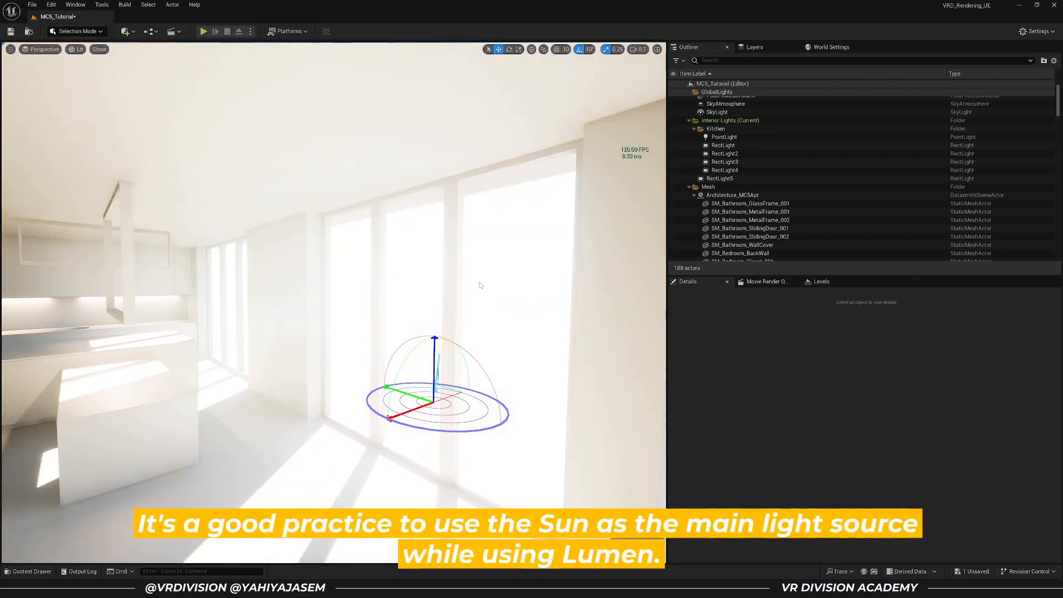
Rotate the door at the end of the panelled living room wall open to about 100 degrees
mouse_move(357, 335)
right_mouse_down()
mouse_move(437, 334)
mouse_move(357, 335)
right_mouse_up()
key("w")
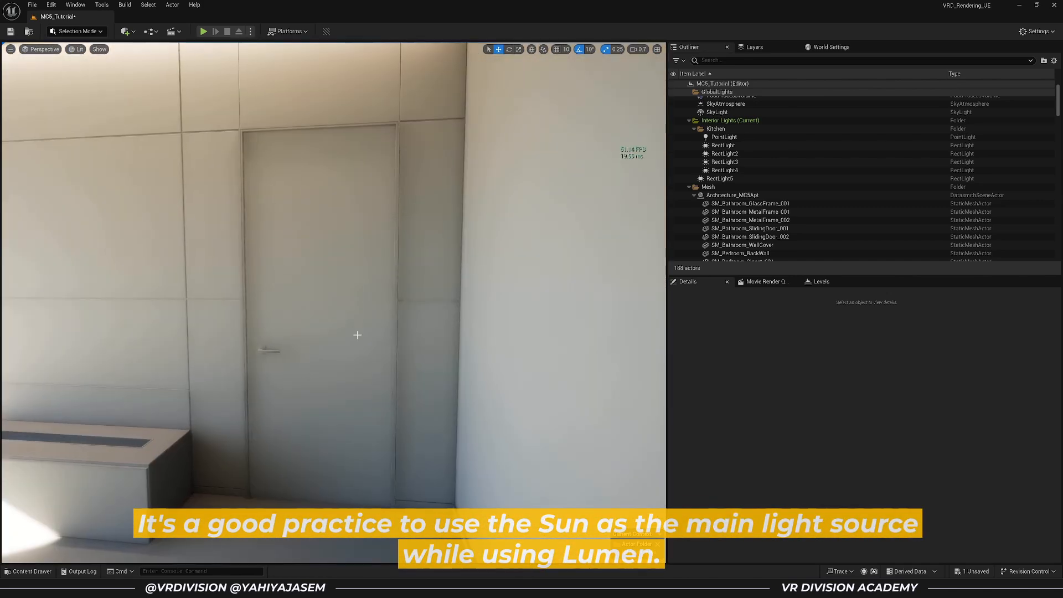
left_click(357, 335)
key("e")
left_click_drag(381, 327, 326, 329)
key("w")
right_click_drag(380, 329, 249, 324)
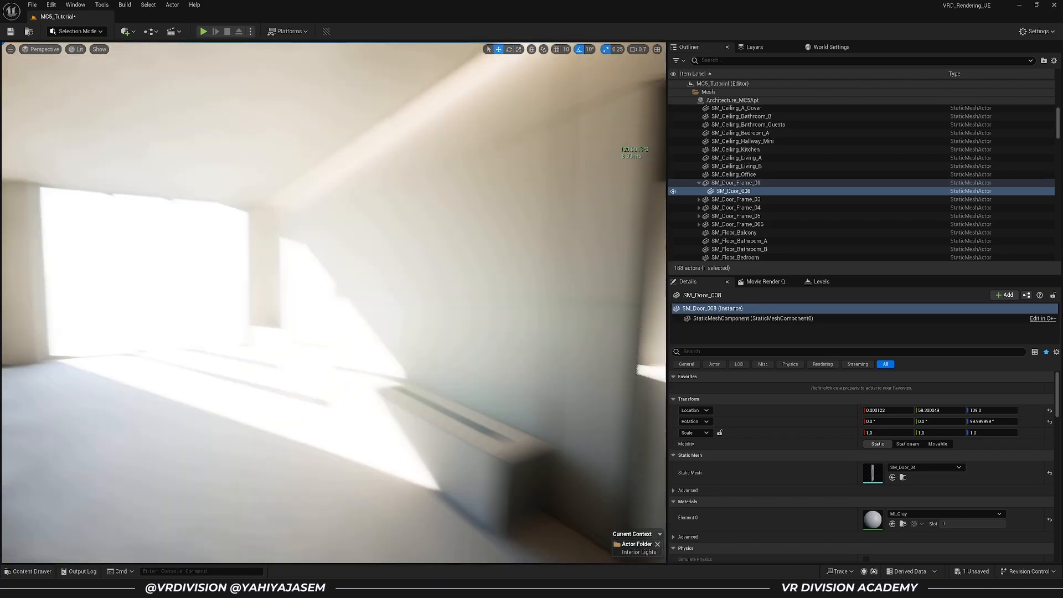
Clear the door selection and save the level
key("Escape")
key("w")
right_click_drag(332, 324, 194, 322)
key("ctrl+s")
key("w")
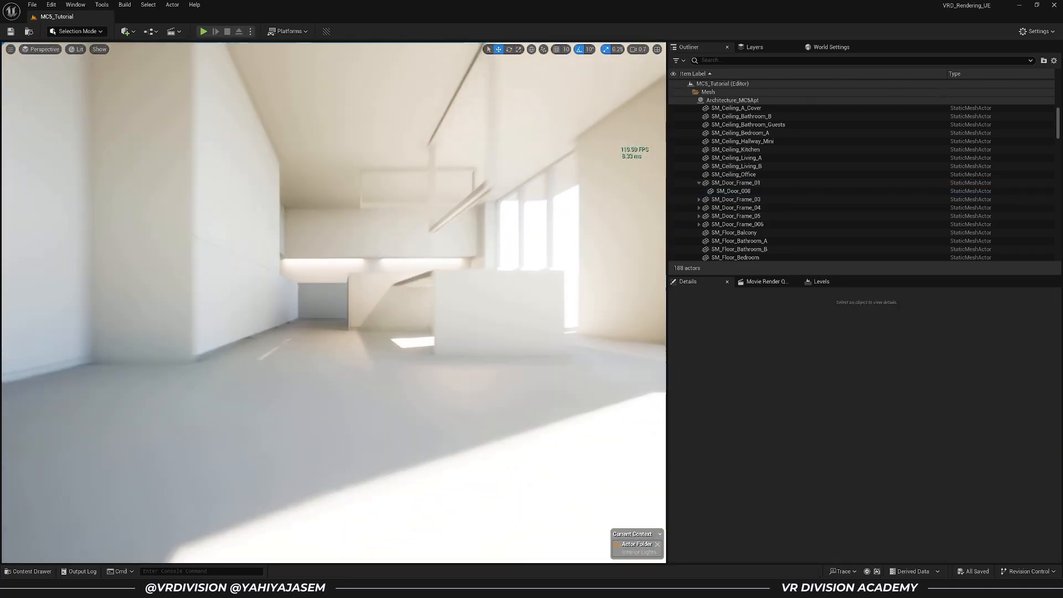
Lower the sun back to dusk and turn off Game View at the kitchen backsplash to show the light icons
key("e")
right_click_drag(387, 311, 546, 319)
key("ctrl+l")
key("w")
key("g")
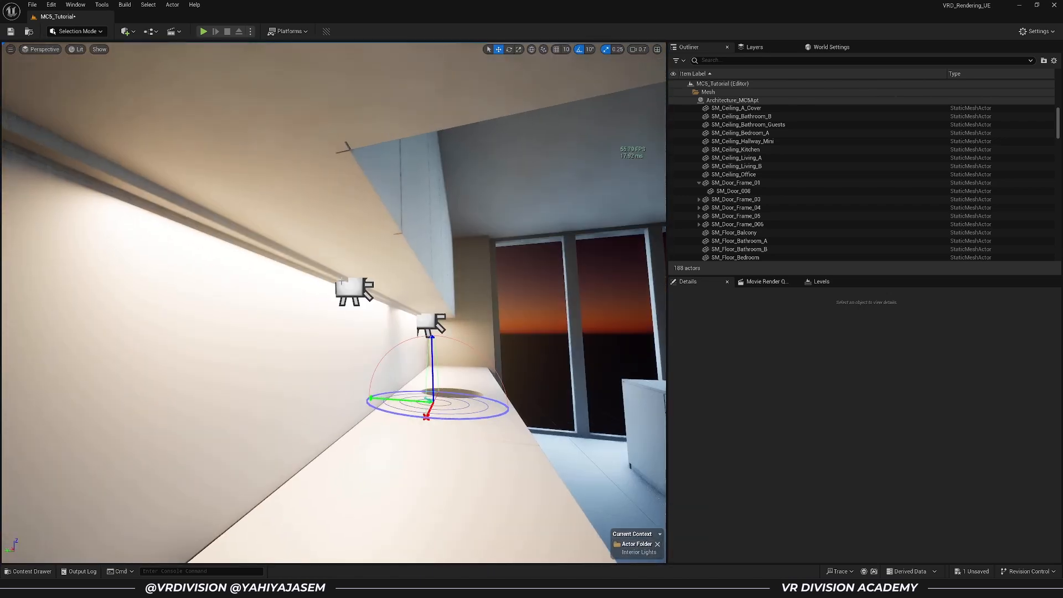
Select the two backsplash rect lights, try an intensity of 0, and set it back to 2 cd
left_click(348, 291)
left_click(430, 324, "ctrl")
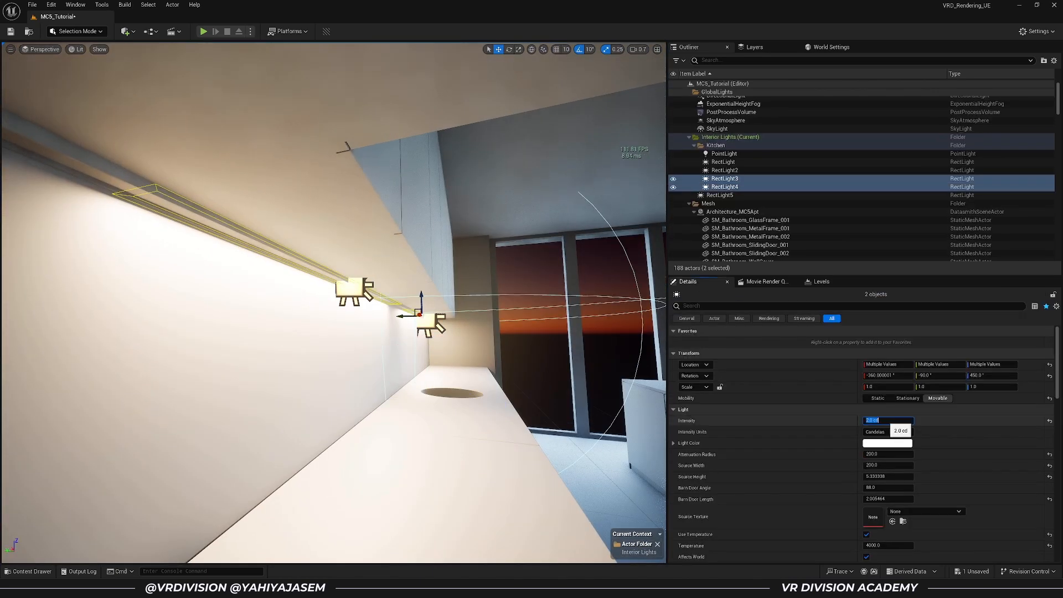
key("Return")
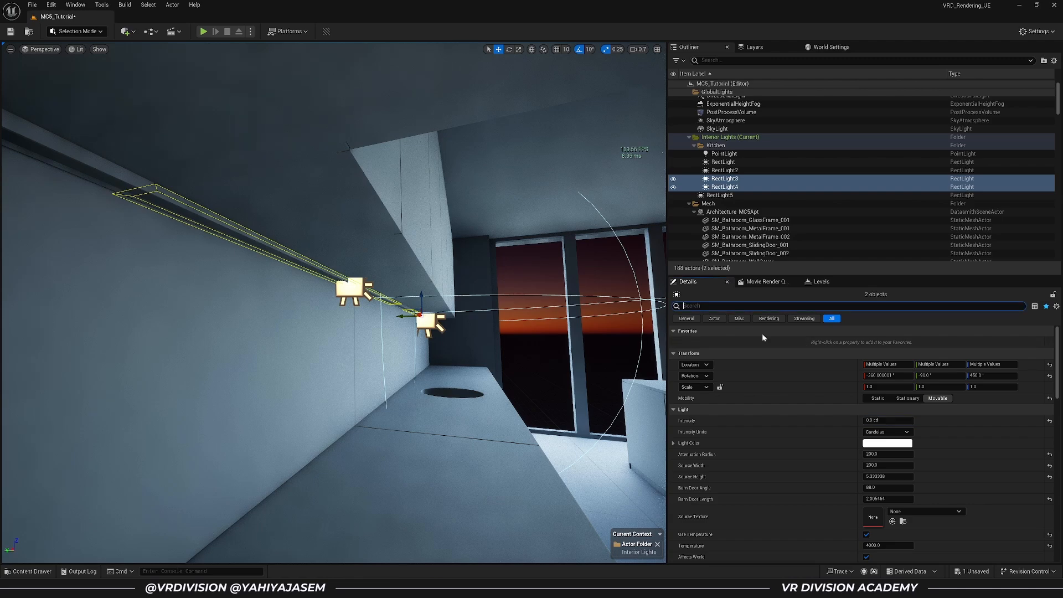
type("2")
key("Return")
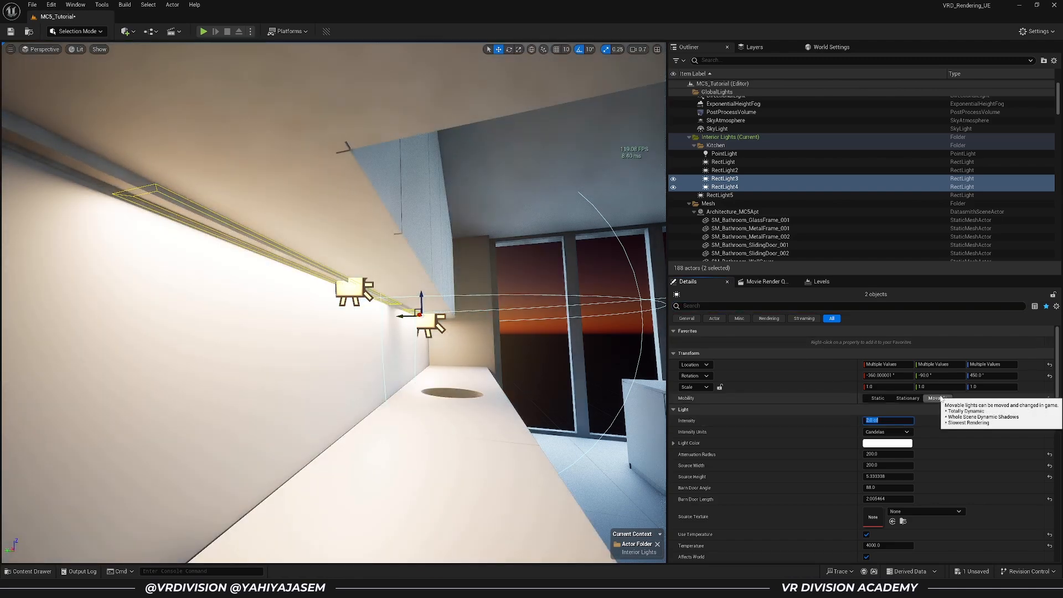
Try an intensity of 45545 cd on both backsplash rect lights, then return it to 2 cd
type("45545")
key("Return")
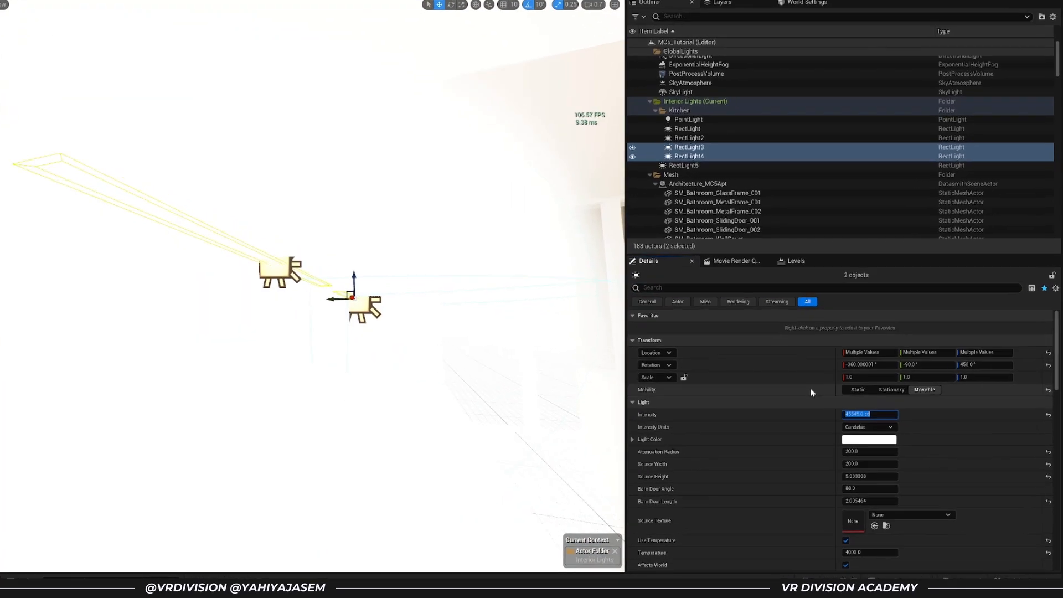
type("2")
key("Return")
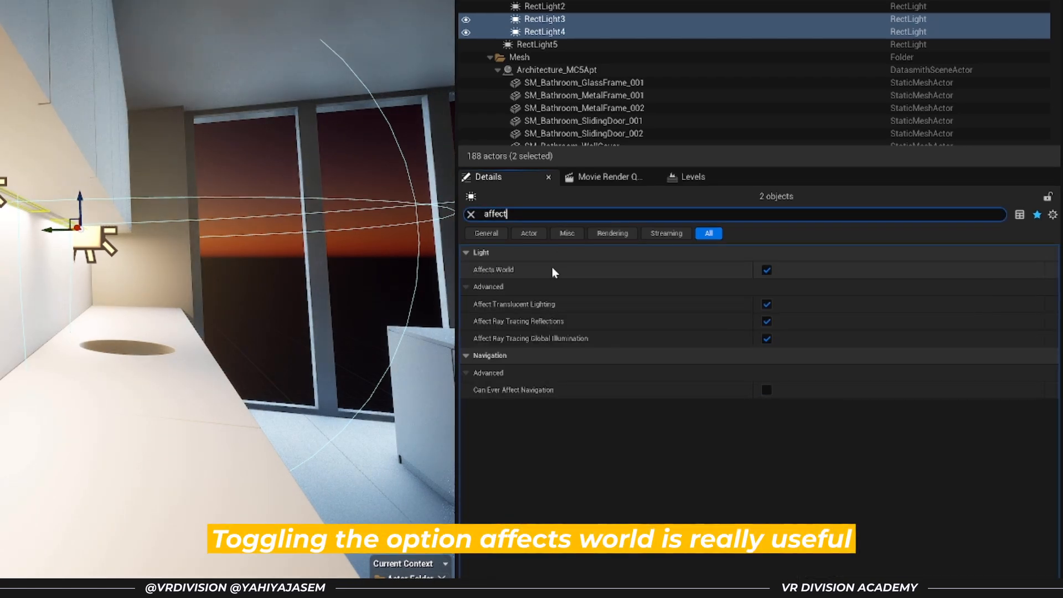
Turn off Affects World for both backsplash rect lights and save the level
left_click(767, 270)
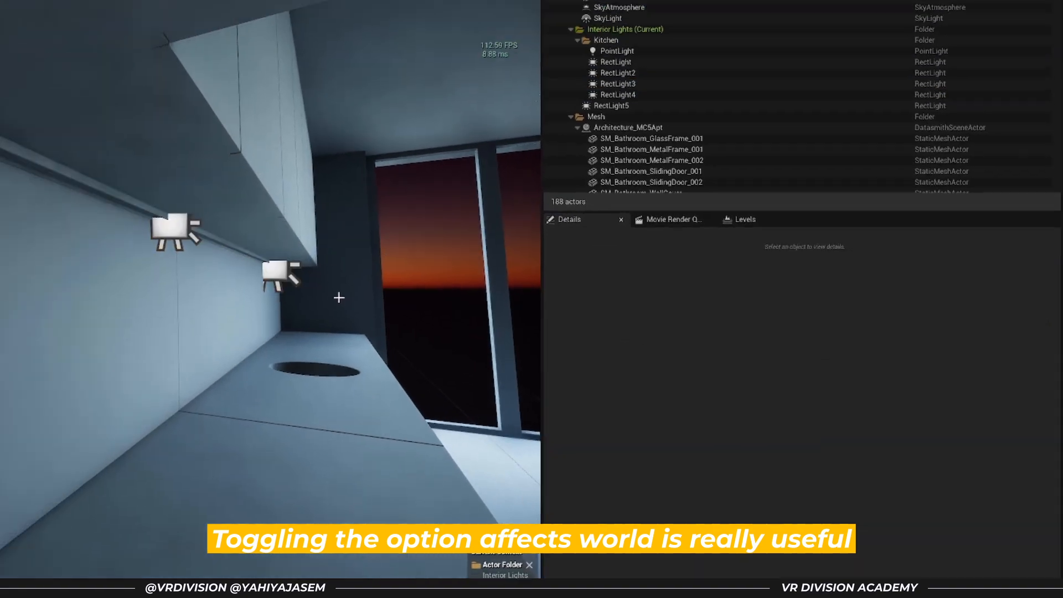
key("ctrl+s")
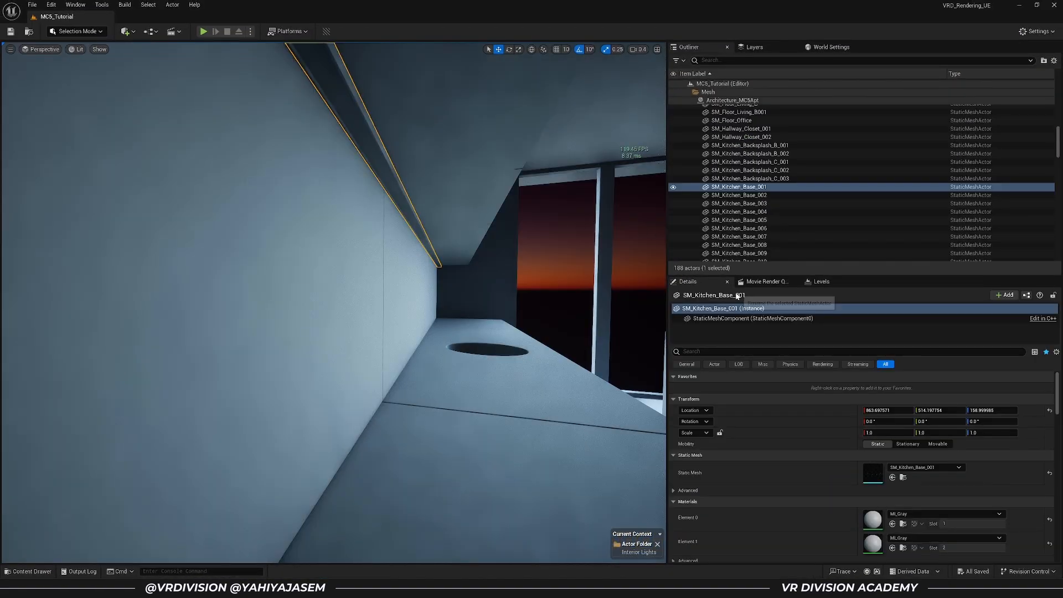
Locate the MI_Gray material from the second slot of the strip under the upper cabinets in the project's Materials folder
scroll(833, 474, "down", 2)
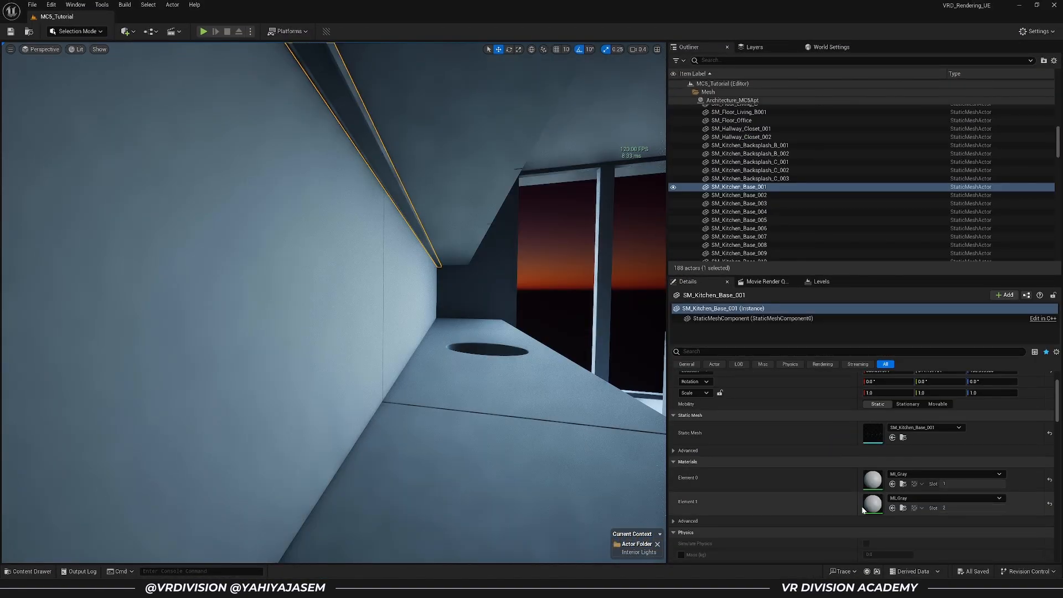
left_click(903, 507)
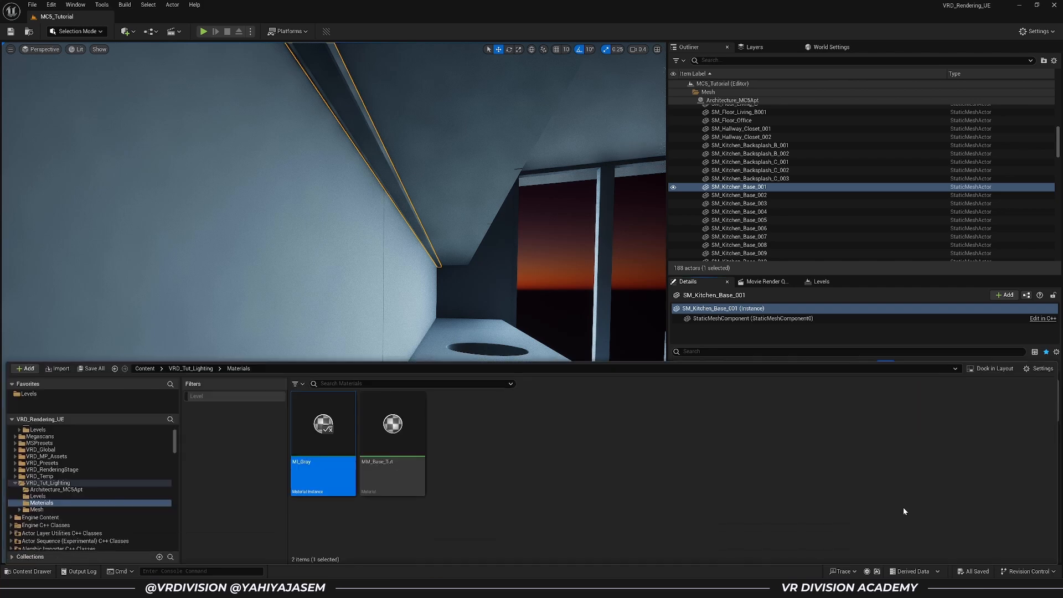
right_click(488, 470)
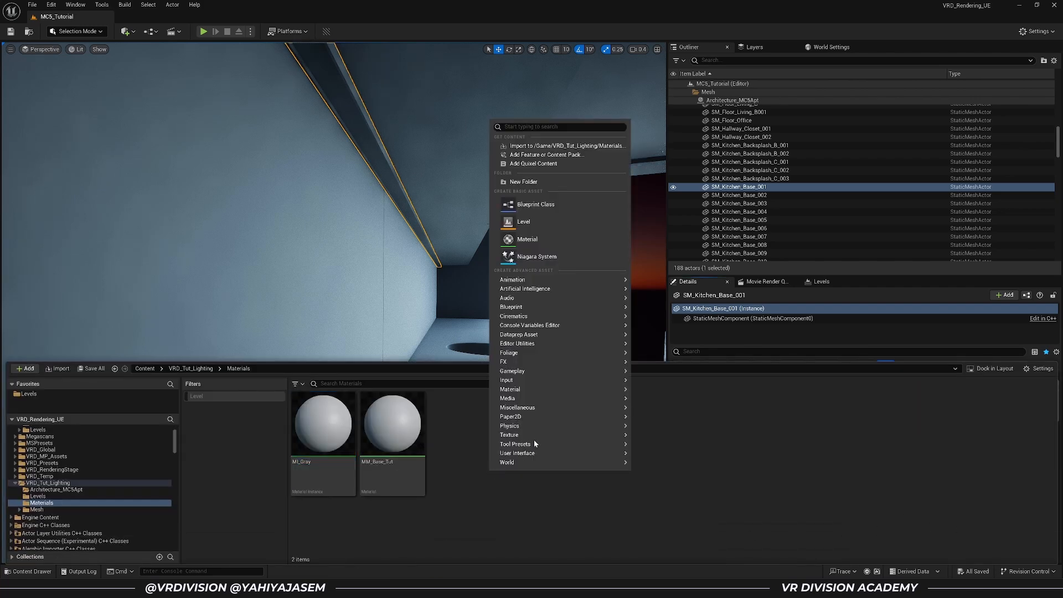
left_click(444, 497)
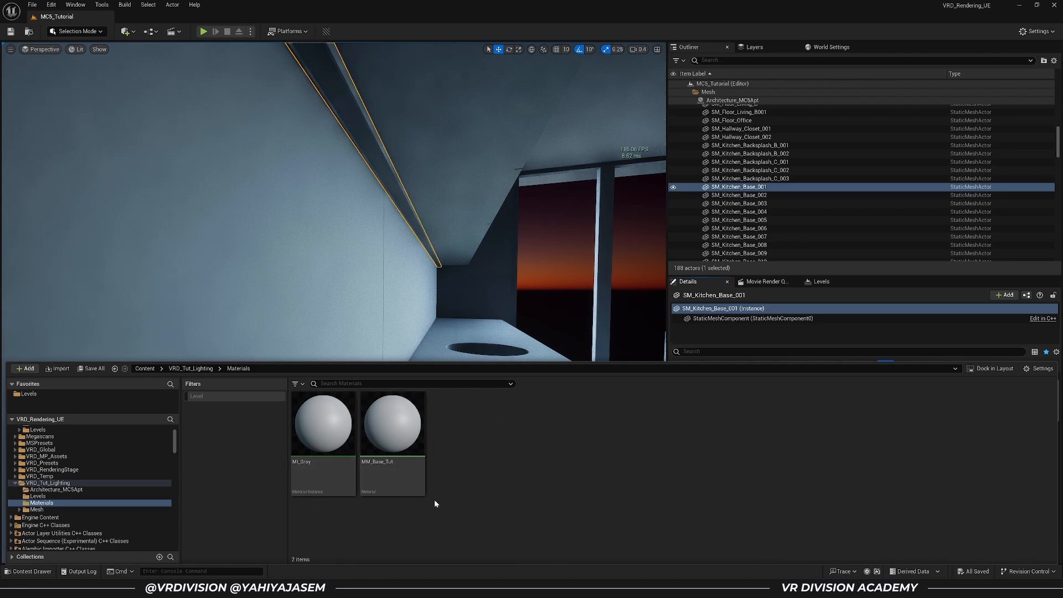
right_click(456, 496)
left_click(455, 499)
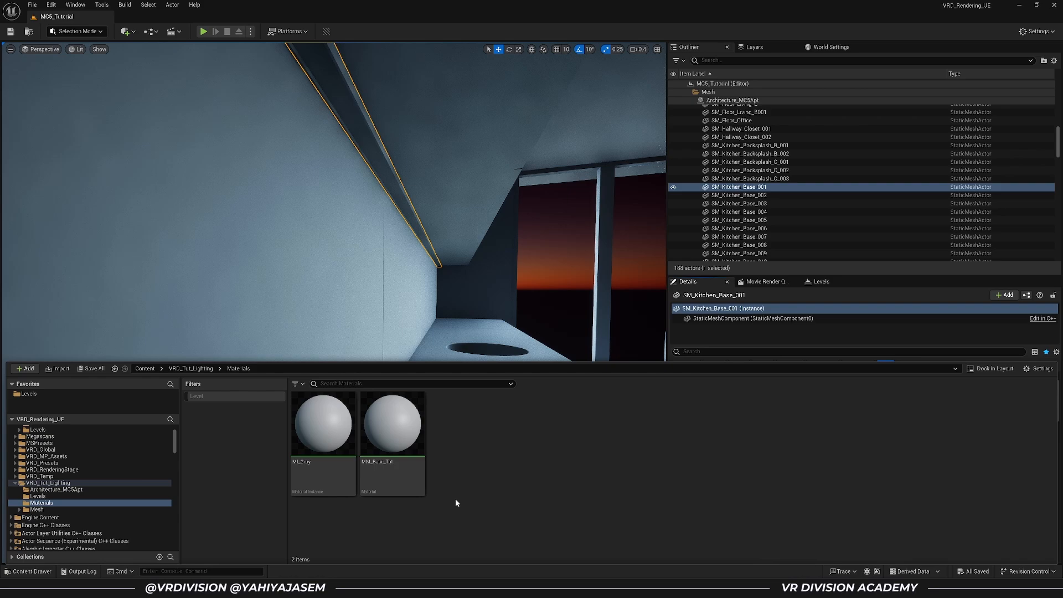
Open the MM_Base_Tut material graph, try adding a Multiply node below the Roughness parameter, and delete it
double_click(387, 442)
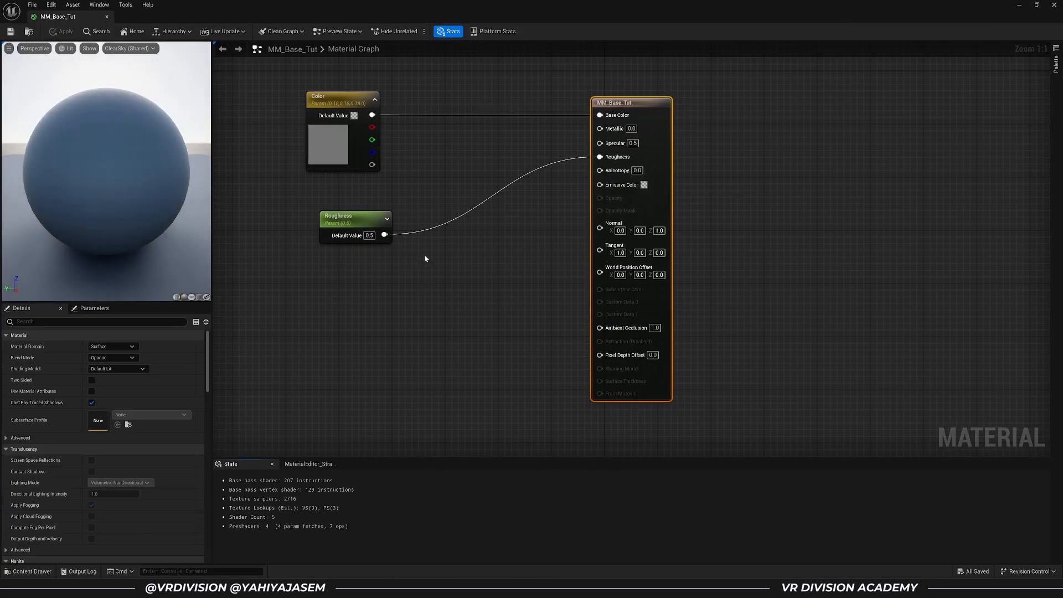
right_click_drag(425, 256, 516, 327)
left_click_drag(432, 224, 416, 216)
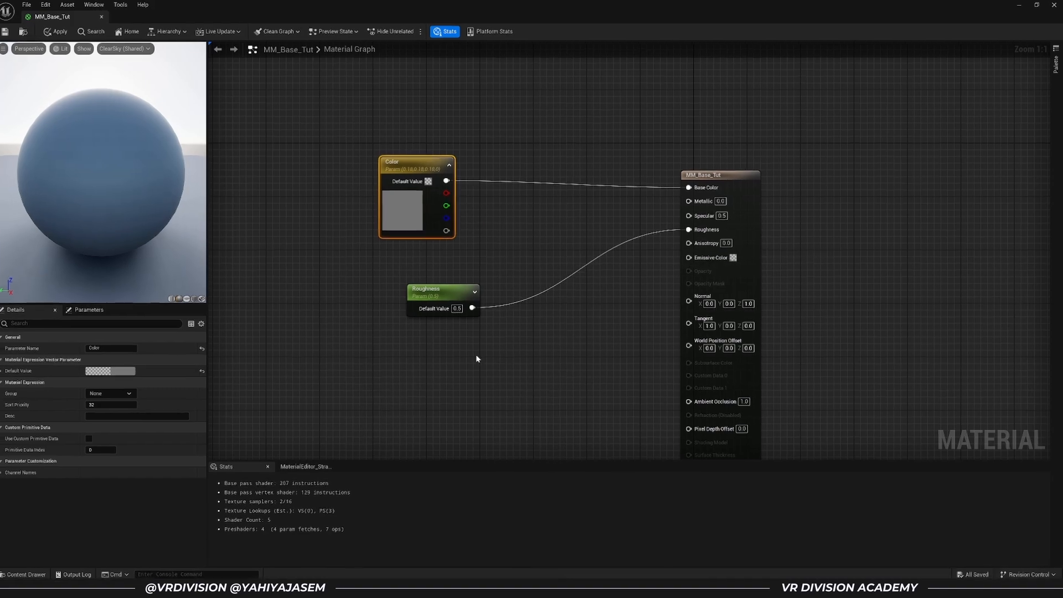
key("m")
left_click(508, 353)
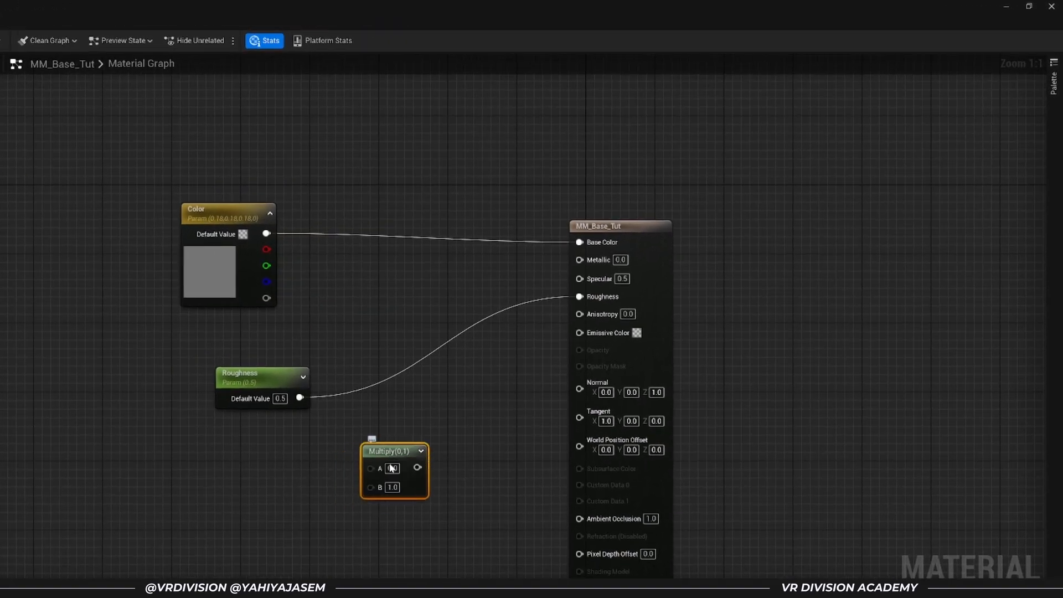
key("Delete")
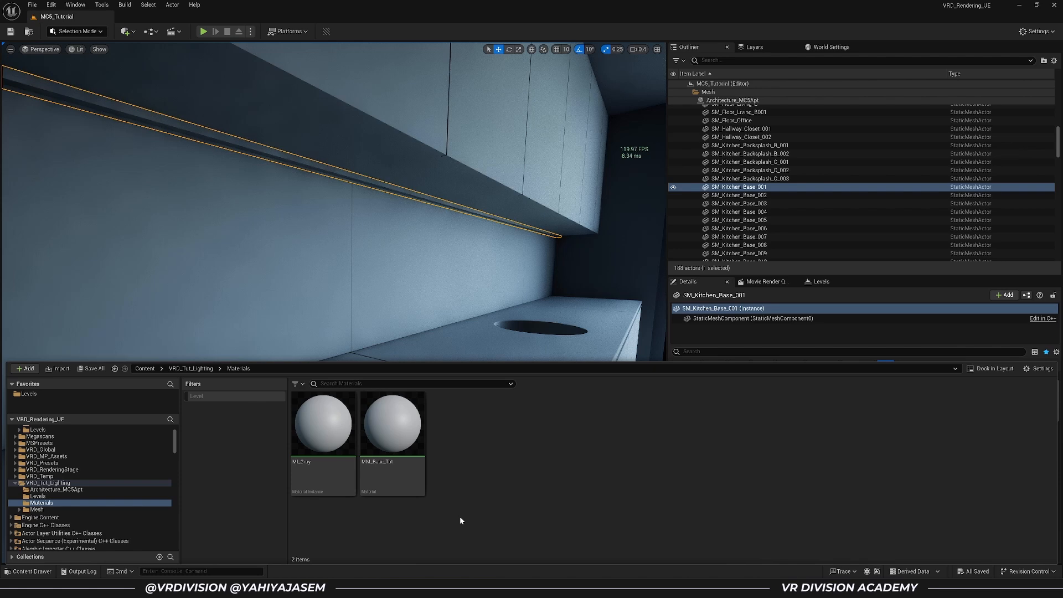
Create a new material named MM_Emissive in the VRD_Tut_Lighting Materials folder
right_click(503, 493)
left_click(548, 260)
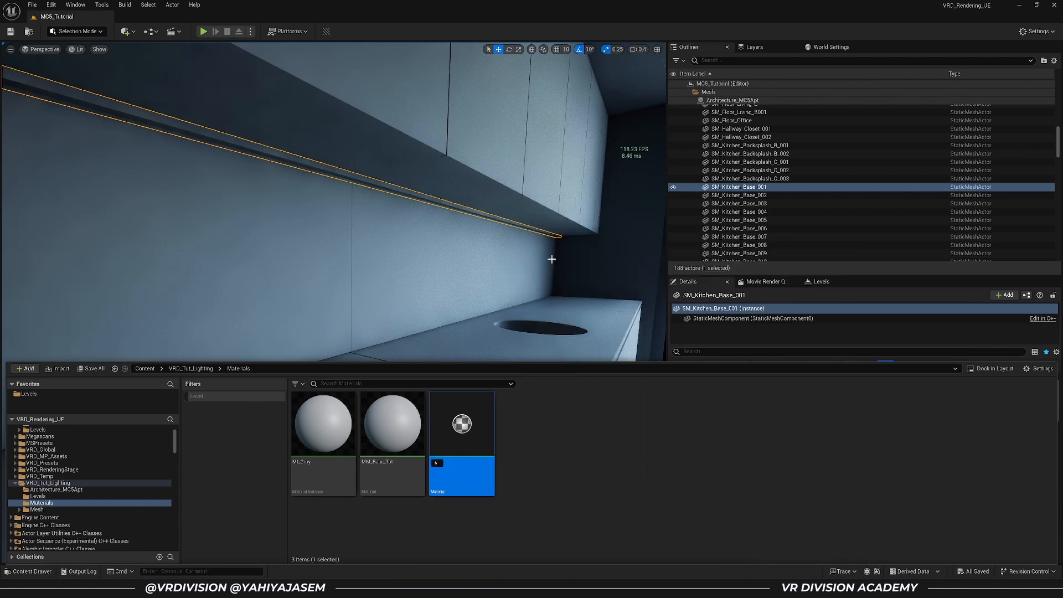
type("MM_Emissive")
key("Return")
Create an MM subfolder inside Materials and move MM_Base_Tut and MM_Emissive into it
right_click(560, 489)
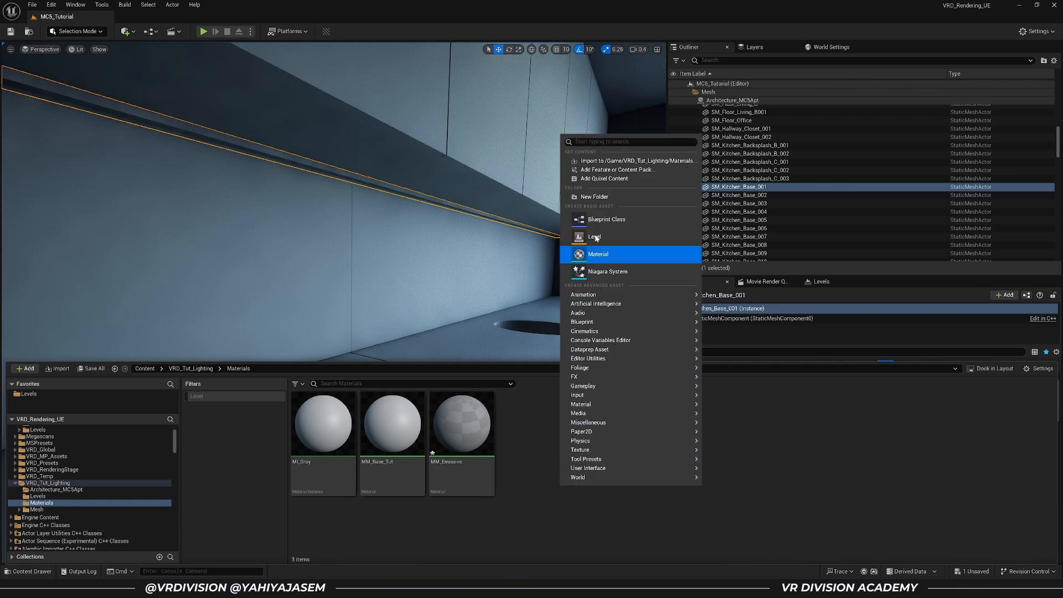
left_click(595, 197)
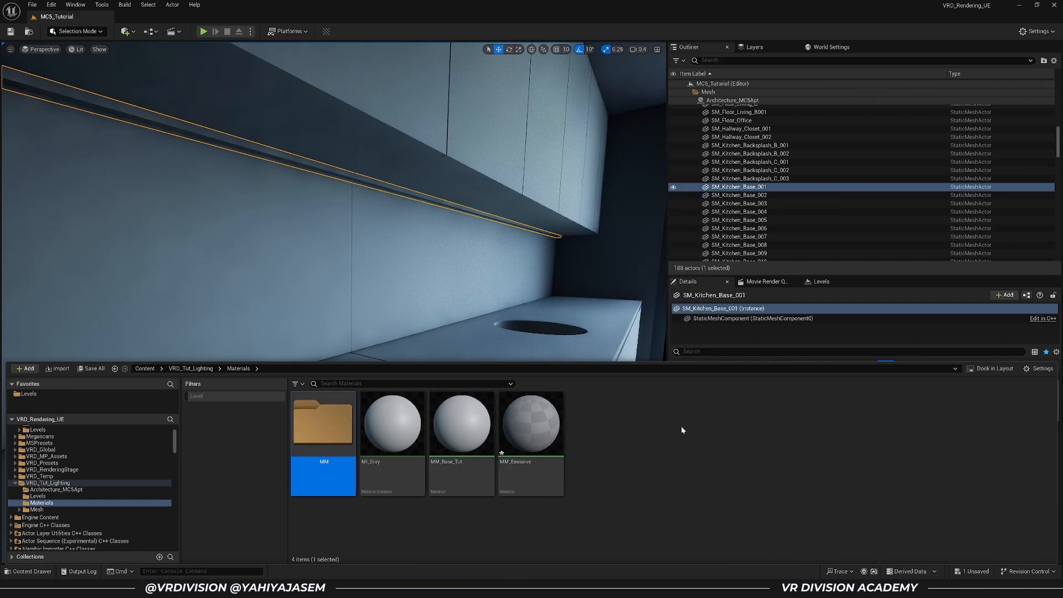
left_click(532, 435)
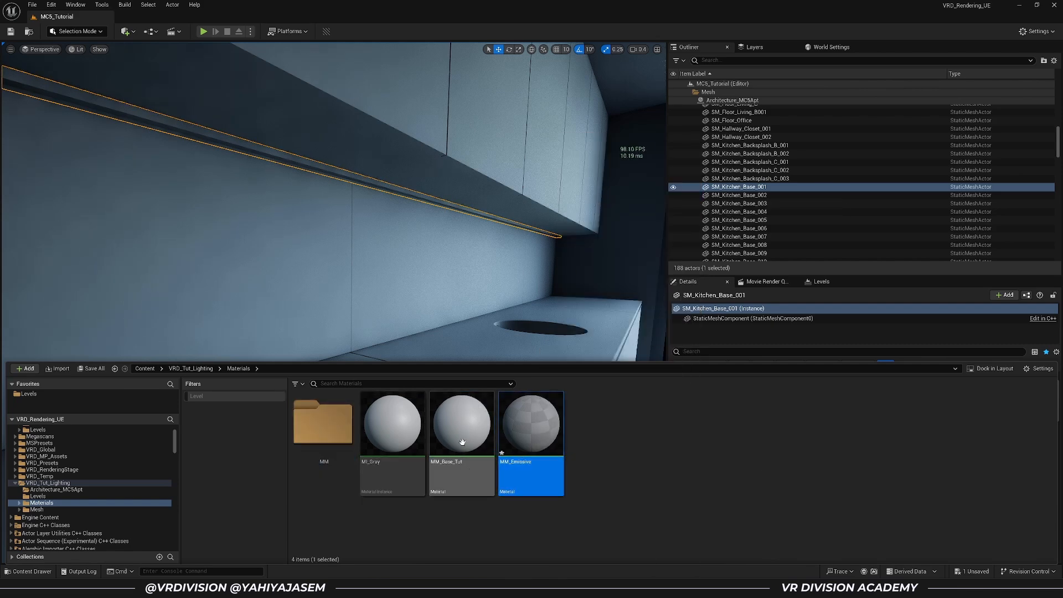
left_click_drag(447, 449, 342, 450)
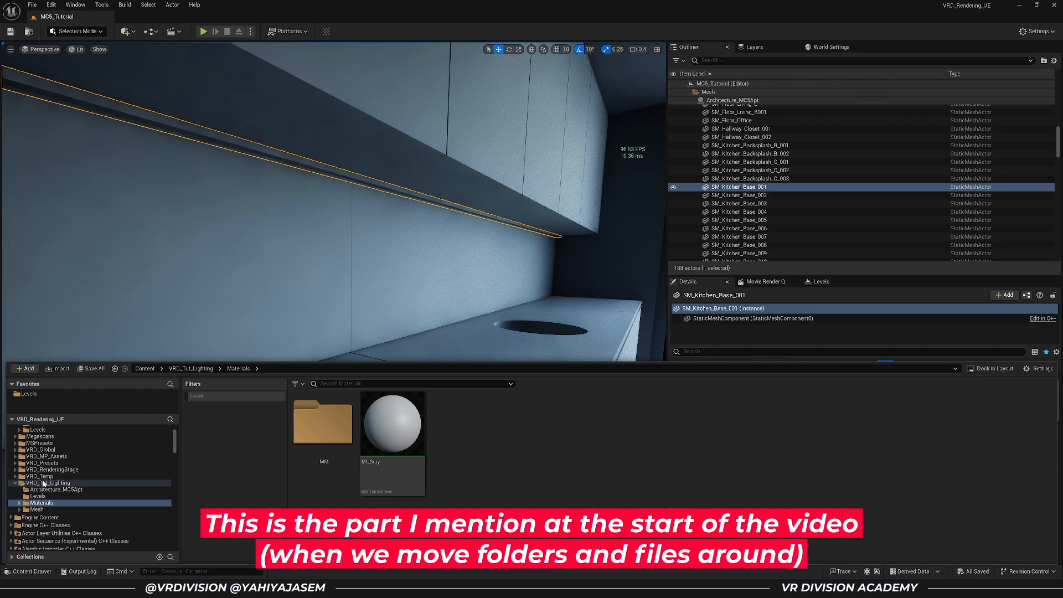
Update the redirector references of the MC5_Apartment folder and delete its unreferenced redirectors
scroll(47, 481, "up", 3)
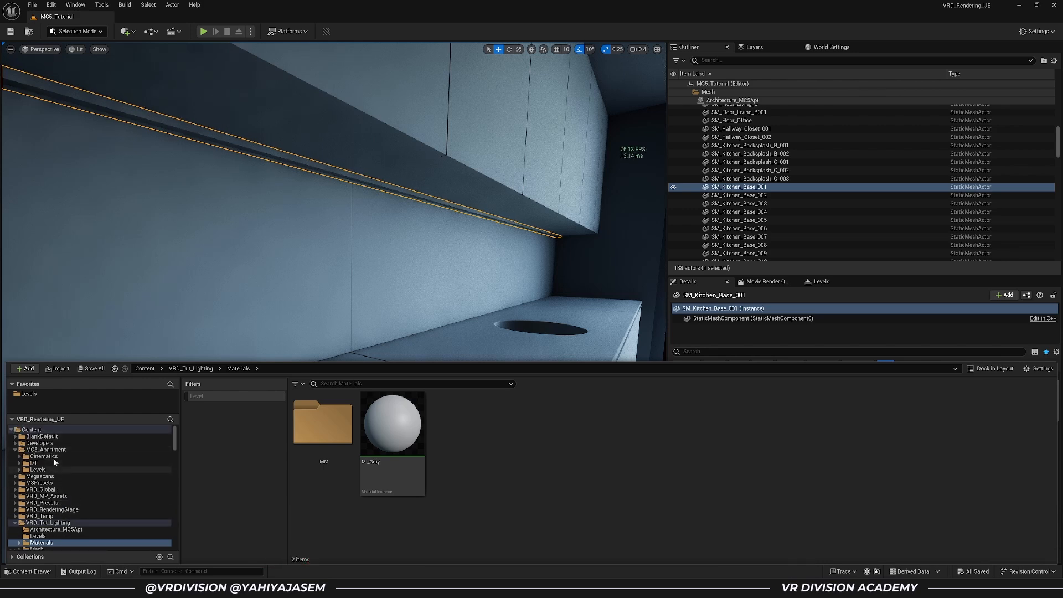
left_click(39, 463)
double_click(325, 443)
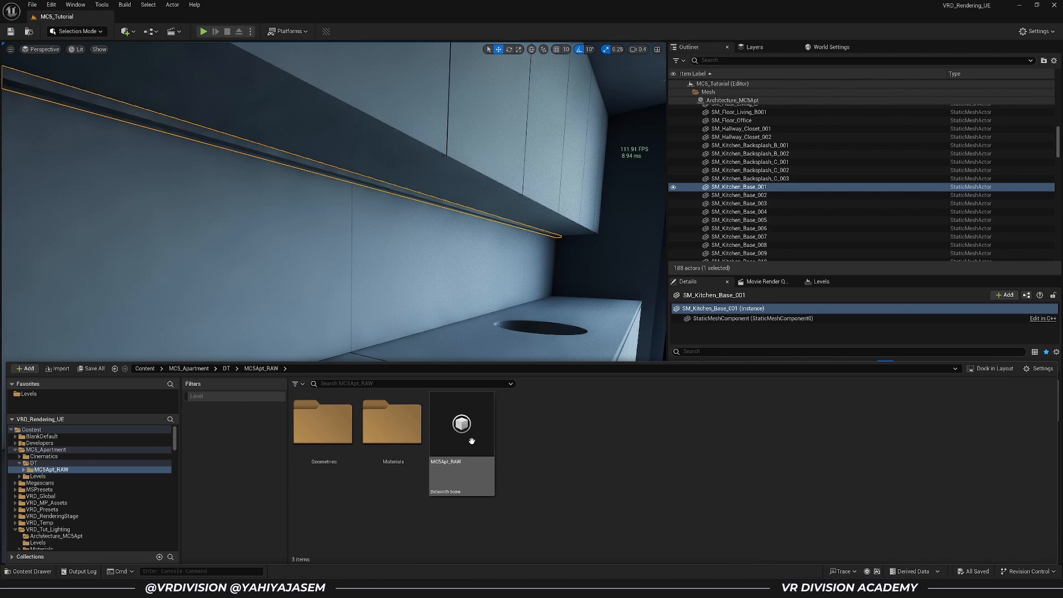
right_click(61, 452)
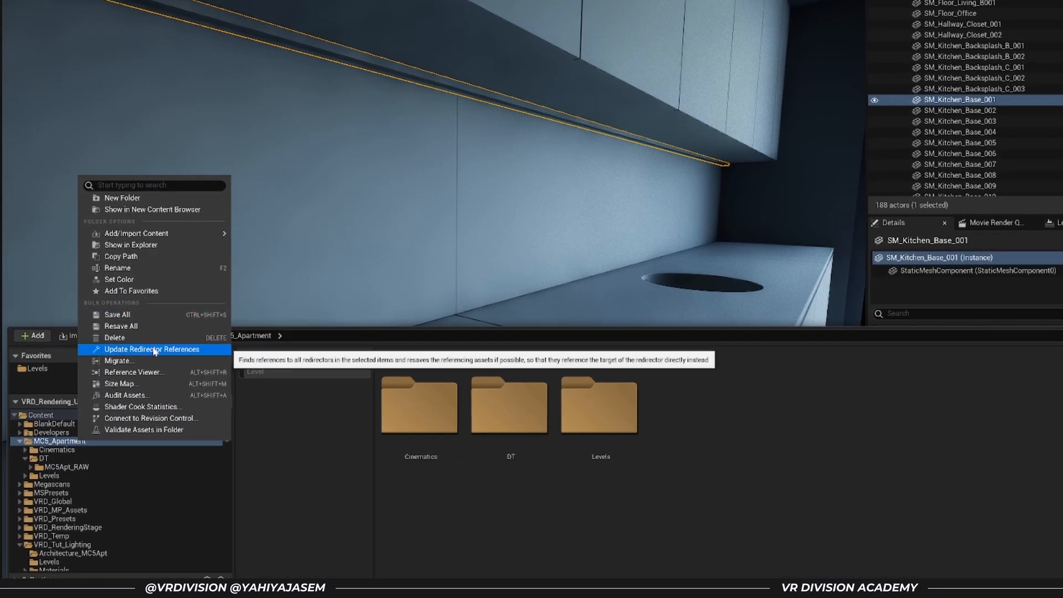
left_click(97, 369)
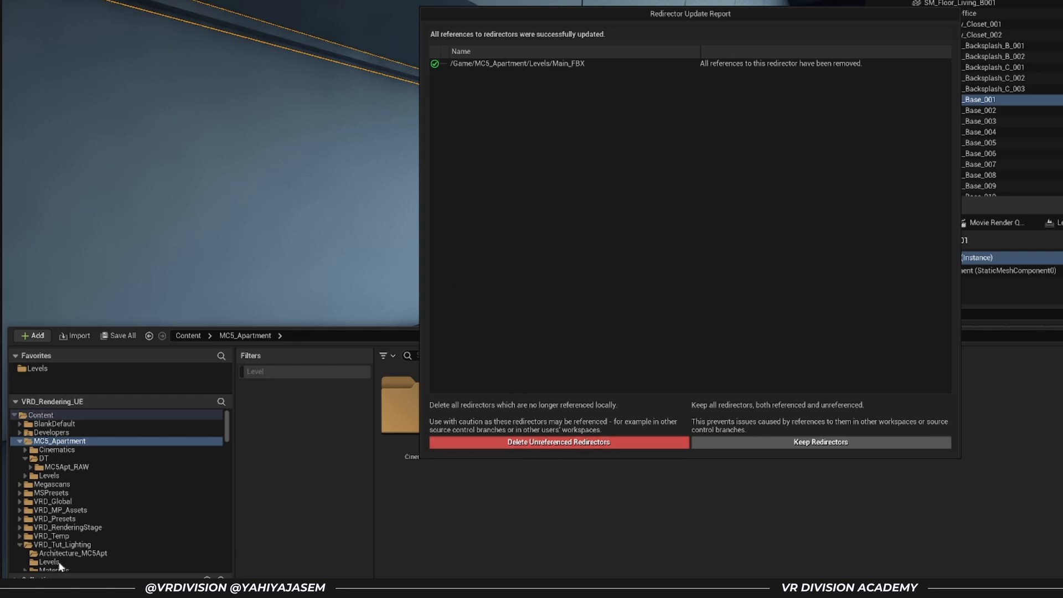
left_click(443, 442)
Update the redirector references for the whole Content folder and delete the unreferenced redirectors
right_click(60, 415)
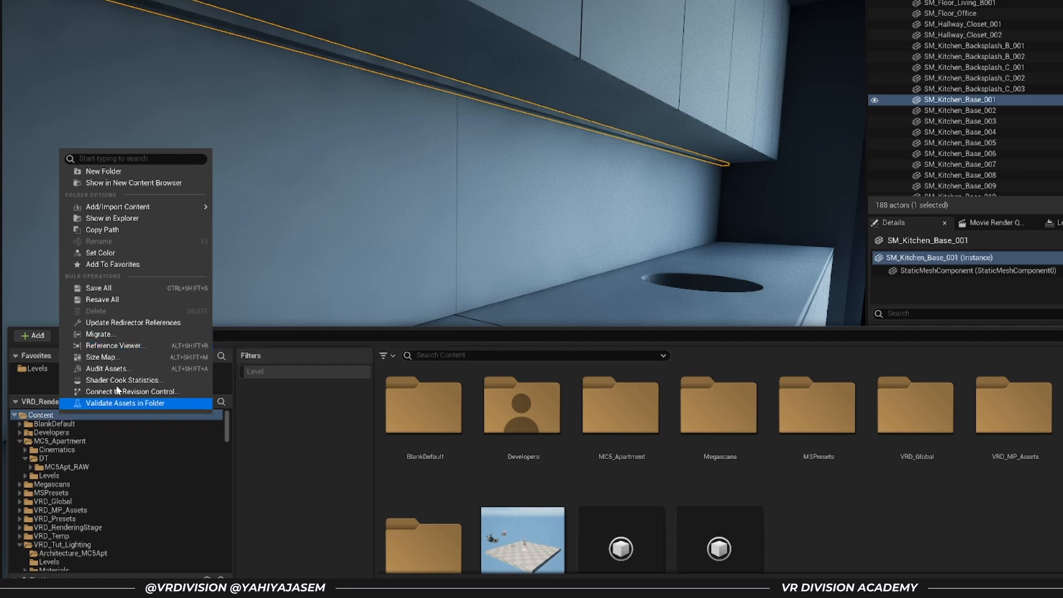
left_click(130, 323)
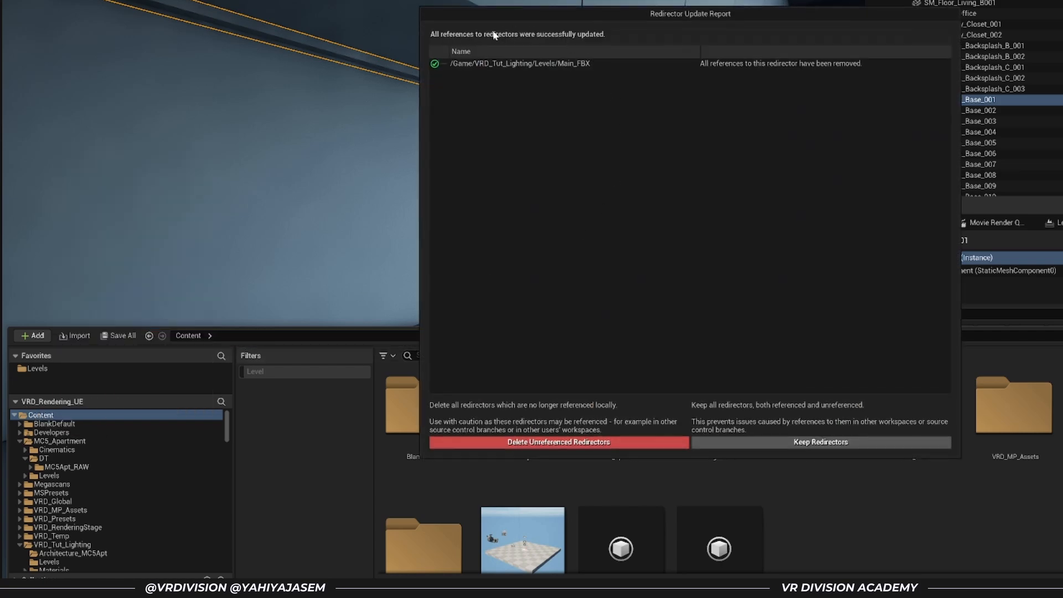
left_click(580, 442)
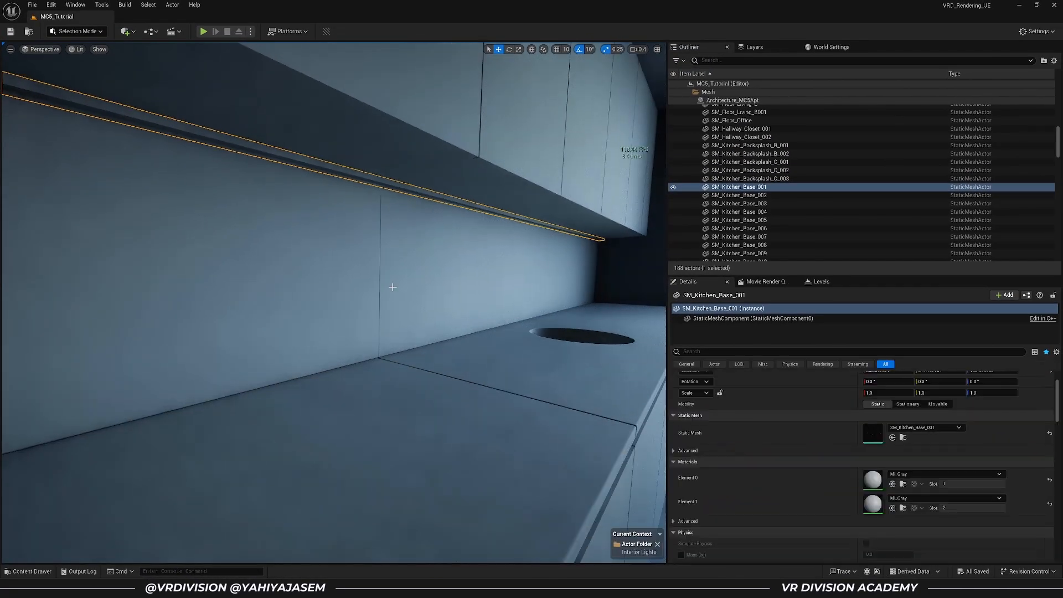
Open the MM_Emissive material from the Materials/MM folder and set its shading model to Unlit
left_click(55, 488)
left_click(55, 483)
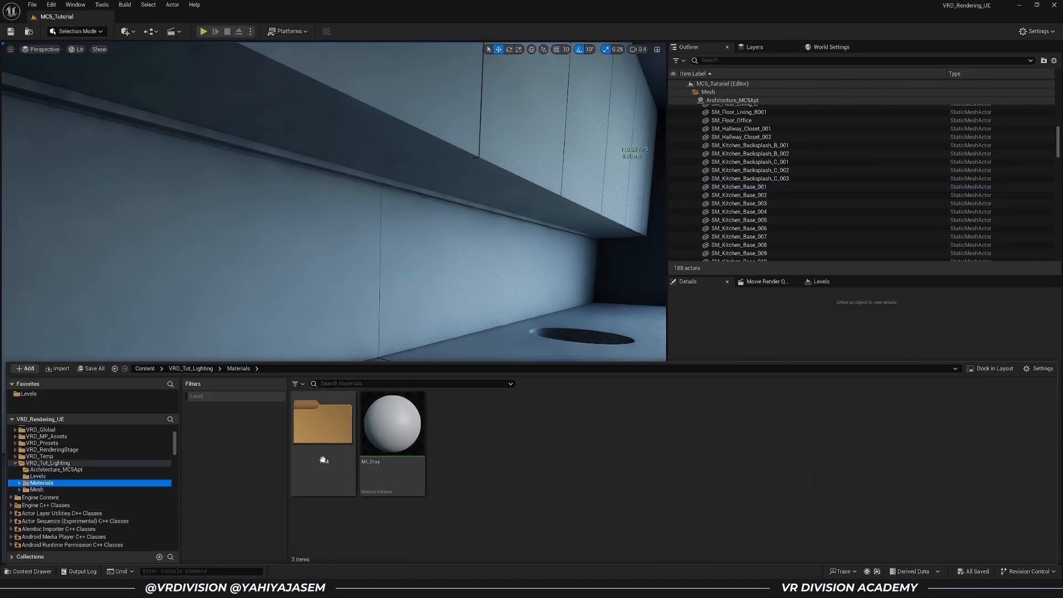
left_click(405, 467)
double_click(405, 467)
right_click_drag(427, 260, 486, 392)
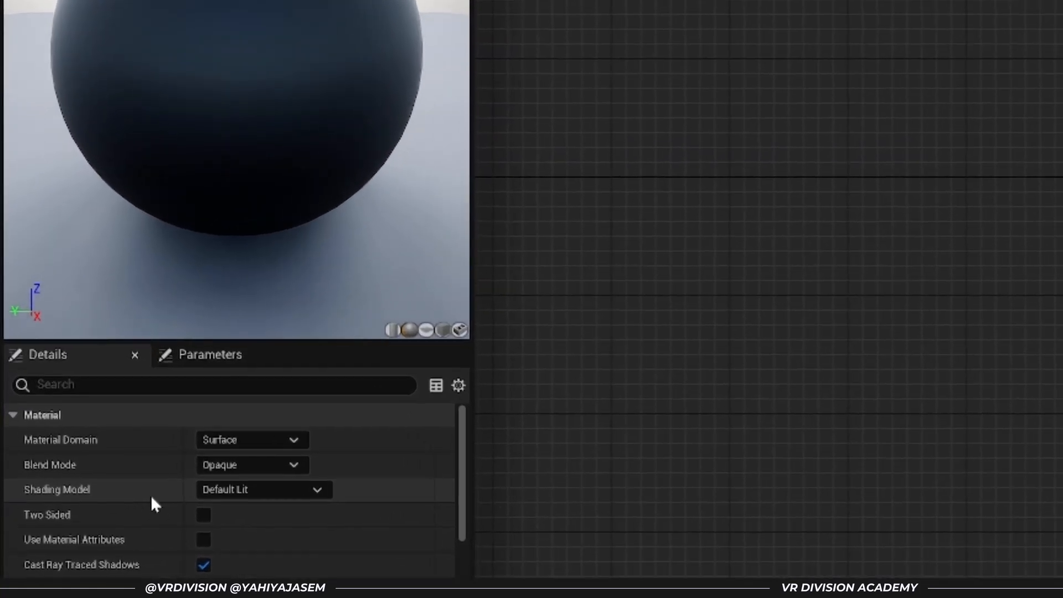
left_click(221, 491)
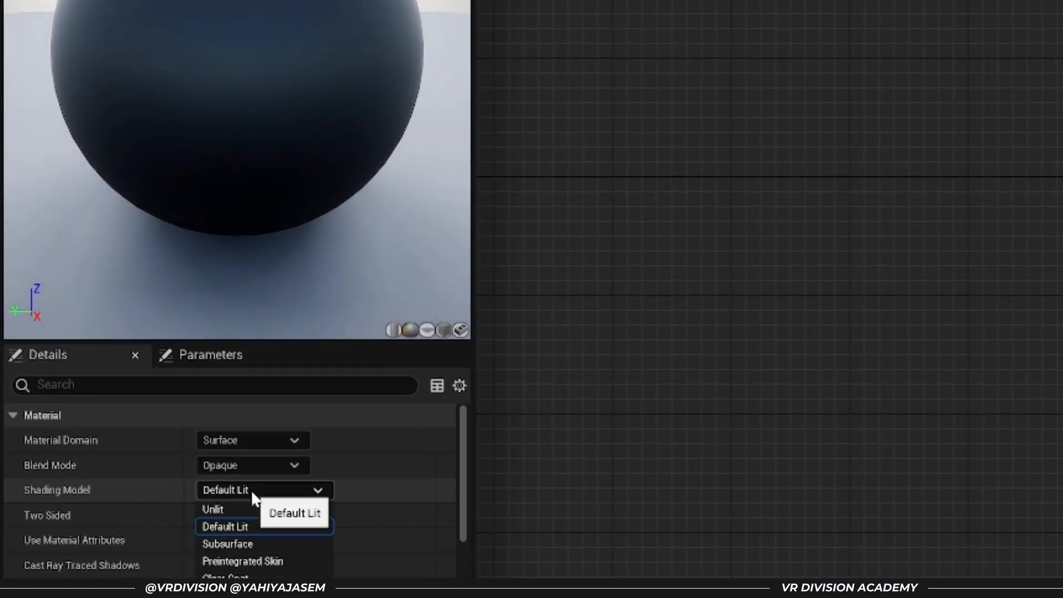
left_click(238, 510)
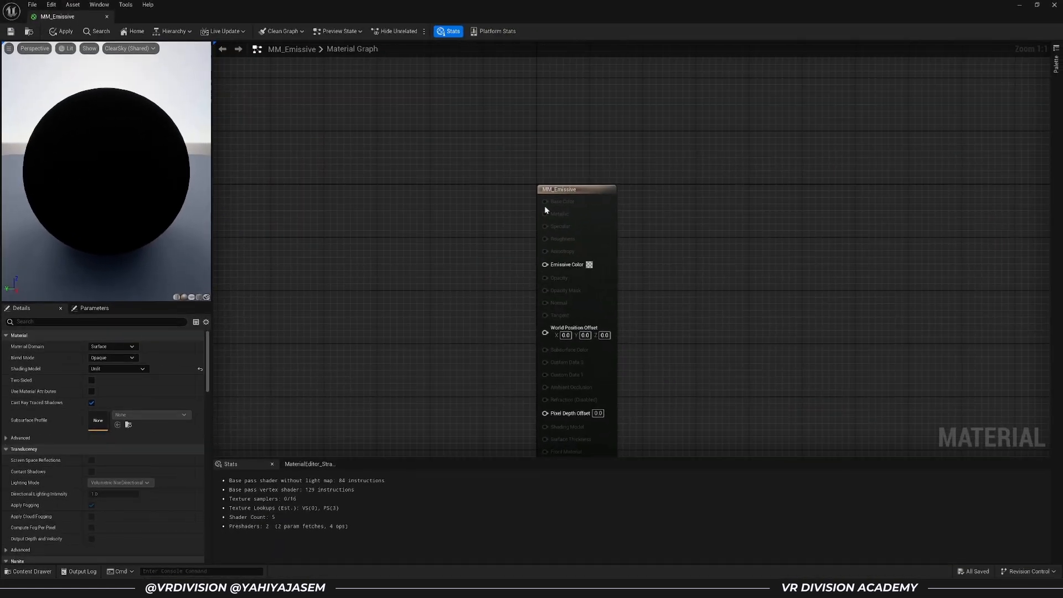
Add a Multiply node to the material graph and place it left of the MM_Emissive output node, level with Emissive Color
right_click_drag(485, 245, 431, 204)
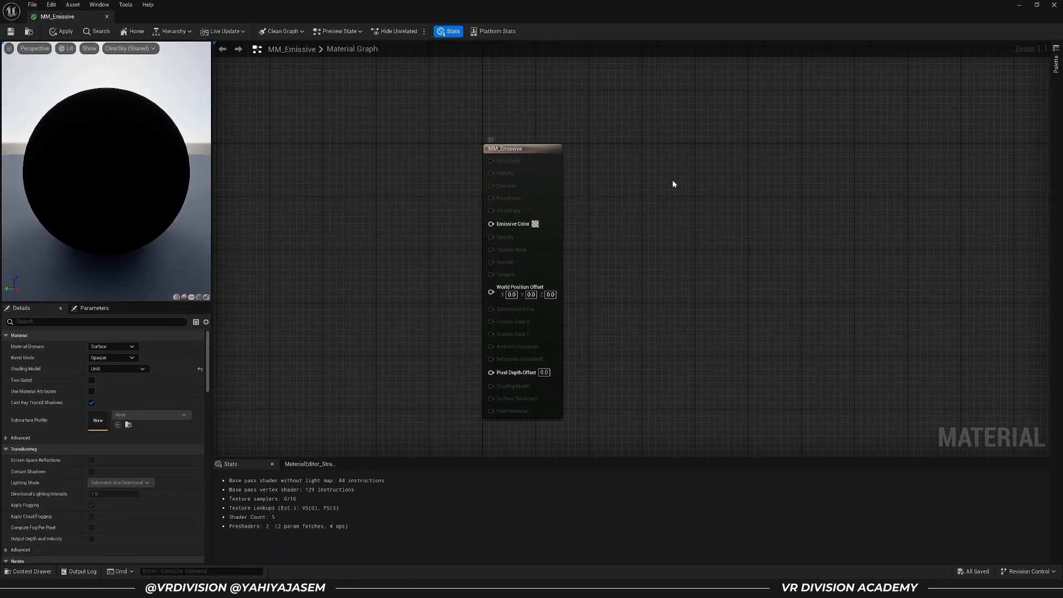
right_click_drag(672, 181, 624, 201)
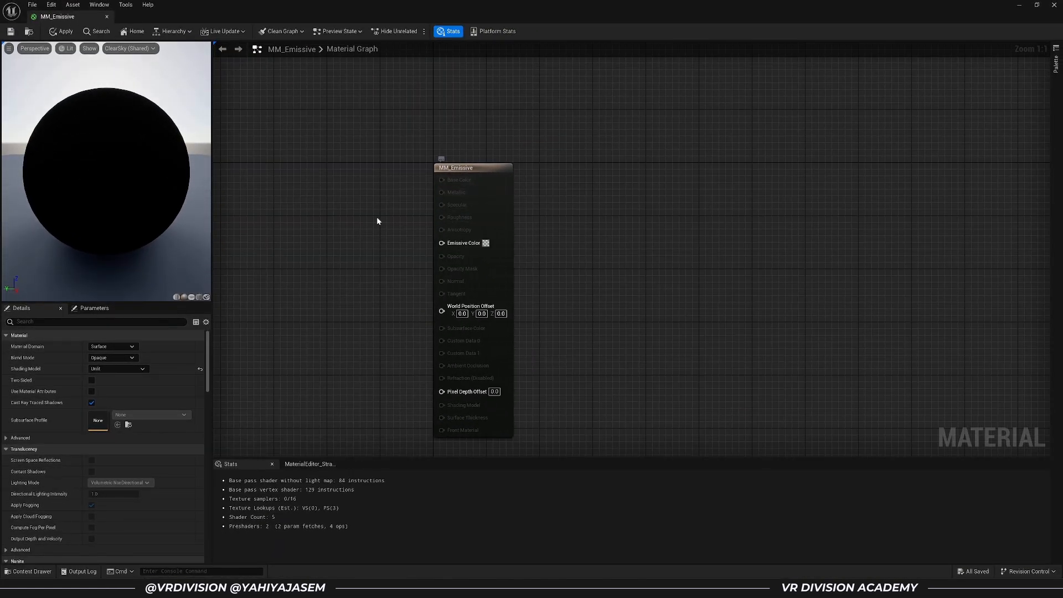
right_click_drag(377, 220, 405, 210)
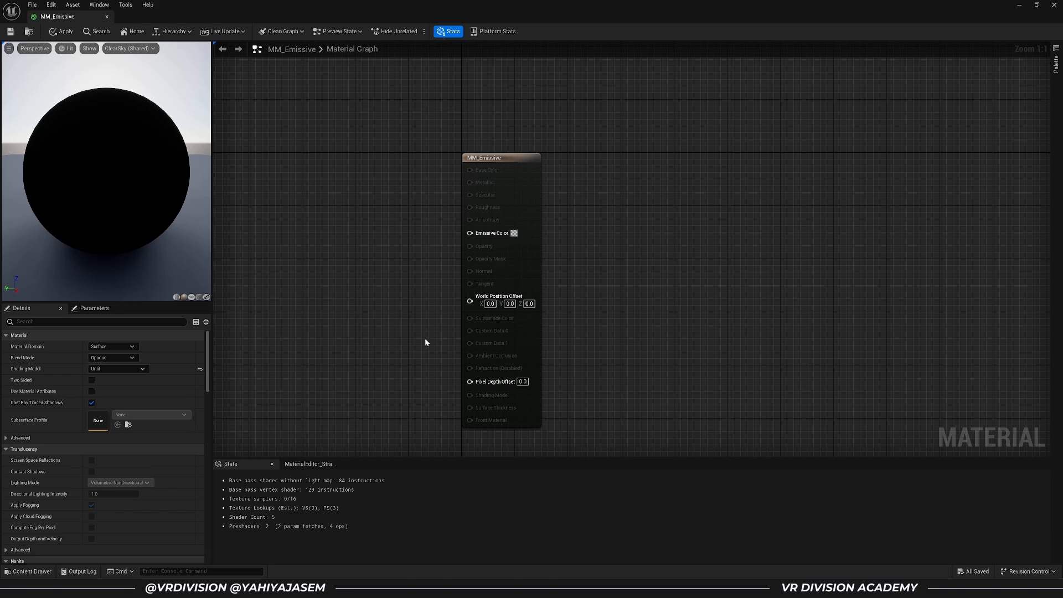
right_click_drag(425, 343, 509, 362)
left_click(383, 273)
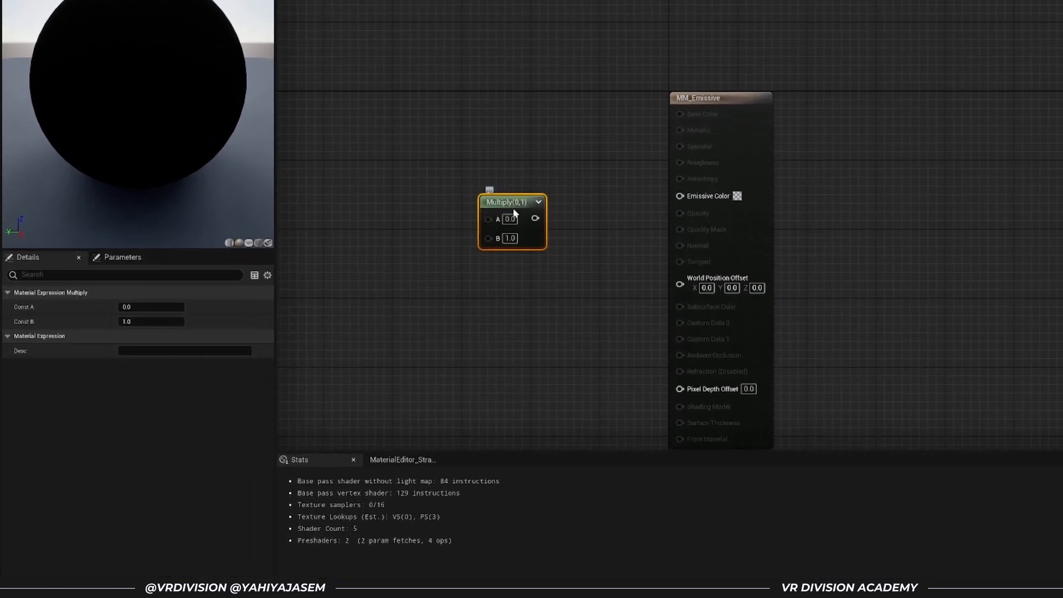
left_click(631, 219)
right_click_drag(653, 219, 686, 213)
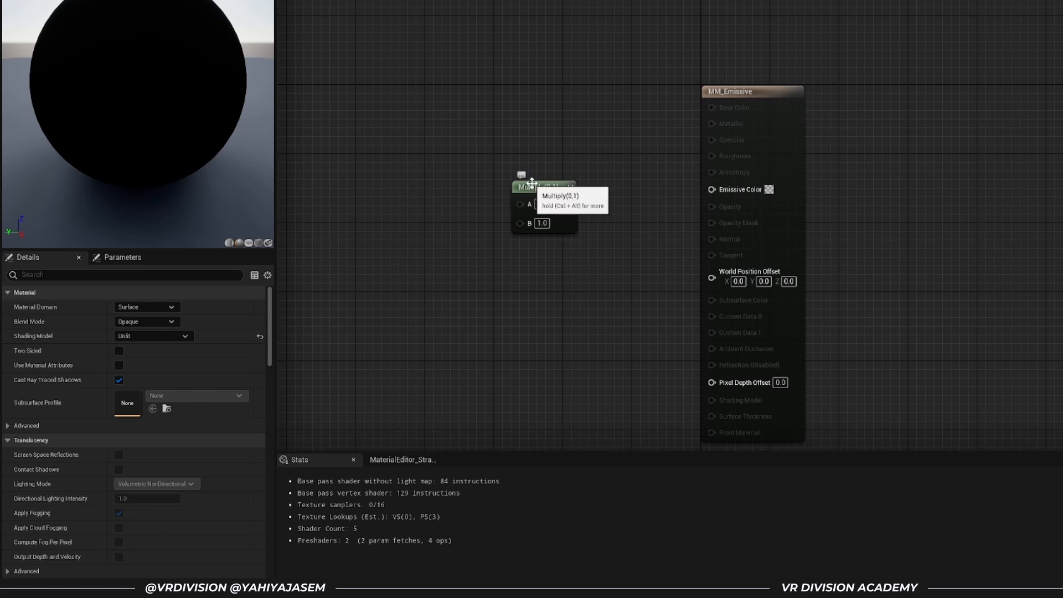
left_click_drag(532, 183, 575, 185)
right_click_drag(456, 195, 515, 216)
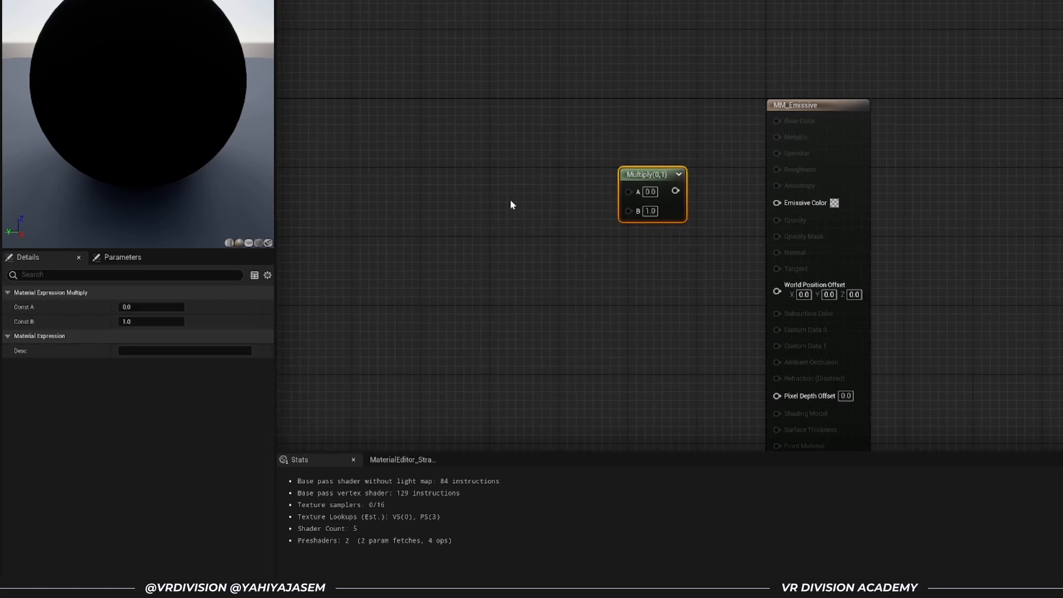
Add a vector parameter node and, below it, a scalar parameter node to the left of the Multiply node
left_click(475, 101)
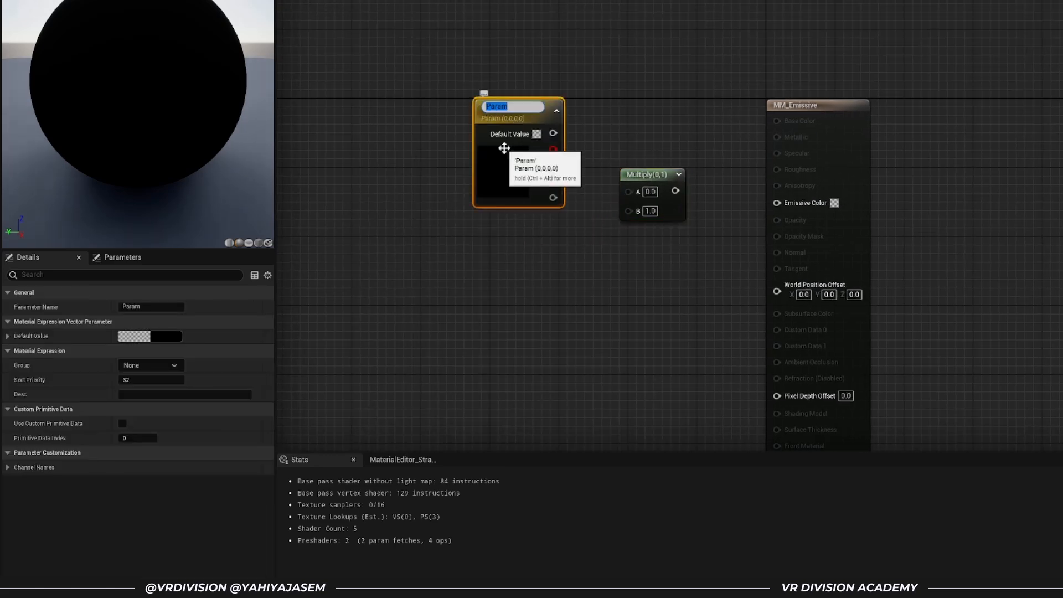
left_click(497, 283)
key("s")
left_click(497, 283)
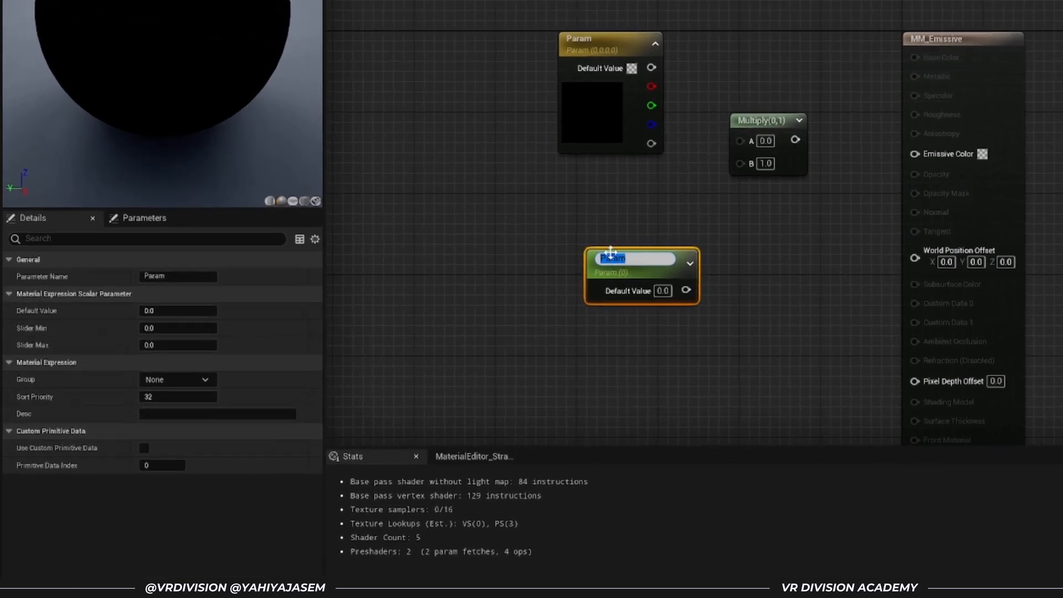
left_click(529, 336)
left_click_drag(687, 251, 665, 246)
Name the vector parameter Color and the scalar parameter Intensity
left_click(676, 113)
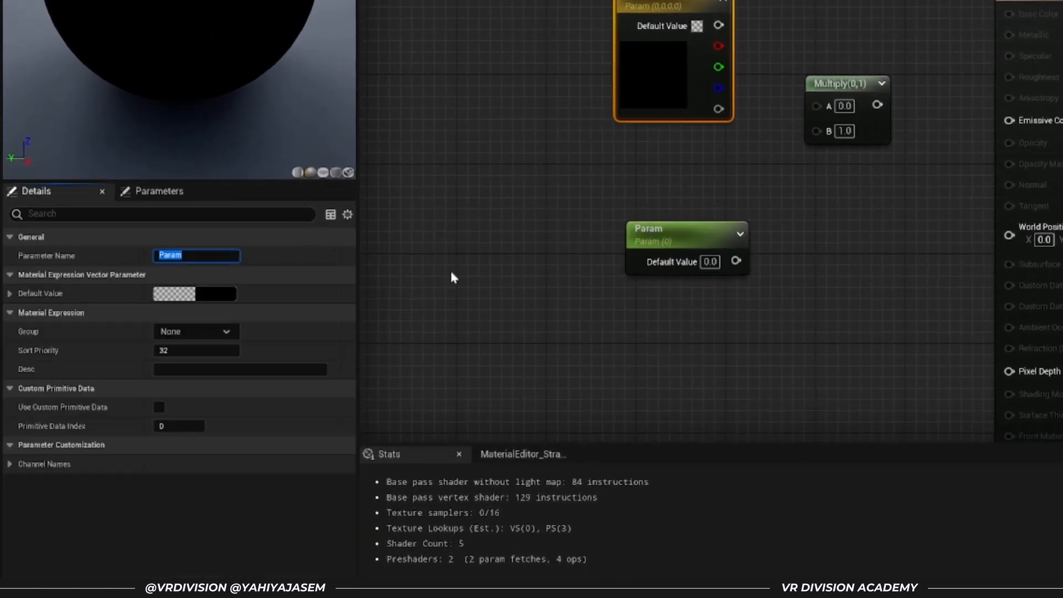
type("Color")
key("Return")
left_click(664, 255)
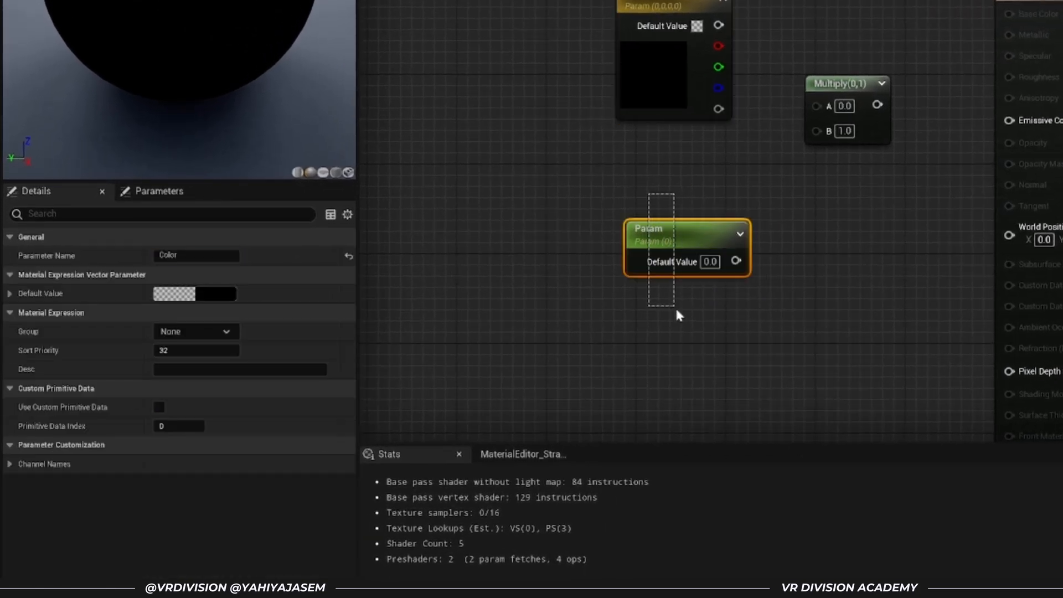
left_click(184, 255)
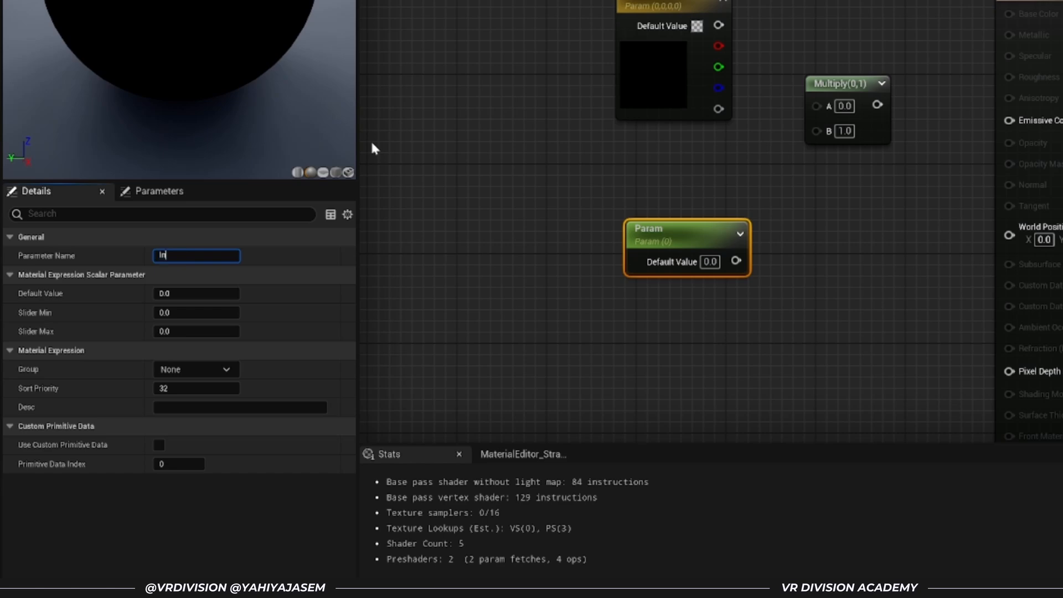
Connect Color to Multiply's A input, Intensity to B and the Multiply result to Emissive Color, and save the material
left_click_drag(736, 260, 818, 105)
left_click(714, 6)
left_click_drag(778, 205, 778, 204)
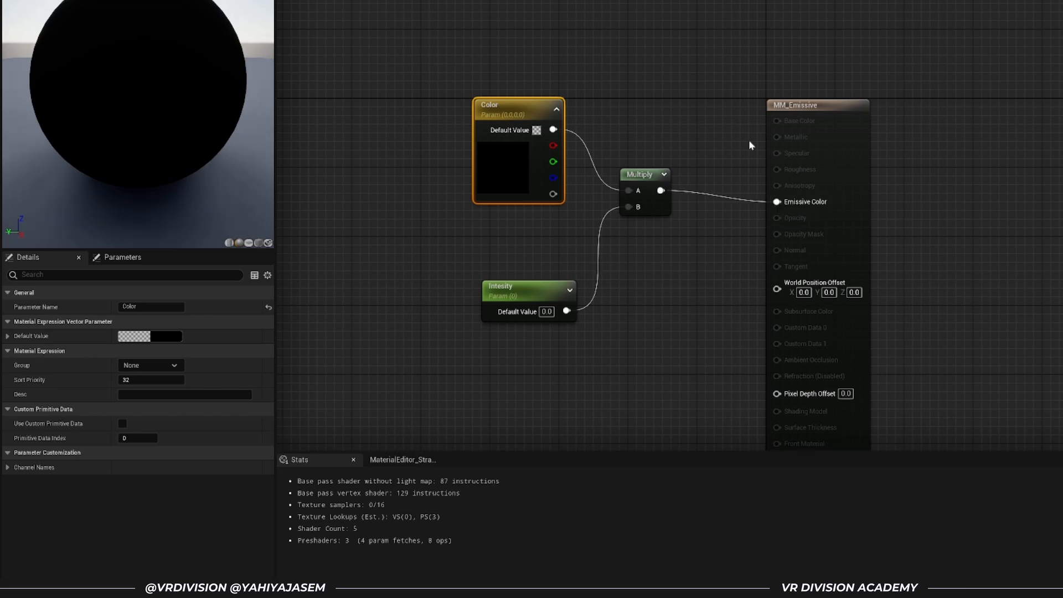
left_click(749, 144)
left_click_drag(168, 154, 148, 154)
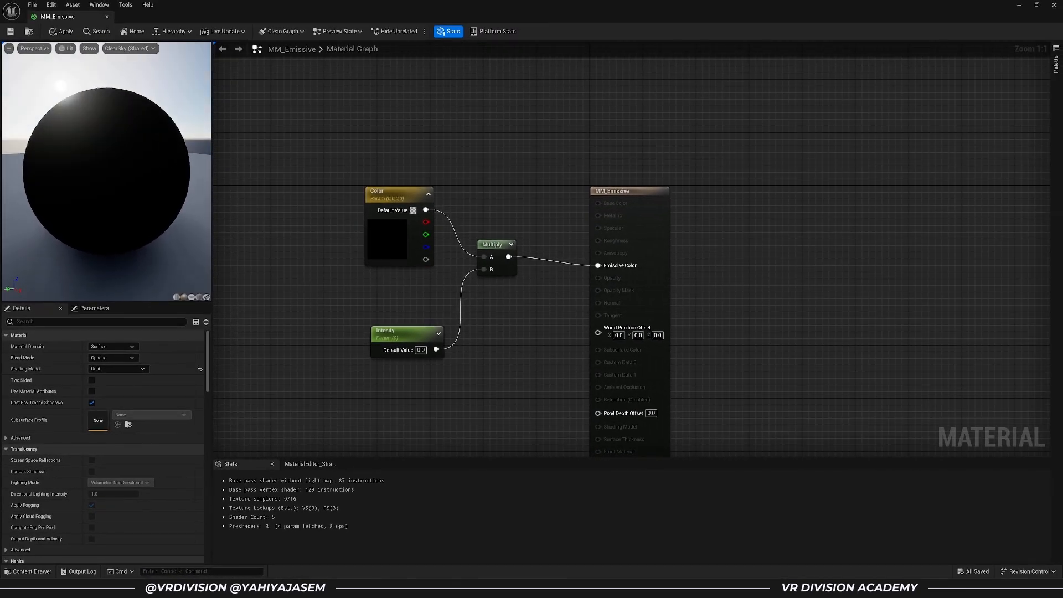
left_click(10, 32)
Set the Intensity parameter's default to 1.0 and the Color parameter's default to a pale warm white
left_click(378, 230)
left_click(143, 368)
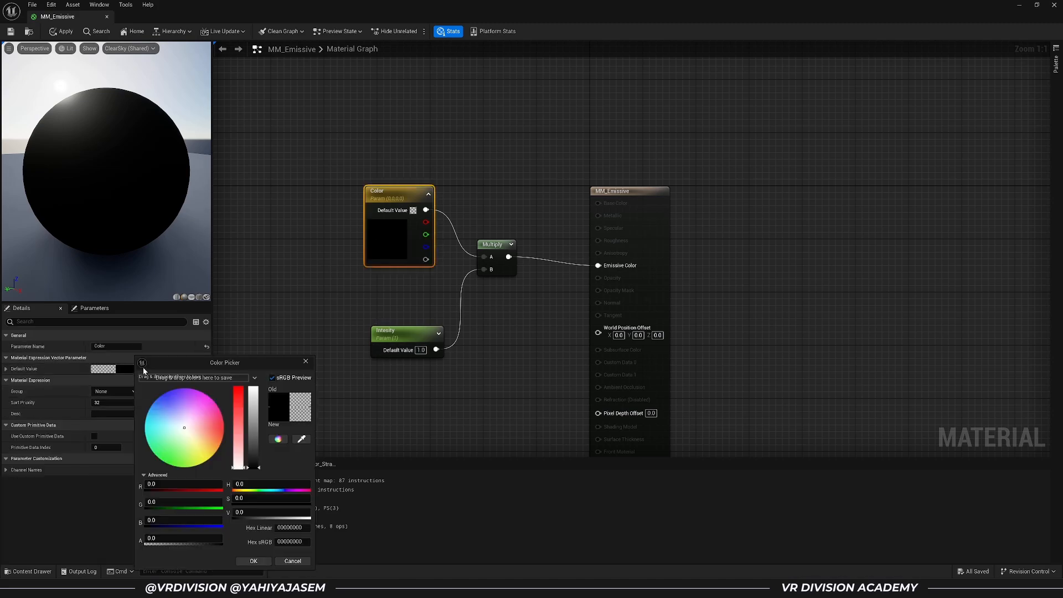
mouse_move(201, 436)
left_mouse_down()
mouse_move(220, 469)
mouse_move(217, 450)
left_mouse_up()
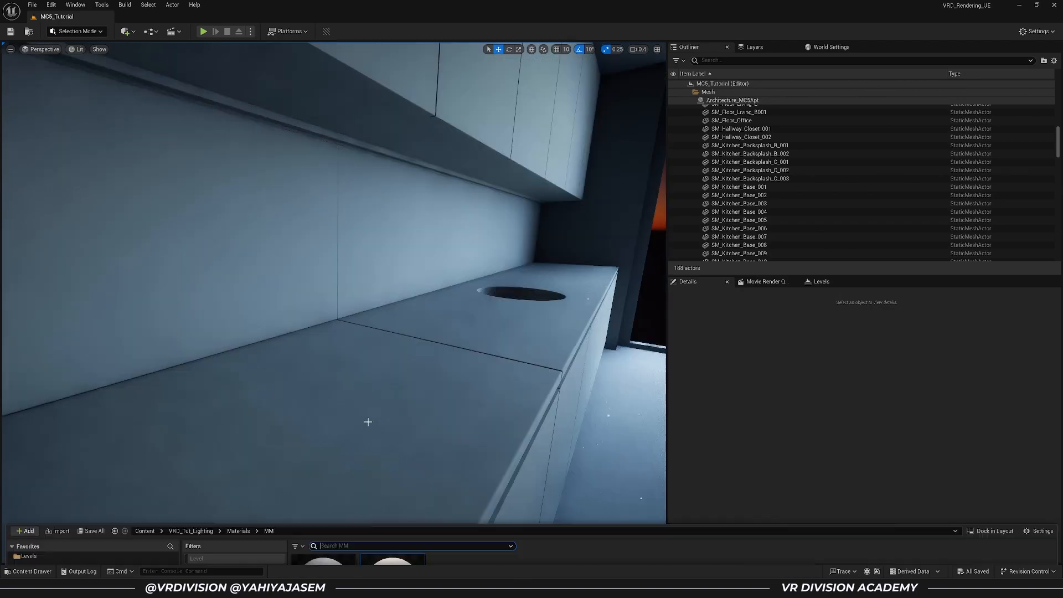
Create a material instance of MM_Emissive and name it MI_Emissive_KitchenLight
key("ctrl+space")
left_click(407, 446)
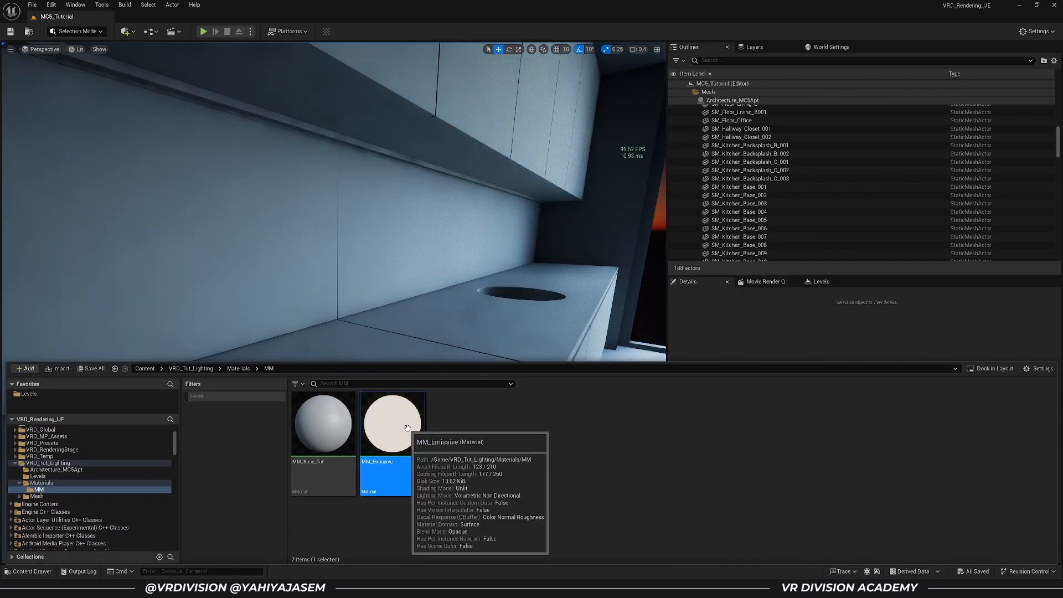
right_click(406, 447)
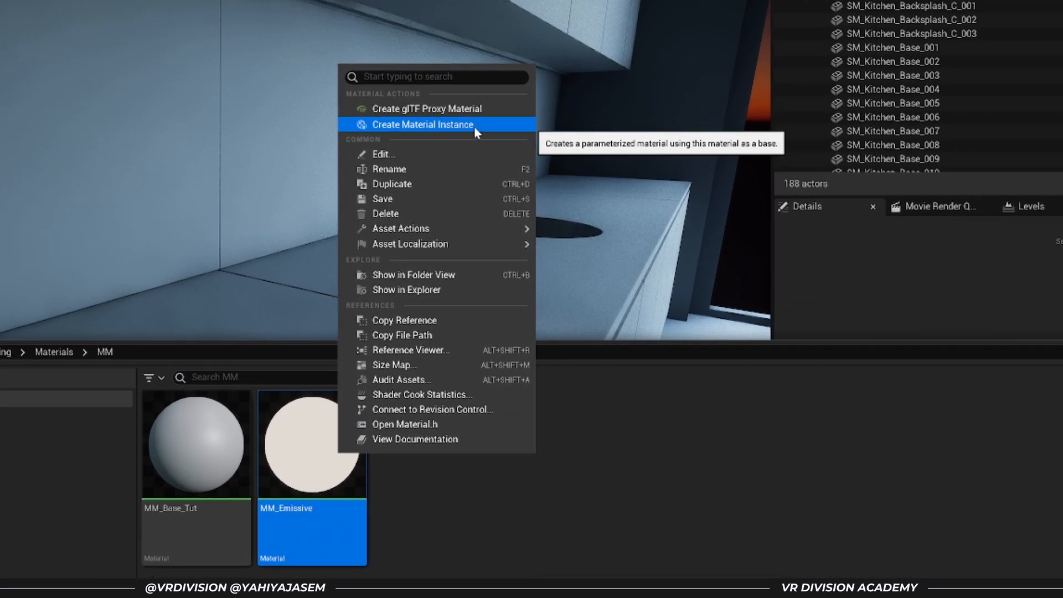
left_click(474, 125)
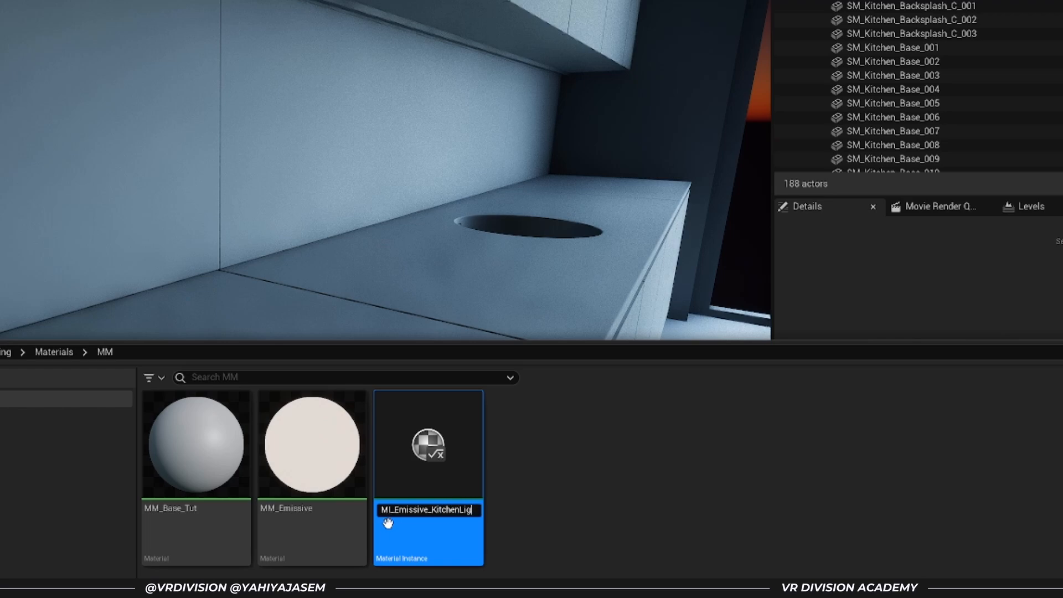
type("ht")
key("Return")
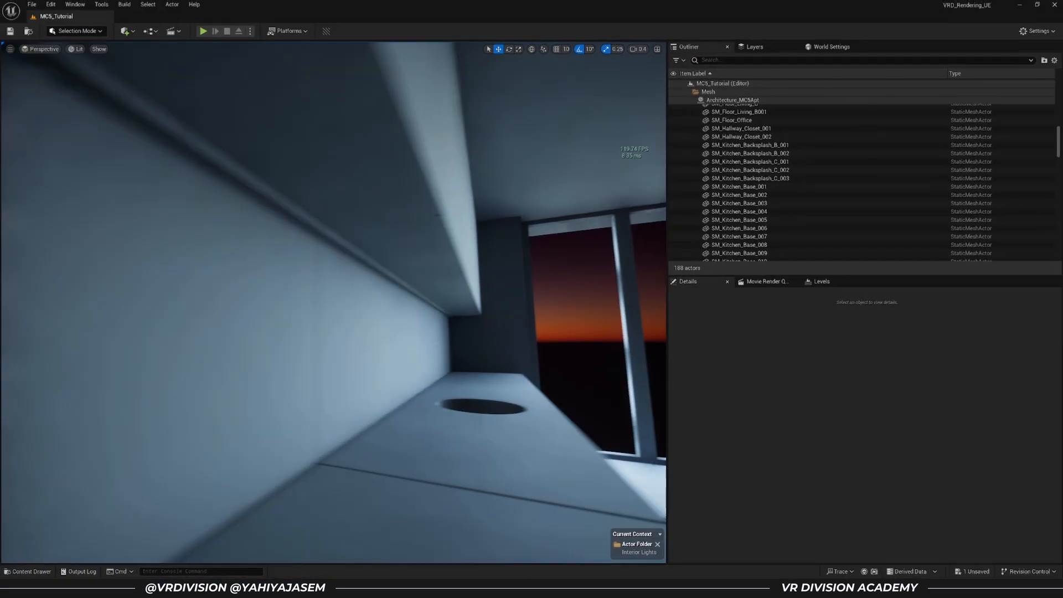
Apply the MI_Emissive_KitchenLight material to the light strip under the kitchen wall cabinets
key("ctrl+space")
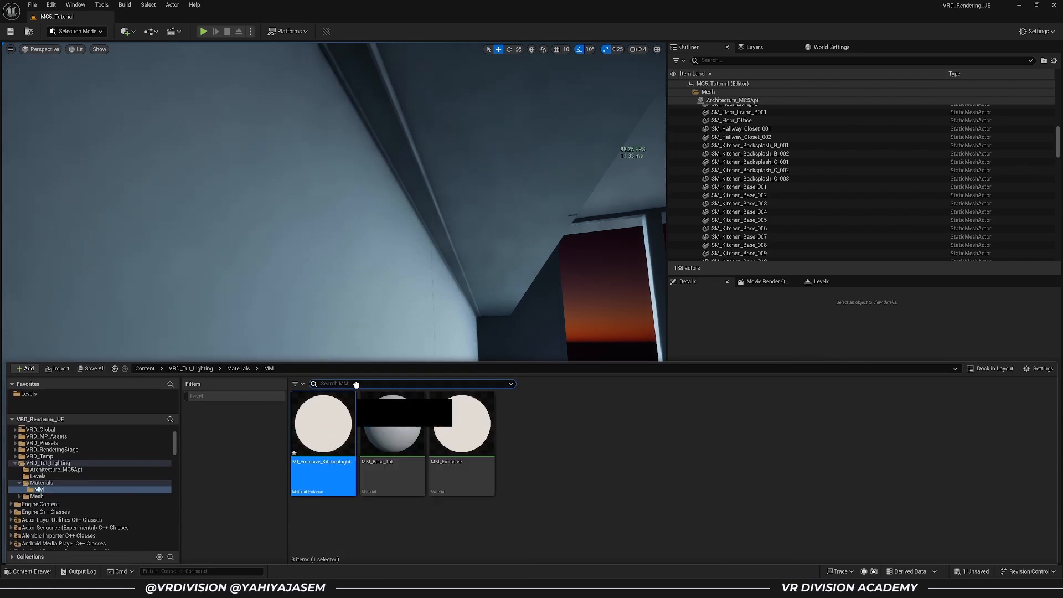
left_click_drag(356, 385, 428, 207)
right_click_drag(483, 251, 306, 224)
key("s")
key("w")
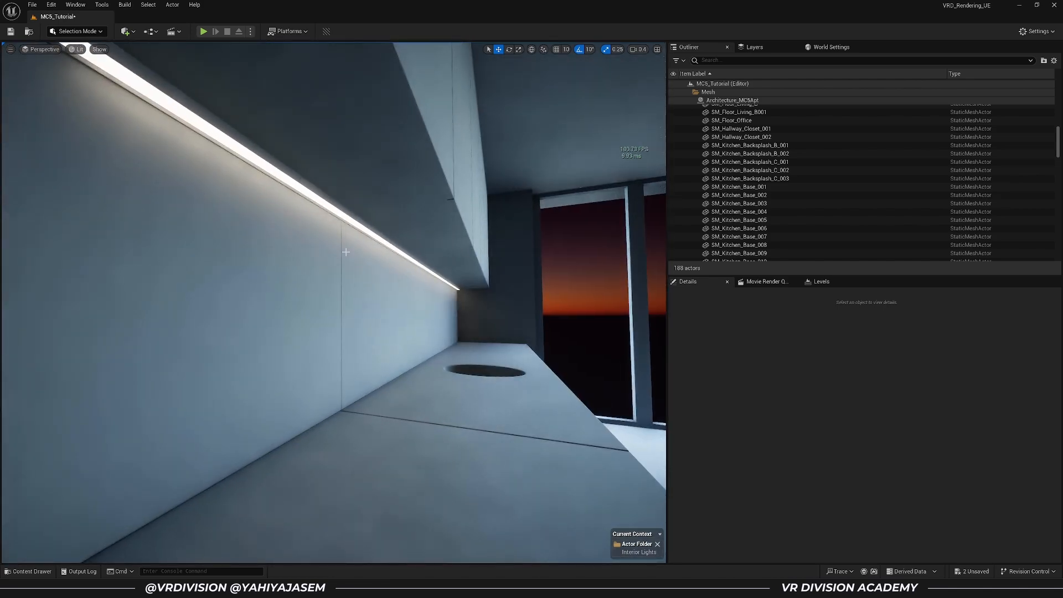
right_click_drag(320, 266, 391, 231)
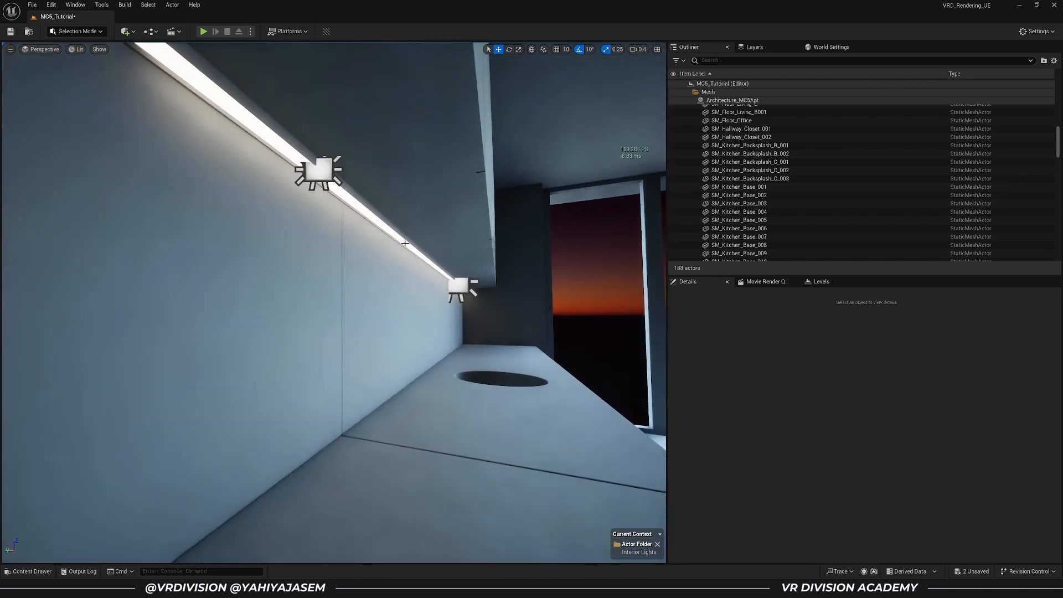
Select both rect lights under the wall cabinets and turn on Affects World for them
left_click(323, 165)
left_click(458, 287, "ctrl")
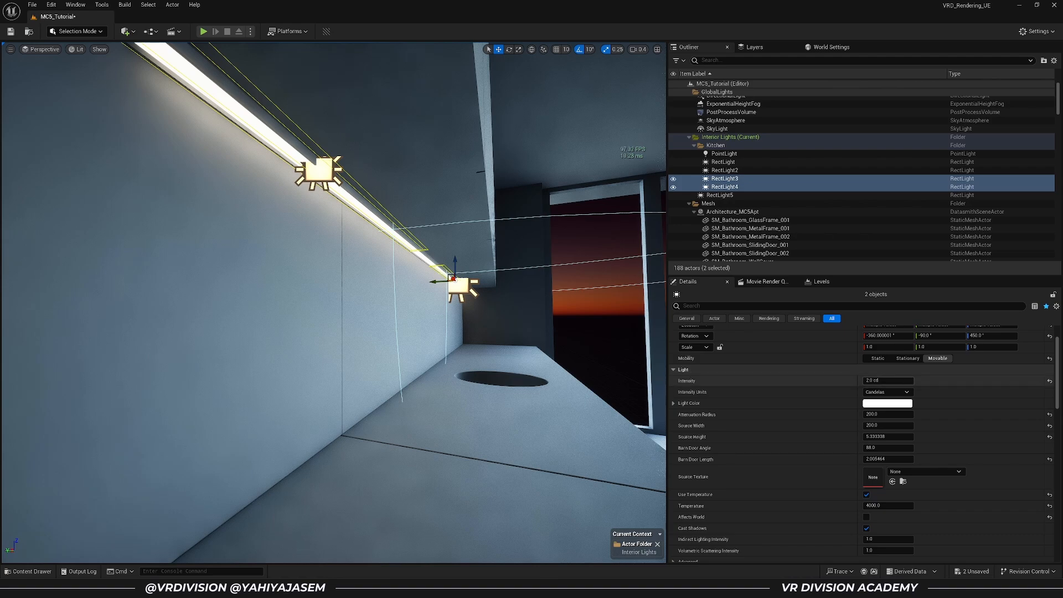
mouse_move(443, 327)
right_mouse_down()
mouse_move(424, 328)
mouse_move(434, 329)
right_mouse_up()
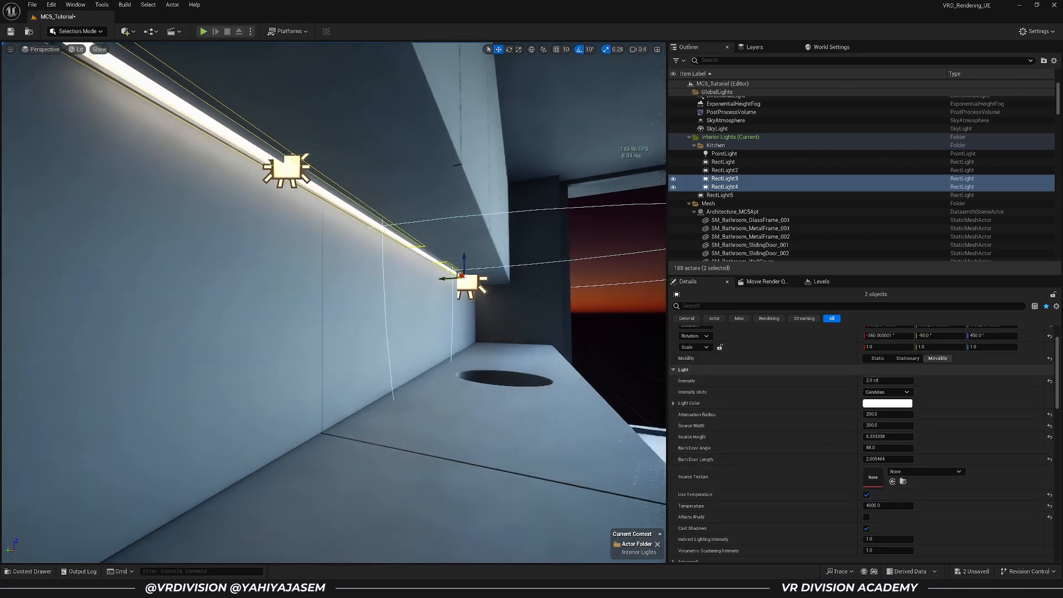
mouse_move(570, 361)
right_mouse_down()
mouse_move(659, 350)
mouse_move(537, 353)
mouse_move(567, 353)
right_mouse_up()
key("w")
key("w")
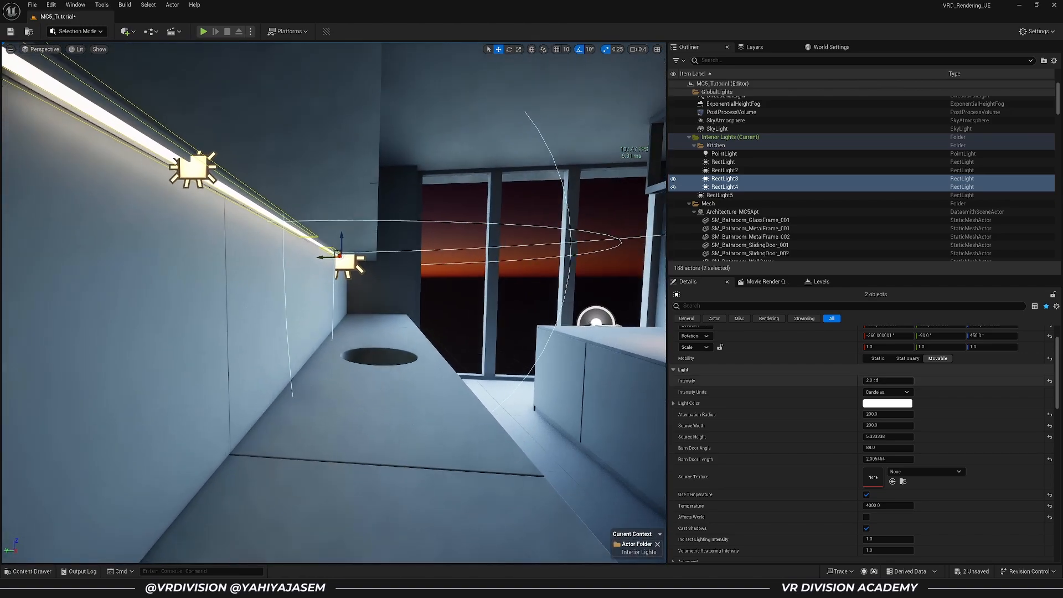
type("aff")
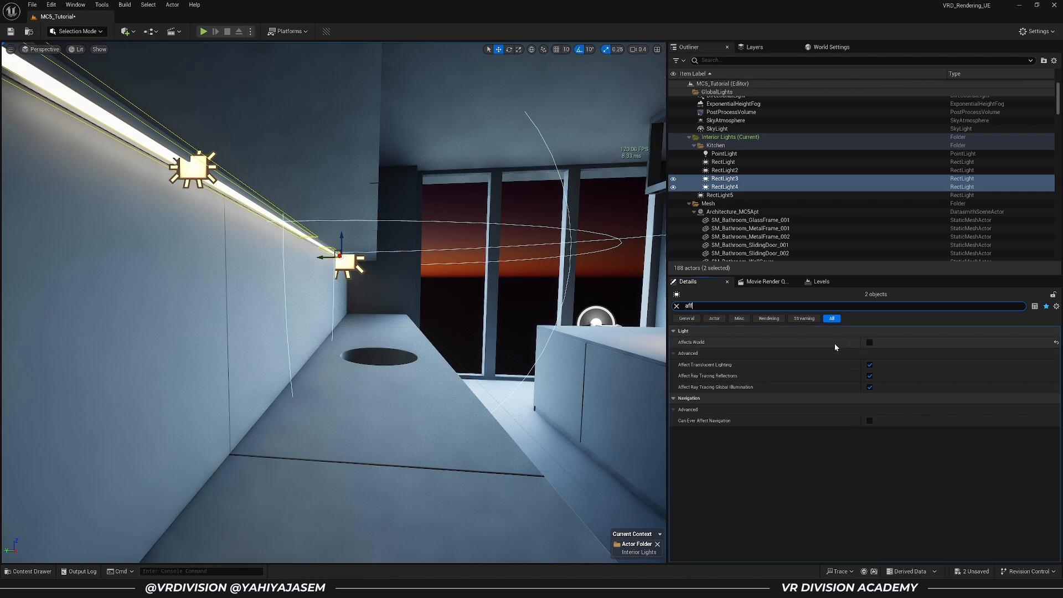
left_click(869, 342)
Compare the backsplash lighting from the rect lights with the glow of the emissive strip alone, without light icons in the view
right_click_drag(346, 313, 227, 314)
key("s")
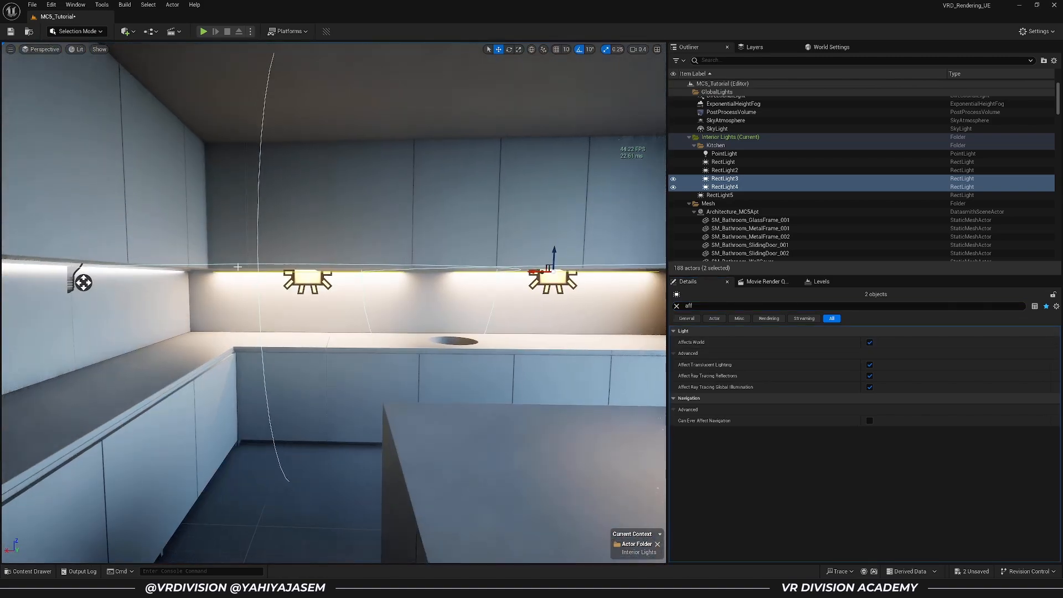
right_click_drag(237, 267, 238, 282)
key("e")
key("g")
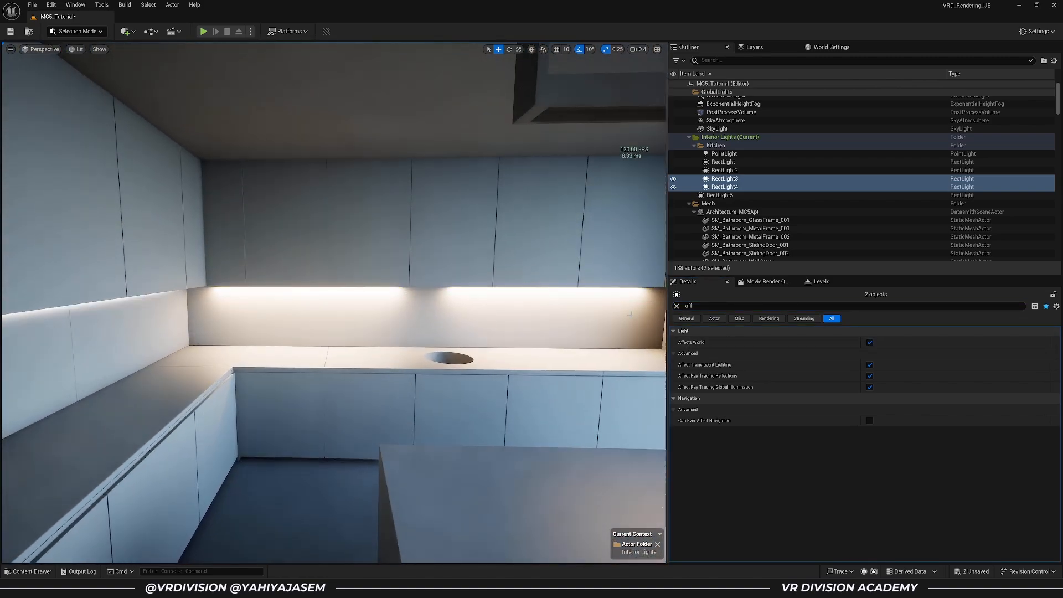
right_click_drag(383, 187, 429, 196)
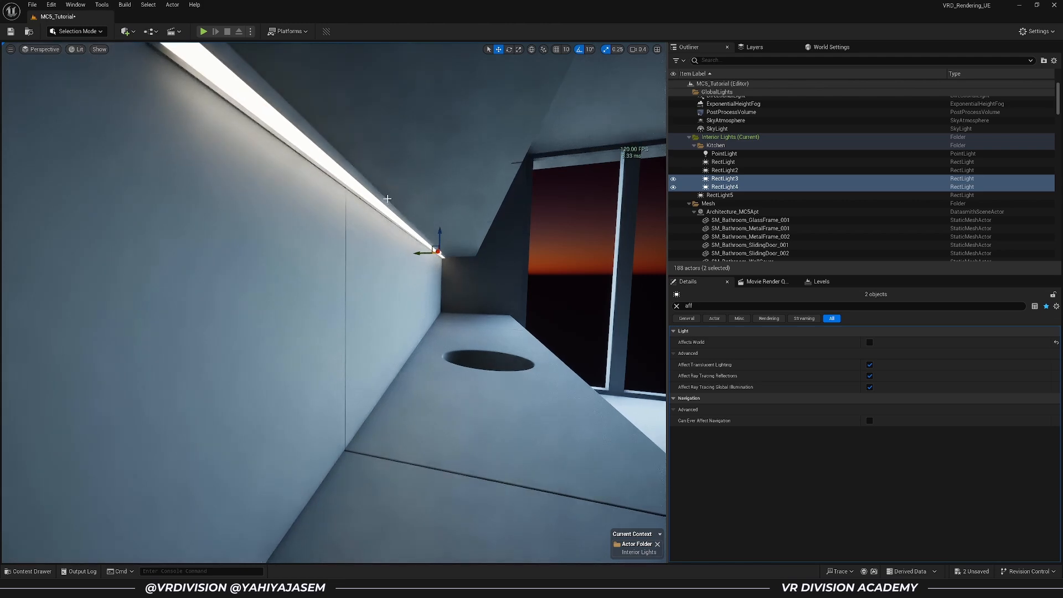
right_click_drag(429, 197, 293, 194)
key("s")
key("w")
right_click_drag(393, 183, 393, 184)
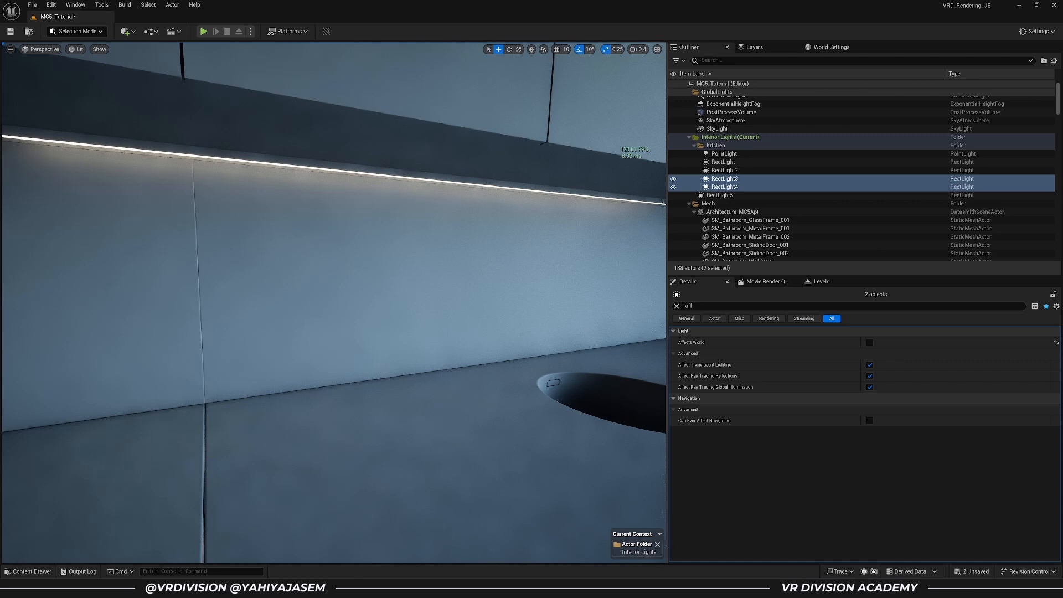
right_click_drag(389, 231, 395, 201)
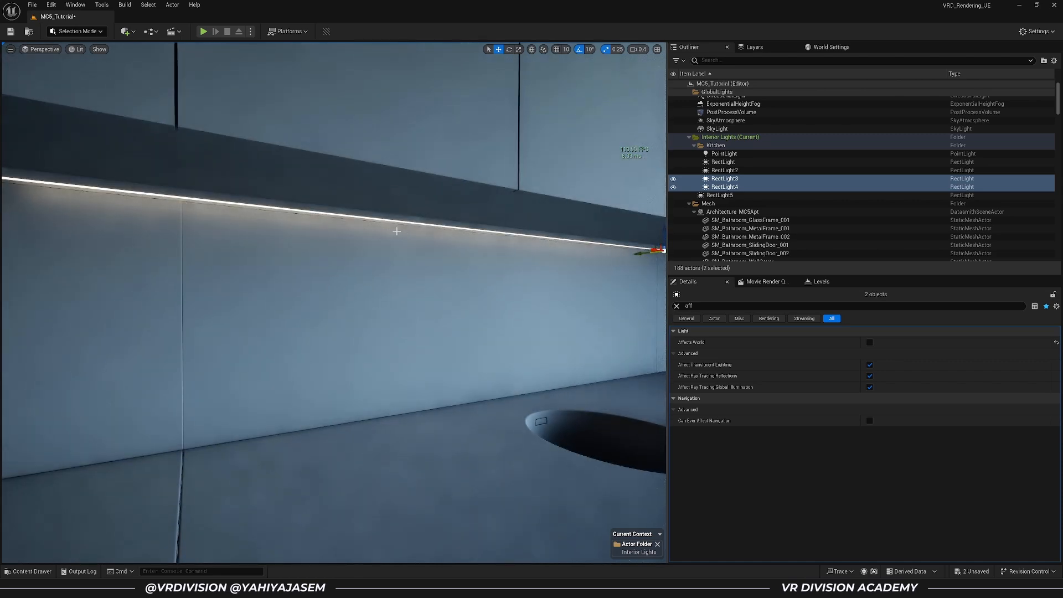
Delete the rect light in the hanging lamp above the table beside the kitchen island
double_click(731, 111)
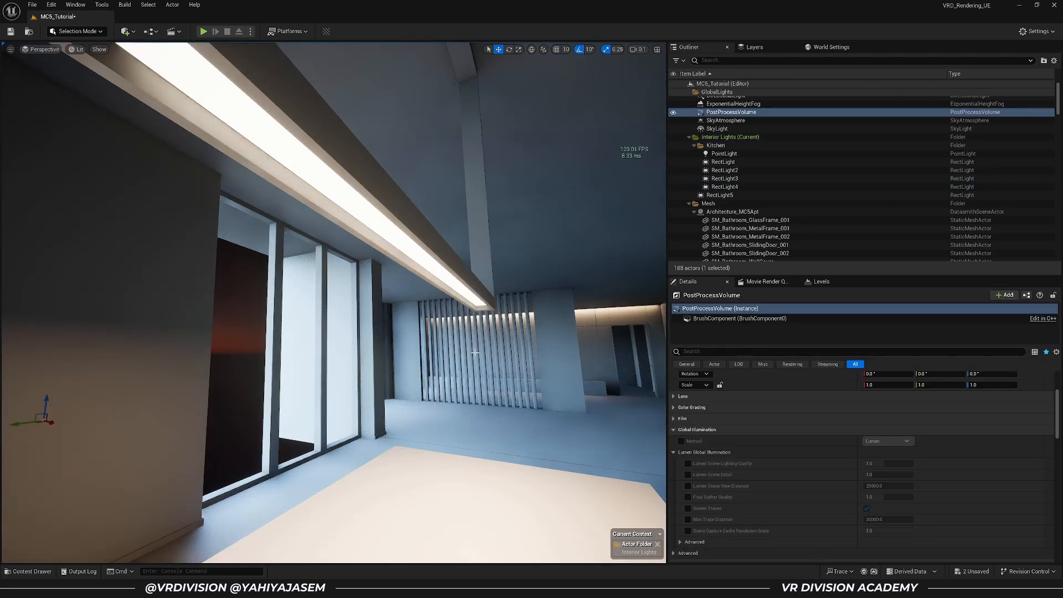
left_click(468, 276)
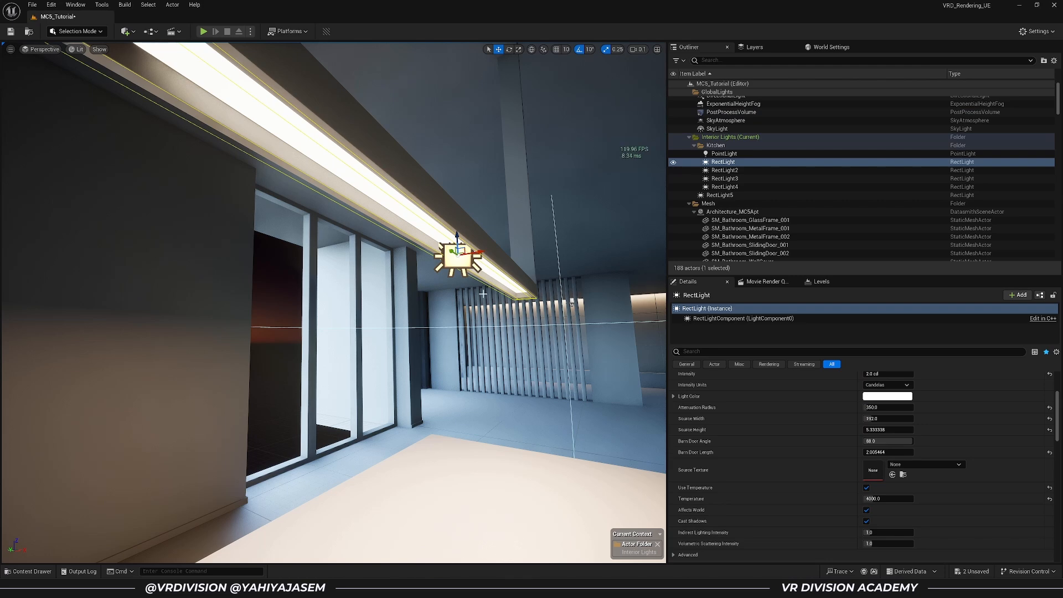
key("Delete")
right_click_drag(483, 293, 443, 298)
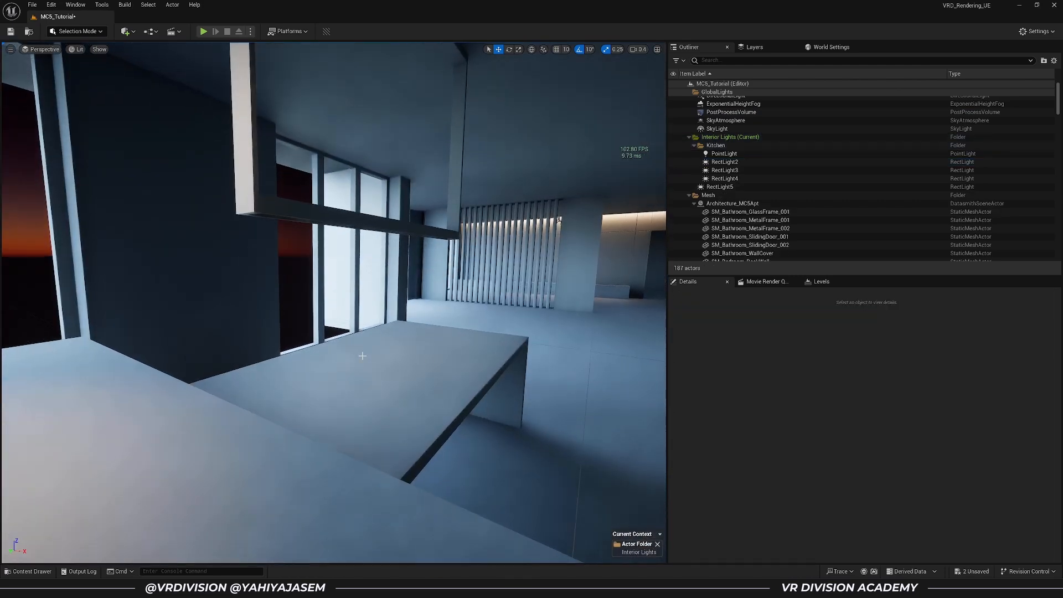
Bring the MI_Emissive_KitchenLight editor beside the viewport, override its Intensity parameter and set it to 10
key("alt+Tab")
left_click_drag(612, 18, 194, 282)
left_click(178, 335)
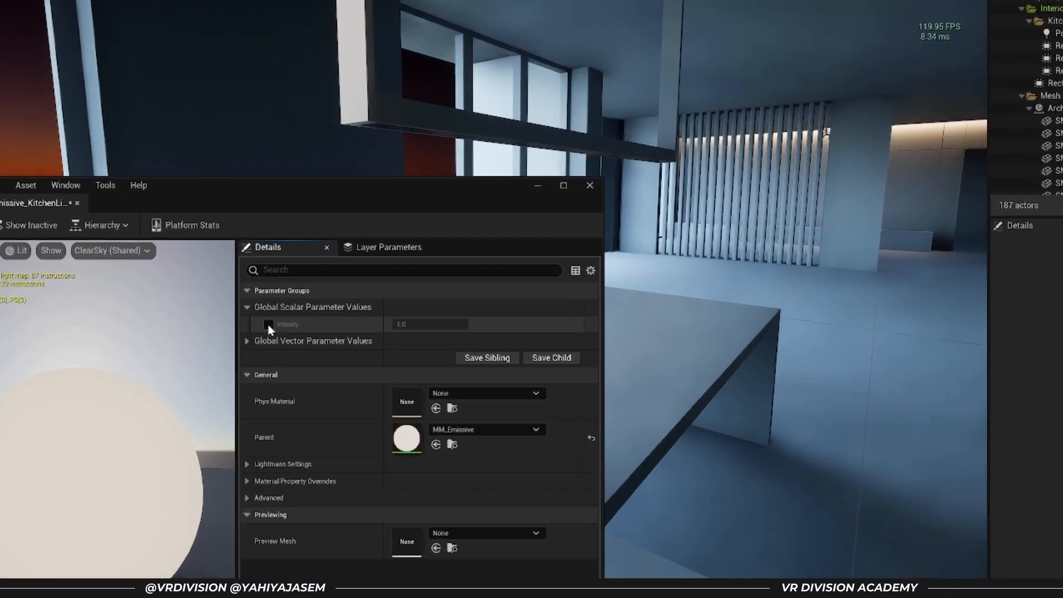
left_click(268, 325)
left_click(432, 324)
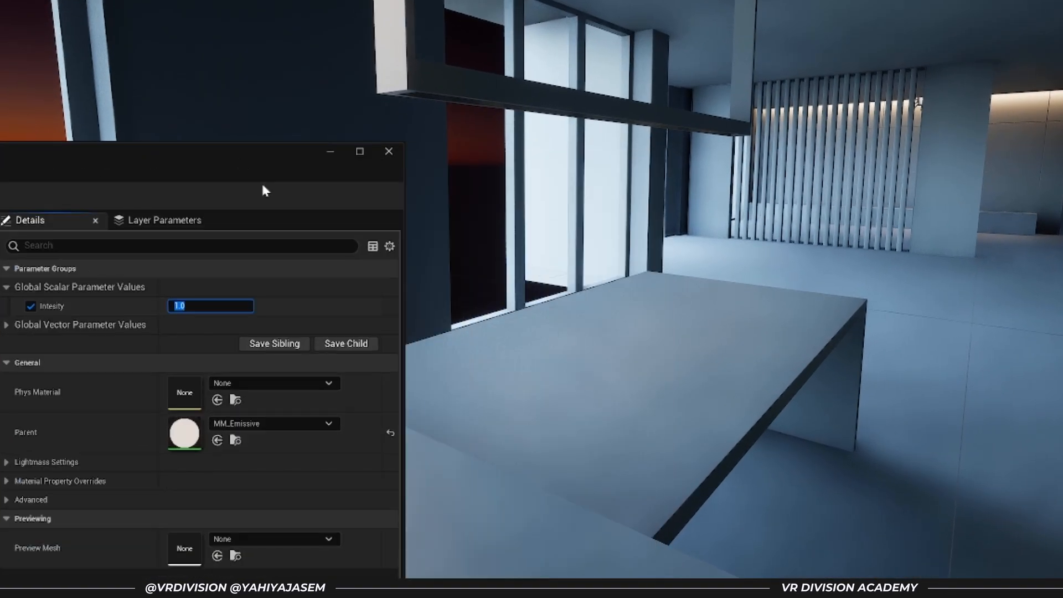
type("10")
key("Return")
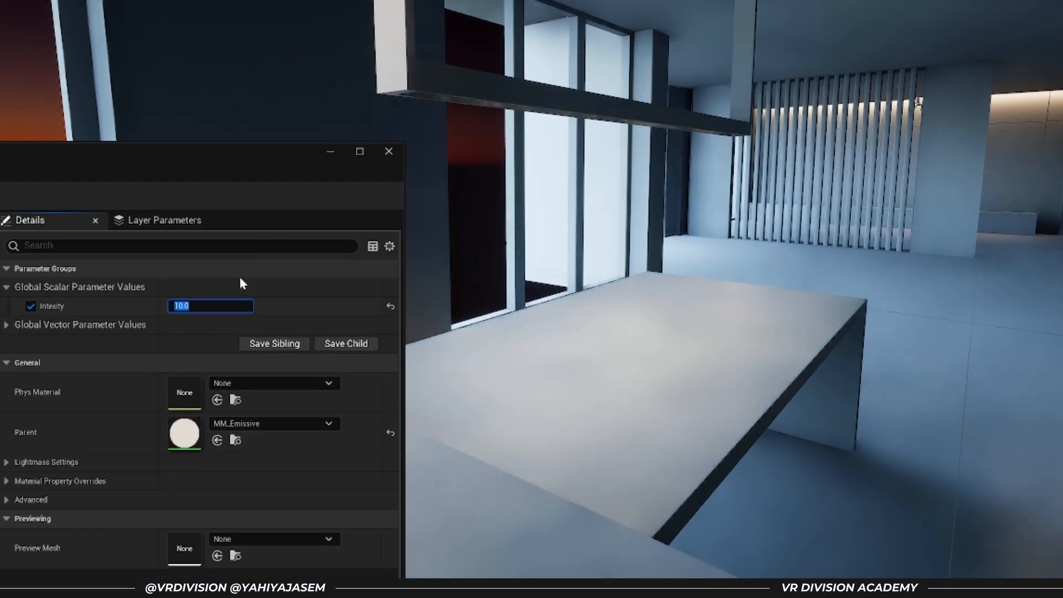
Set the Intensity of MI_Emissive_KitchenLight to 40
right_click_drag(498, 360, 432, 337)
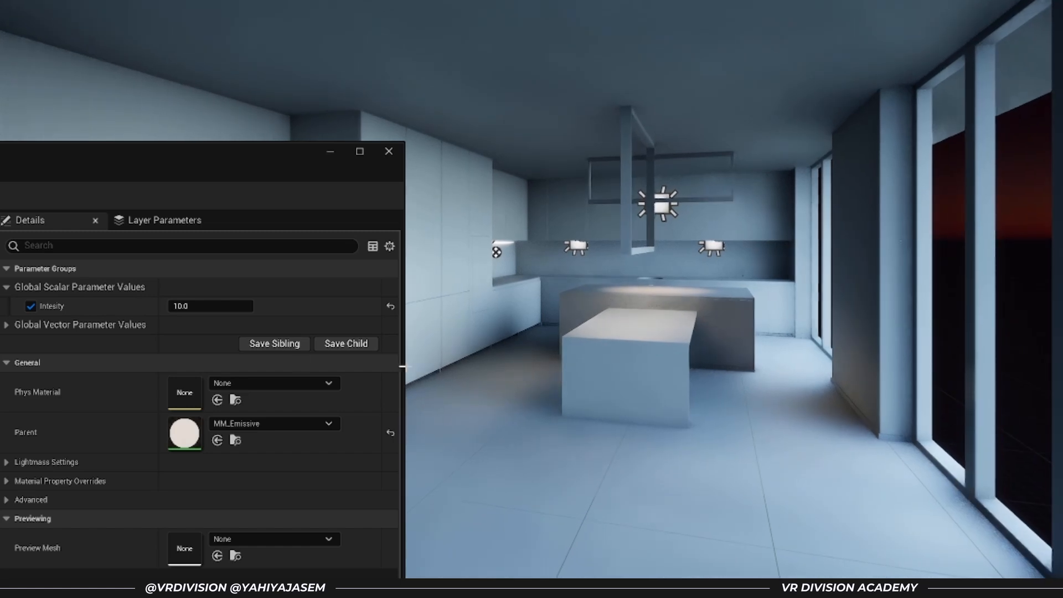
left_click(176, 308)
type("40")
key("Return")
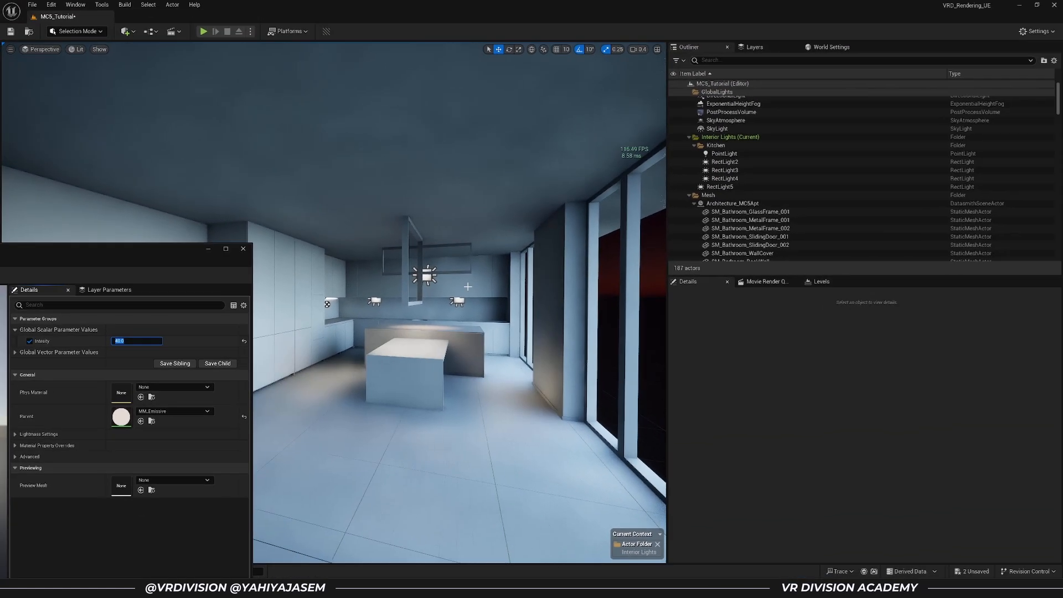
right_click_drag(468, 287, 450, 356)
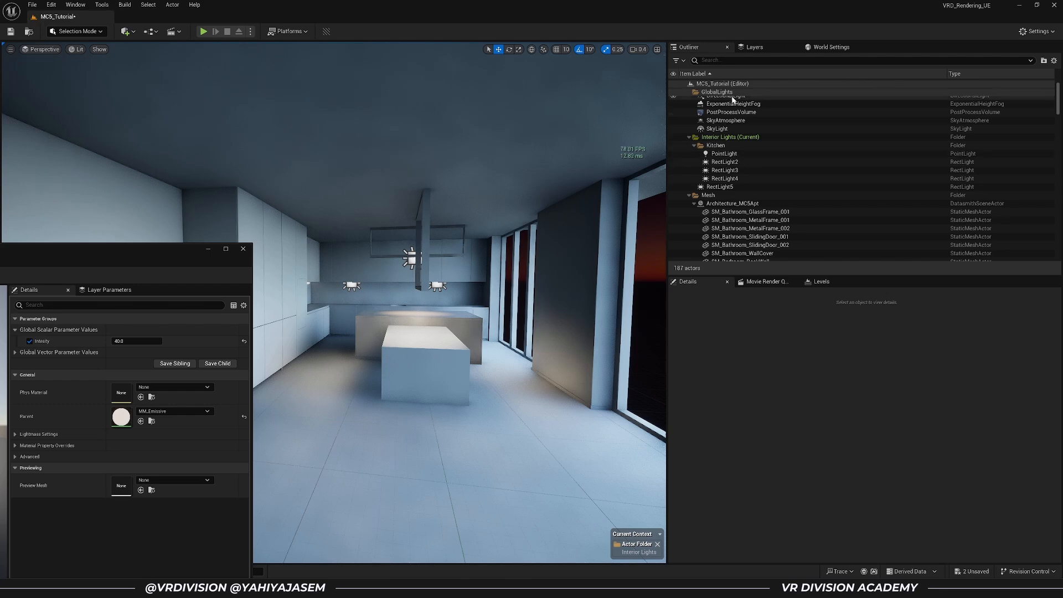
Set the PostProcessVolume's Final Gather Quality to about 1.532 and its Lumen Scene Lighting Quality to 2.0
scroll(722, 110, "up", 1)
left_click(731, 117)
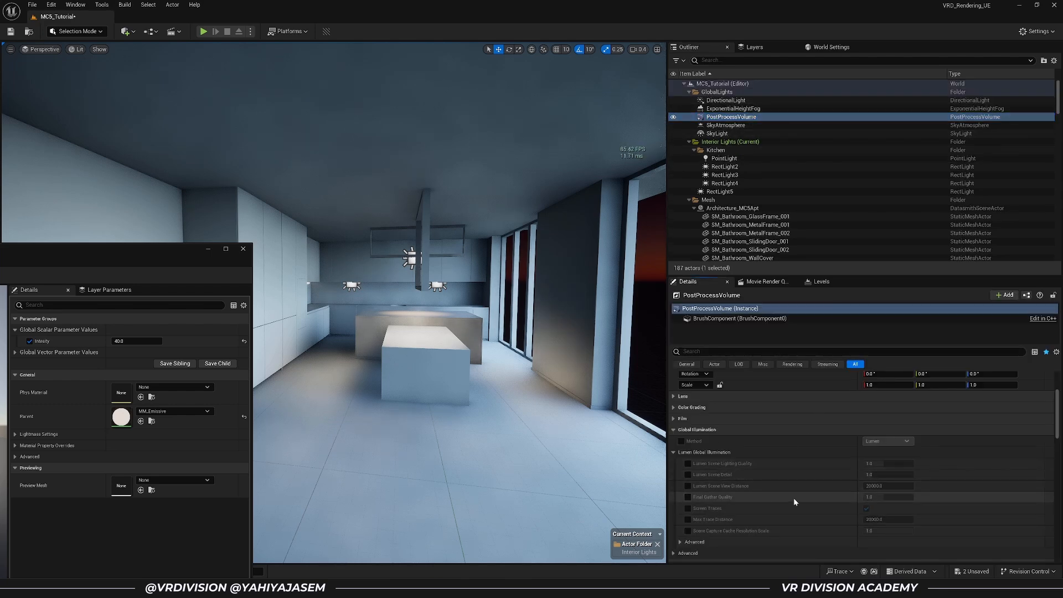
left_click(687, 497)
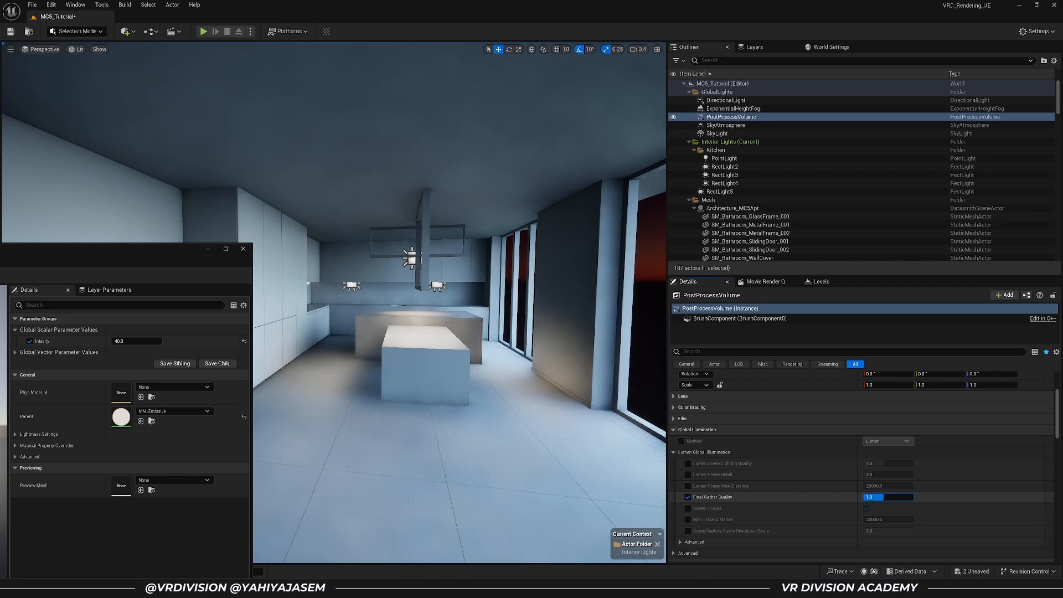
left_click_drag(884, 497, 900, 497)
key("a")
right_click_drag(581, 388, 620, 388)
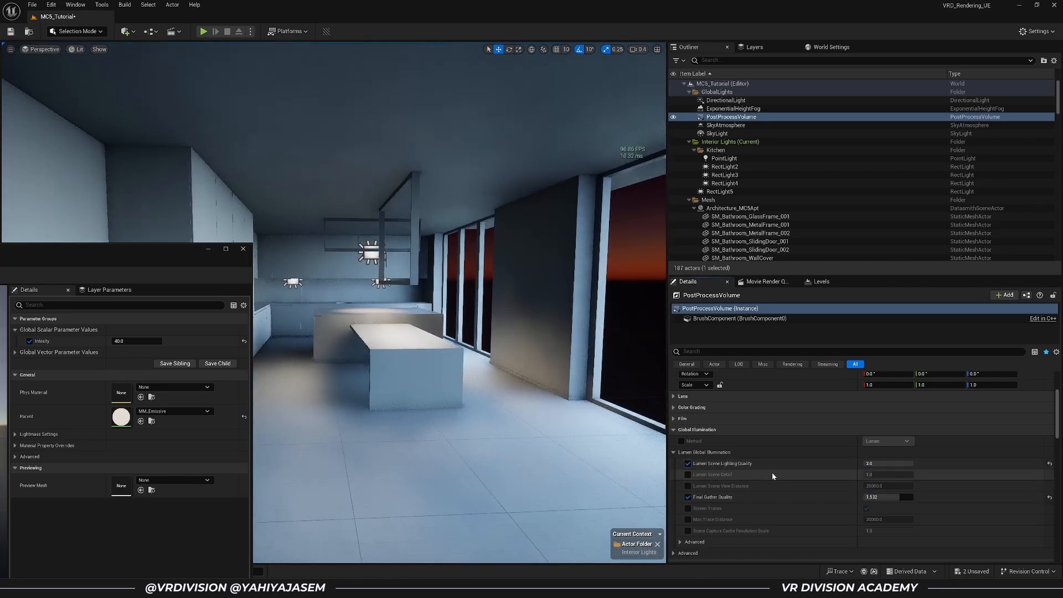
Examine the emissive lighting on the table, island, floor and side wall from several distances and angles
key("s")
right_click_drag(587, 388, 557, 385)
key("w")
key("s")
key("w")
key("s")
key("d")
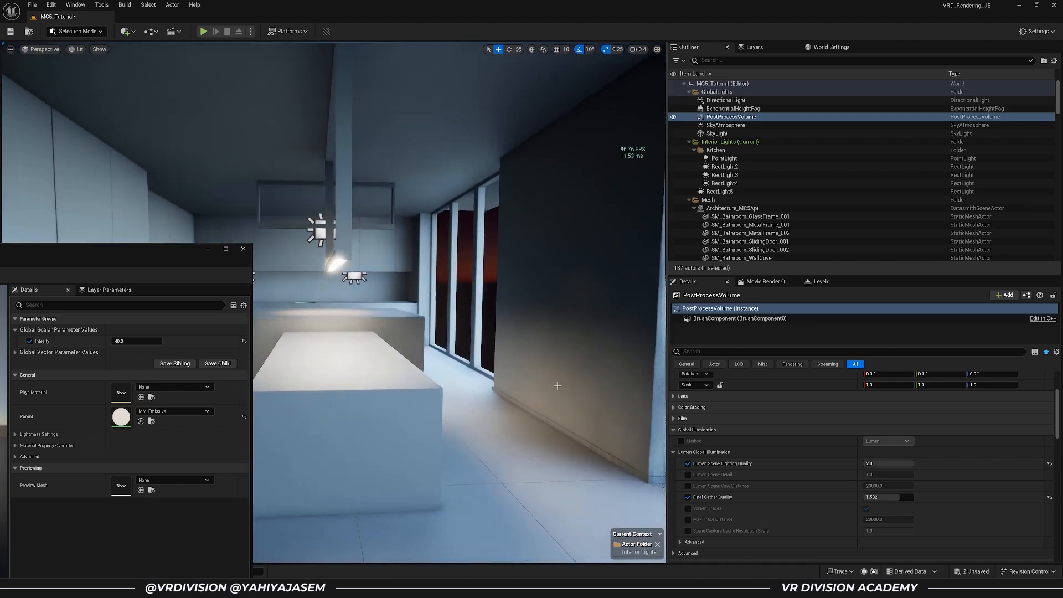
key("d")
right_click_drag(559, 337, 535, 339)
mouse_move(368, 245)
right_mouse_down()
mouse_move(404, 263)
mouse_move(371, 256)
right_mouse_up()
key("d")
key("a")
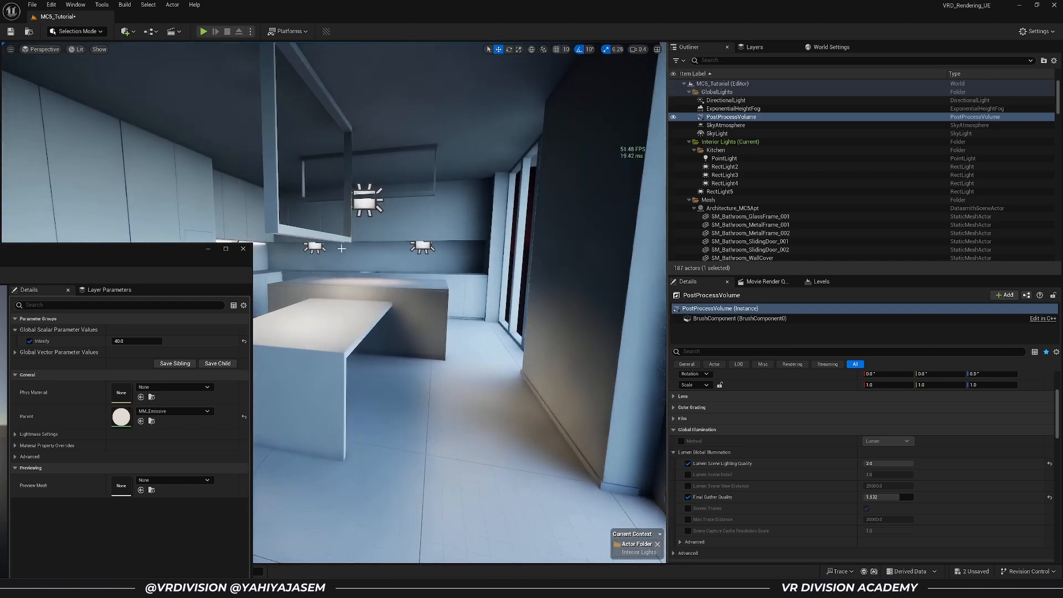
key("w")
right_click_drag(392, 213, 370, 165)
mouse_move(423, 336)
right_mouse_down()
mouse_move(422, 322)
mouse_move(429, 351)
right_mouse_up()
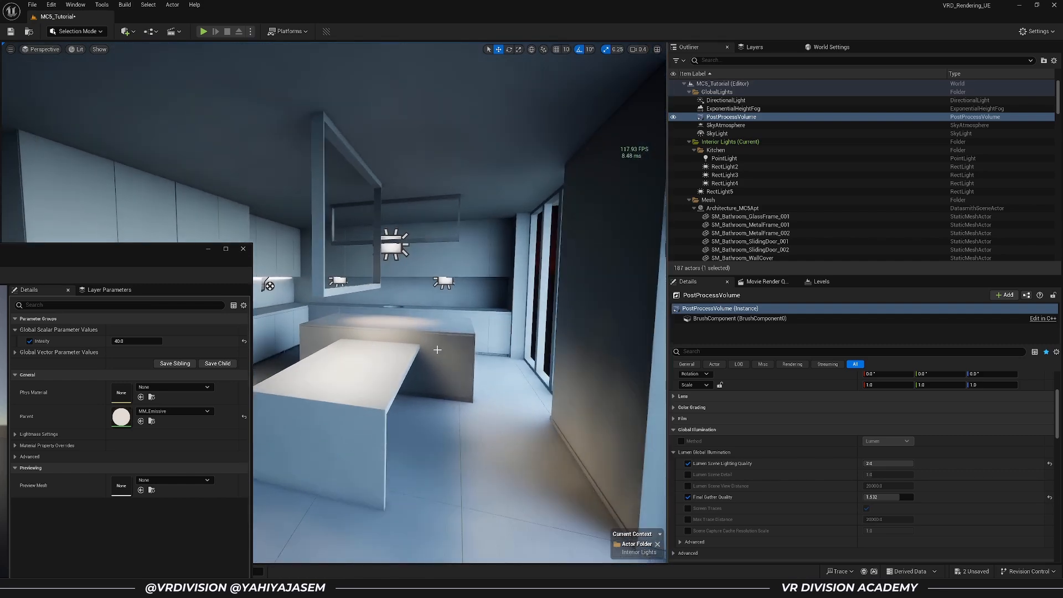
right_click_drag(490, 385, 520, 385)
right_click_drag(442, 379, 526, 353)
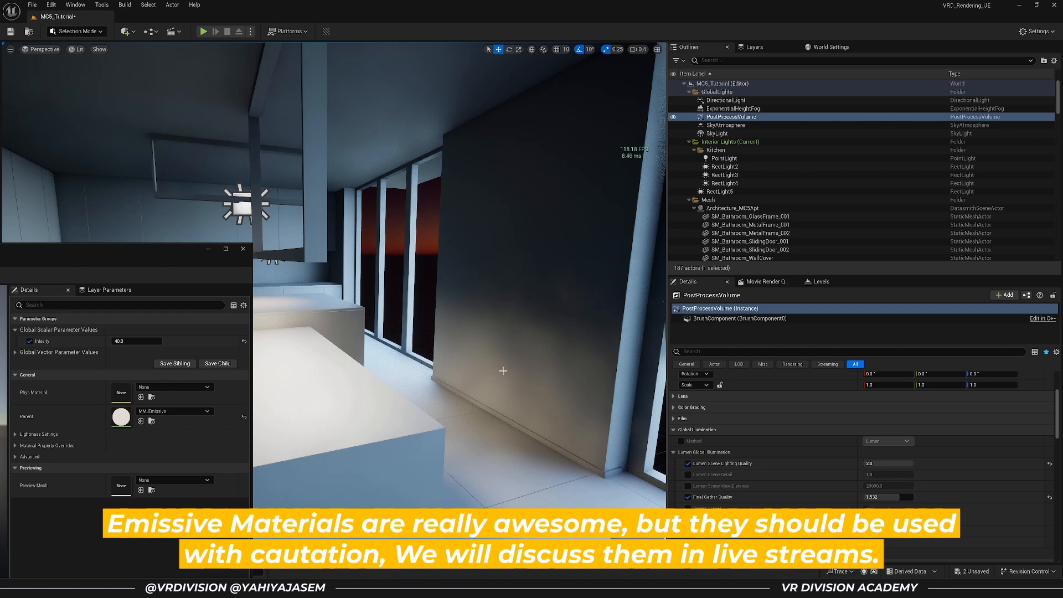
Set the Intensity of MI_Emissive_KitchenLight to 1.0 and view the hanging lamp's strip from below
left_click(135, 341)
type("1")
key("Return")
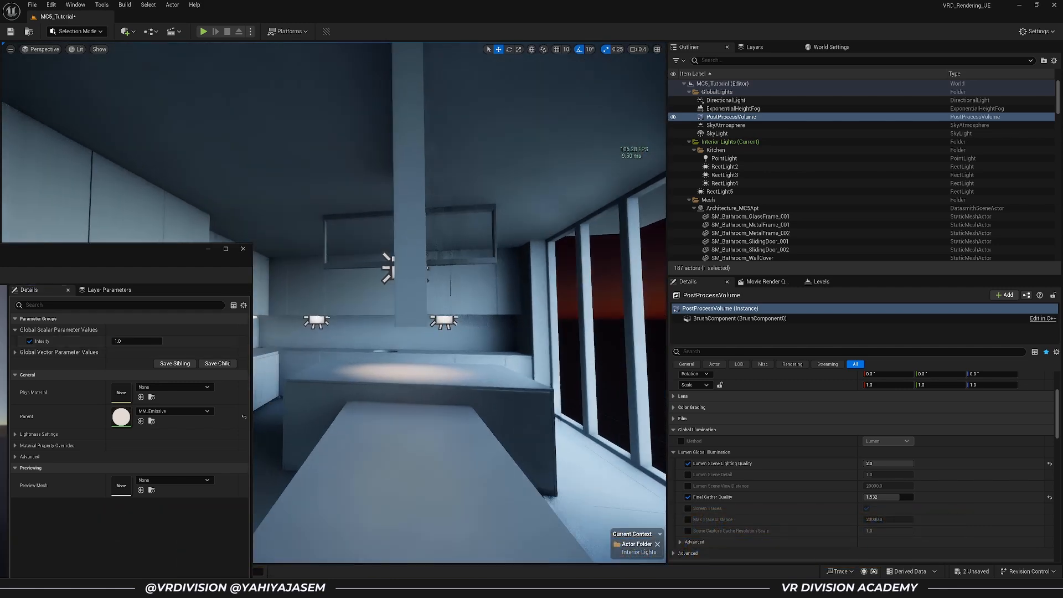
right_click_drag(493, 244, 459, 242)
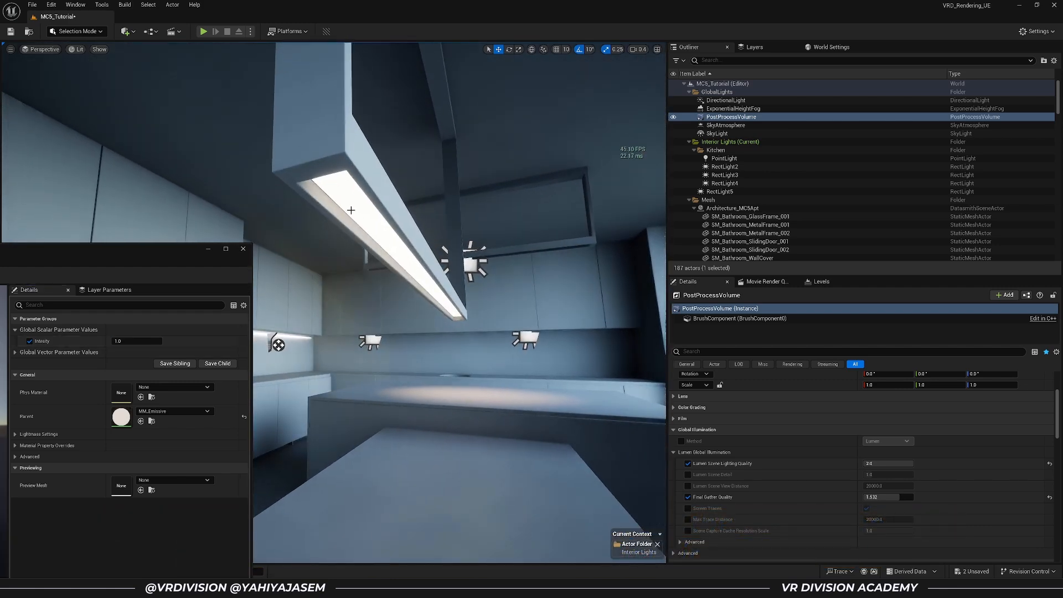
Duplicate the rect light of the island's hanging lamp for the hanging lamp above the table
left_click(478, 268)
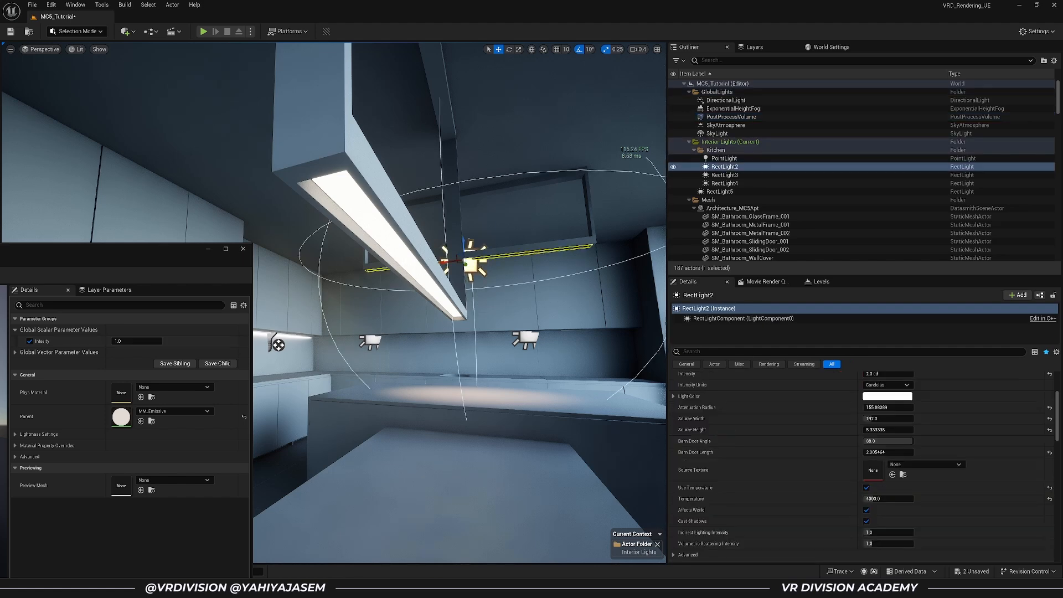
key("e")
left_click_drag(466, 264, 439, 304, "alt")
key("w")
right_click_drag(436, 300, 526, 294)
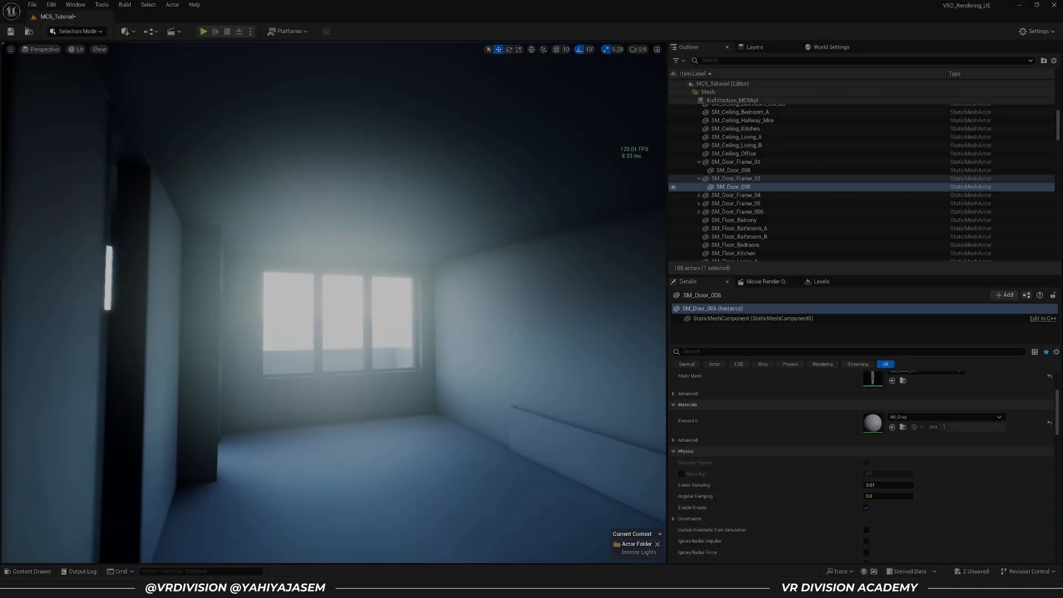
Find the PostProcessVolume in the scene and set its Lens Flares intensity to 0.05
mouse_move(334, 303)
right_mouse_down()
mouse_move(271, 303)
mouse_move(343, 292)
right_mouse_up()
type("post")
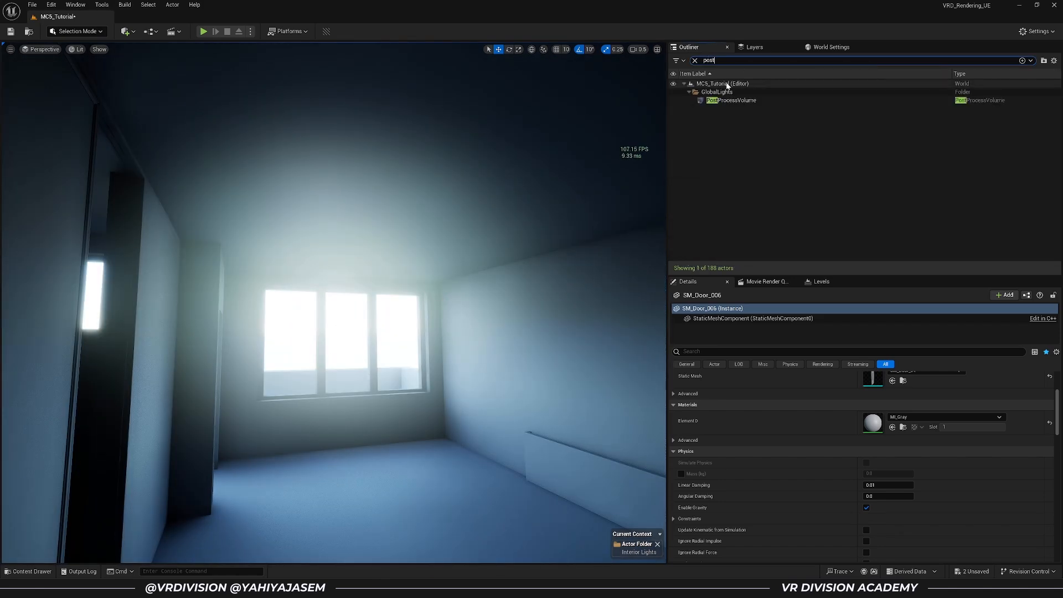
left_click(731, 100)
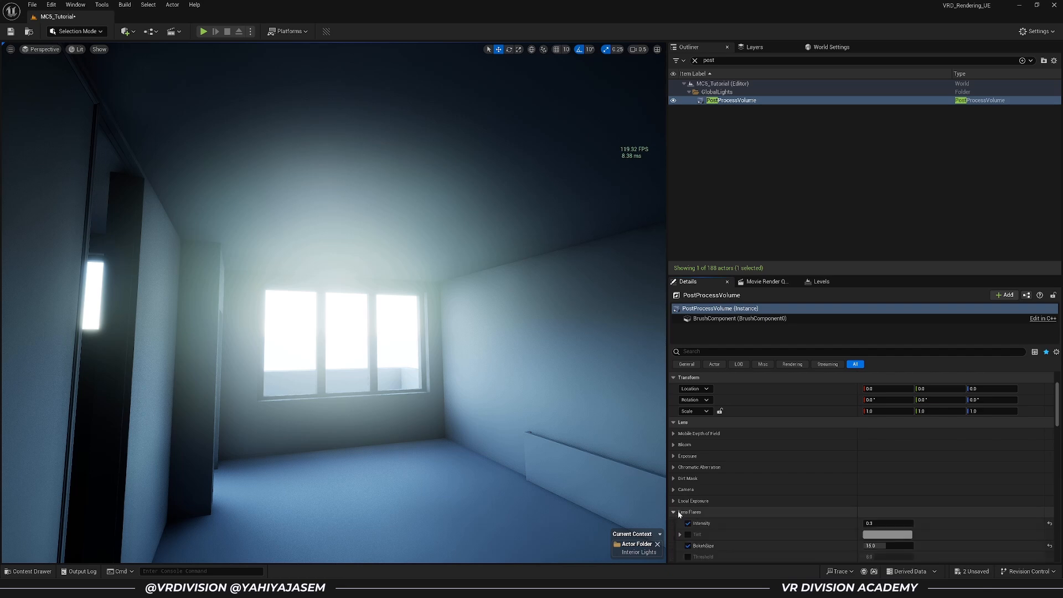
type("0.05")
key("Return")
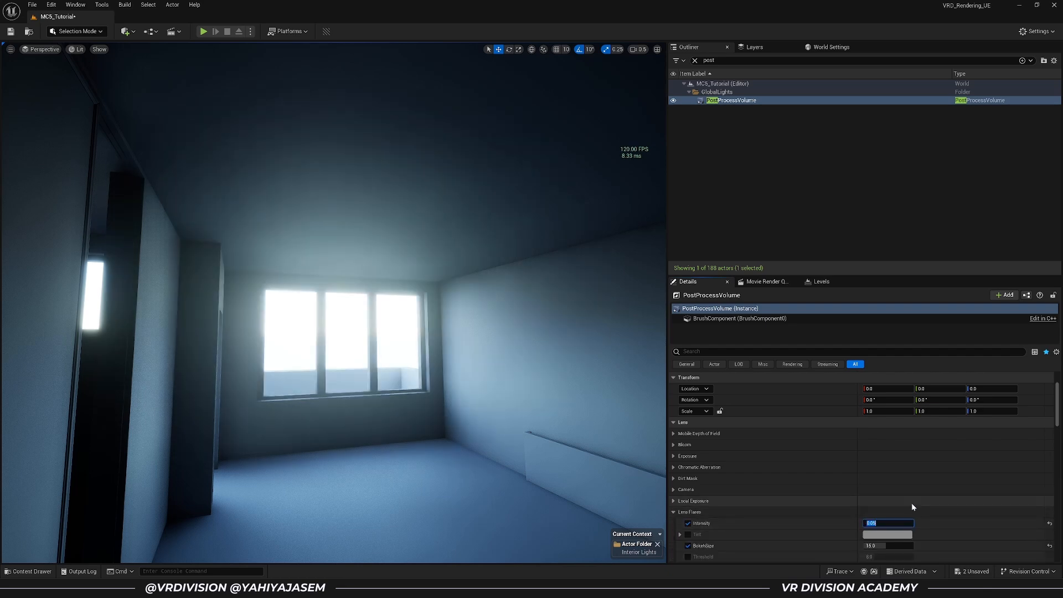
Paste a copy of the rect light in the bedroom and place it behind the low back-wall panel
right_click_drag(416, 481, 406, 369)
left_click(406, 369)
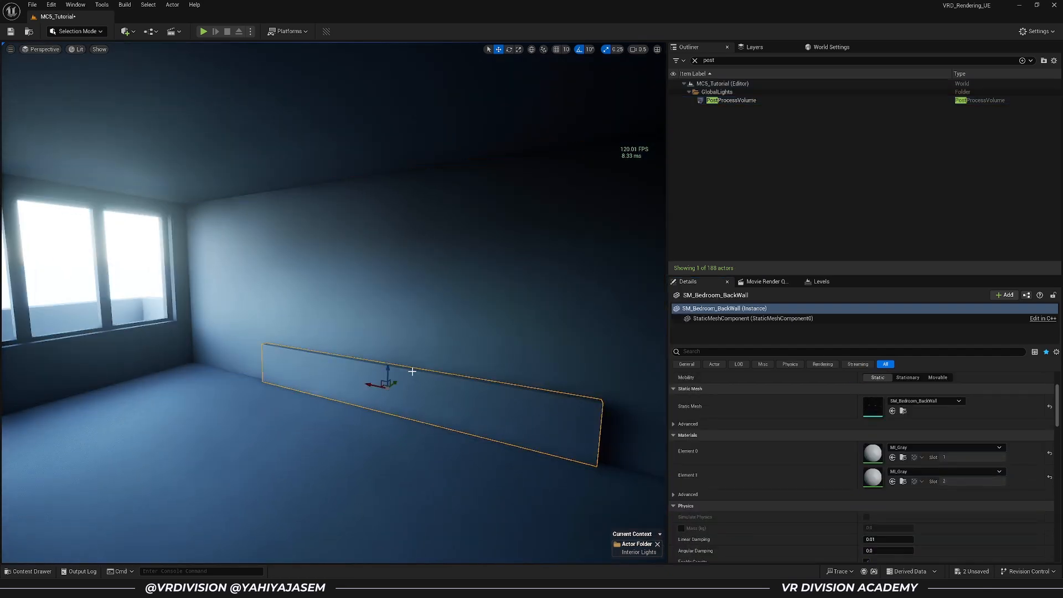
key("ctrl+v")
left_click_drag(414, 366, 399, 410)
key("w")
right_click_drag(417, 351, 313, 171)
key("ctrl+space")
key("ctrl+space")
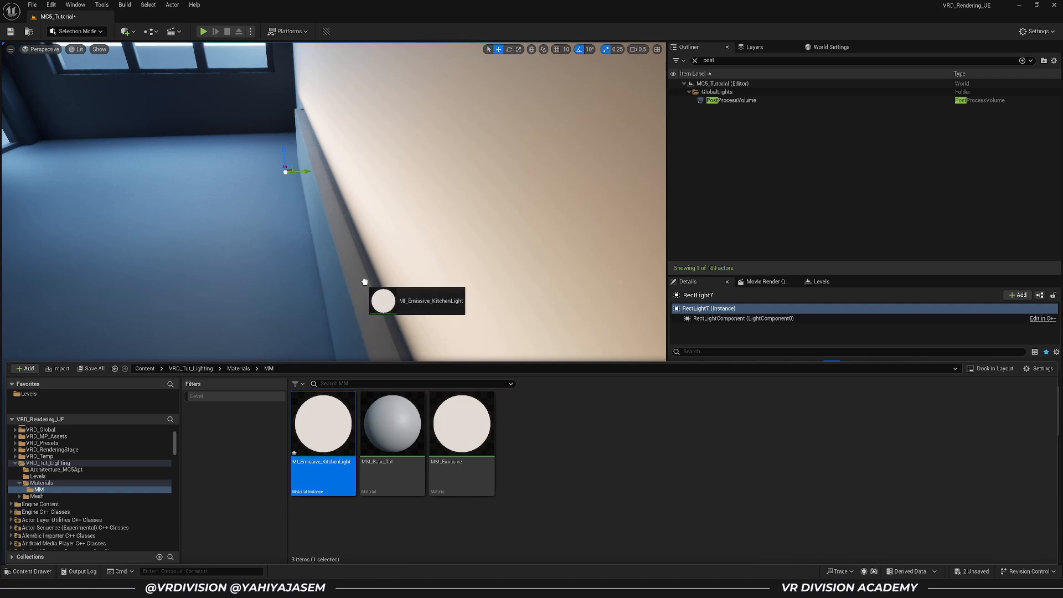
left_click_drag(364, 281, 380, 321)
key("ctrl+z")
Apply MI_Emissive_KitchenLight to the narrow strip behind the bedroom's back-wall panel
right_click_drag(387, 367, 343, 332)
key("ctrl+space")
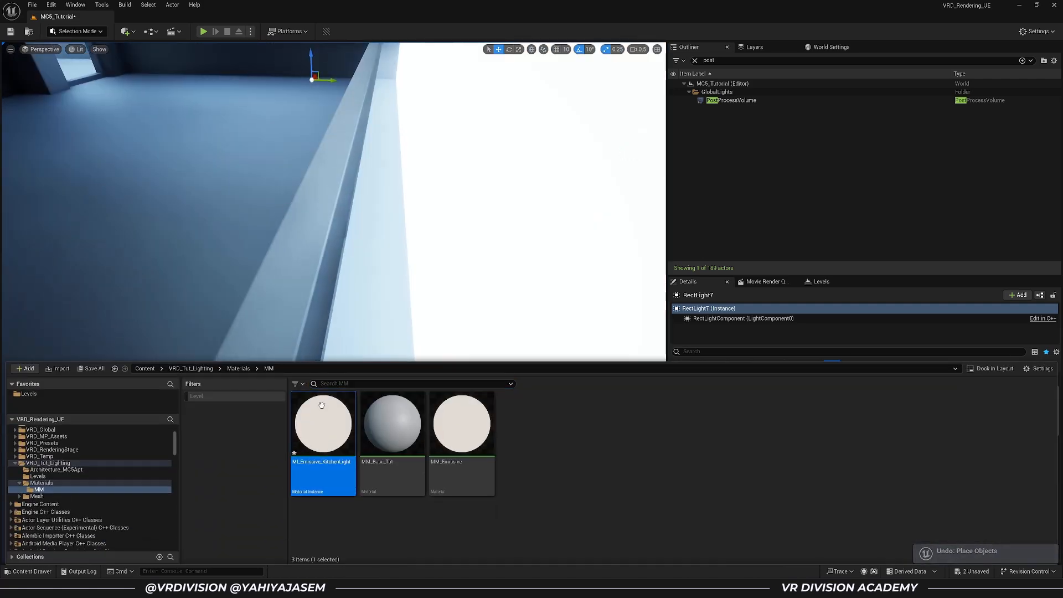
left_click_drag(321, 405, 399, 403)
Isolate the bedroom back-wall panel with its rect light and align the light with the panel's gap in the back wireframe view
scroll(399, 404, "down", 5)
key("alt+2")
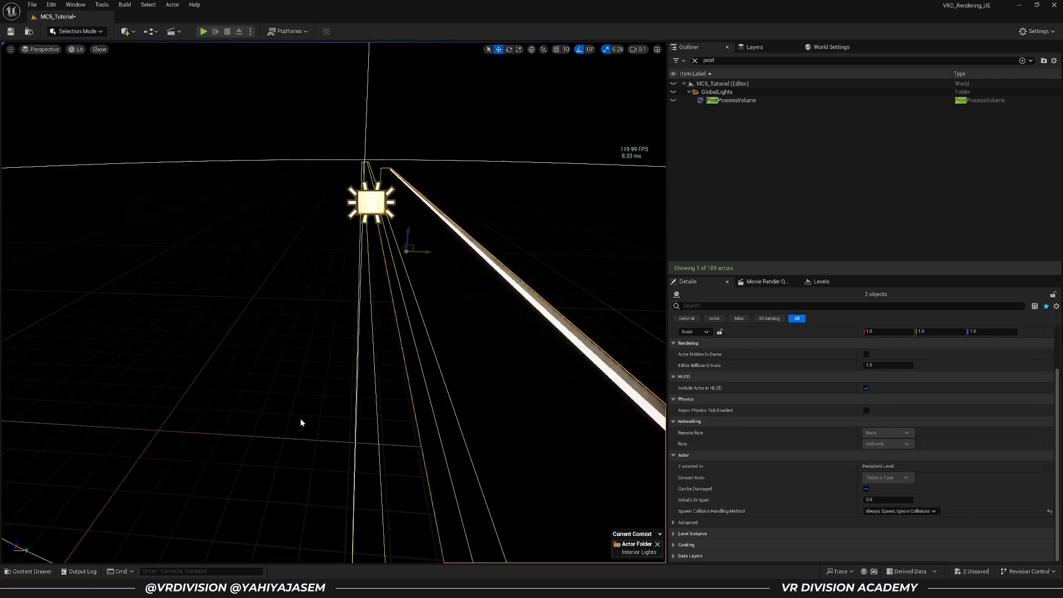
key("alt+shift+h")
key("f")
left_click(426, 368)
key("f")
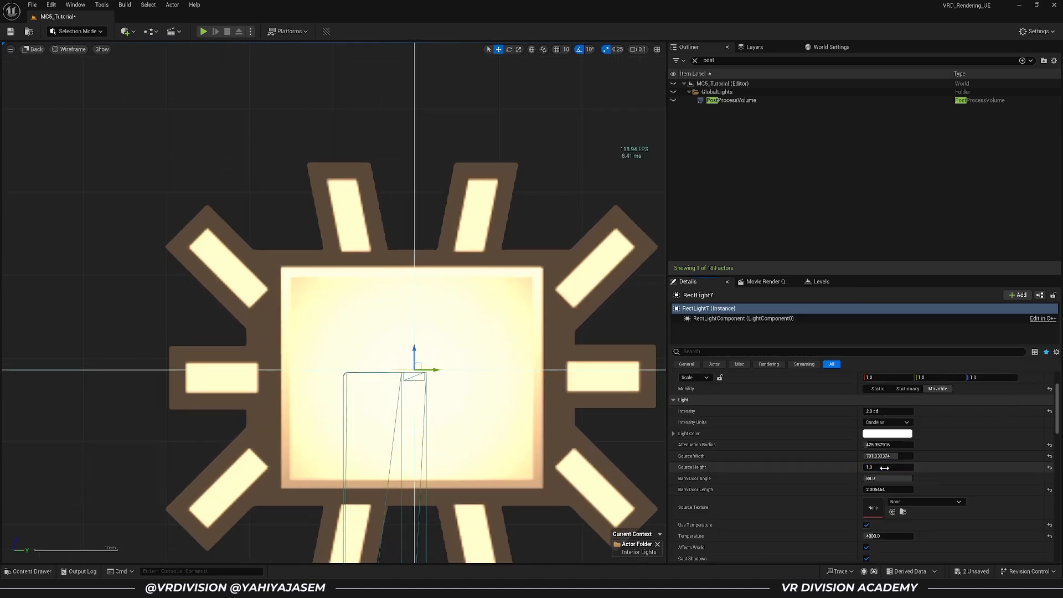
left_click_drag(427, 374, 422, 373)
key("alt+g")
right_click_drag(404, 389, 582, 355)
key("ctrl+z")
Reduce the rect light's Source Width and slide the light along the back-wall panel to match the strip's length
left_click_drag(898, 456, 881, 456)
left_click_drag(362, 341, 342, 341)
right_click_drag(342, 333, 235, 326)
right_click_drag(496, 329, 487, 324)
key("s")
key("g")
mouse_move(309, 335)
right_mouse_down()
mouse_move(253, 333)
mouse_move(293, 332)
right_mouse_up()
mouse_move(389, 366)
right_mouse_down()
mouse_move(432, 366)
mouse_move(389, 366)
right_mouse_up()
key("Escape")
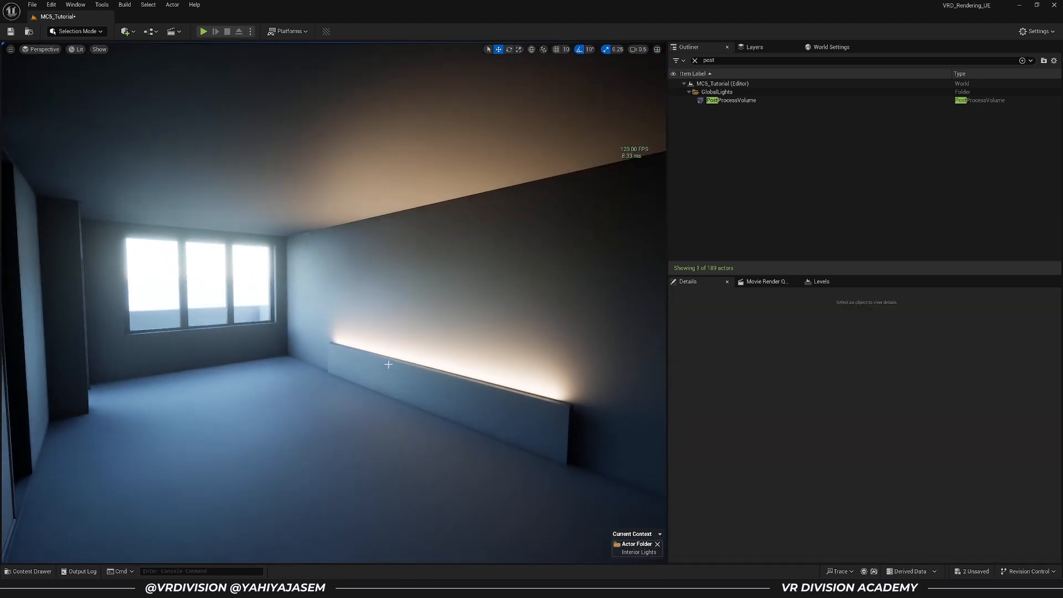
Rotate the sun to different directions and compare the daylight in the bedroom and the room with the slatted partition
key("ctrl+l")
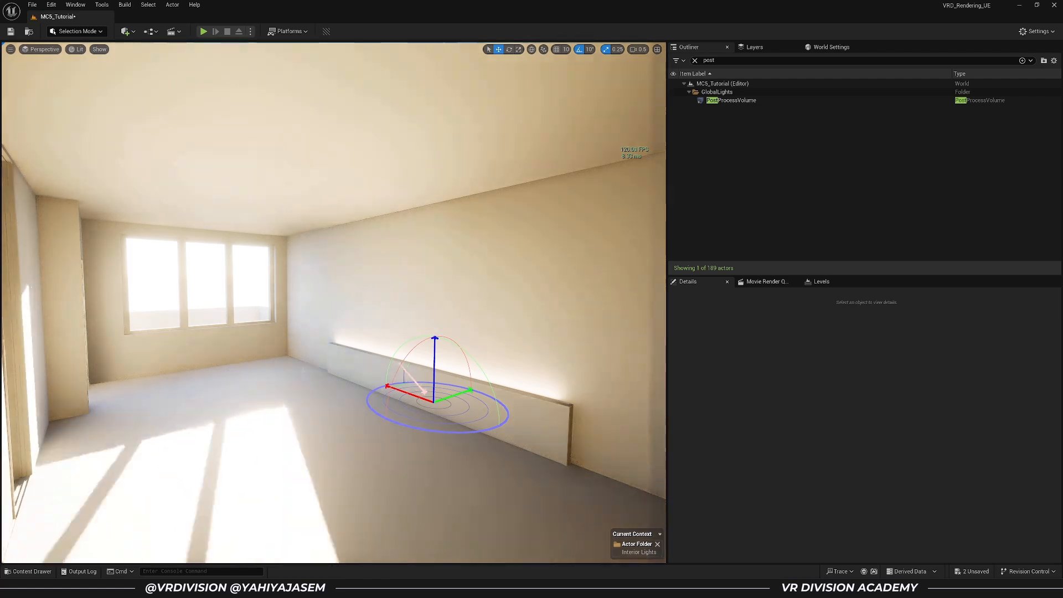
key("ctrl+l")
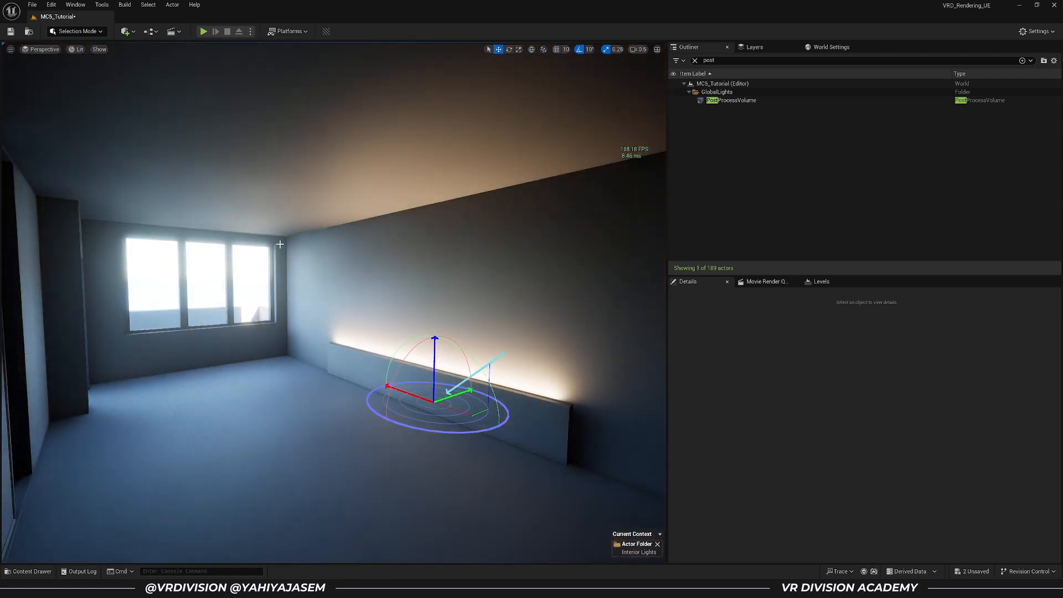
key("ctrl+l")
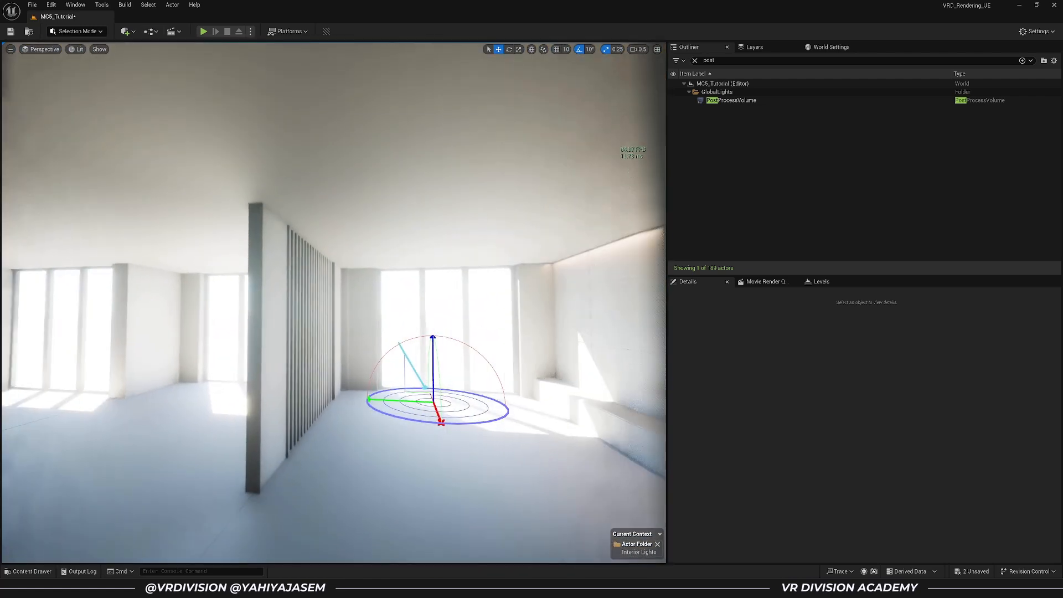
right_click_drag(430, 360, 431, 376)
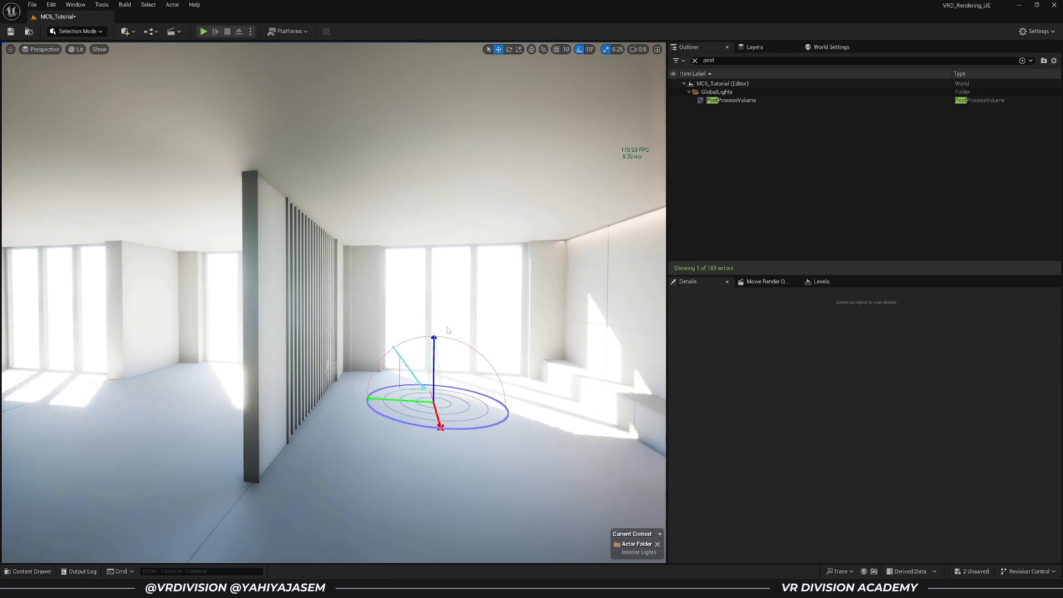
key("ctrl+l")
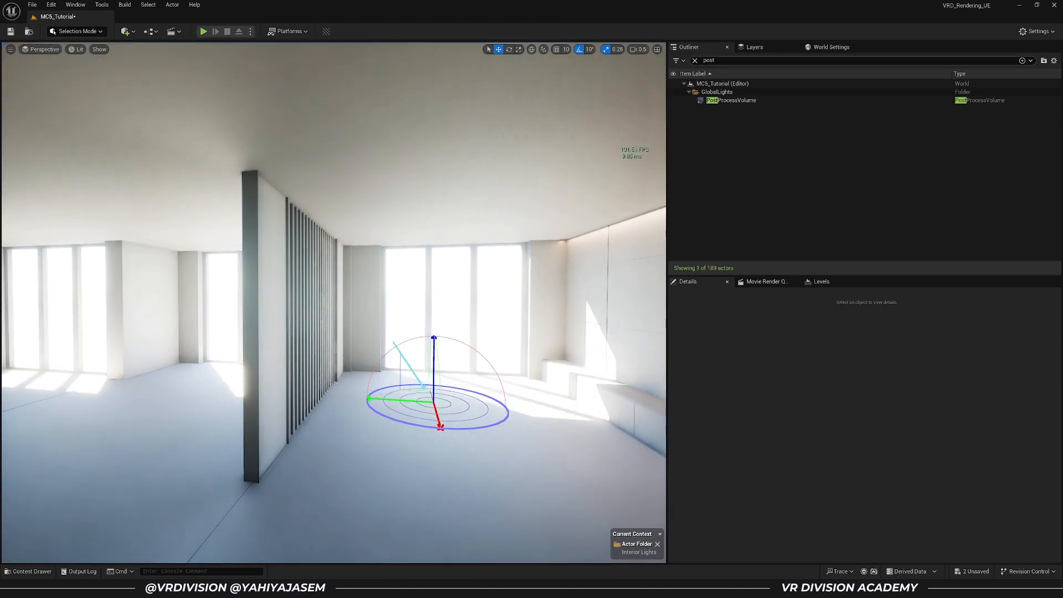
Set the PostProcessVolume's Exposure Compensation to 11.0
left_click(726, 102)
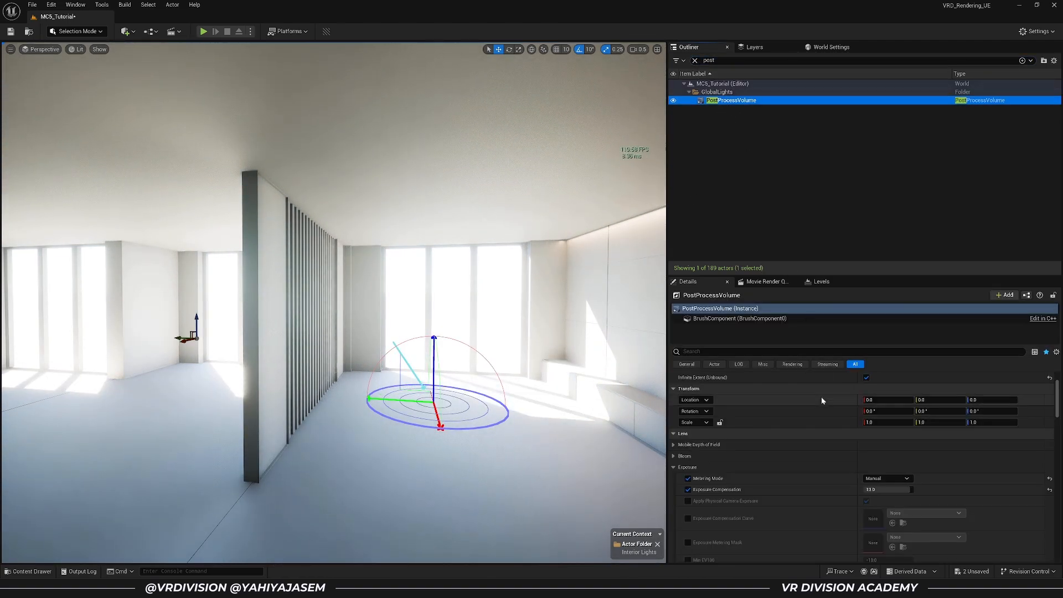
type("1")
key("Return")
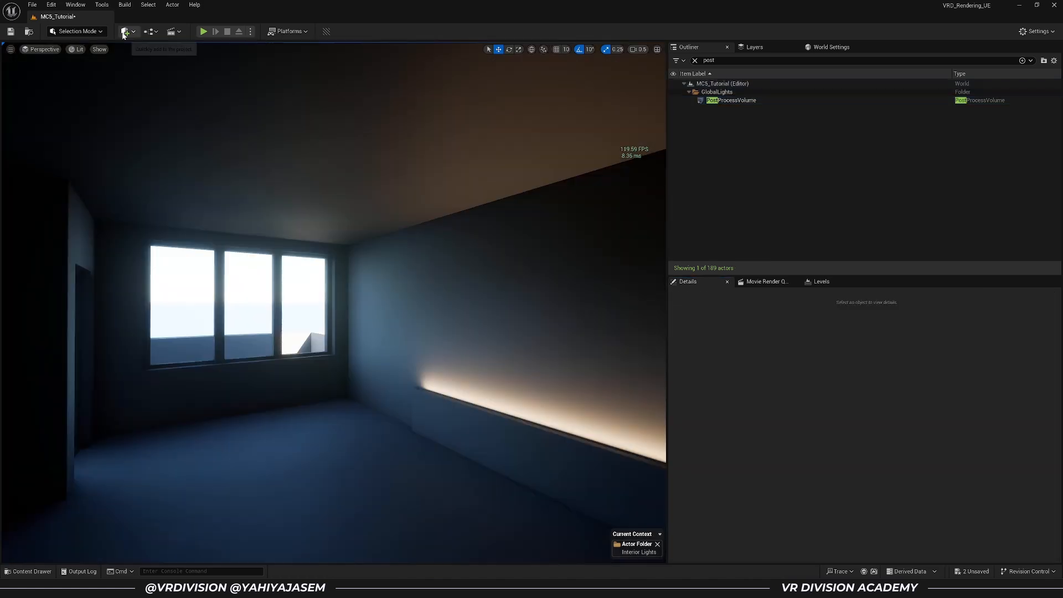
Add a rect light at the bedroom window, rotate it to face the room and move it just outside the window
left_click(126, 31)
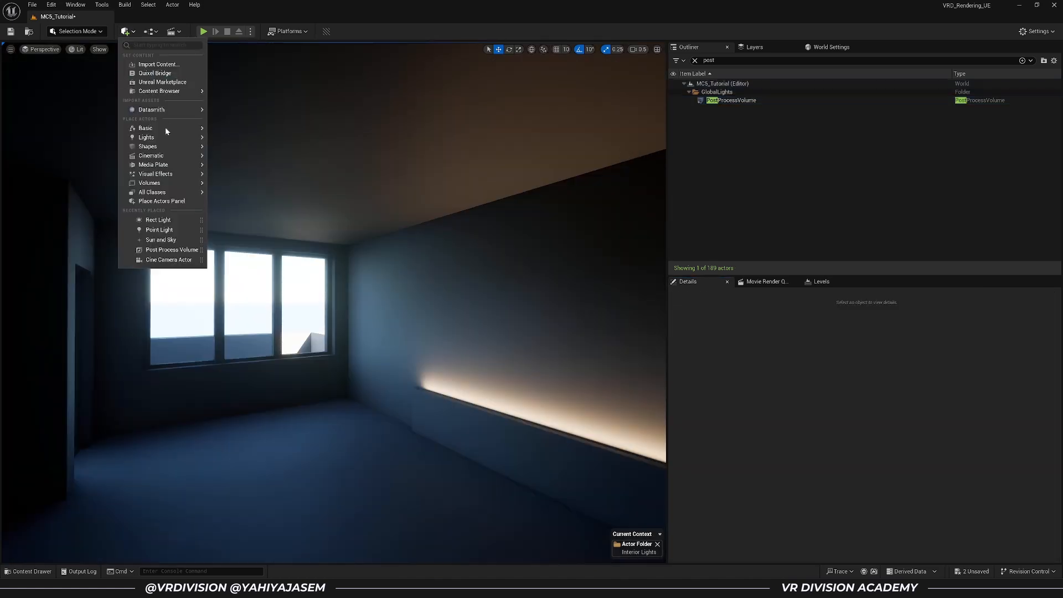
left_click(247, 170)
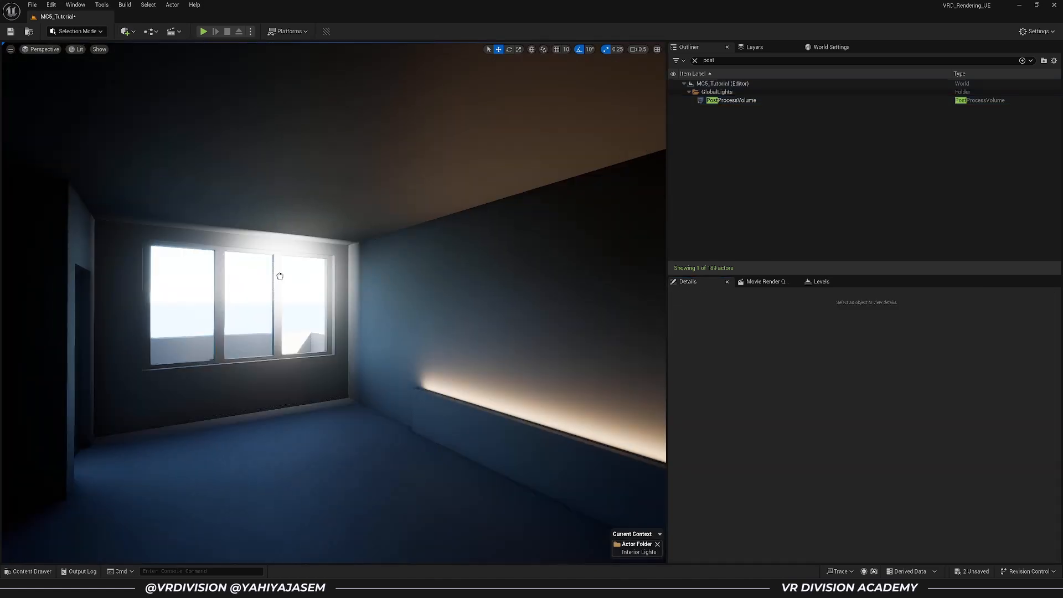
key("e")
left_click_drag(269, 277, 243, 278)
key("w")
right_click_drag(332, 310, 299, 307)
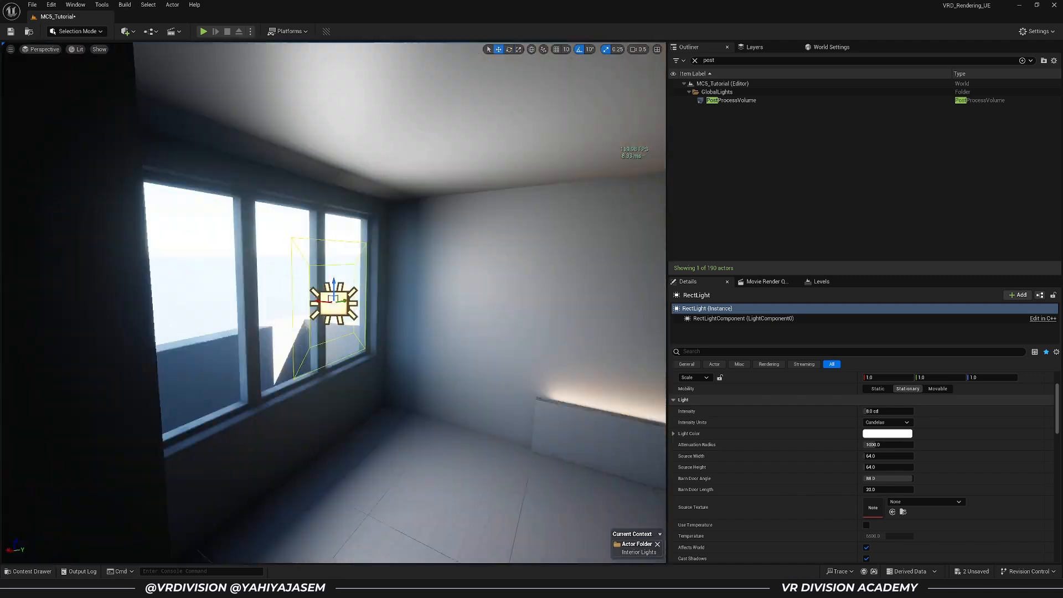
left_click_drag(327, 304, 249, 295)
right_click_drag(249, 295, 216, 295)
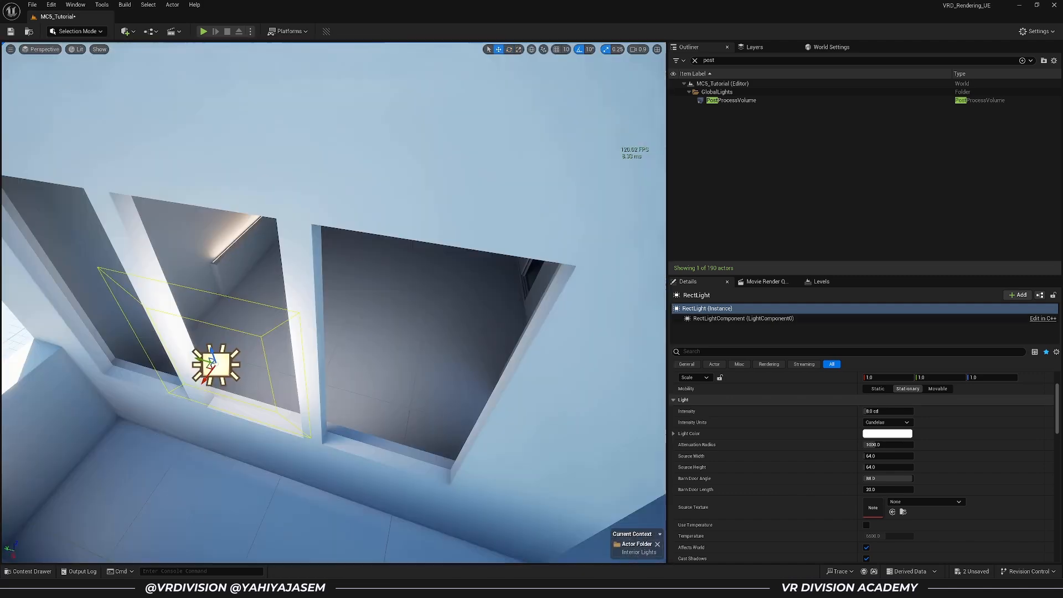
right_click_drag(387, 311, 332, 310)
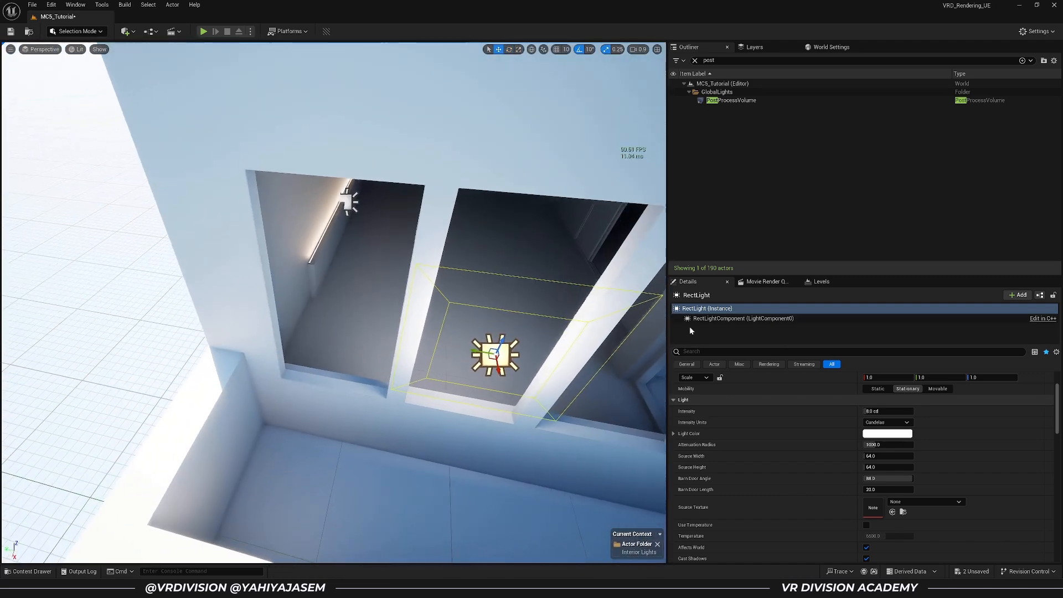
Enlarge the window rect light to a Source Width of about 293 and a Source Height of about 187
mouse_move(889, 459)
left_mouse_down()
mouse_move(930, 459)
mouse_move(895, 456)
left_mouse_up()
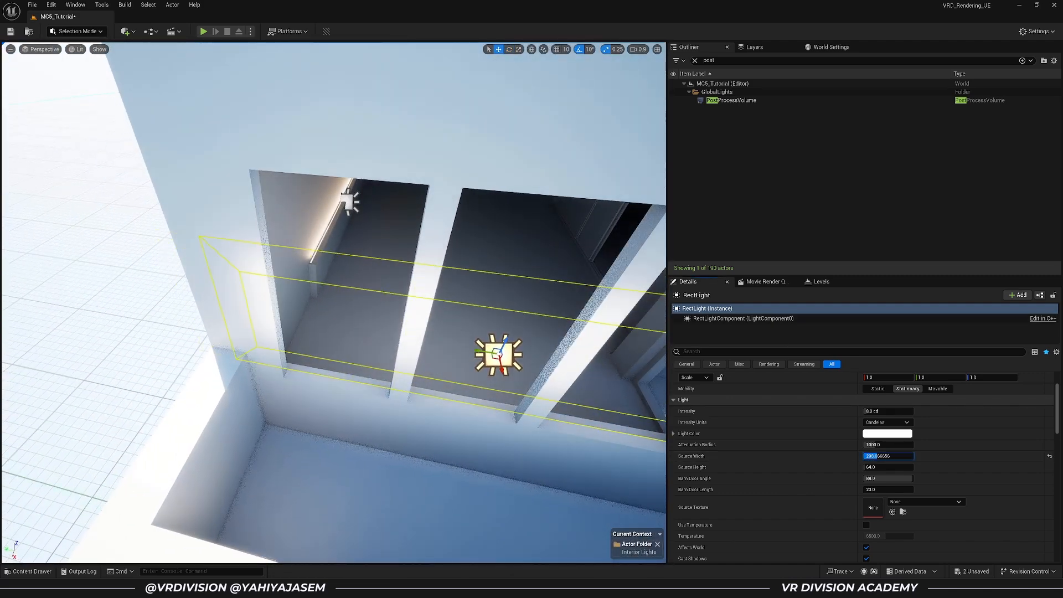
right_click_drag(421, 299, 476, 299)
left_click_drag(888, 467, 930, 467)
right_click_drag(415, 310, 349, 235)
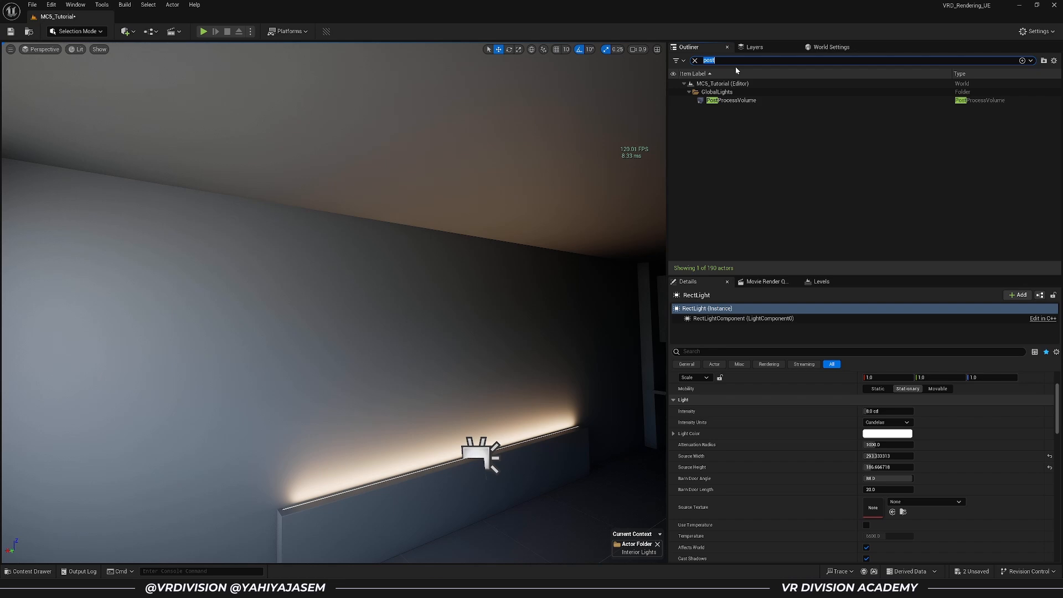
Find the DirectionalLight and raise its Indirect Lighting Intensity to 6.0 and on to 20.0, checking the room's dark areas
type("light")
left_click(726, 100)
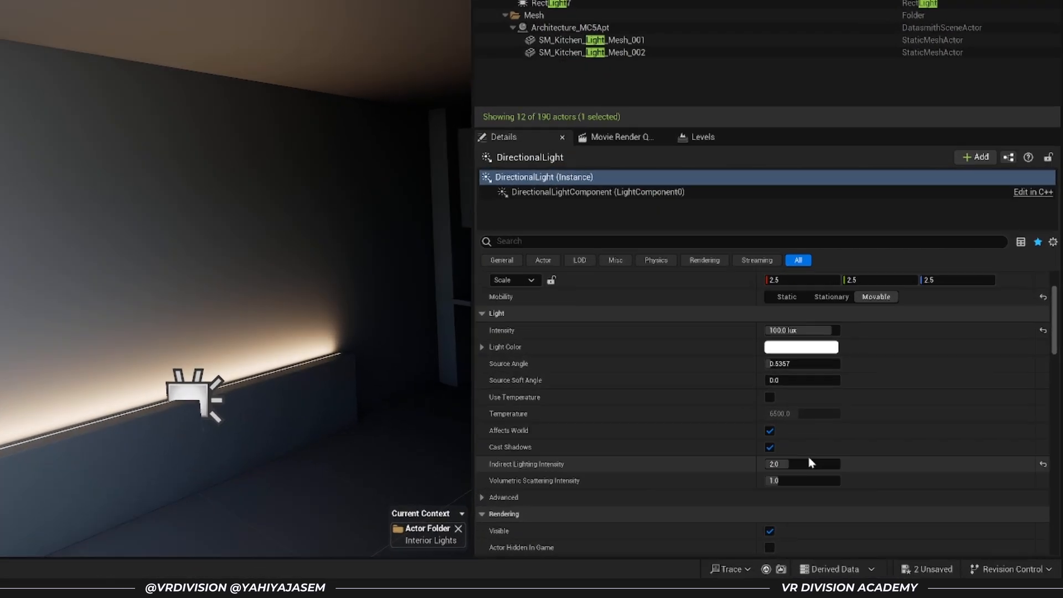
left_click_drag(880, 493, 884, 493)
left_click(754, 445)
type("6")
key("Return")
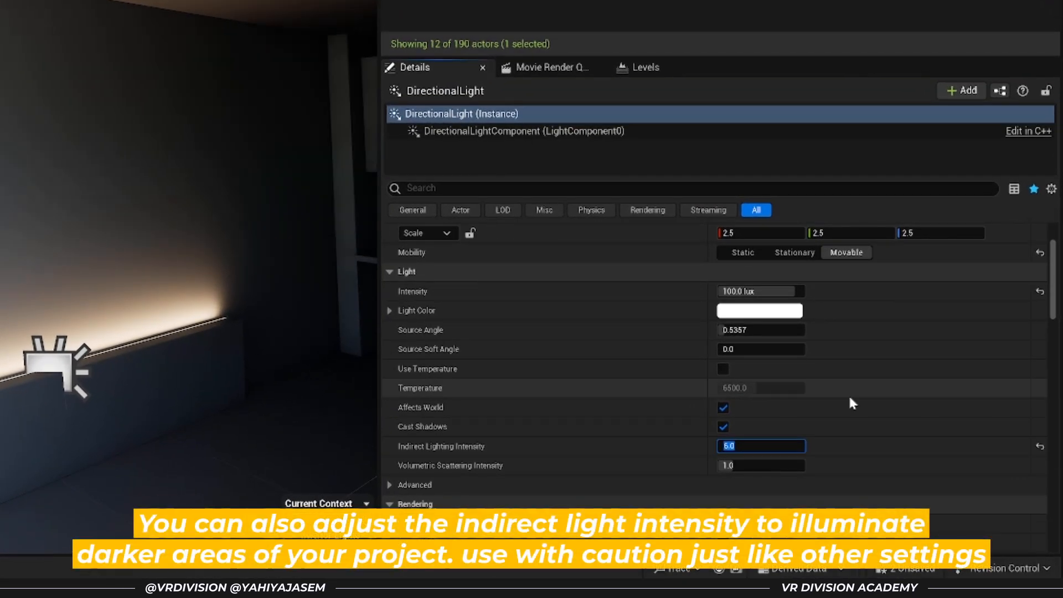
right_click_drag(222, 277, 343, 299)
left_click(762, 446)
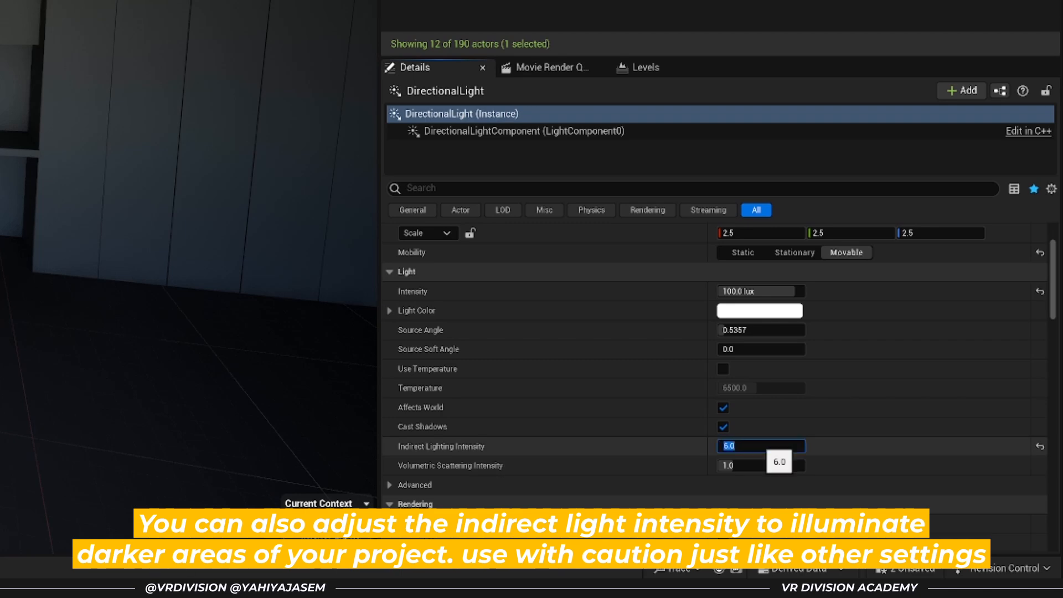
type("20")
key("Return")
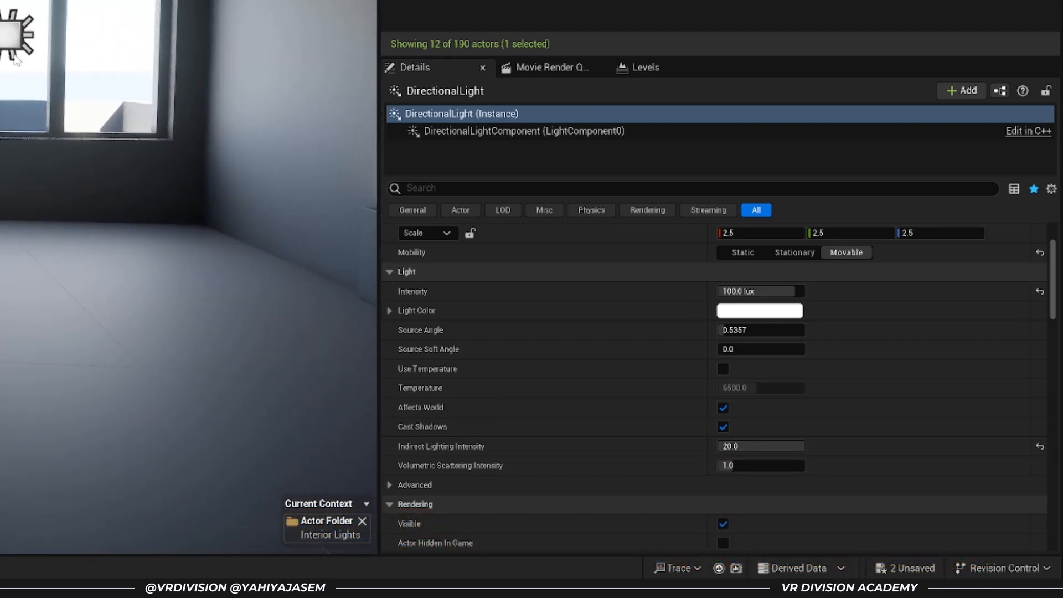
Hide the window's rect light to compare the bedroom without it, and undo the hiding
left_click(18, 55)
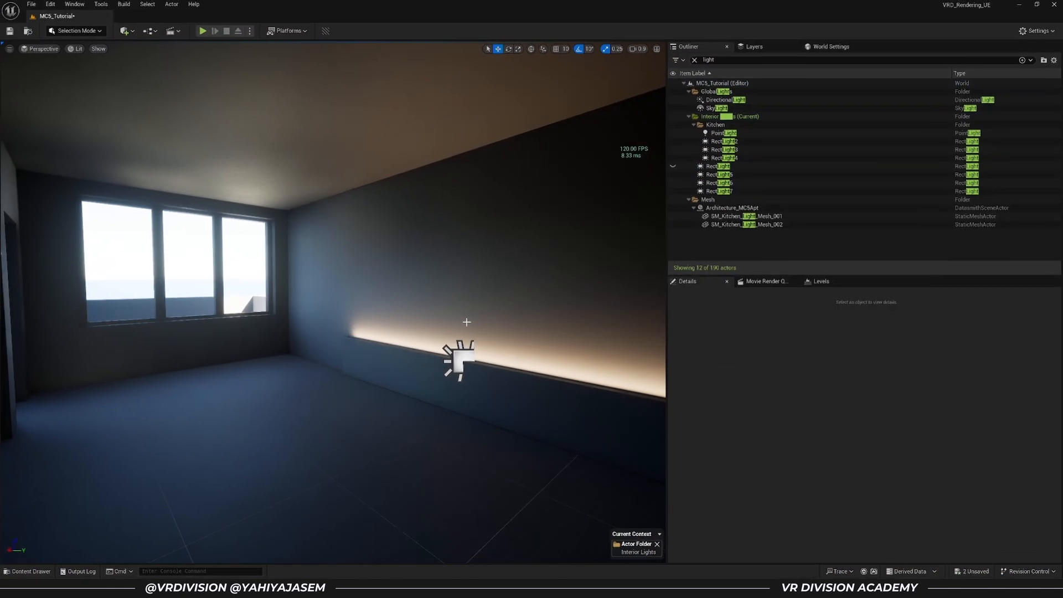
mouse_move(468, 325)
right_mouse_down()
mouse_move(454, 327)
mouse_move(468, 327)
right_mouse_up()
right_click_drag(640, 201, 576, 209)
key("ctrl+z")
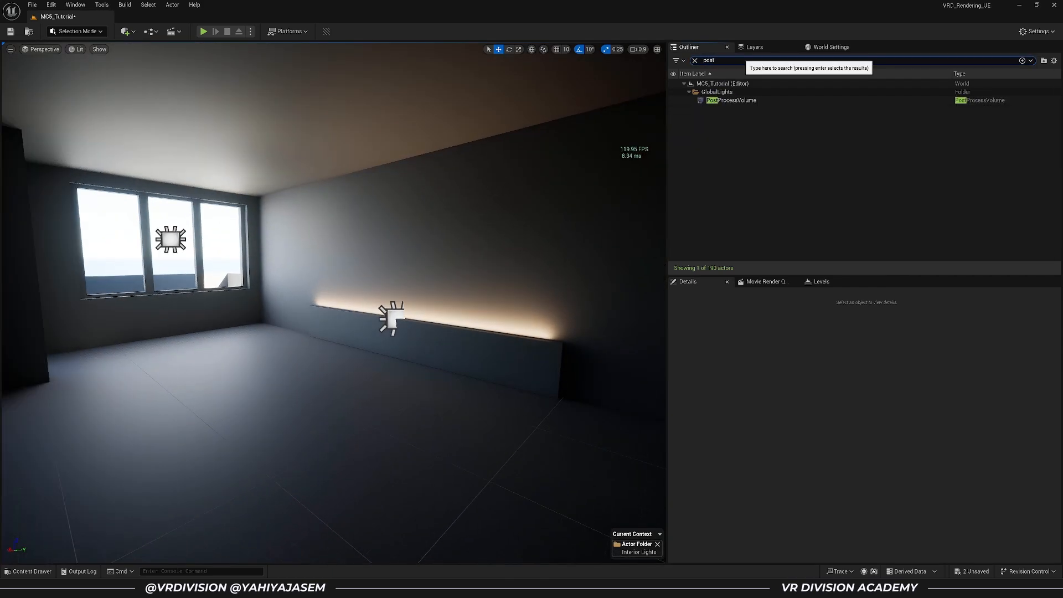
Raise the PostProcessVolume's Exposure Compensation to 12.0 and slightly beyond, checking the bedroom's brightness
left_click(734, 102)
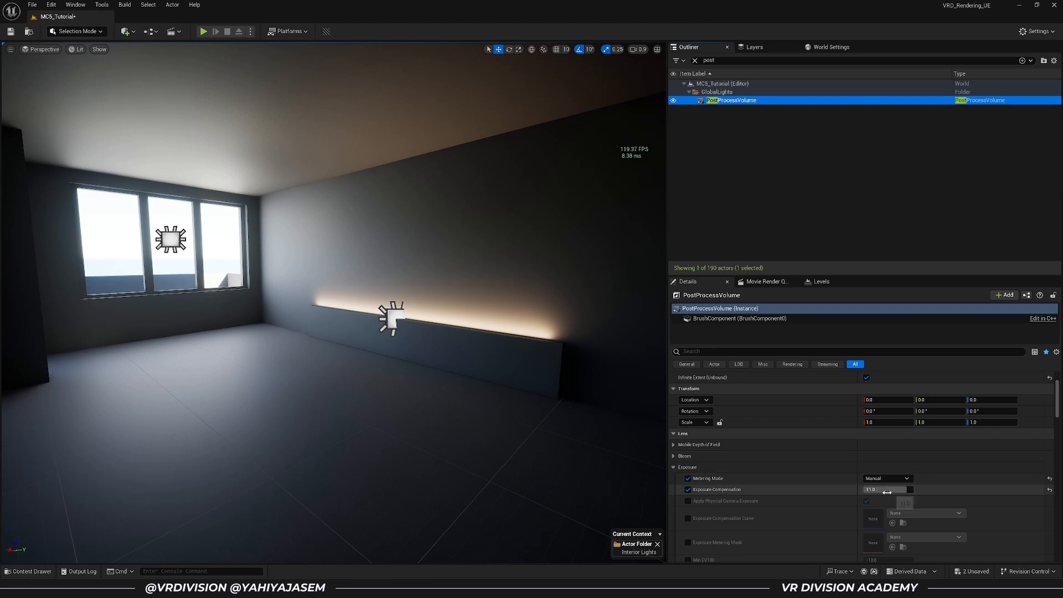
key("Return")
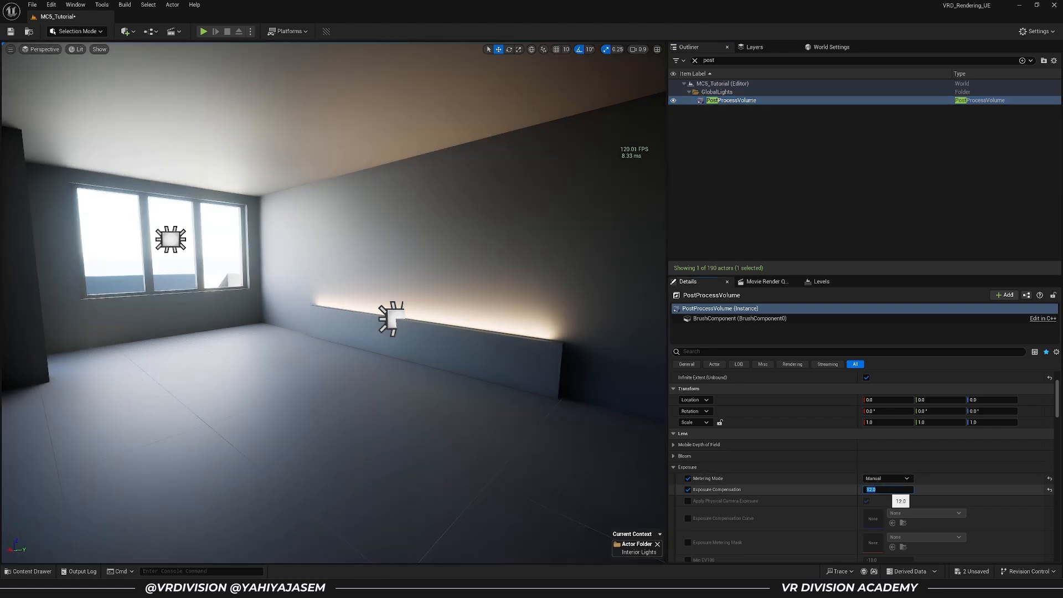
key("Return")
right_click_drag(559, 266, 379, 342)
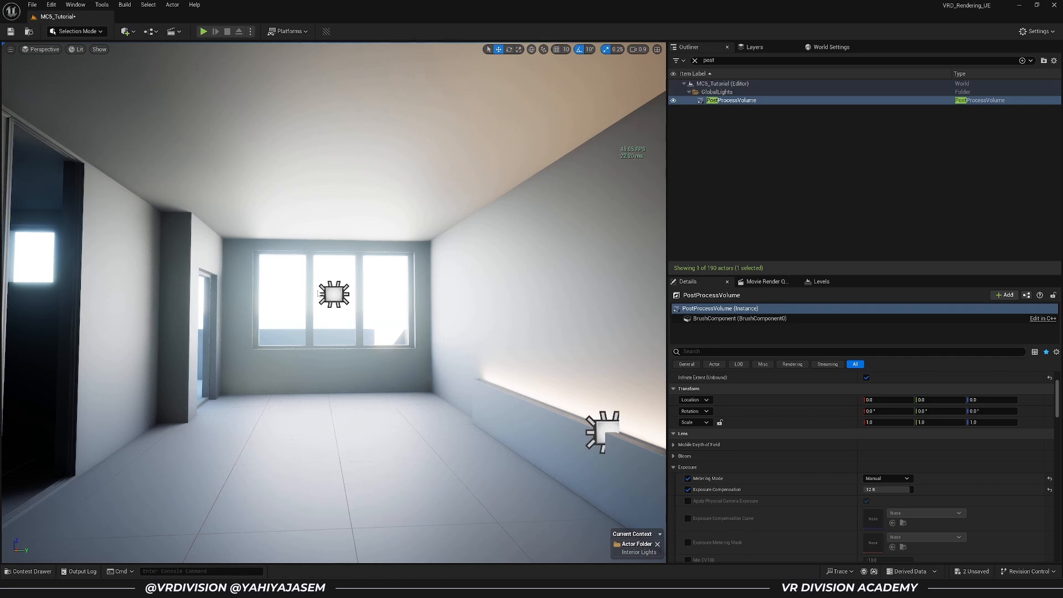
Adjust the rect light's position in front of the bedroom window from outside and check the result from inside
left_click(318, 293)
key("f")
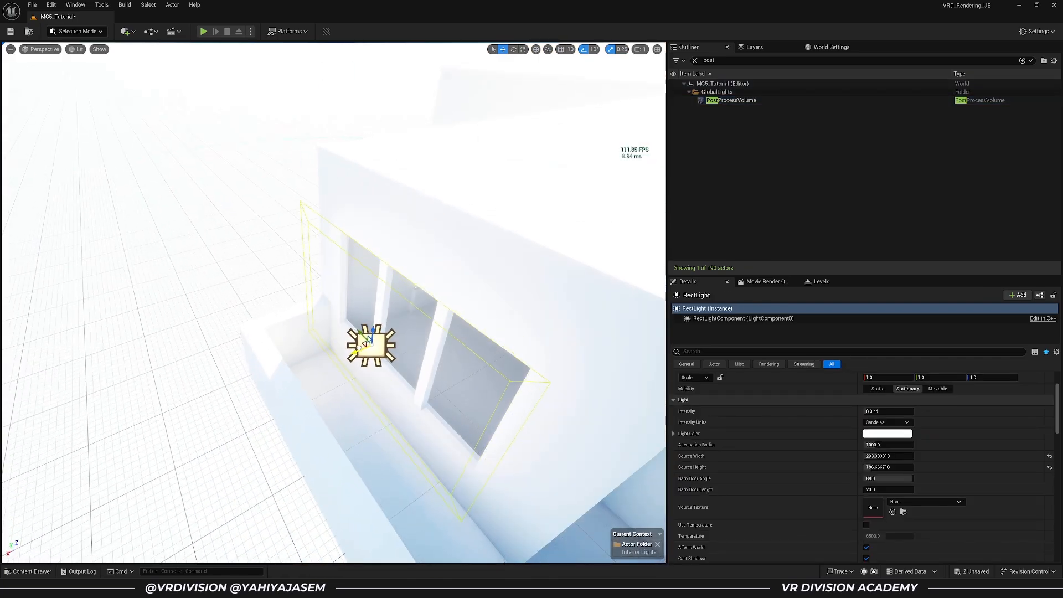
left_click_drag(359, 347, 366, 343)
right_click_drag(366, 343, 266, 332)
key("Escape")
left_click(223, 143)
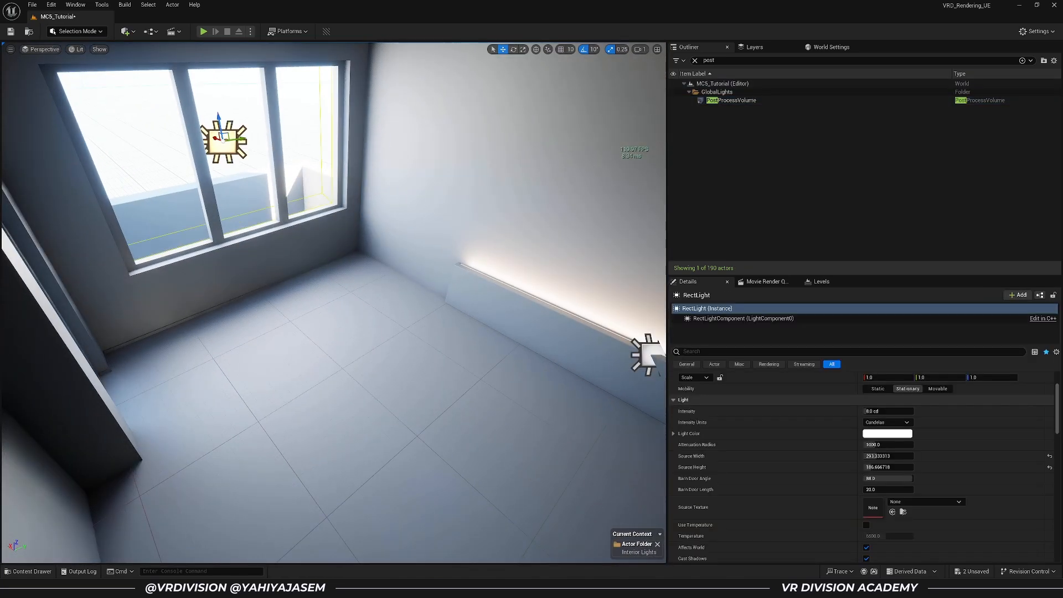
mouse_move(396, 368)
right_mouse_down()
mouse_move(371, 365)
mouse_move(396, 368)
right_mouse_up()
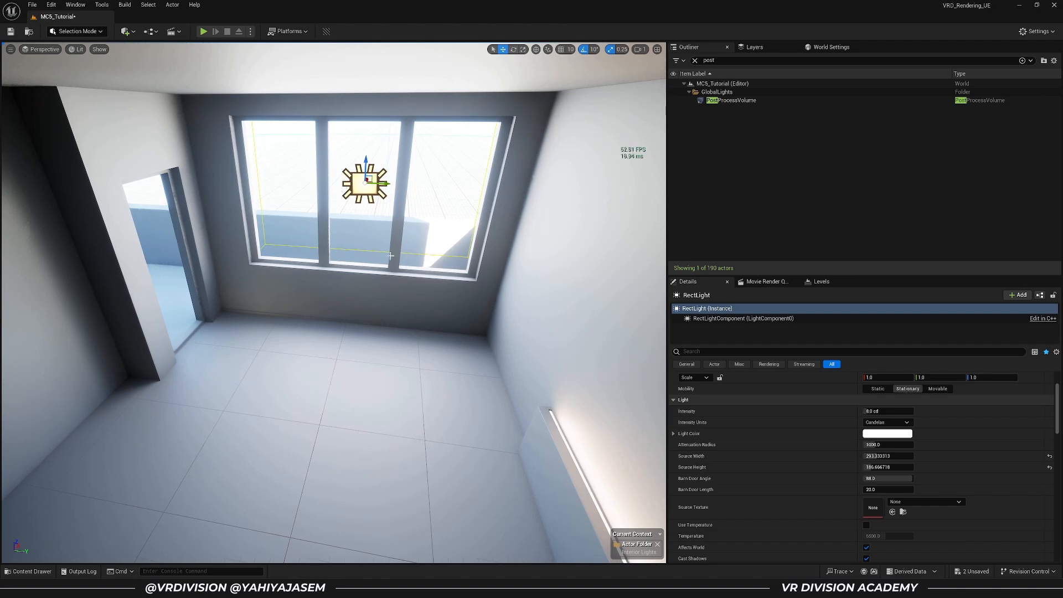
Fit the rect light within the window opening, sized about 224 by 107, and set its Intensity to 5.0 cd
right_click_drag(390, 256, 291, 241)
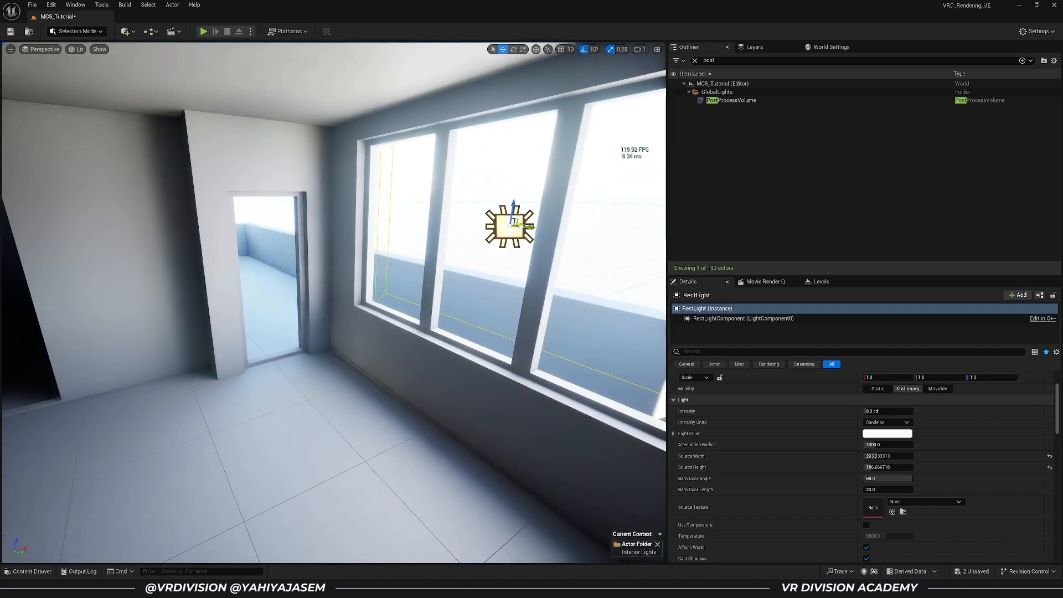
left_click_drag(524, 226, 482, 228)
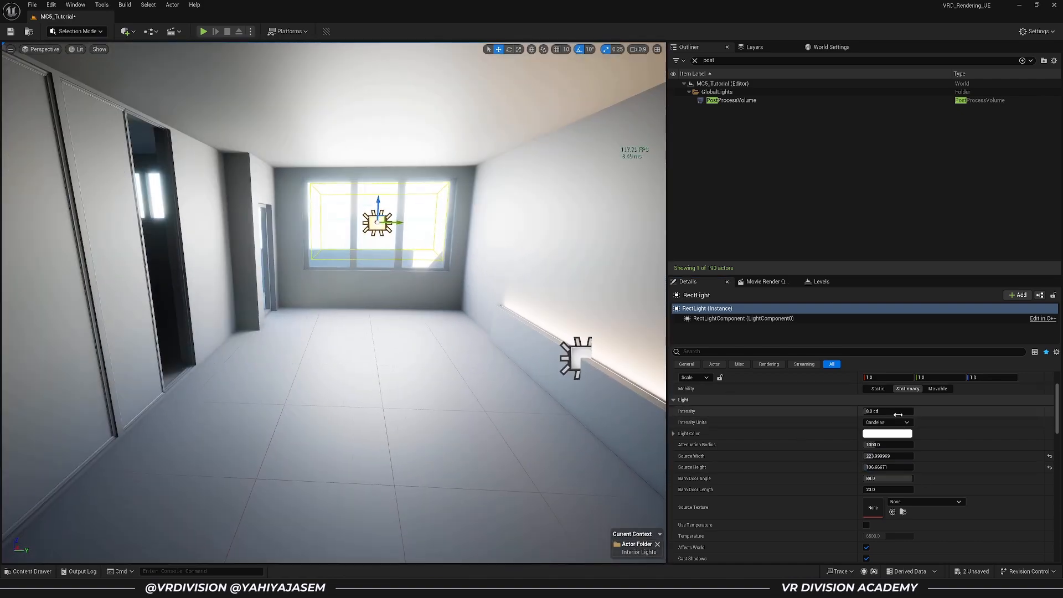
key("Return")
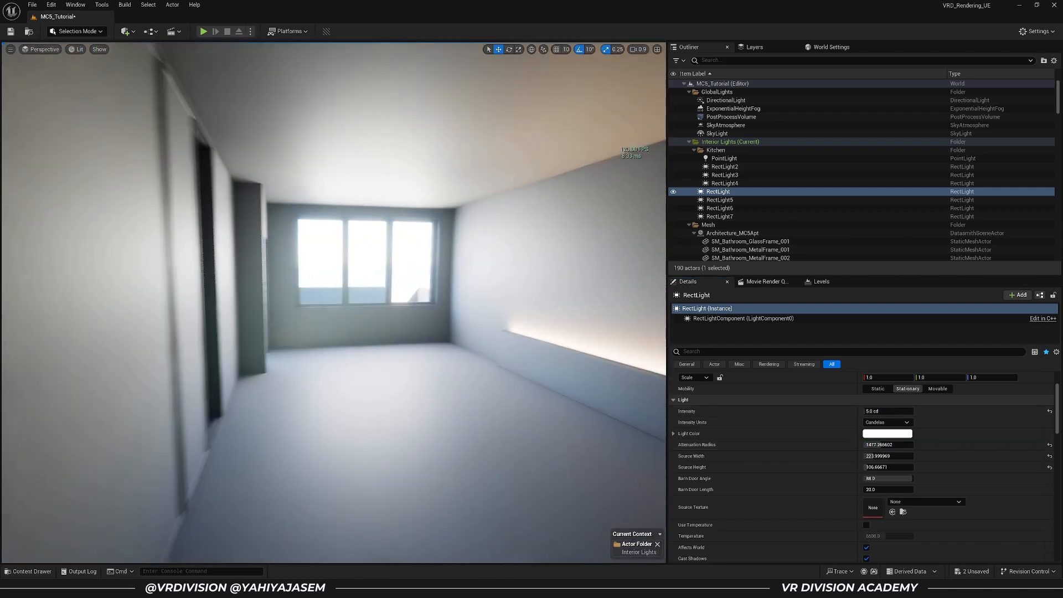
Inspect the MI_Gray material instance assigned to the bedroom floor and close its editor
key("s")
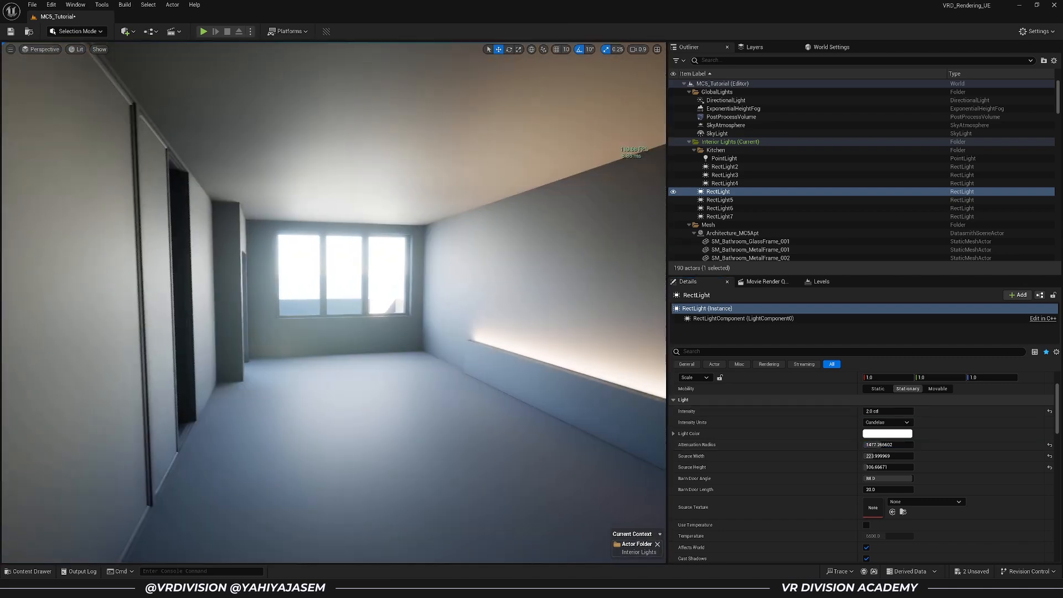
right_click_drag(332, 310, 354, 332)
left_click(388, 383)
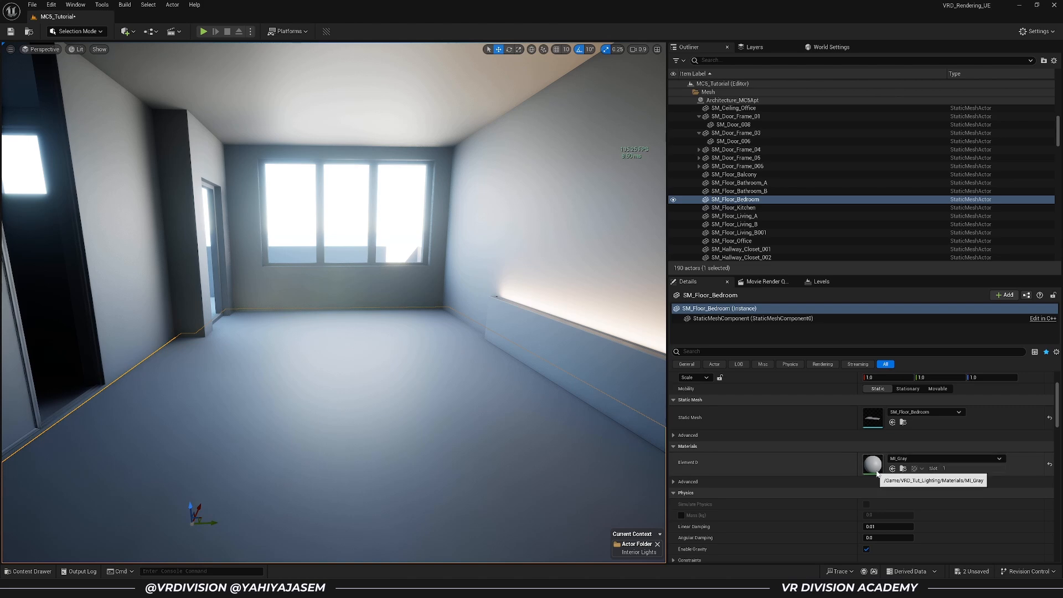
double_click(877, 474)
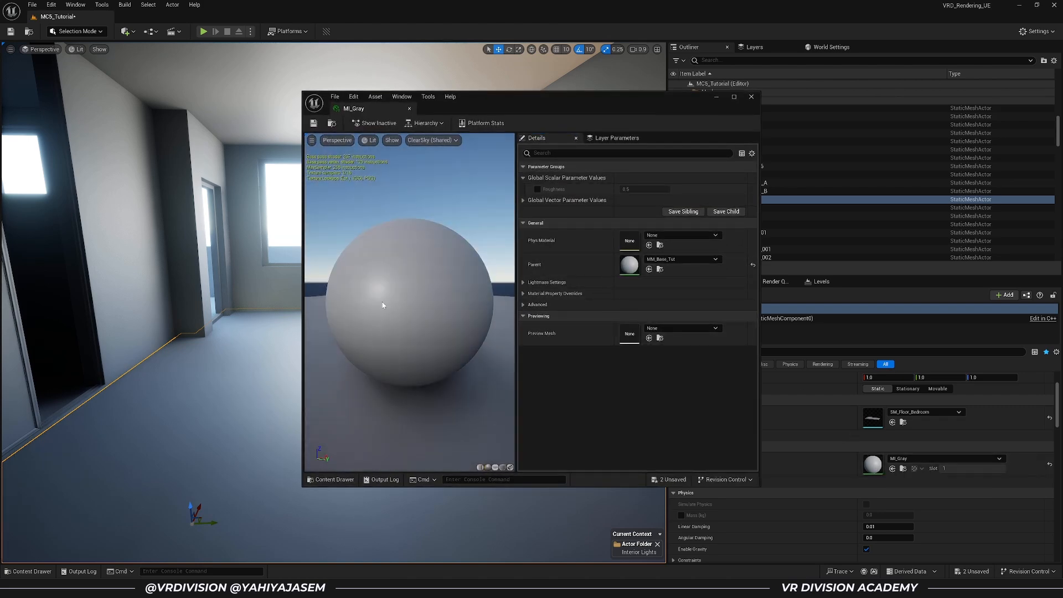
middle_click(377, 110)
Review the finished lighting in the room with the sunlit window and across the open living area of the apartment
right_click_drag(377, 113, 542, 124)
right_click_drag(549, 271, 504, 268)
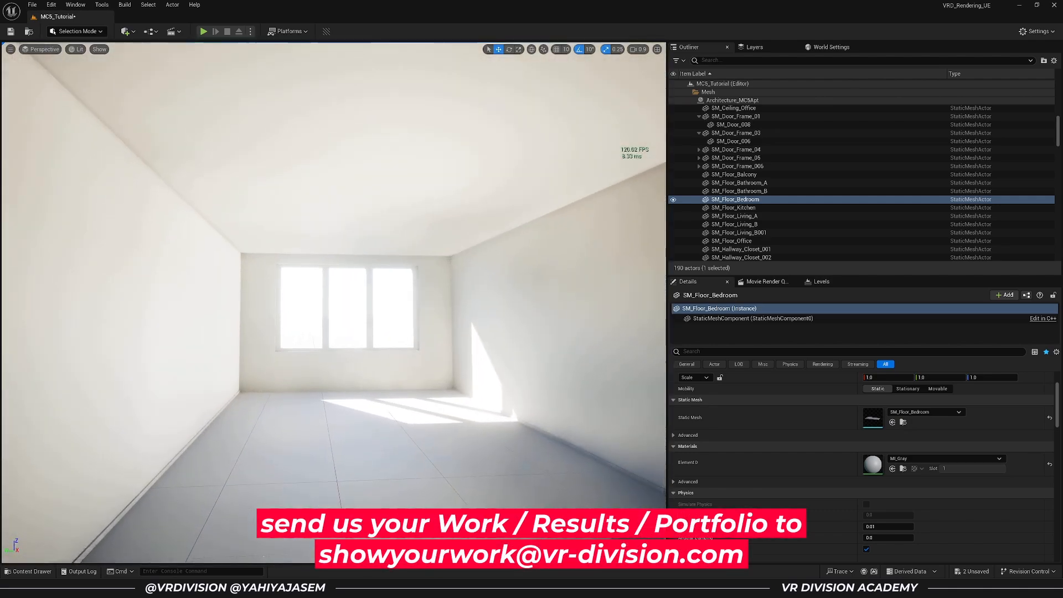
right_click_drag(334, 302, 339, 324)
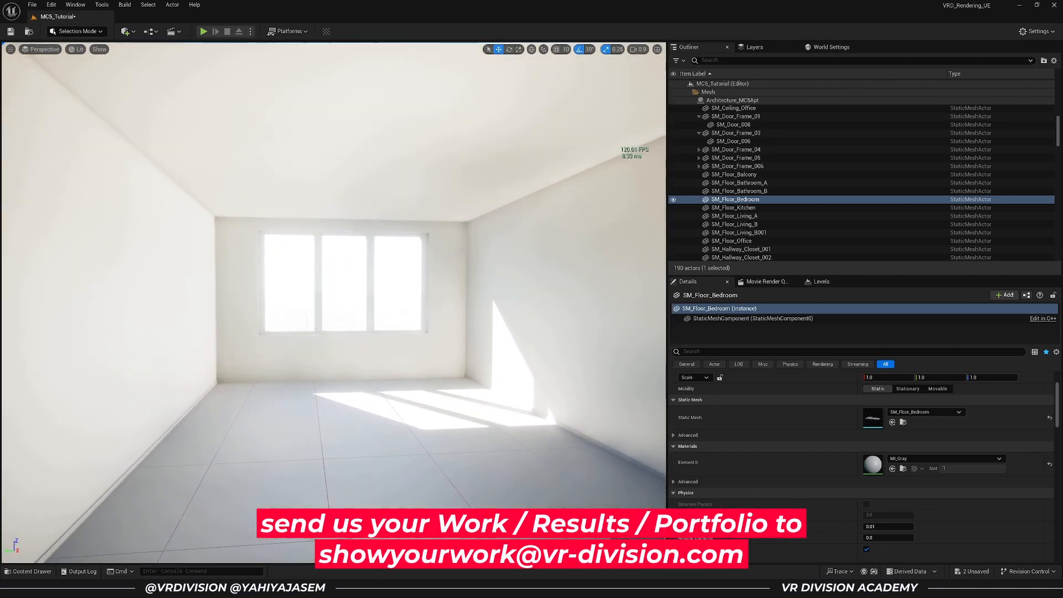
right_click_drag(423, 301, 586, 307)
right_click_drag(334, 302, 354, 285)
right_click_drag(178, 382, 411, 371)
right_click_drag(394, 293, 392, 355)
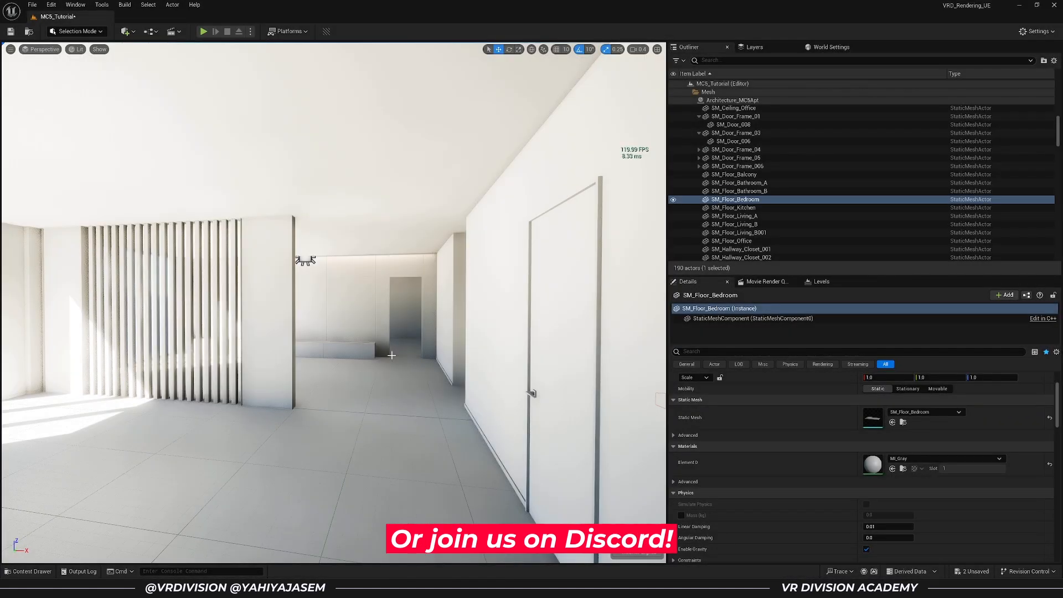